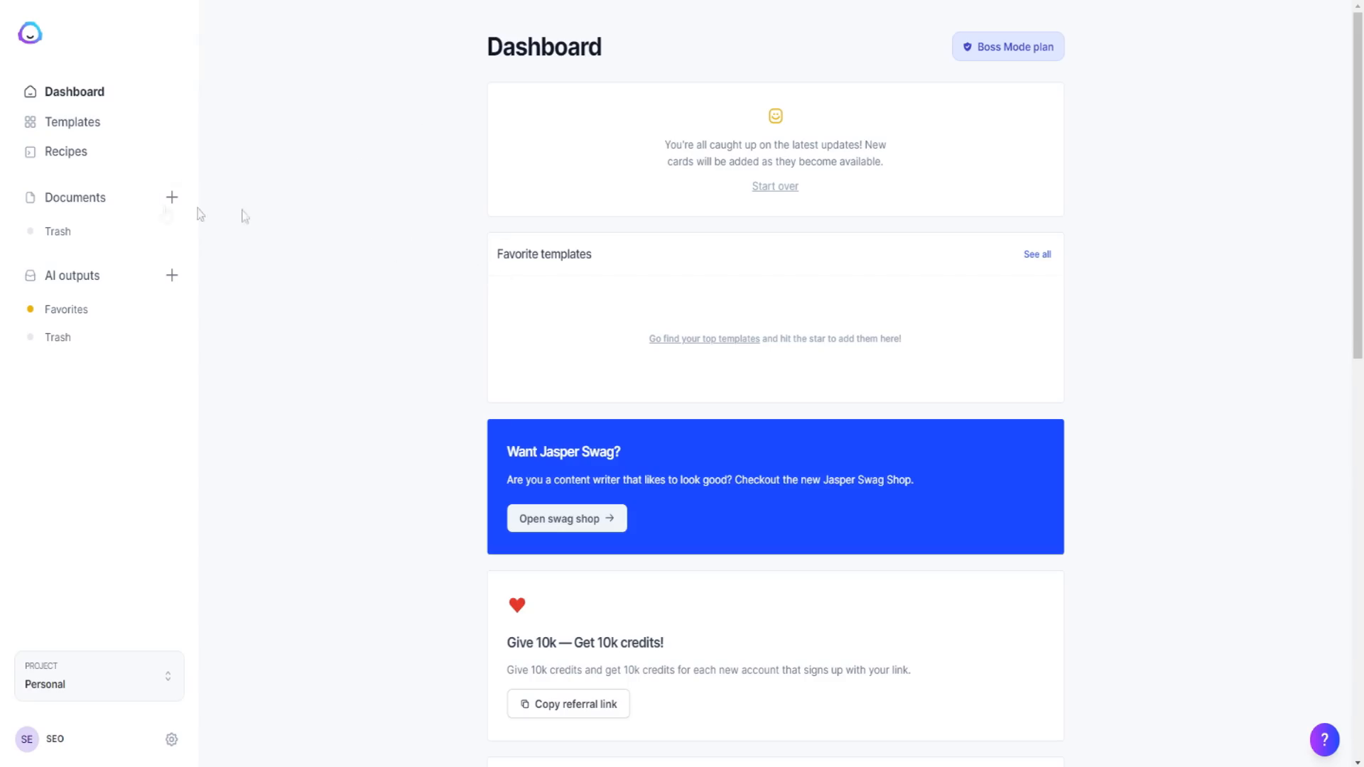
Open the template library and look over the available templates
click(95, 127)
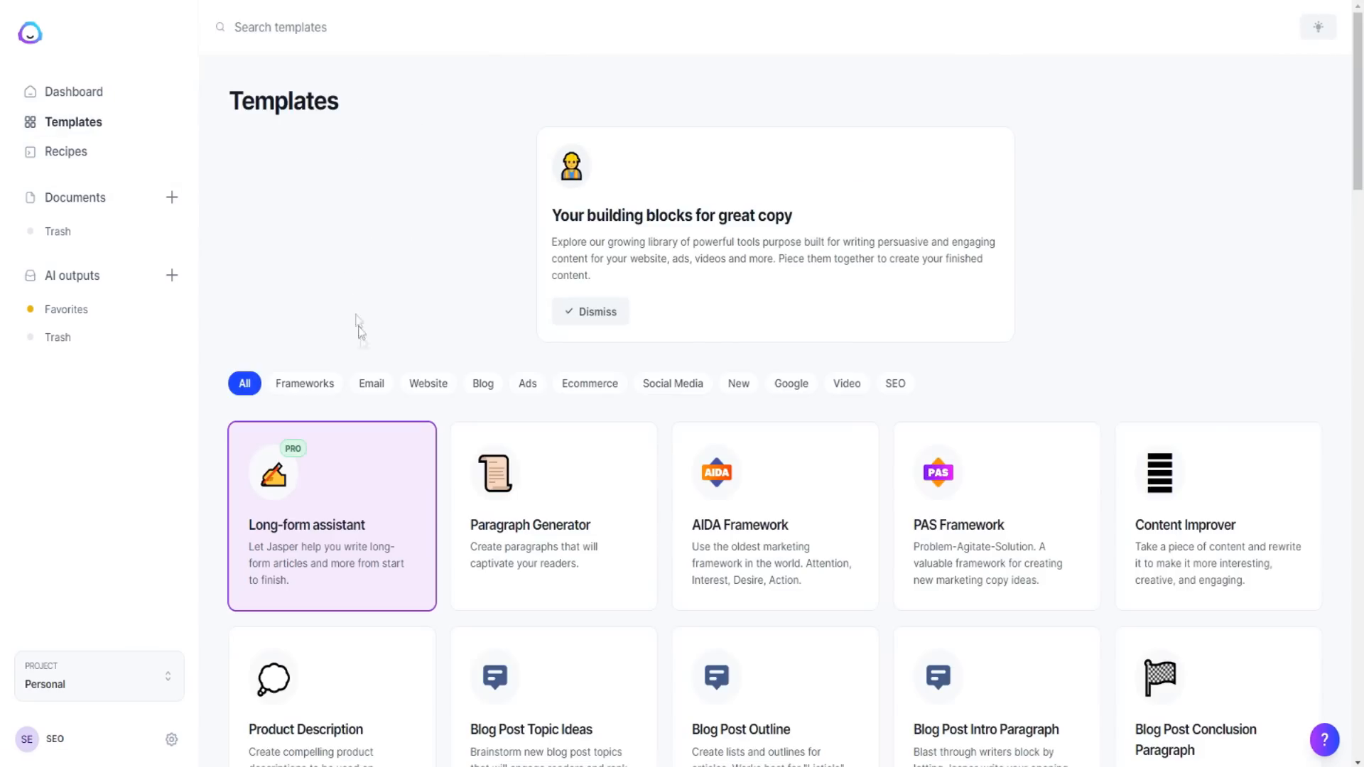
scroll(291, 383, down, 1)
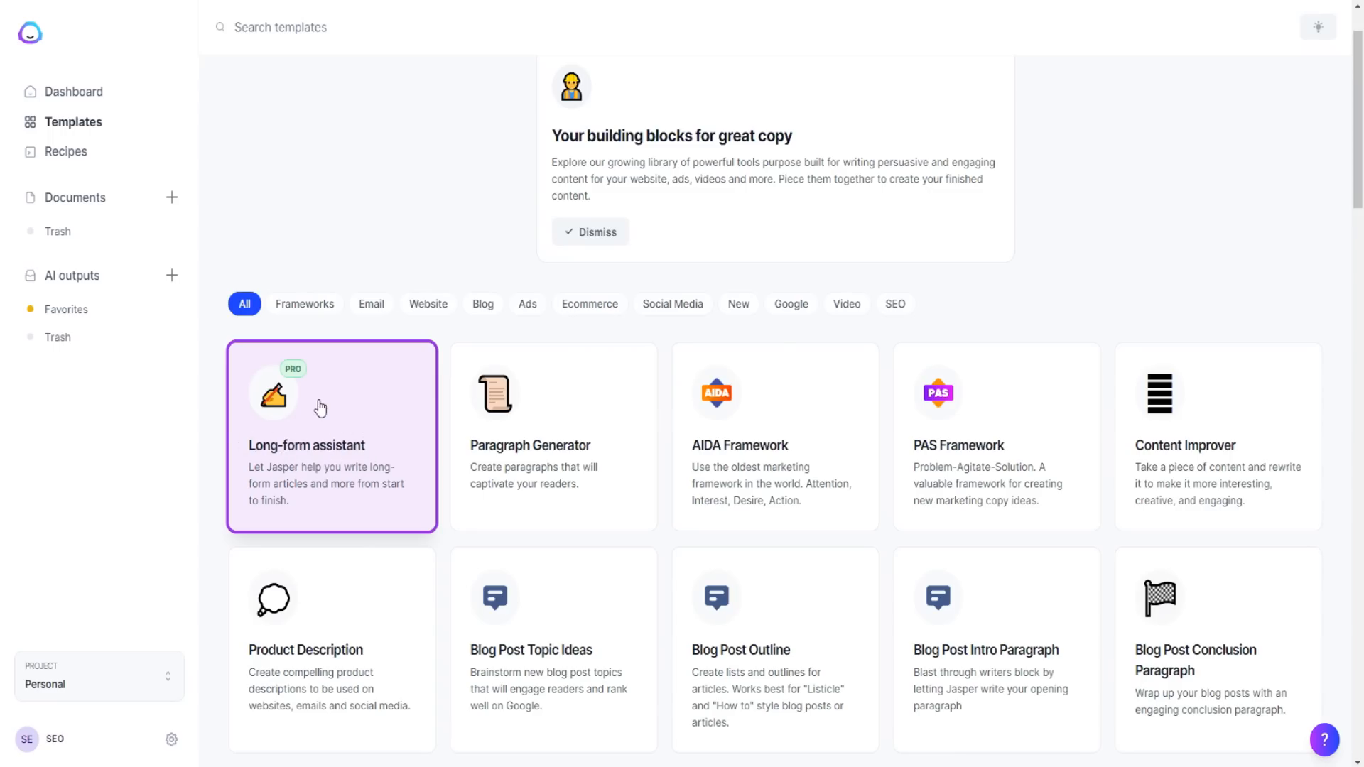
scroll(320, 408, up, 1)
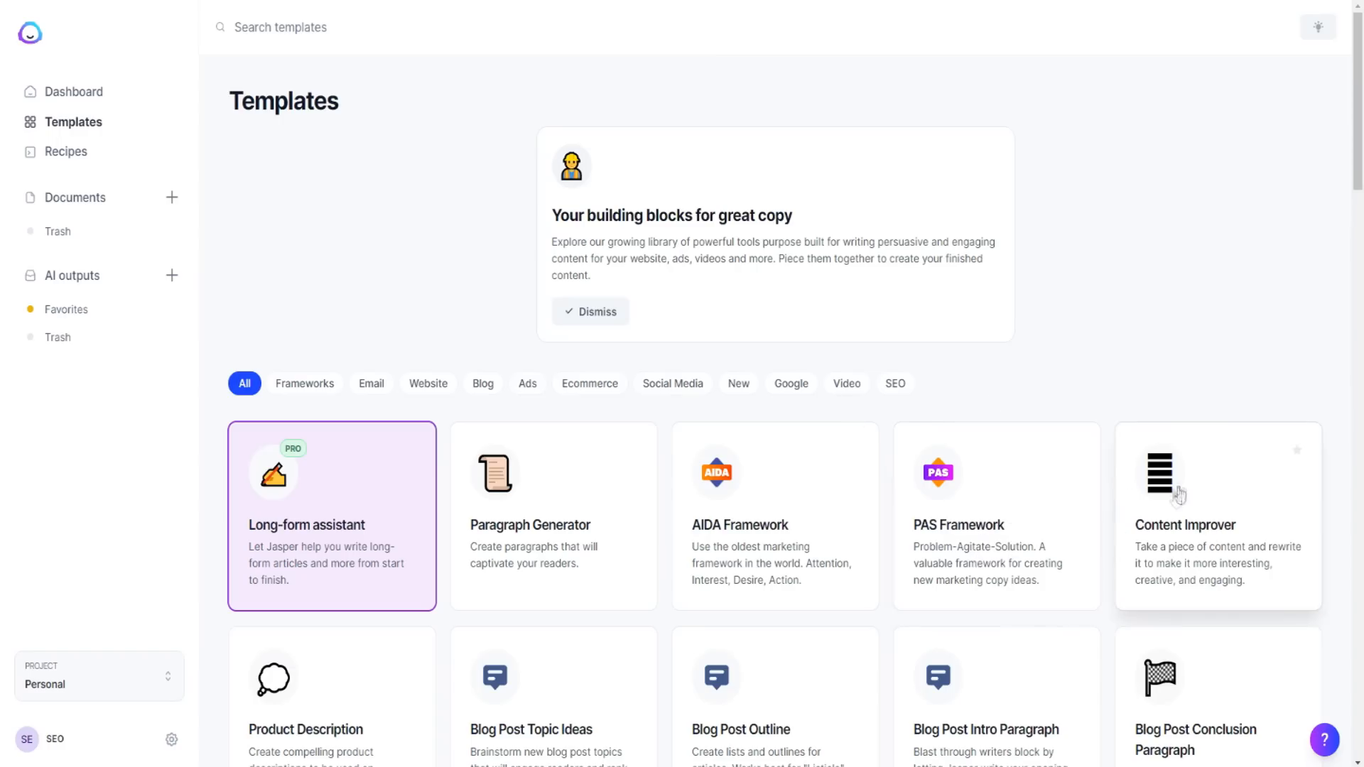
Filter the templates by Frameworks, Email, Website, Blog, Ads, Ecommerce and Social Media in turn
click(312, 387)
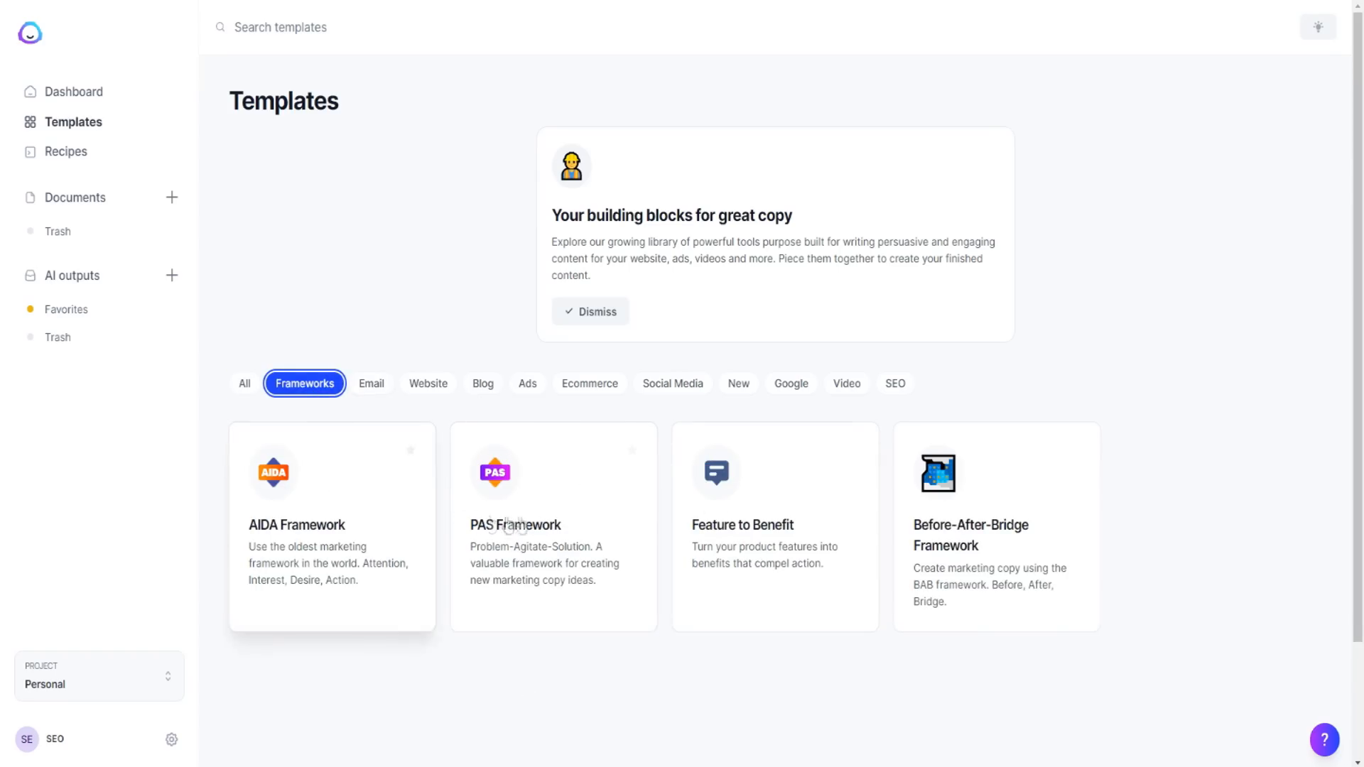
click(390, 385)
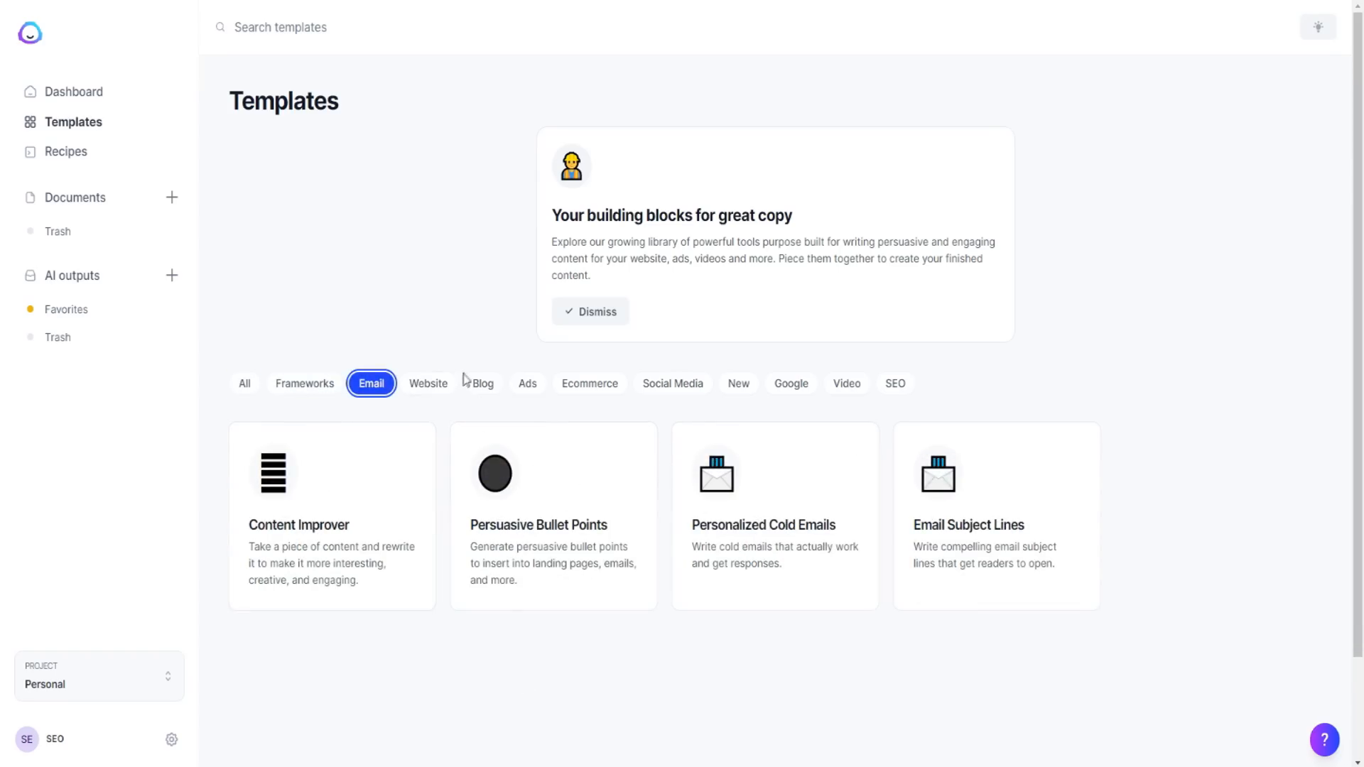
click(439, 388)
click(489, 388)
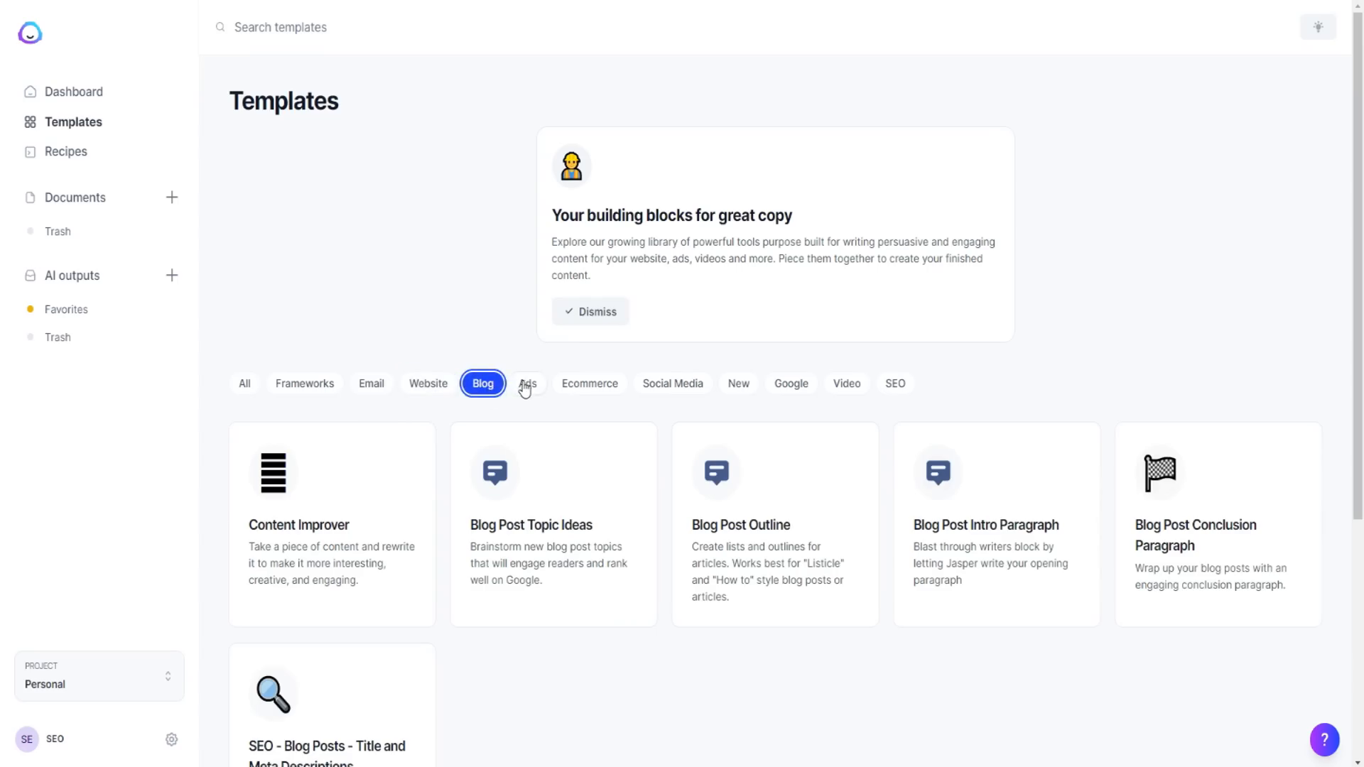
click(526, 386)
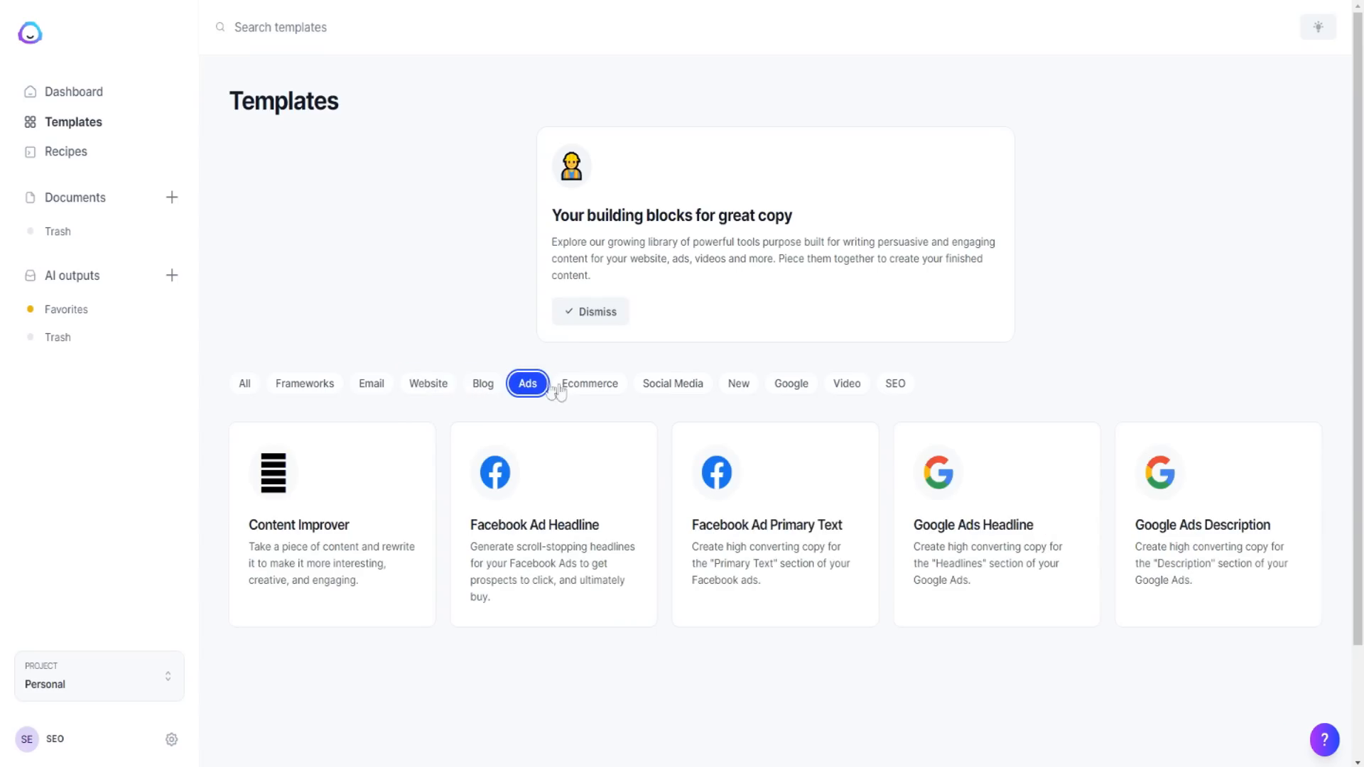
click(601, 391)
click(674, 393)
Filter the templates by New and look through the whole list
click(739, 387)
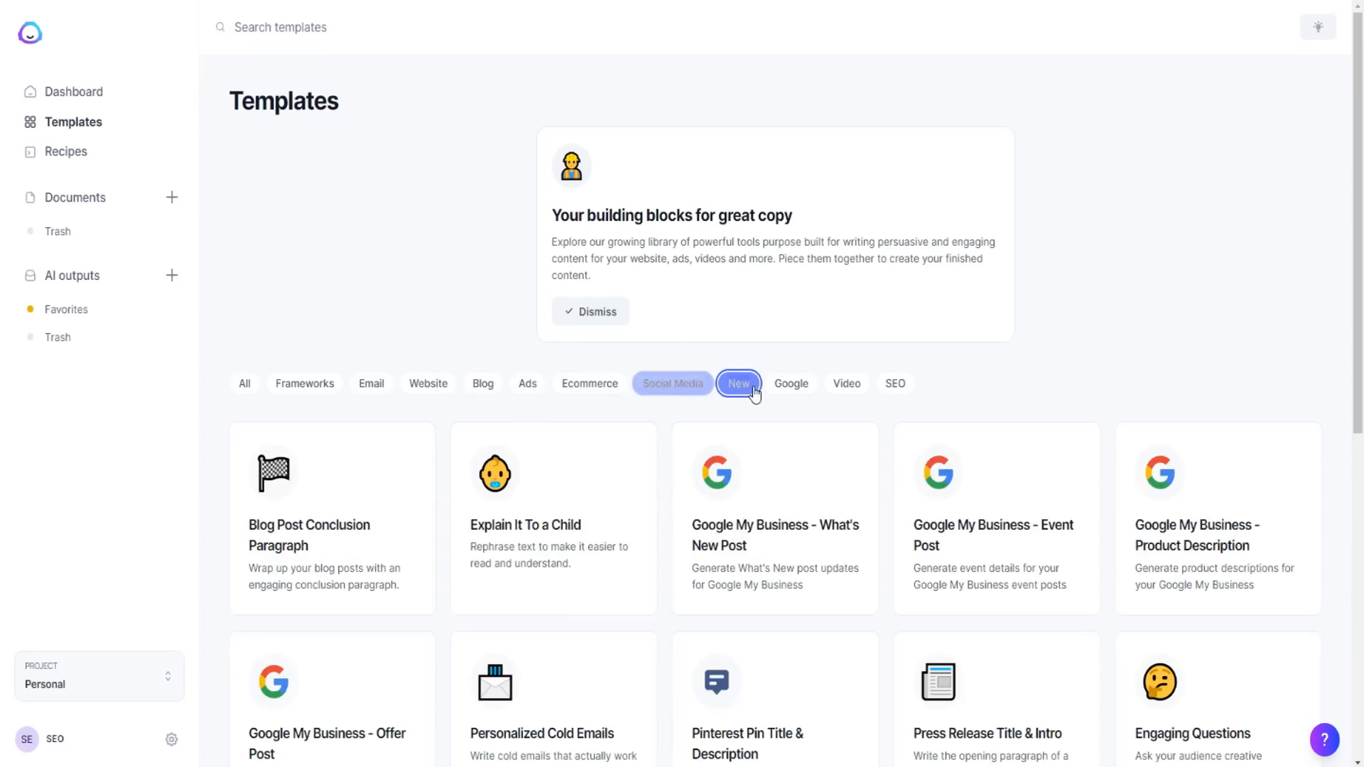
scroll(551, 426, down, 2)
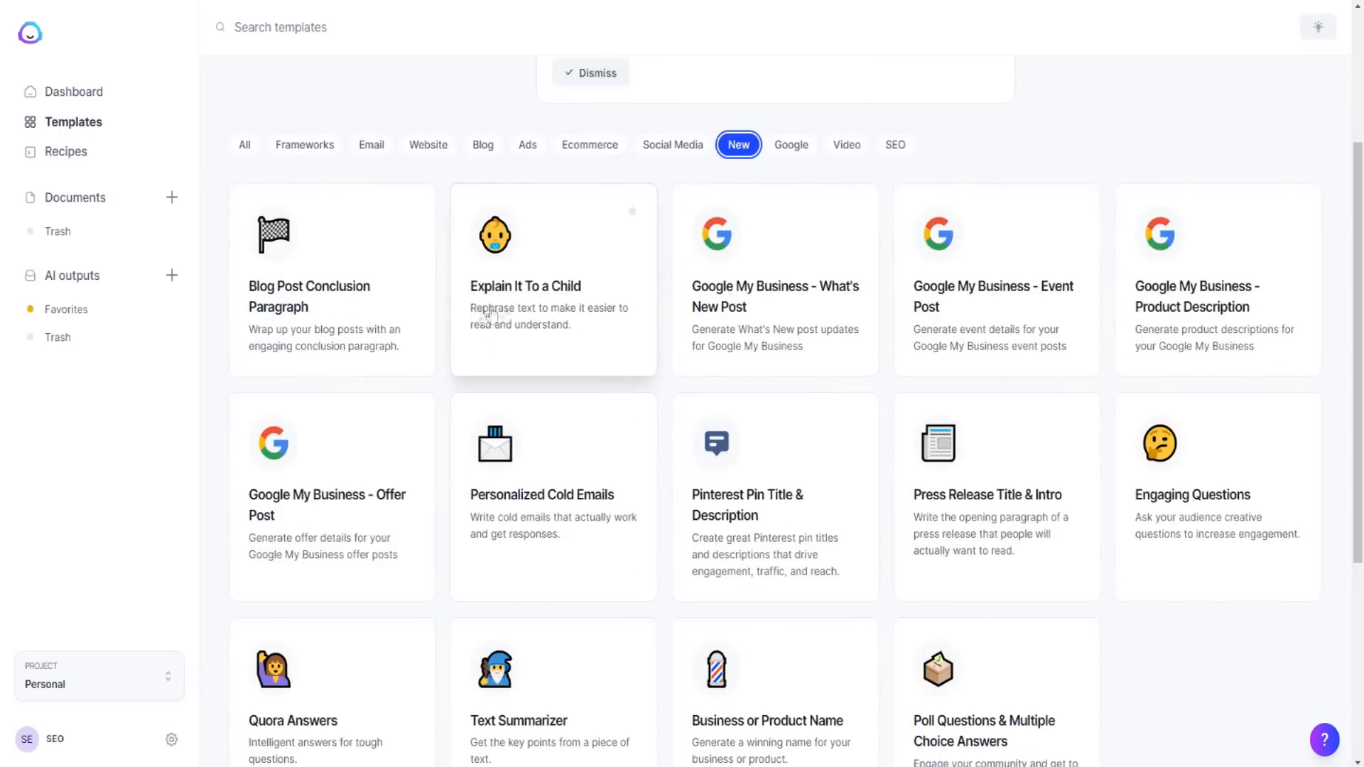
scroll(525, 362, up, 2)
scroll(563, 459, down, 4)
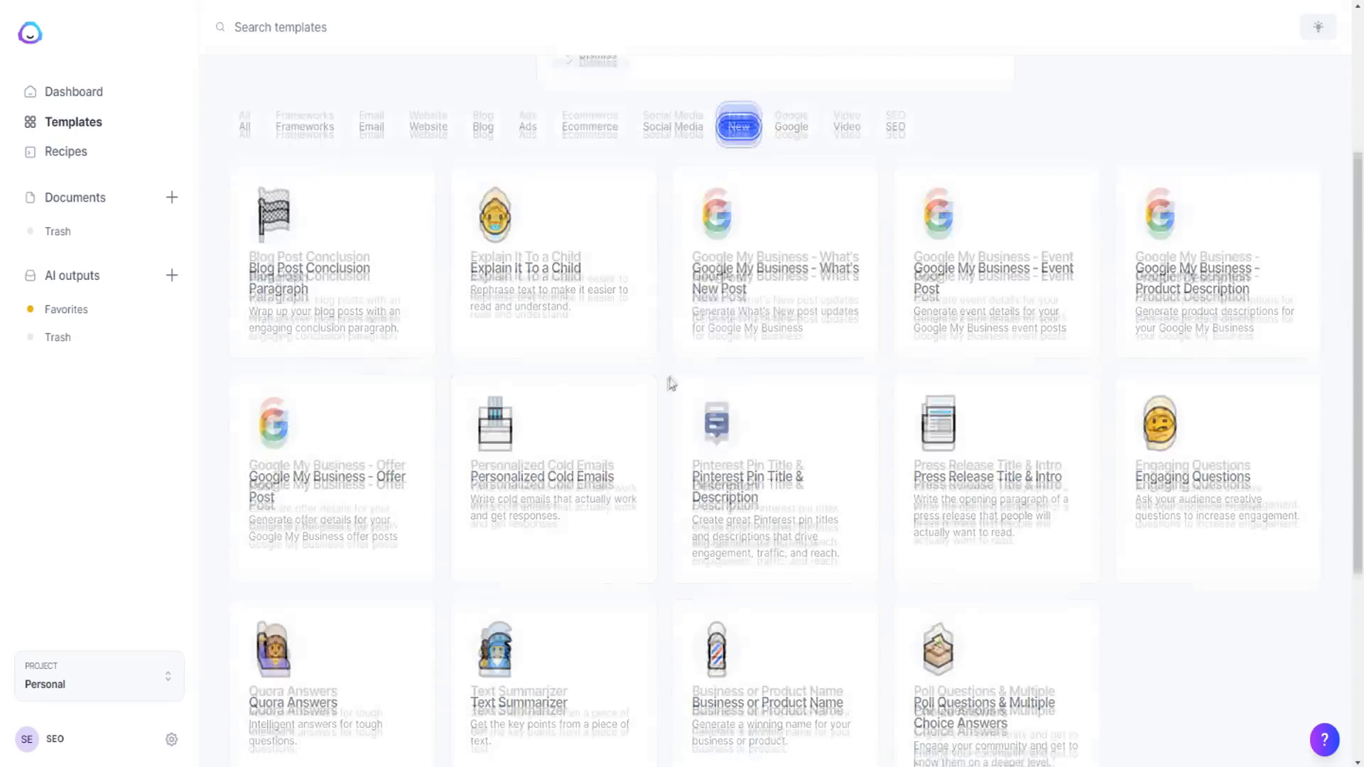
scroll(582, 398, up, 5)
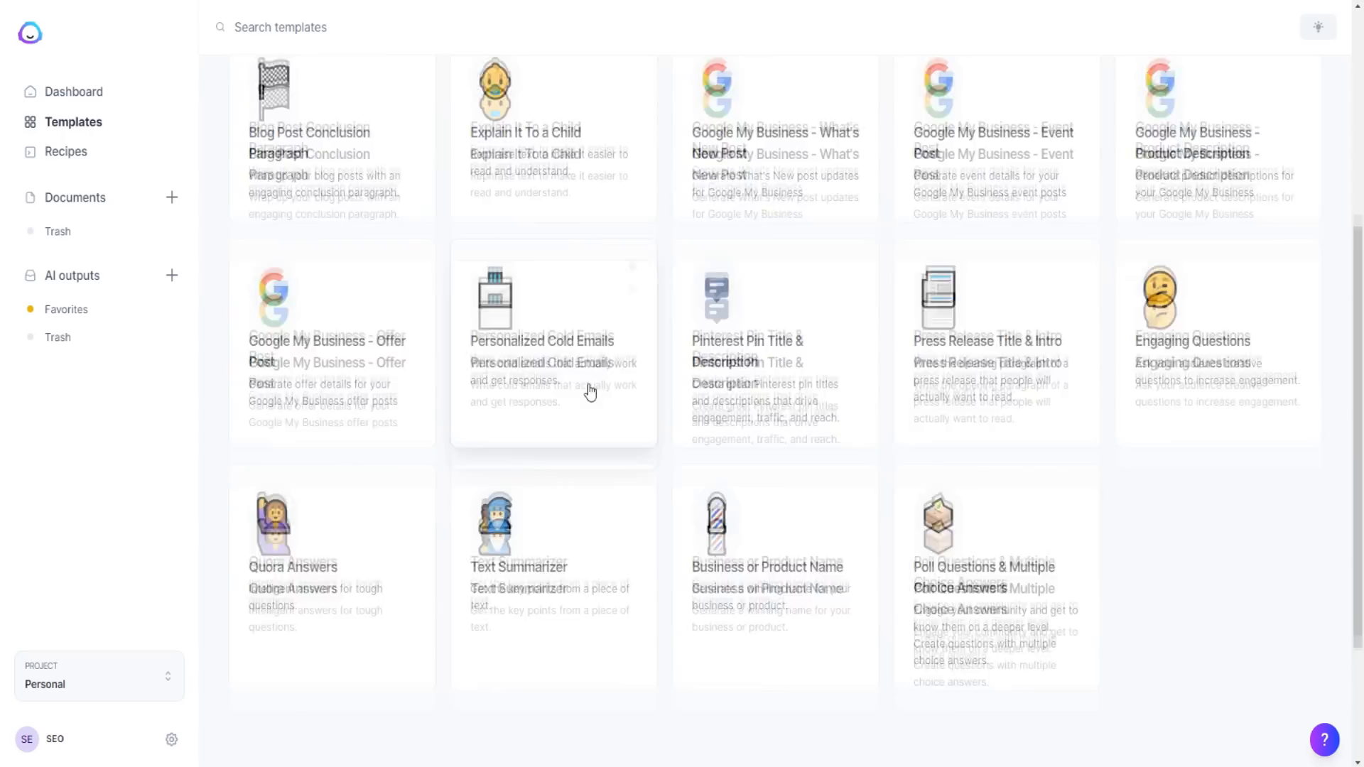
View the Google, Video, SEO and Social Media template categories in turn
click(785, 389)
click(847, 384)
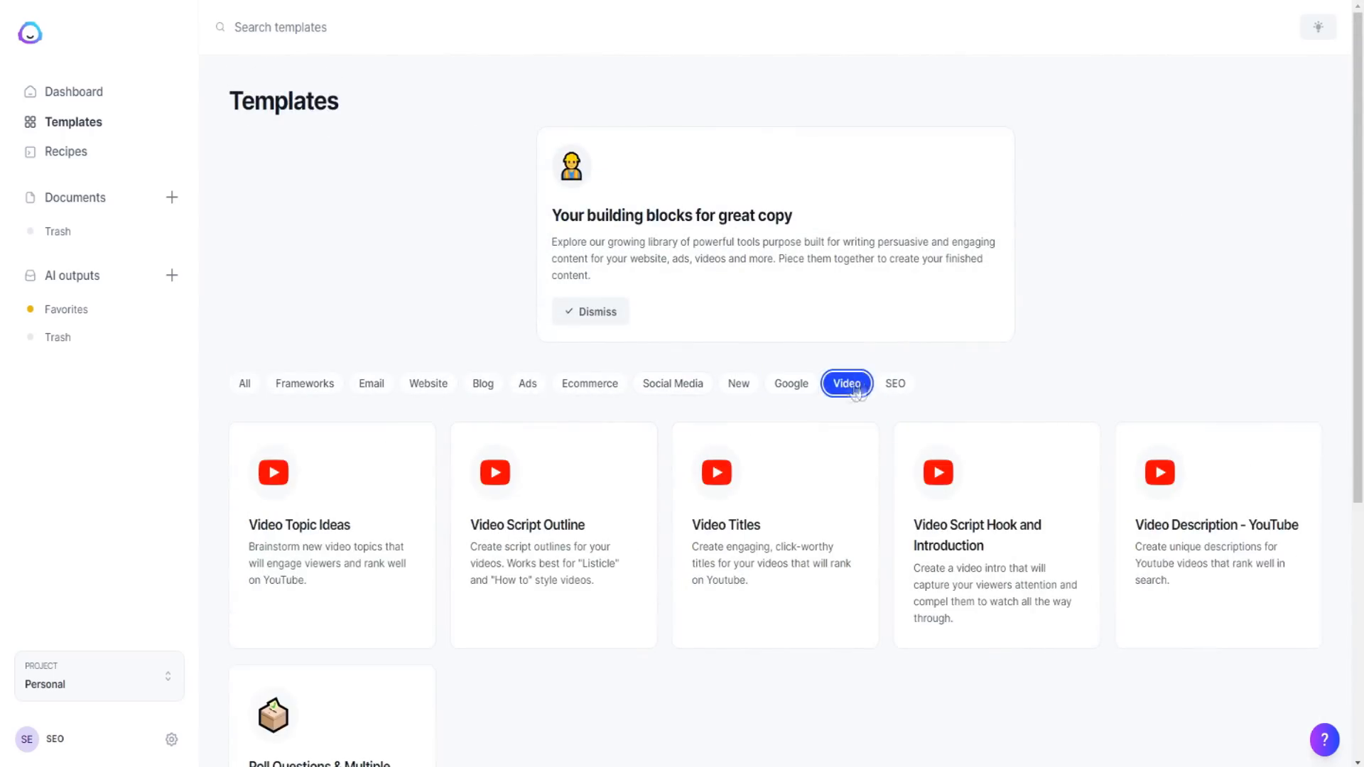
click(894, 384)
click(677, 390)
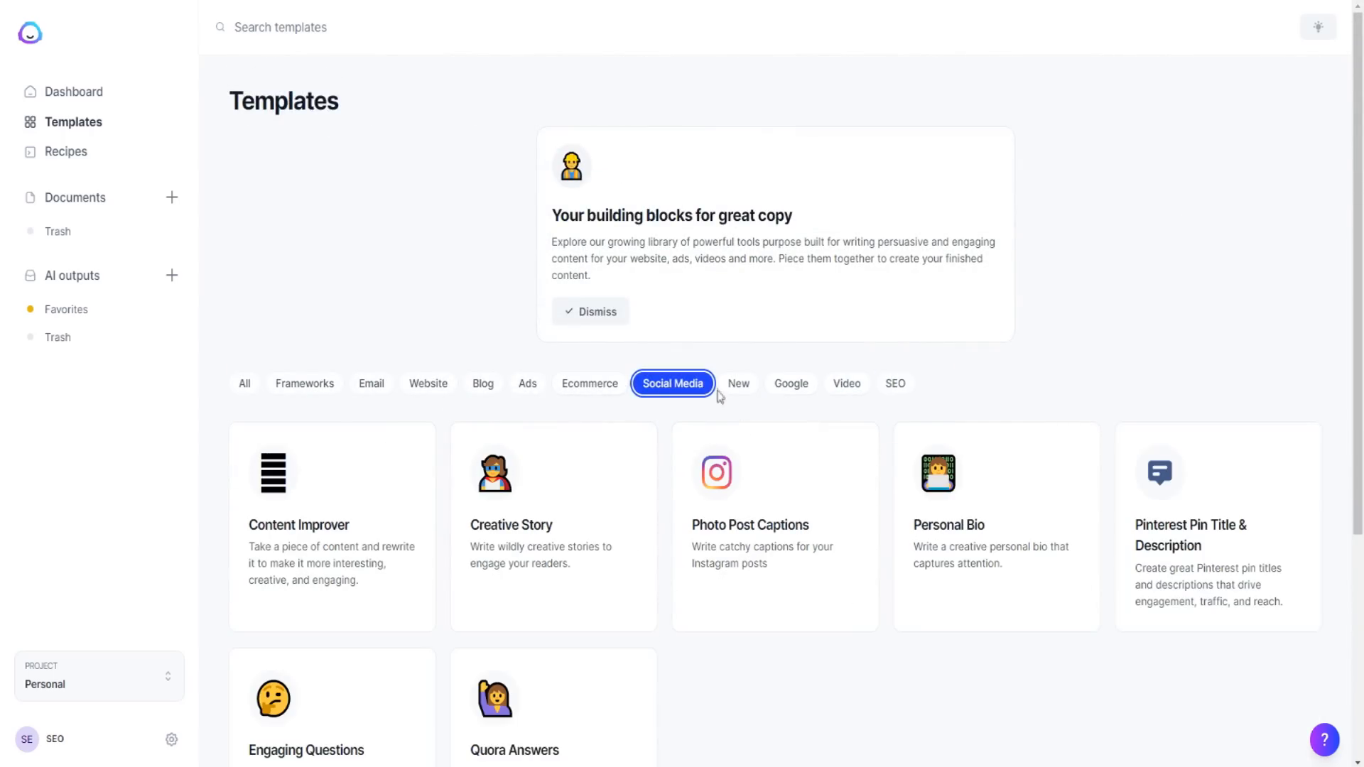
Go back to the New template category and examine its entries through to the end of the list
click(738, 384)
scroll(761, 397, down, 3)
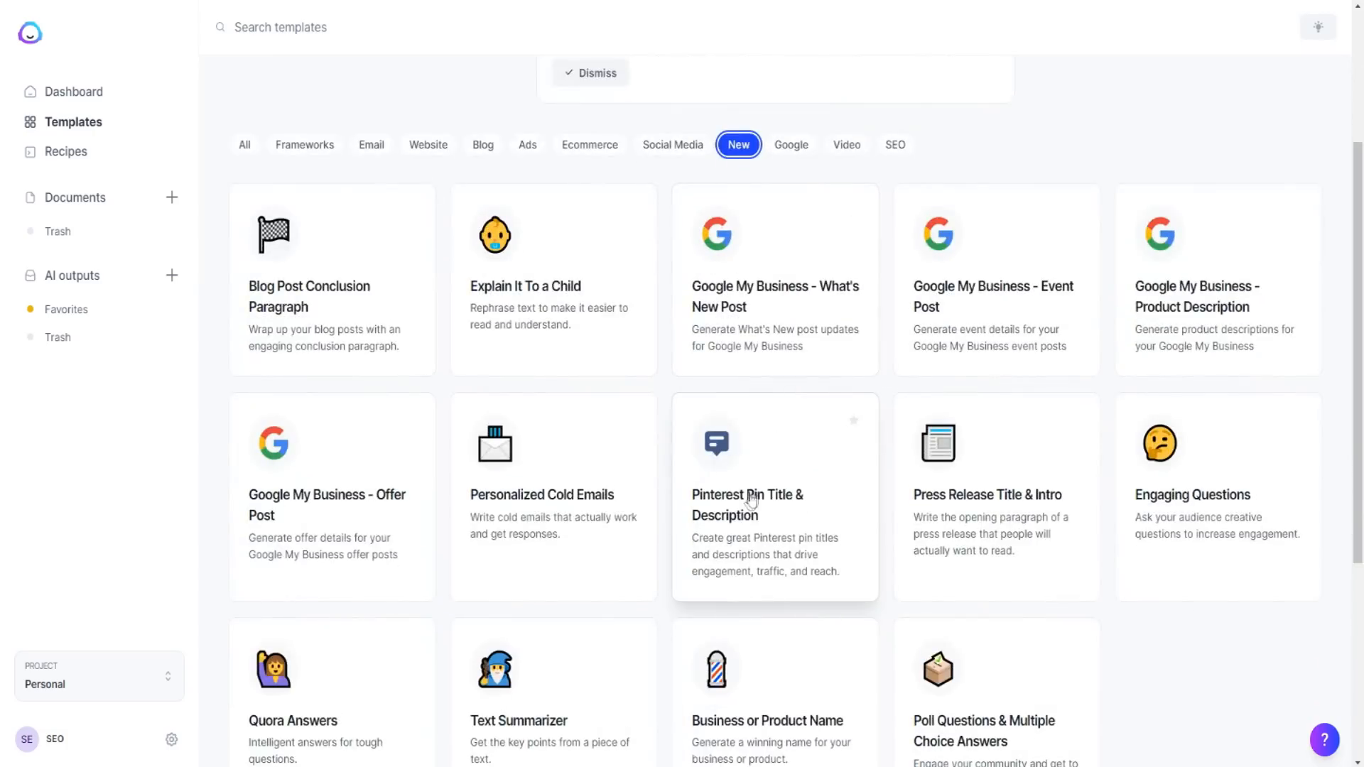
scroll(751, 499, down, 3)
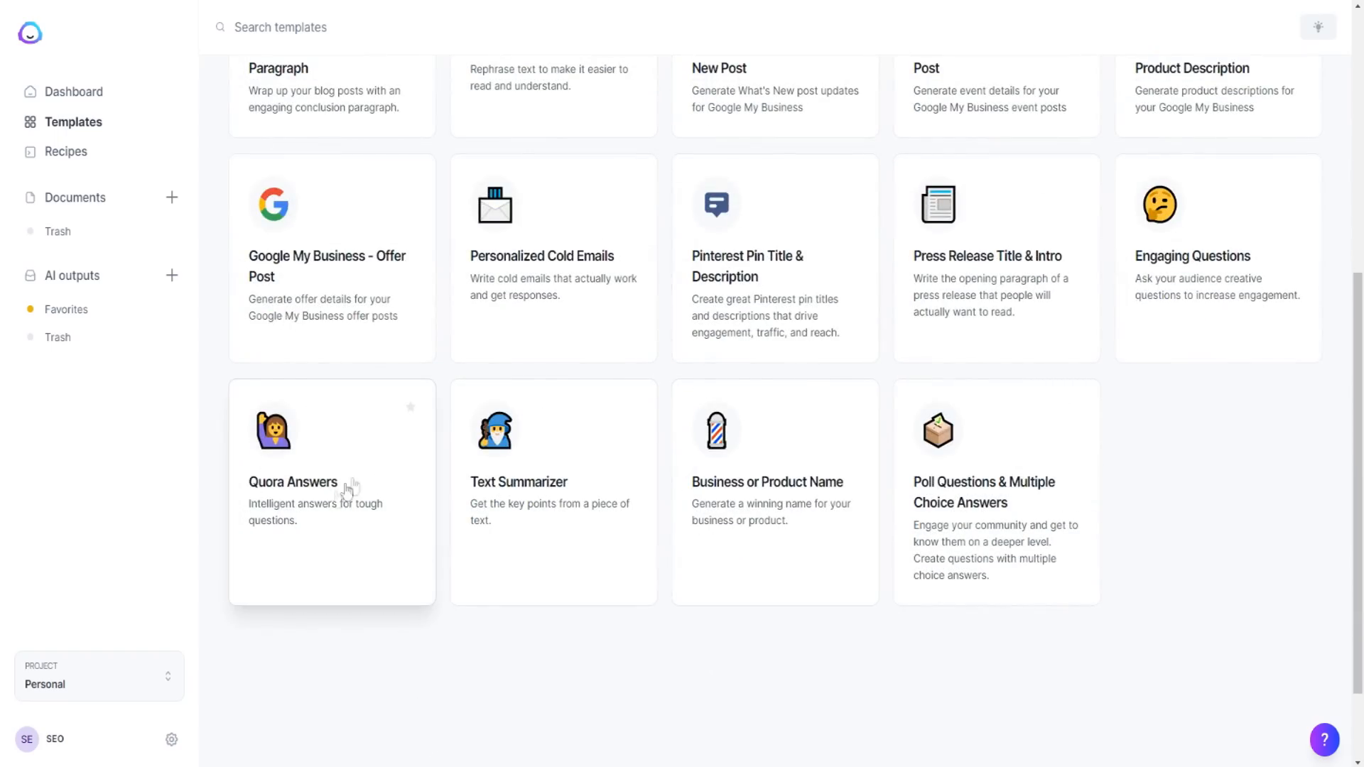
scroll(346, 507, up, 3)
scroll(346, 507, up, 5)
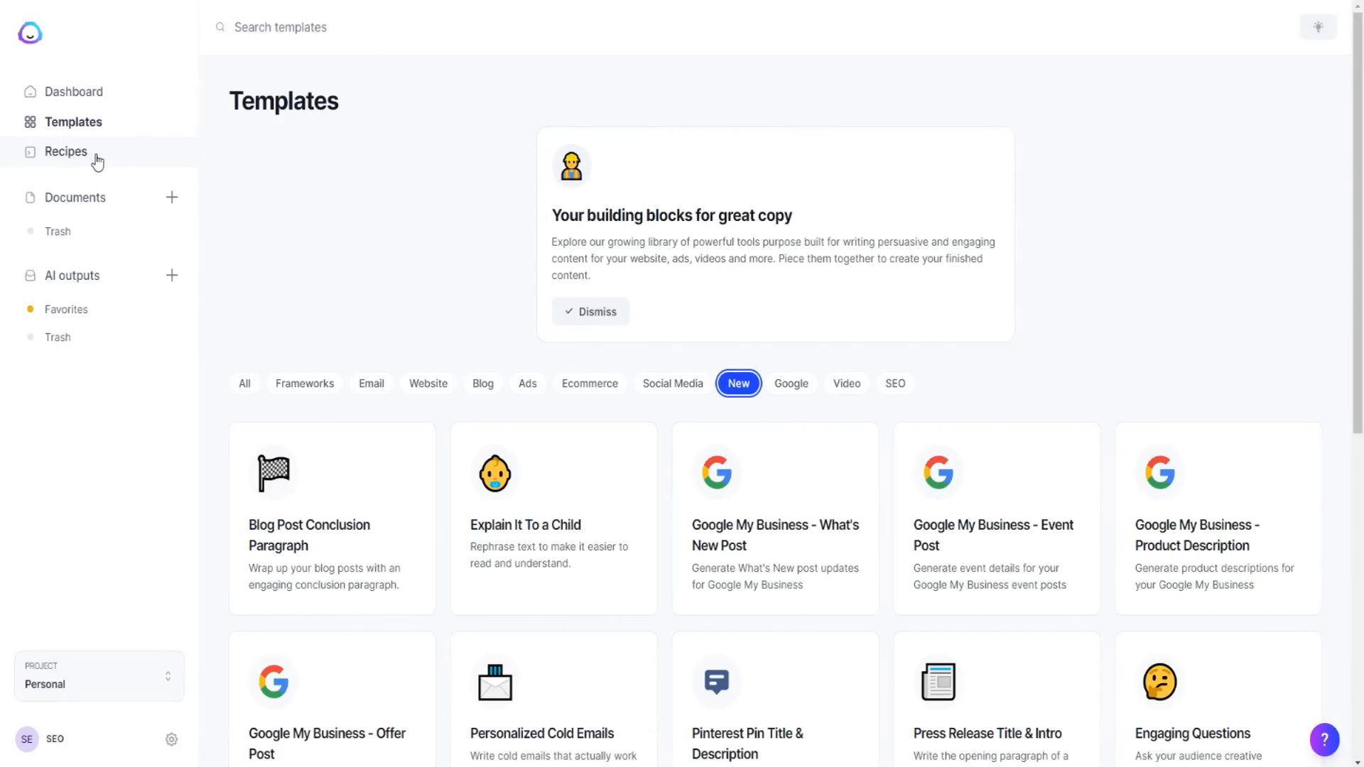
Open the recipes, examine the featured ones such as Product Review Blog Post, and return to the templates
click(96, 160)
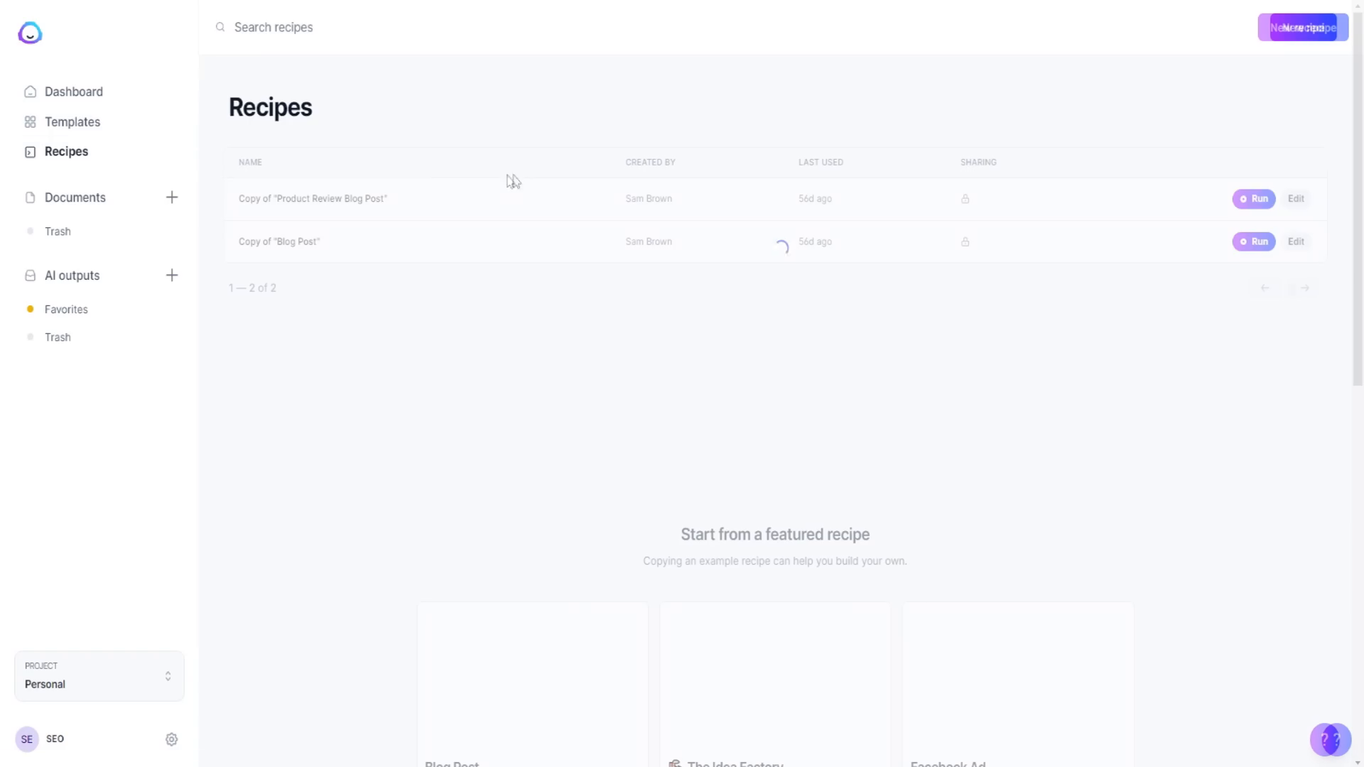
scroll(381, 270, down, 5)
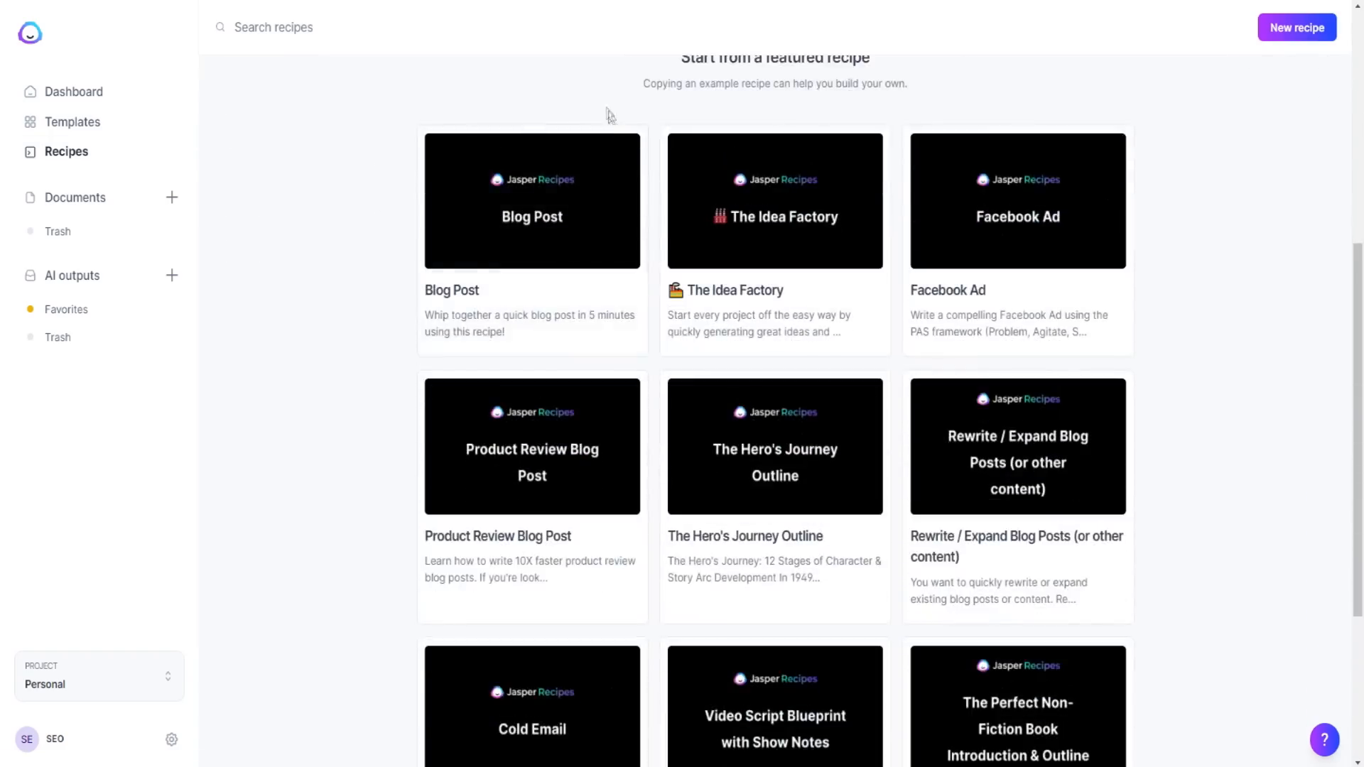
scroll(609, 113, up, 2)
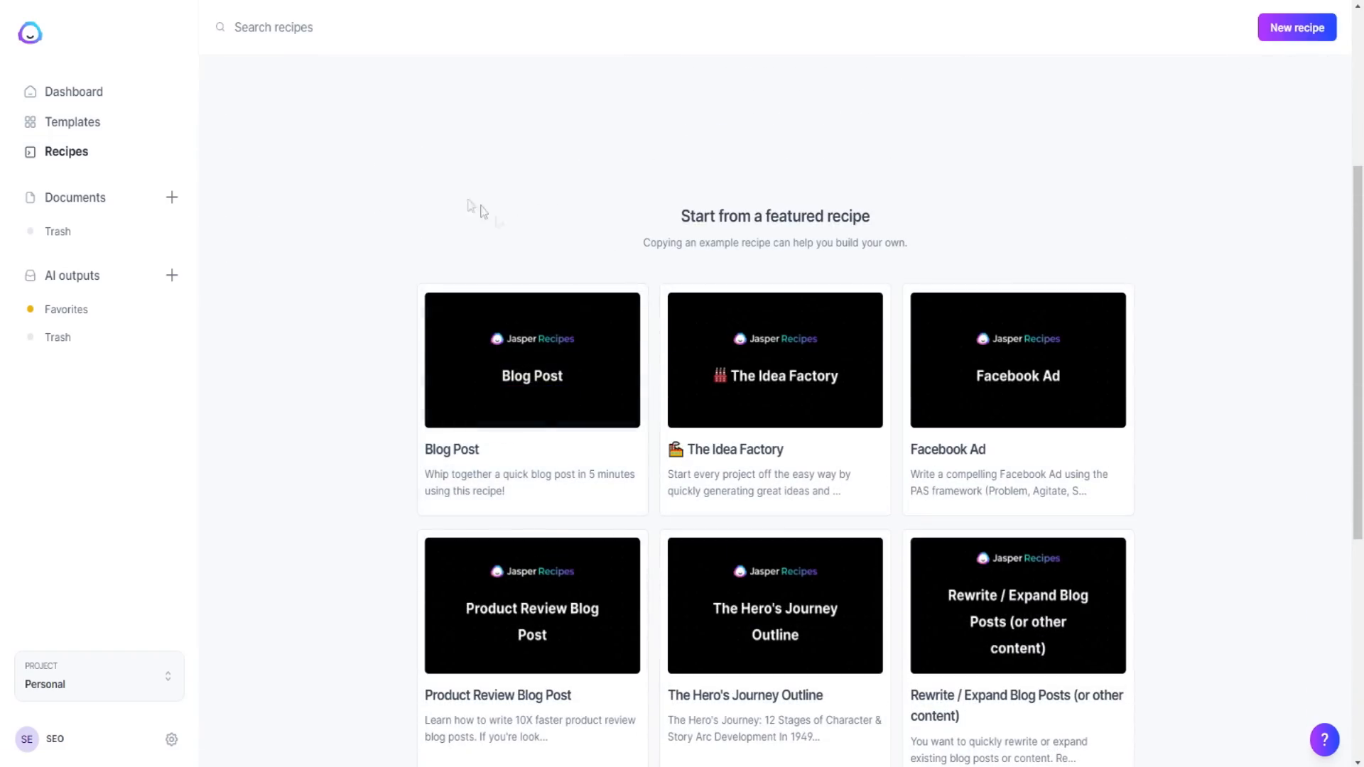
scroll(414, 377, down, 3)
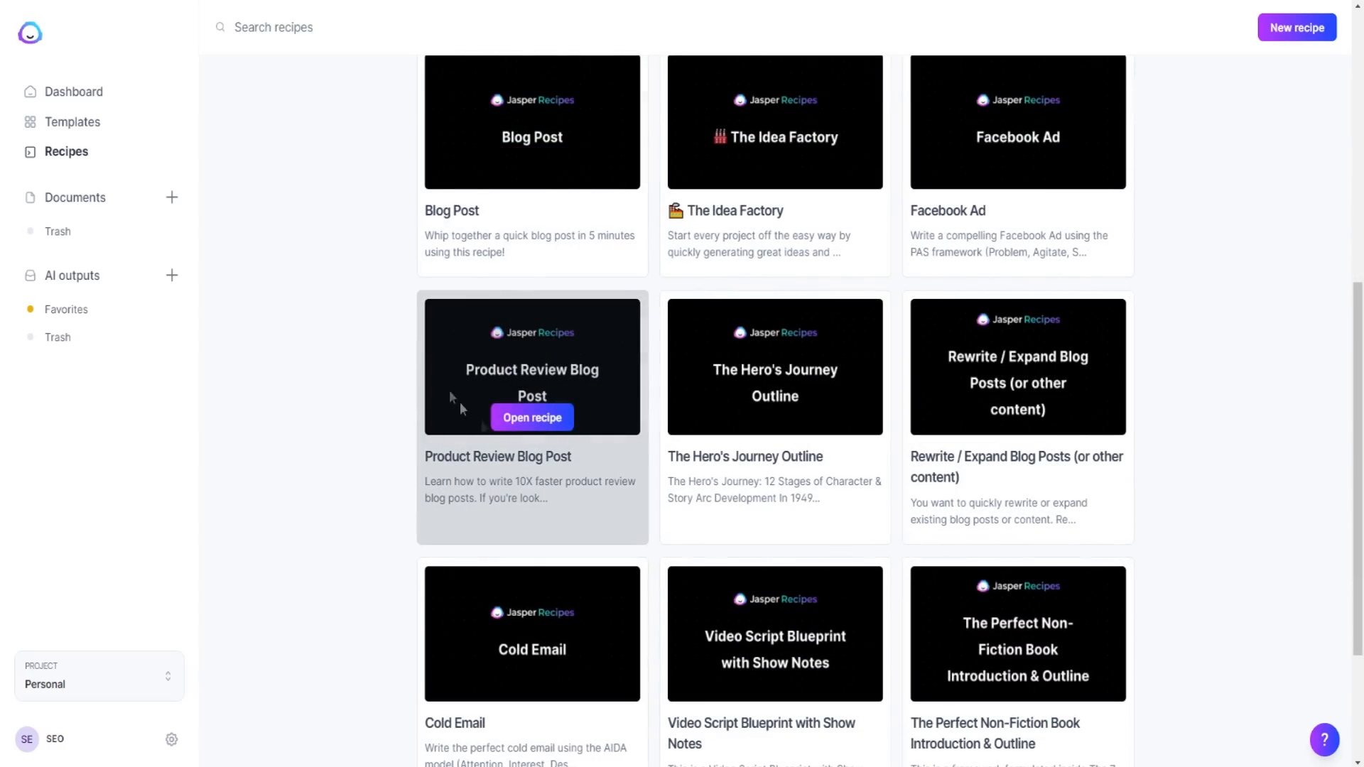
scroll(544, 398, up, 3)
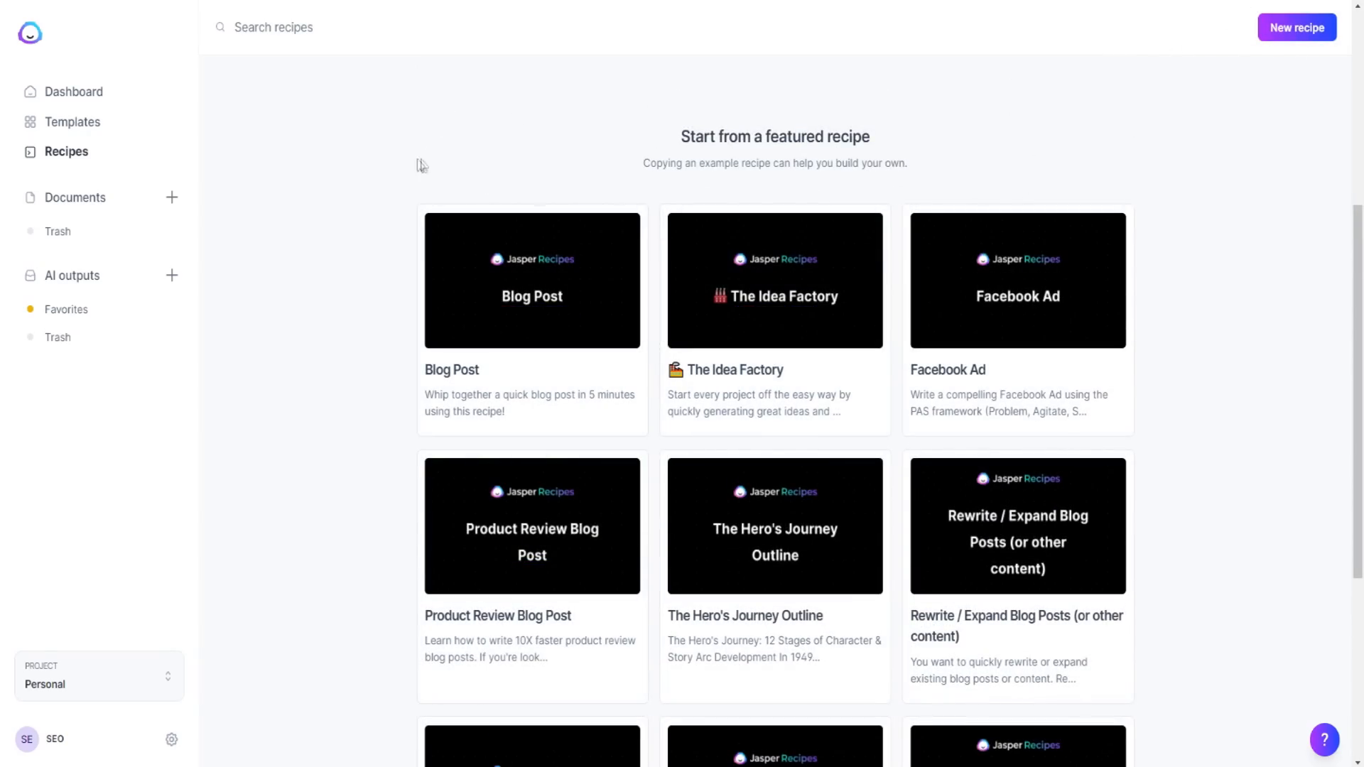
scroll(533, 320, down, 5)
mouse_move(777, 586)
scroll(758, 449, up, 10)
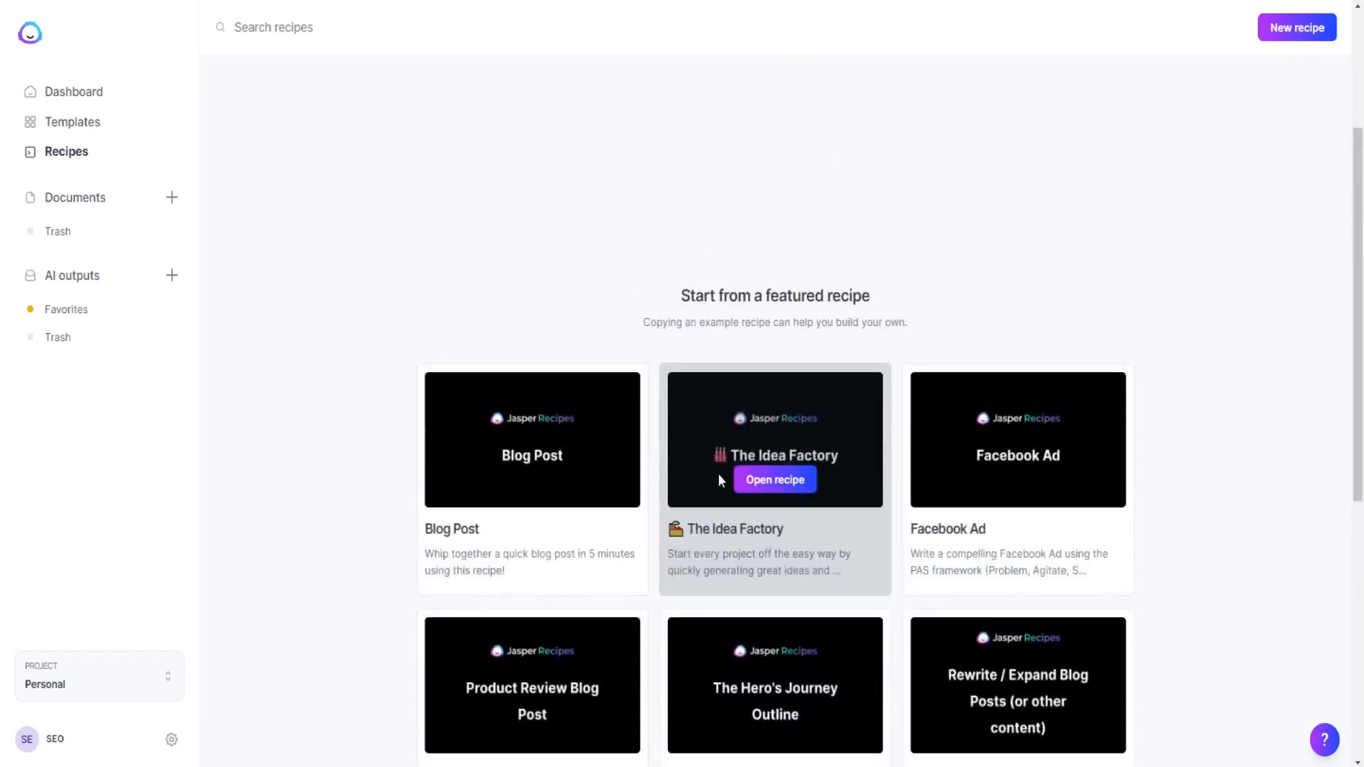
click(75, 123)
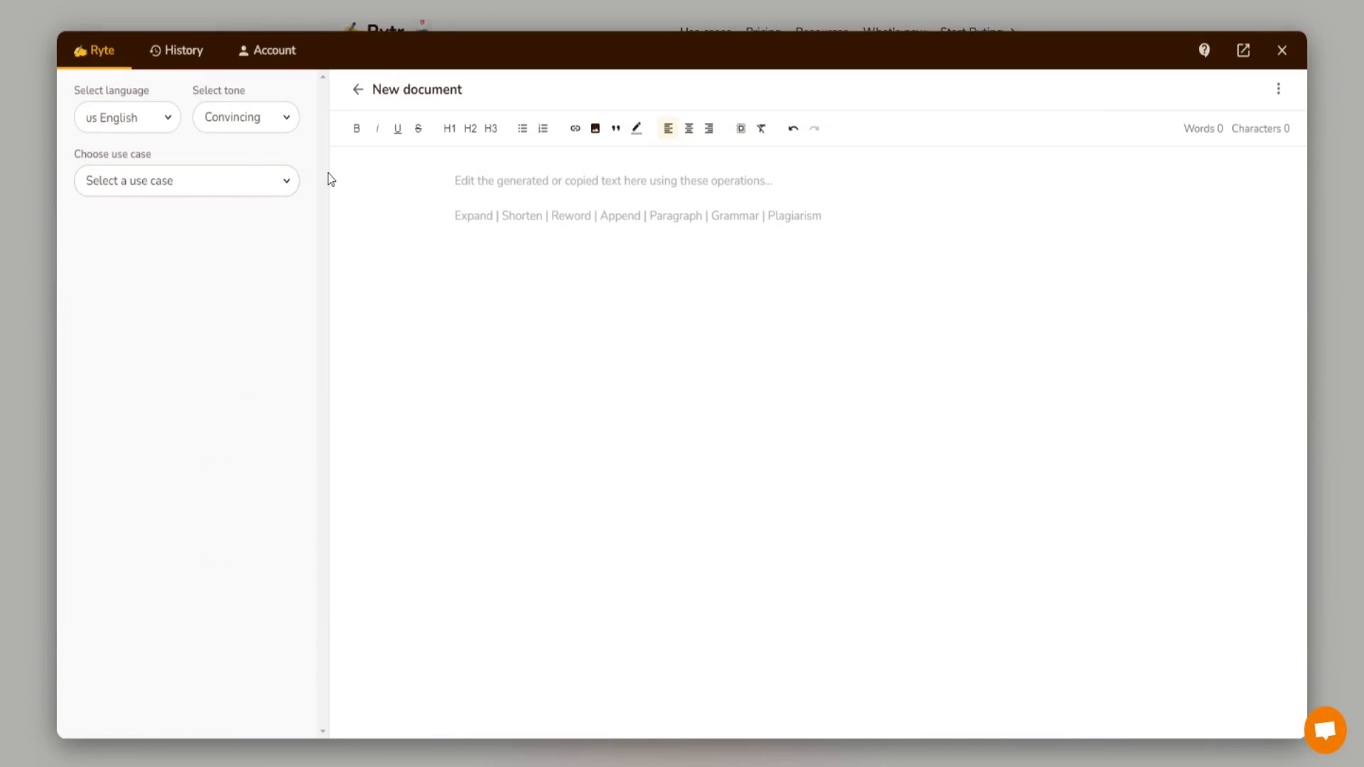
In Rytr's new document, look through the available output languages and the writing tones
click(112, 121)
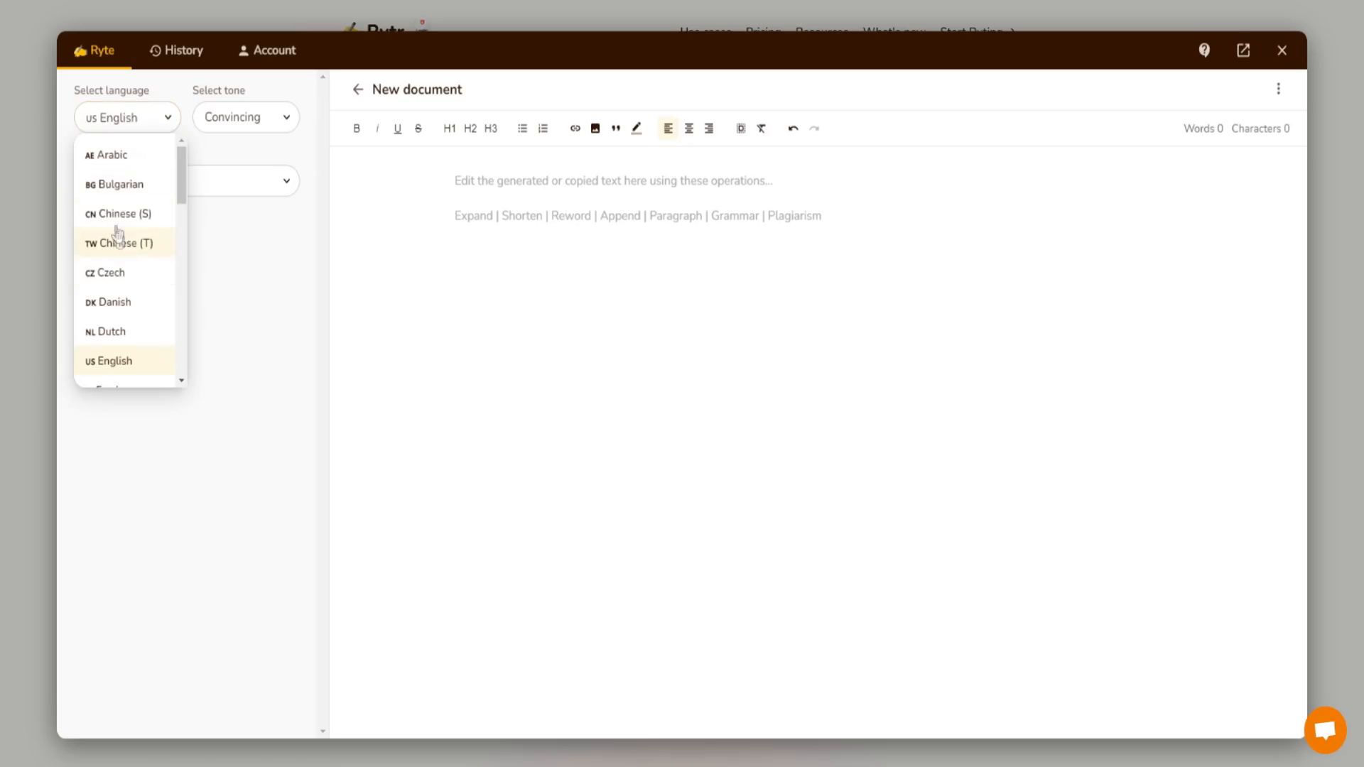
drag(180, 194, 173, 226)
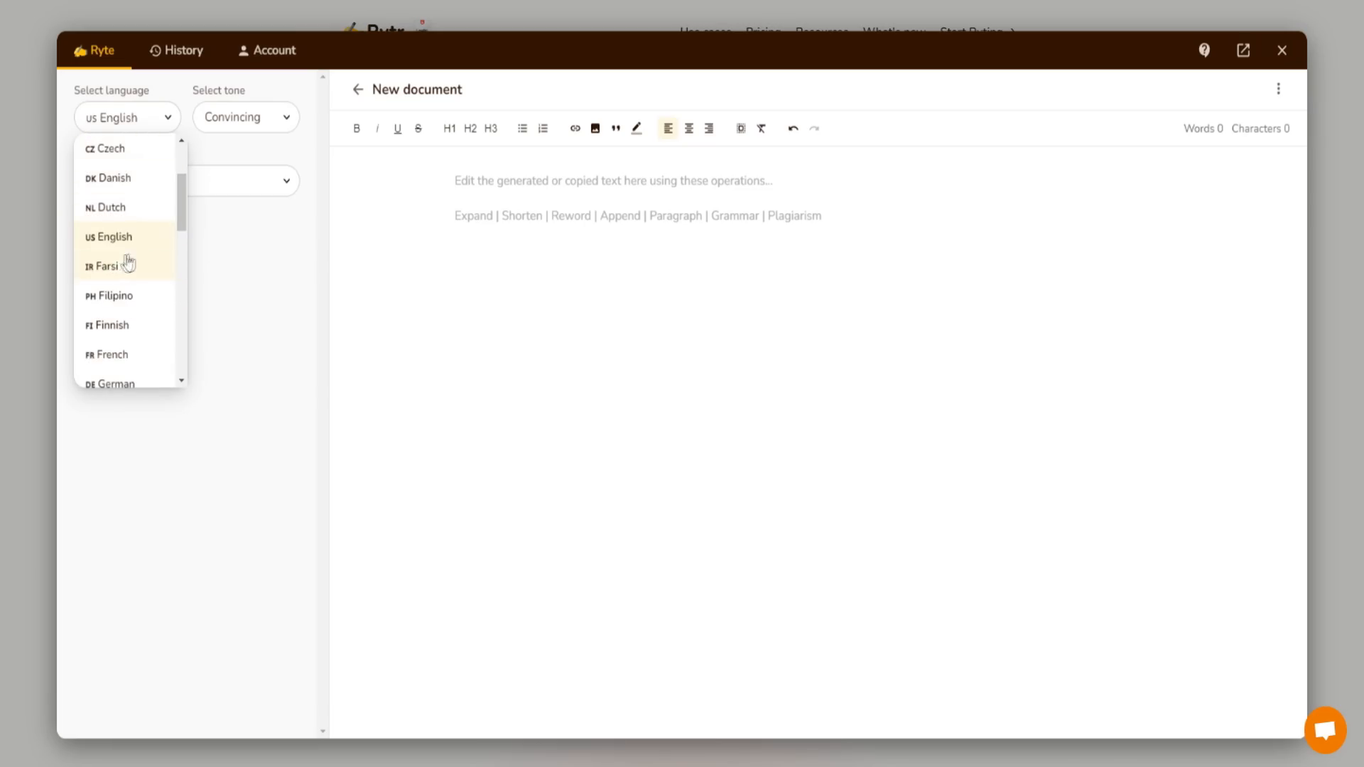
click(253, 116)
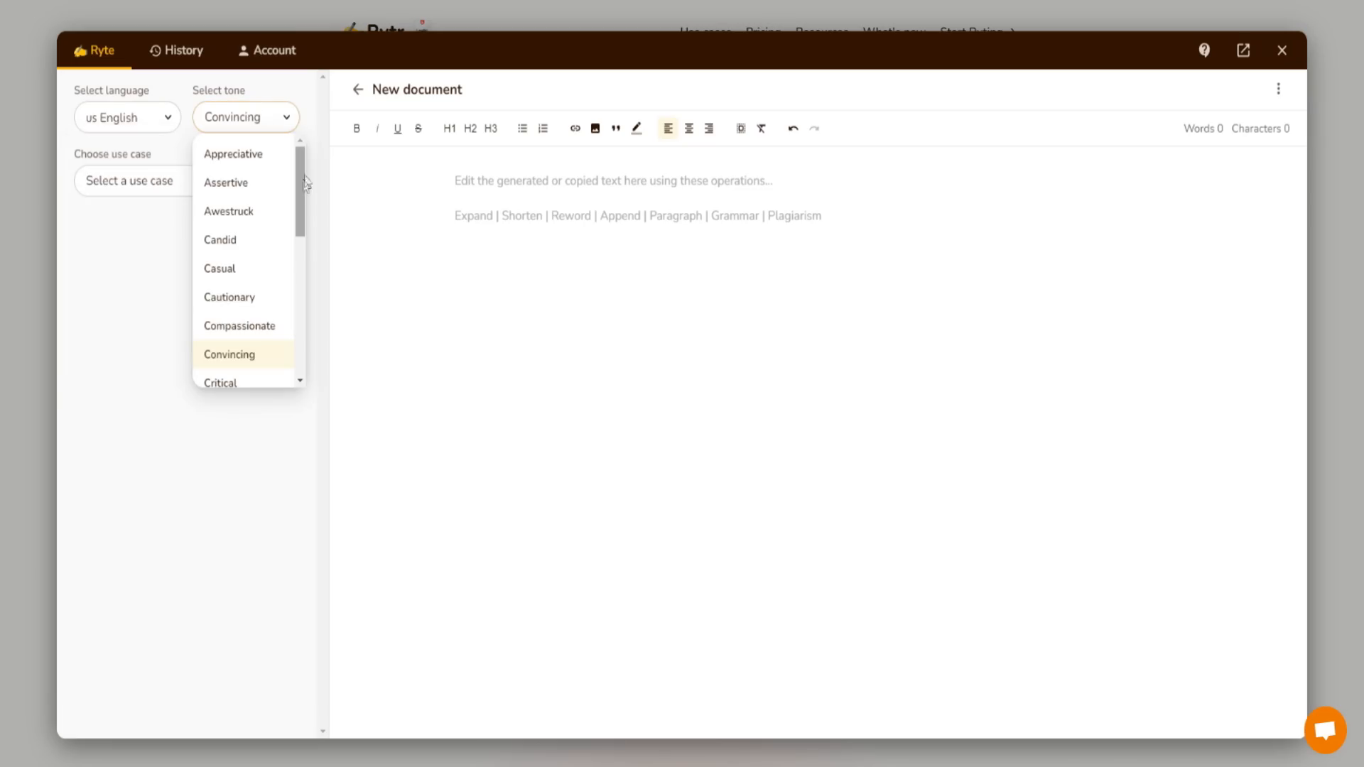
drag(297, 189, 297, 325)
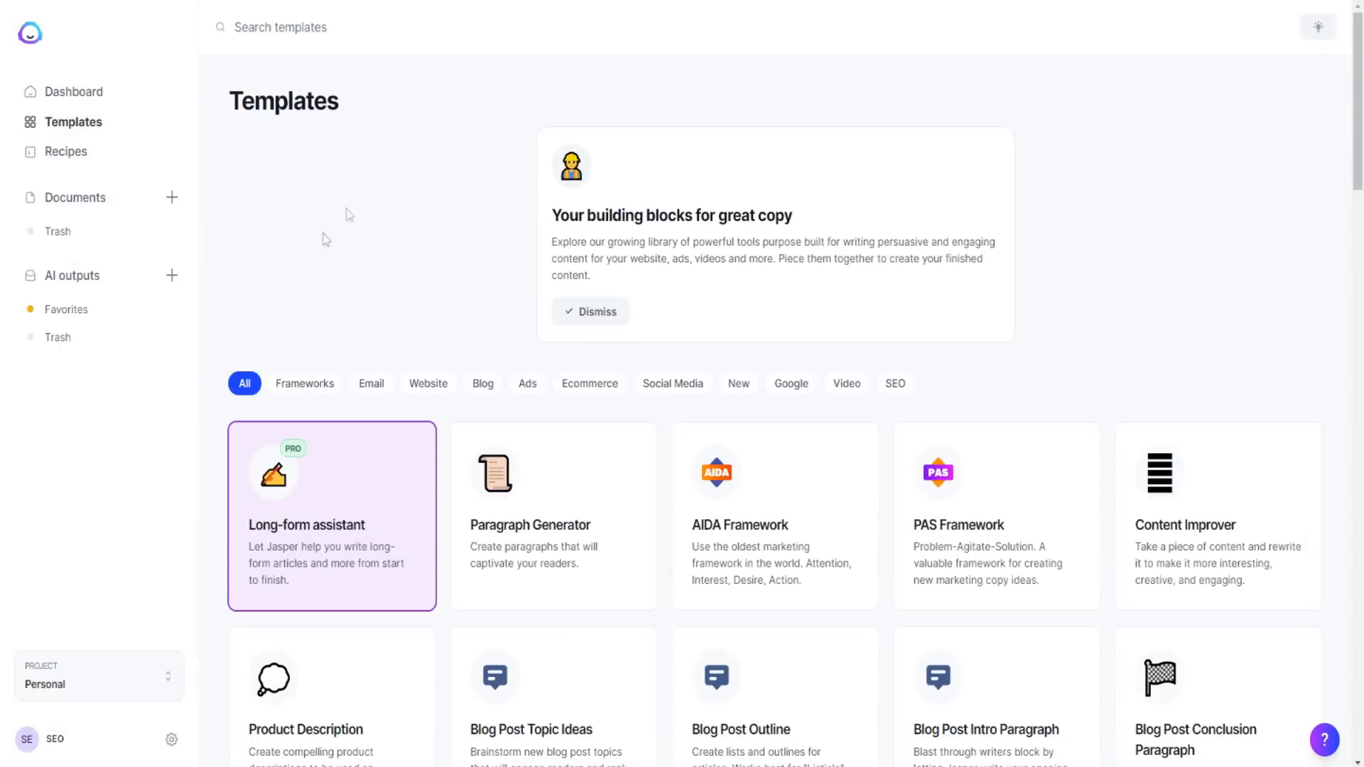
In Jasper, open the Long-form assistant's blog post workflow and examine its content description, title and intro paragraph stages
click(307, 497)
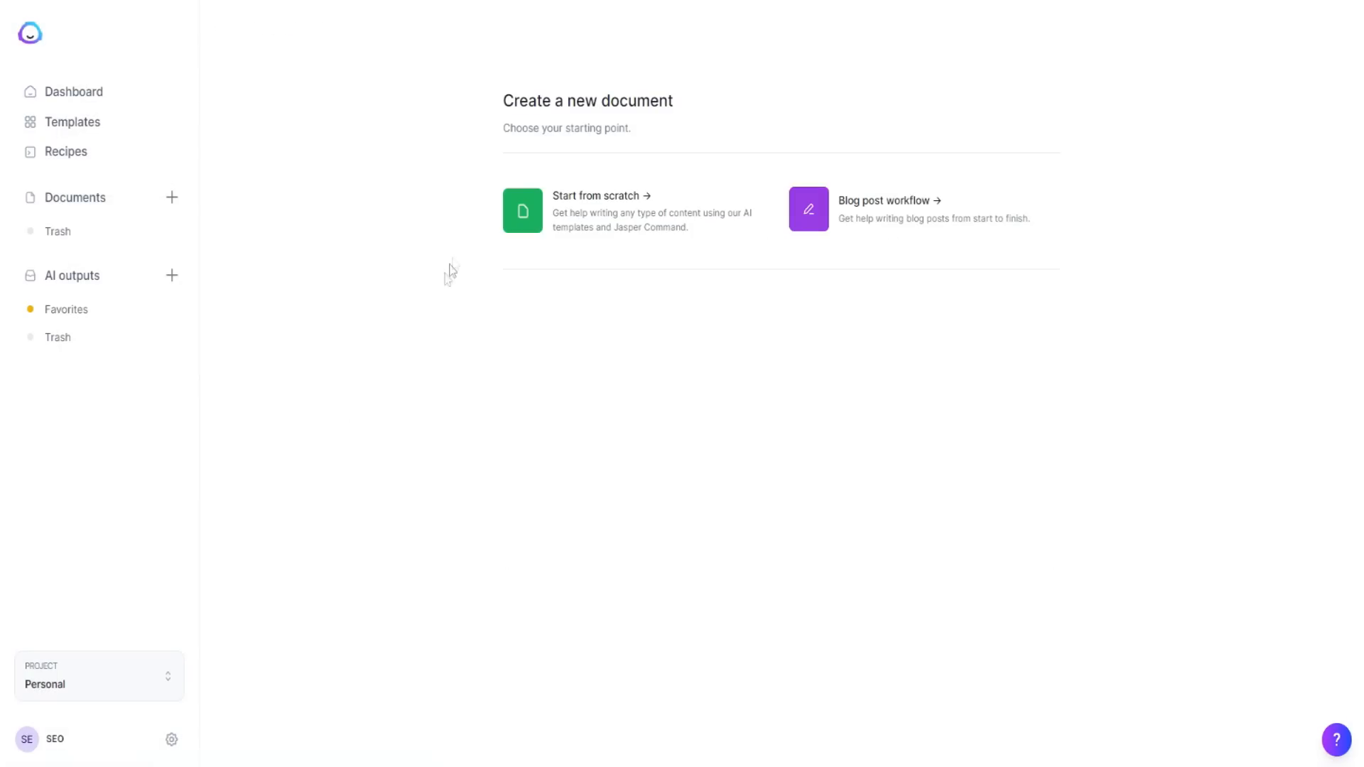
click(852, 219)
scroll(484, 220, down, 2)
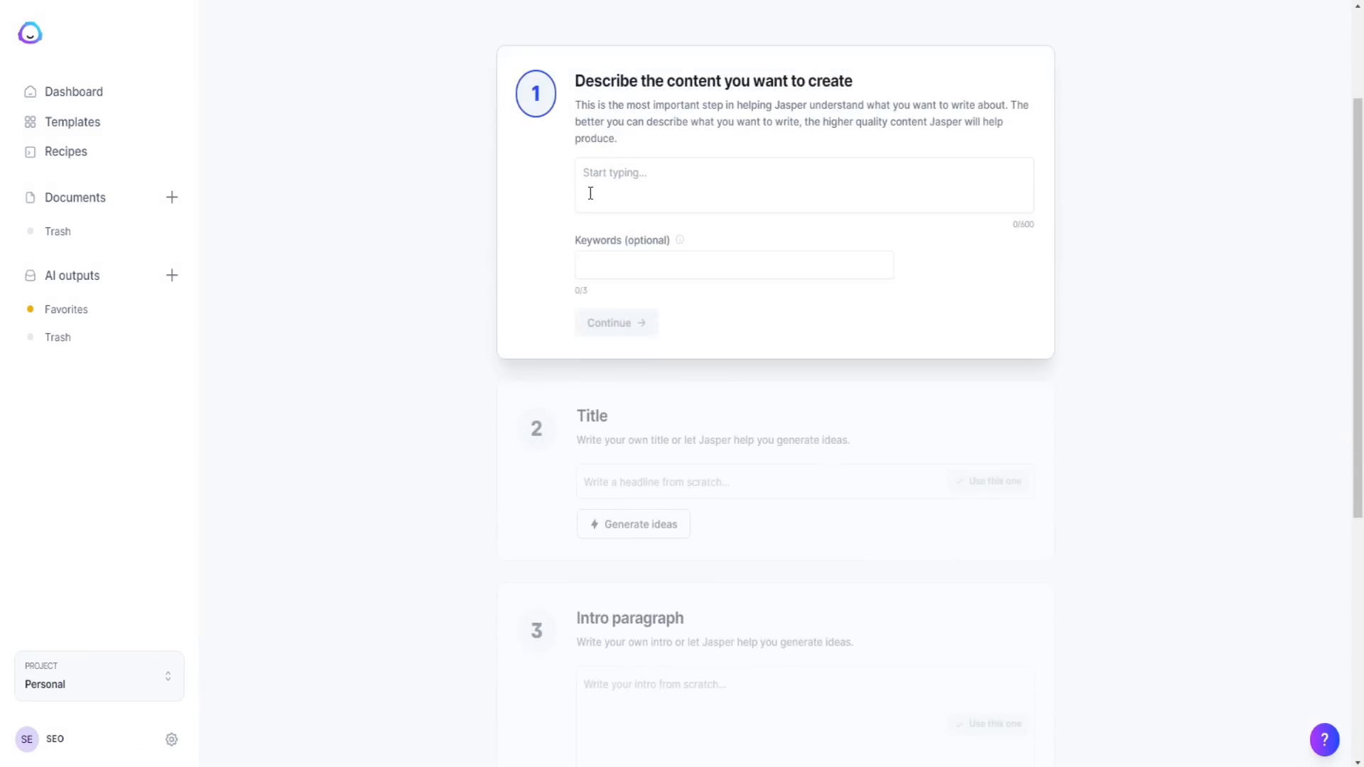
scroll(591, 194, up, 1)
scroll(729, 174, down, 4)
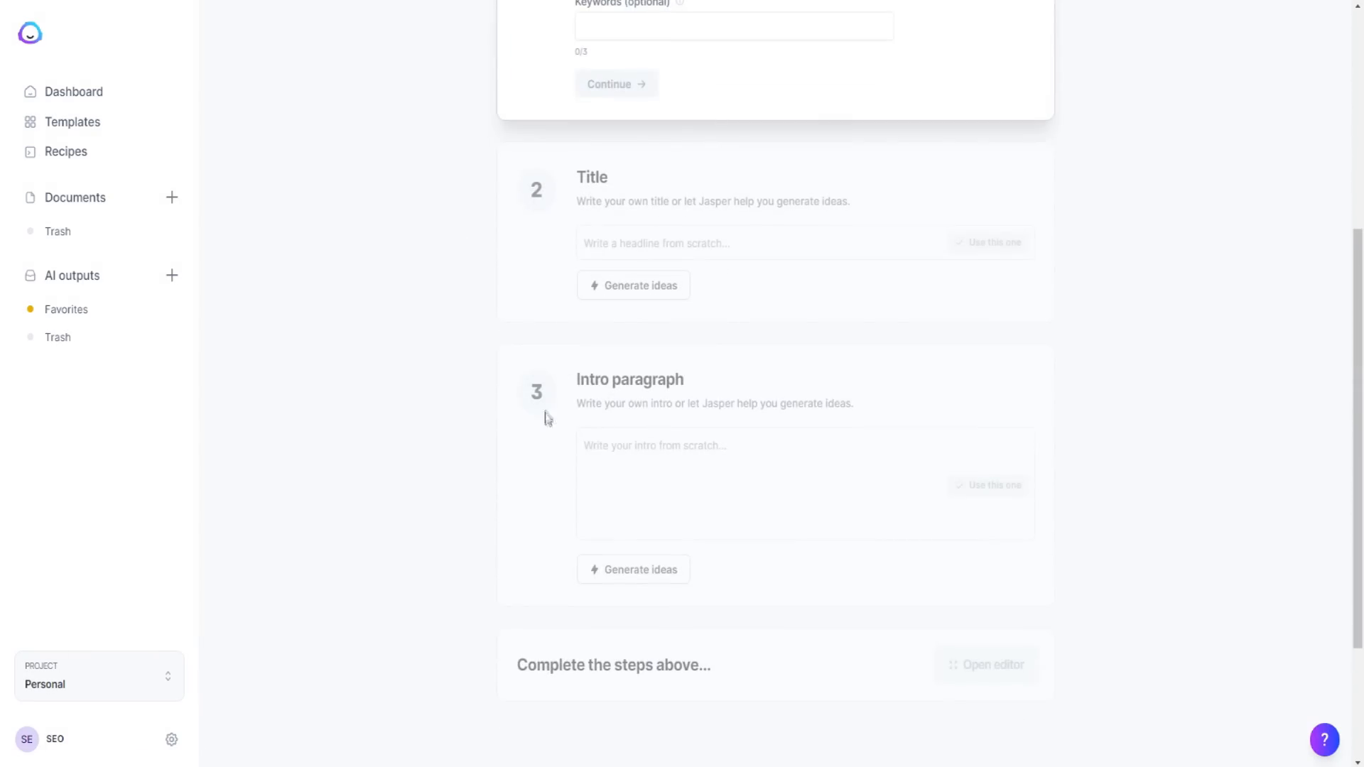
scroll(557, 405, up, 5)
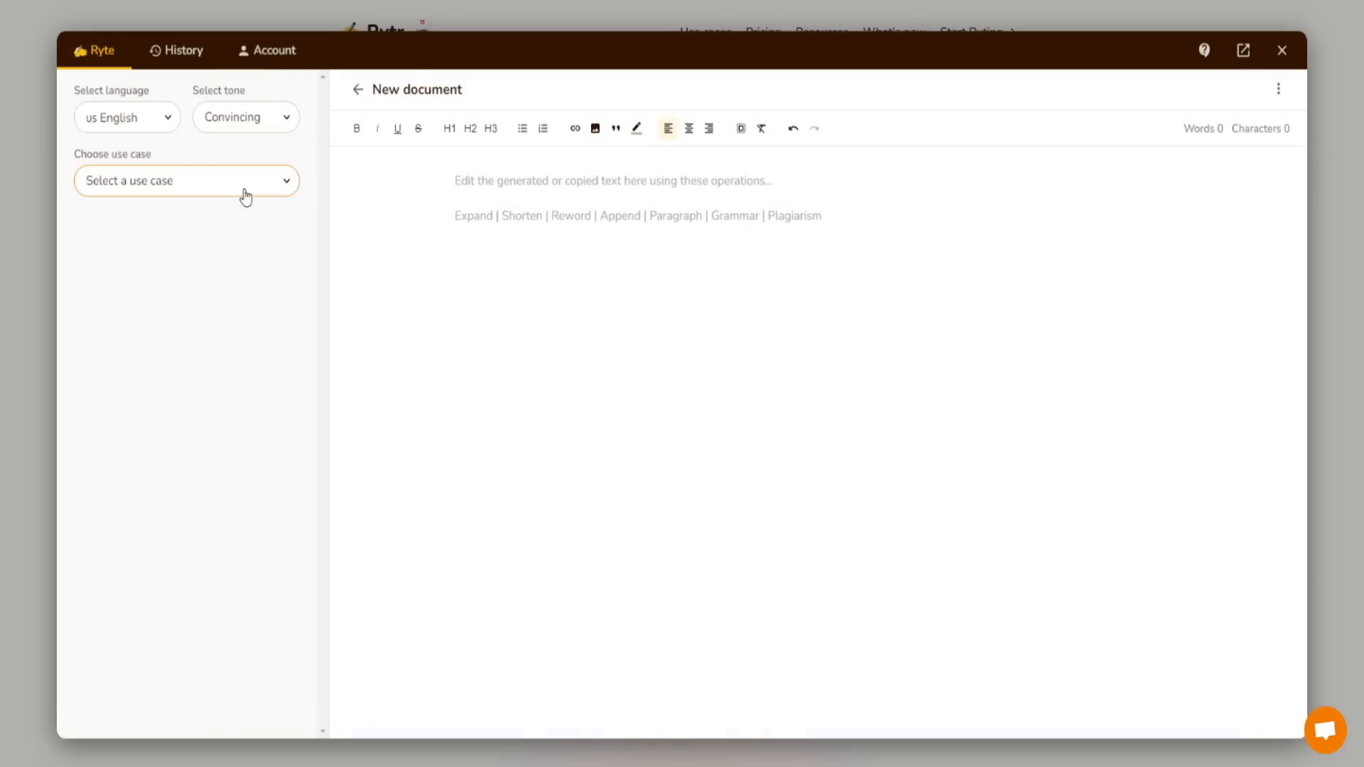
In Rytr, review the tone choices again and look through the available use cases
click(254, 123)
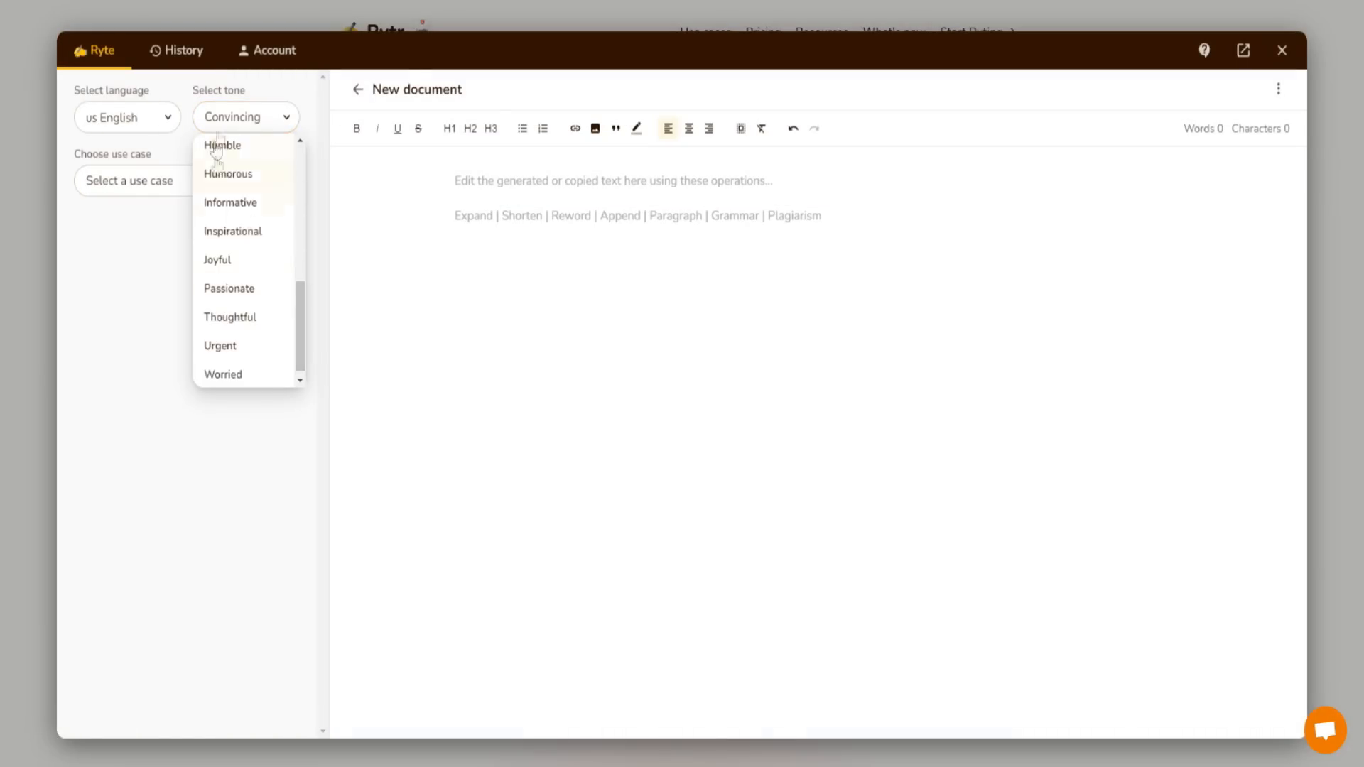
click(137, 205)
click(181, 186)
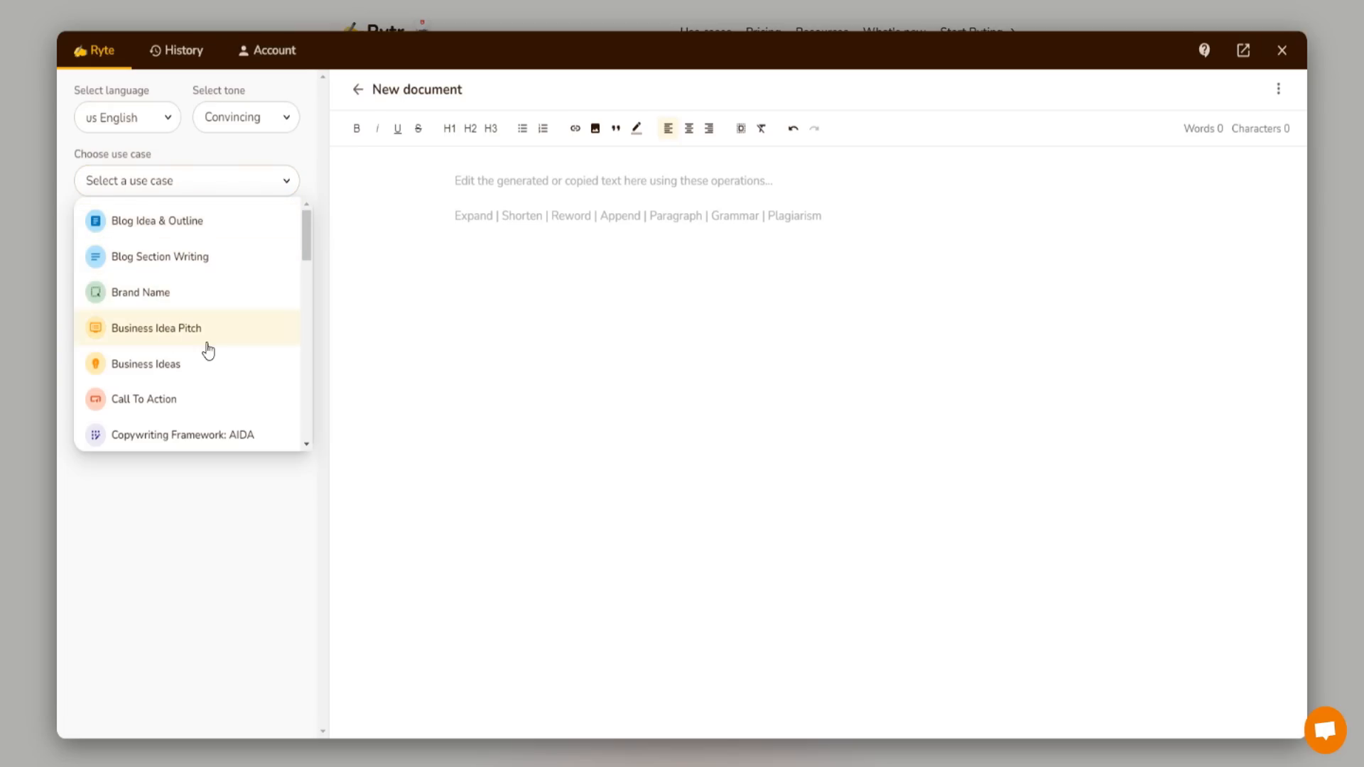
scroll(171, 373, down, 1)
scroll(192, 359, down, 1)
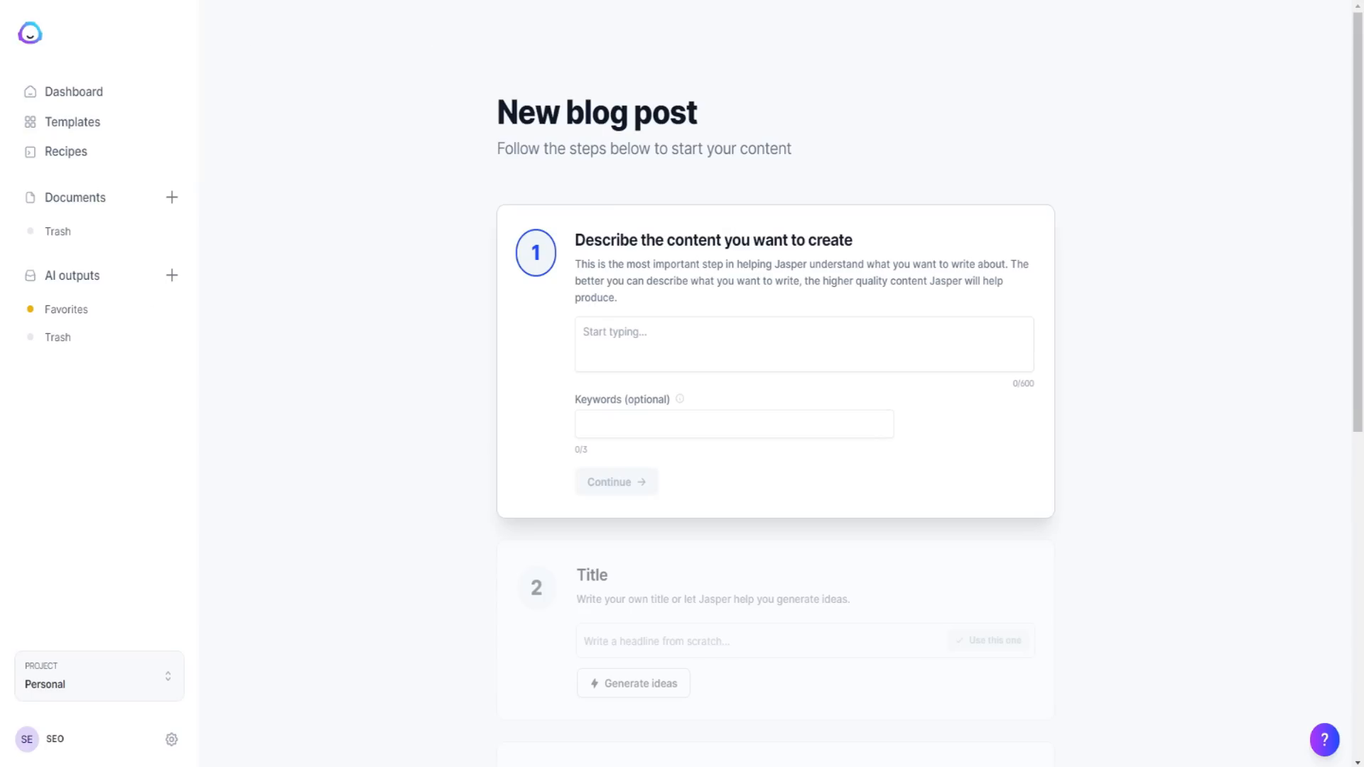
Switch to Jasper and look through its full template library again
click(70, 124)
scroll(470, 325, down, 3)
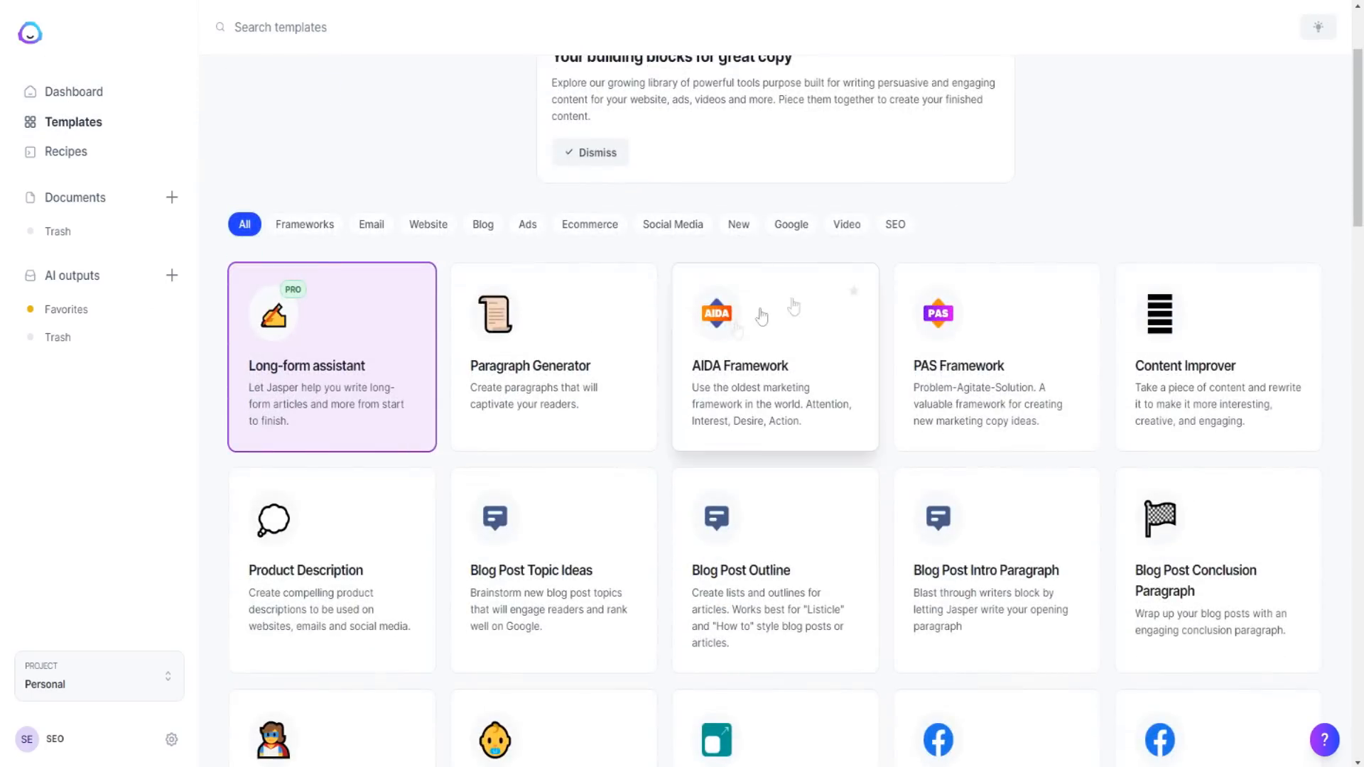
Switch to Rytr and look through the available use cases for the new document
scroll(761, 268, up, 3)
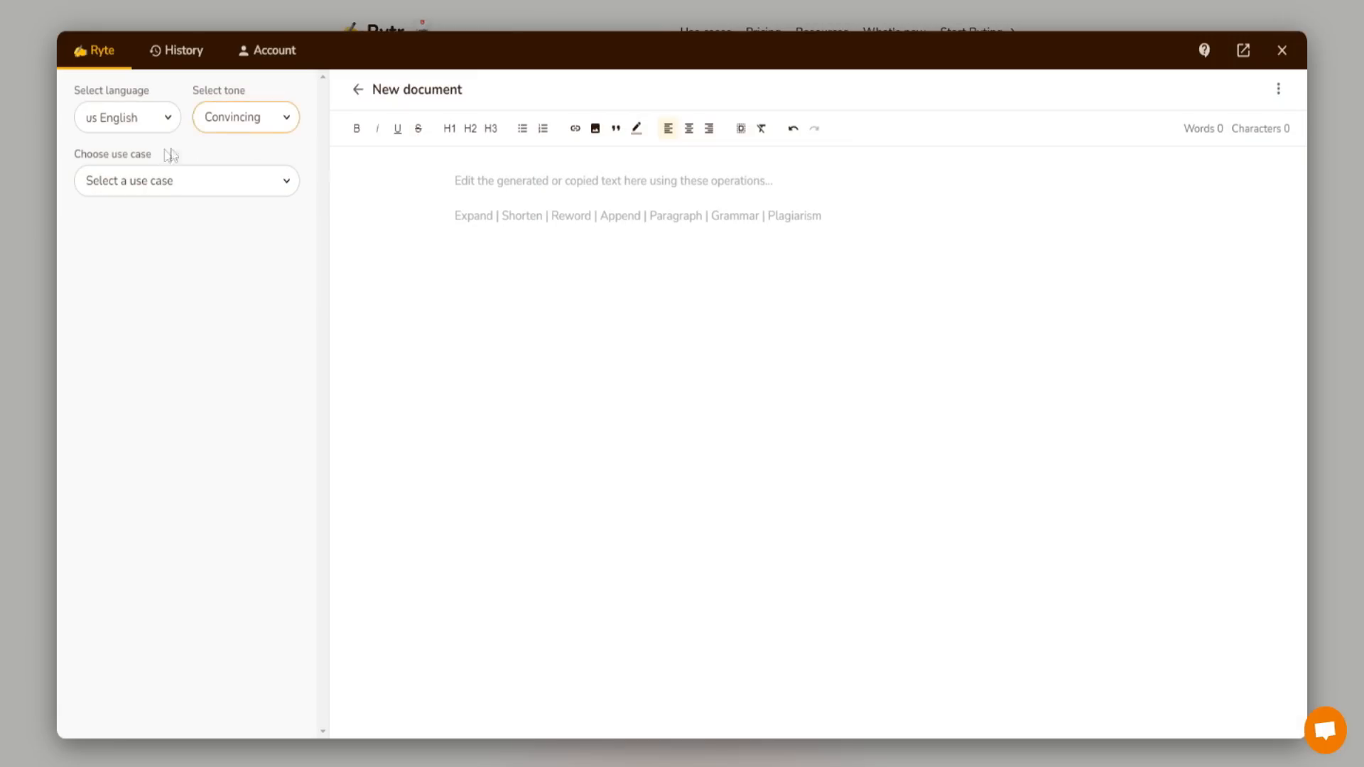
click(161, 181)
scroll(203, 307, down, 1)
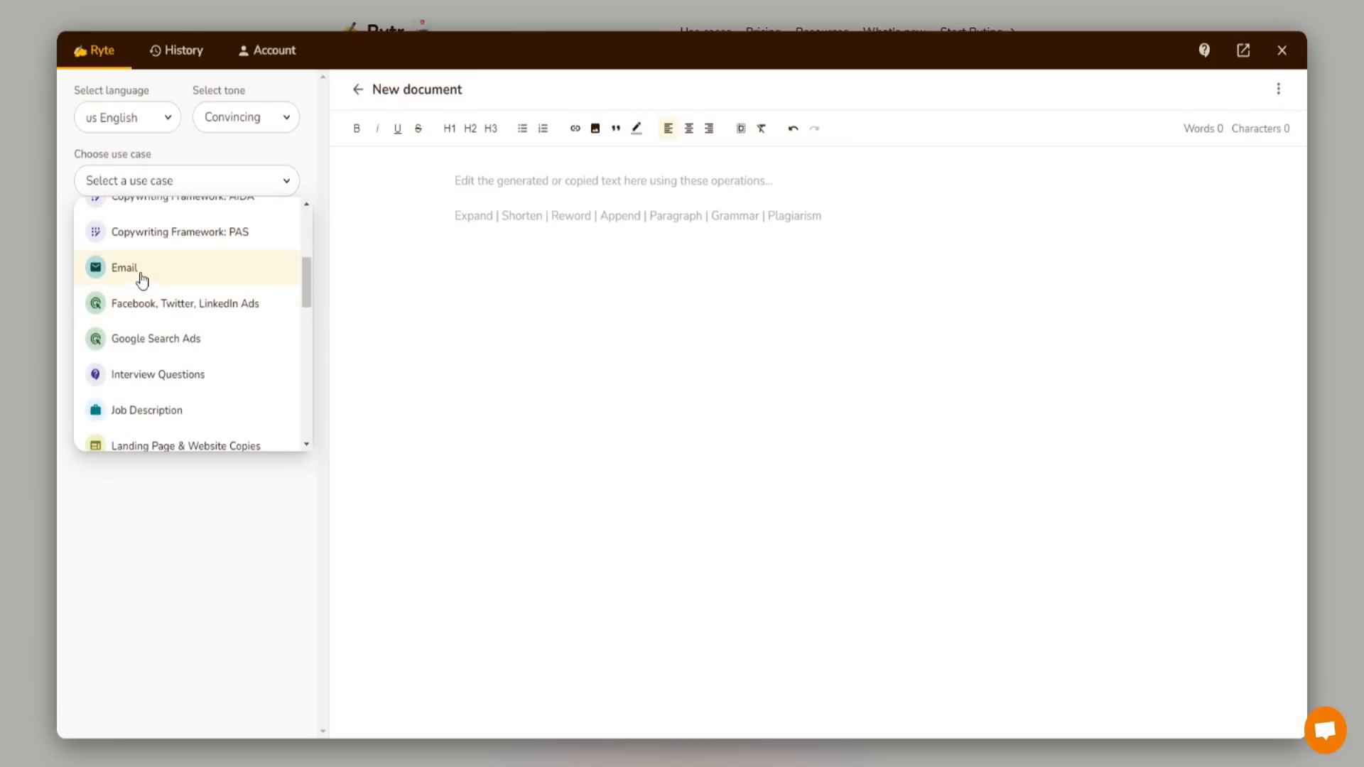
scroll(165, 317, down, 1)
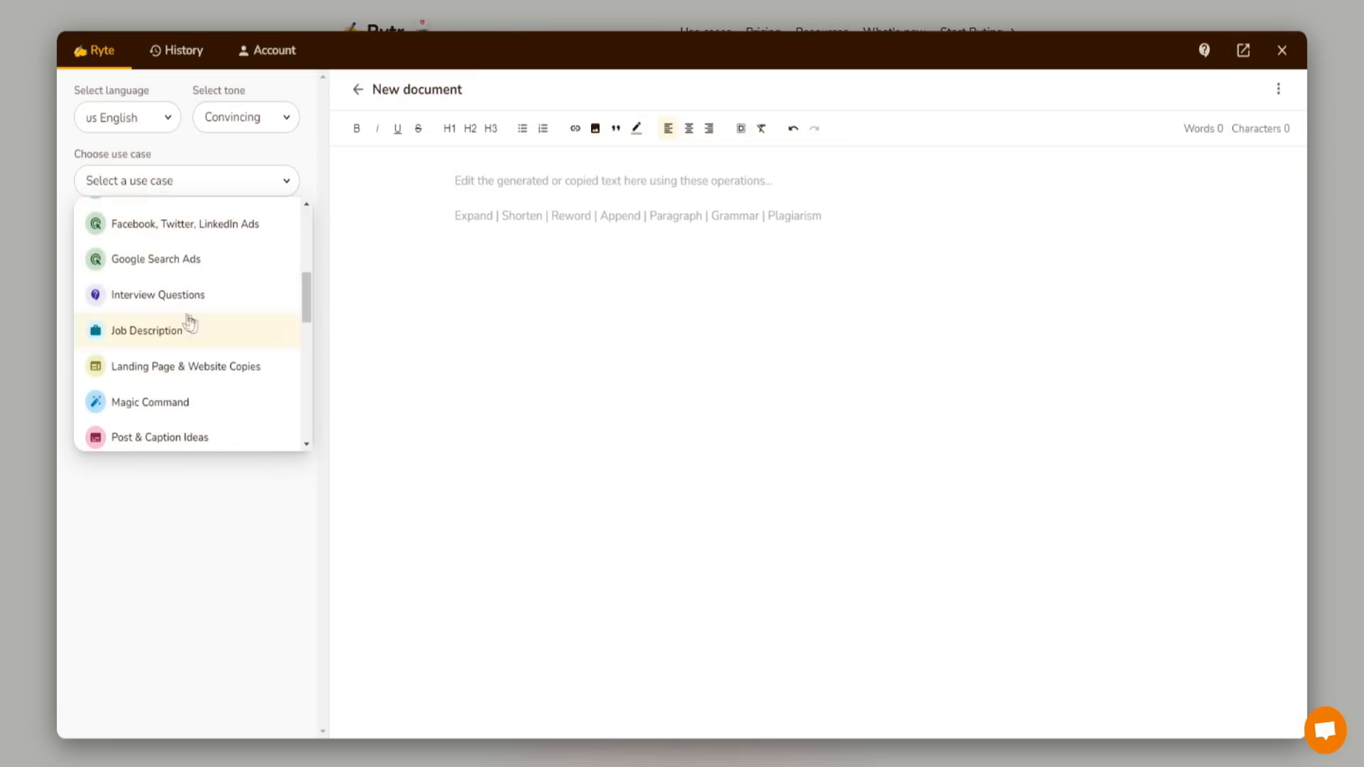
scroll(194, 305, down, 4)
scroll(193, 297, down, 2)
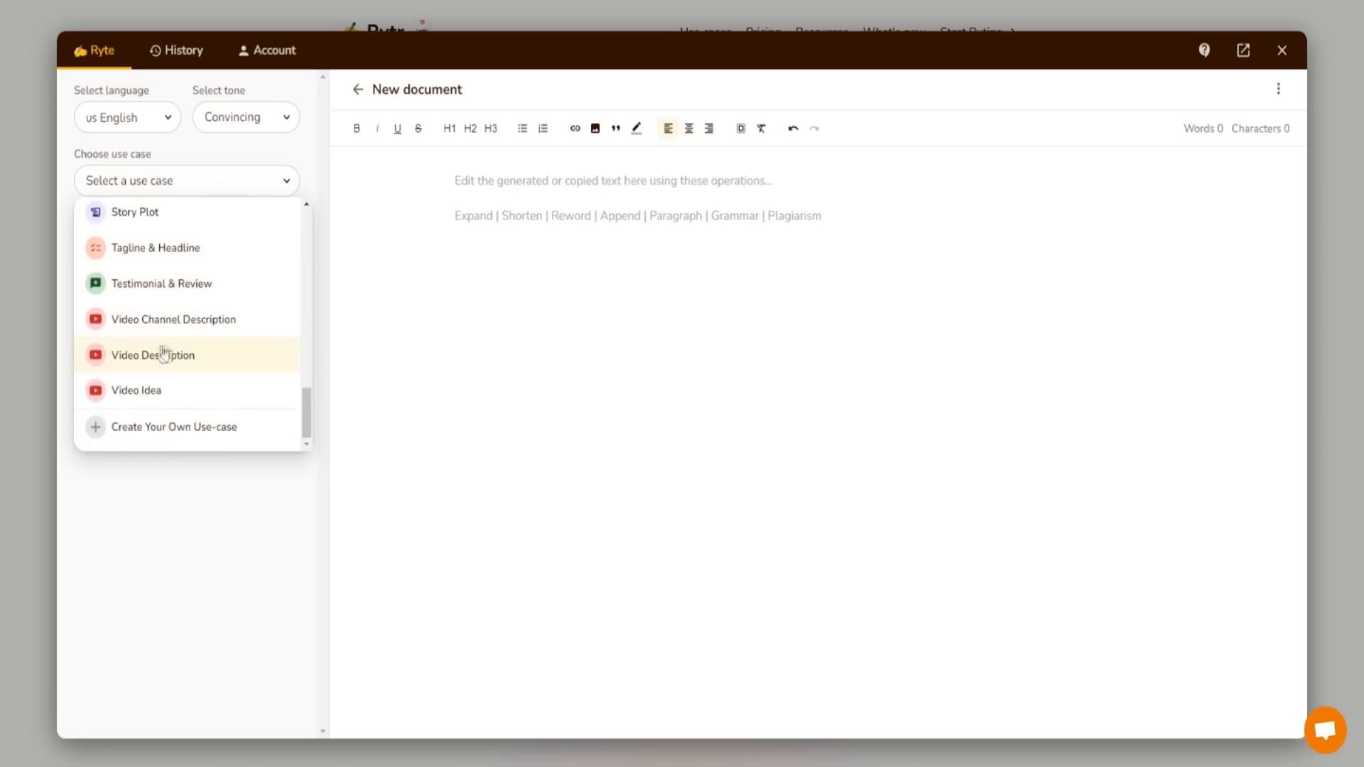
scroll(164, 334, up, 2)
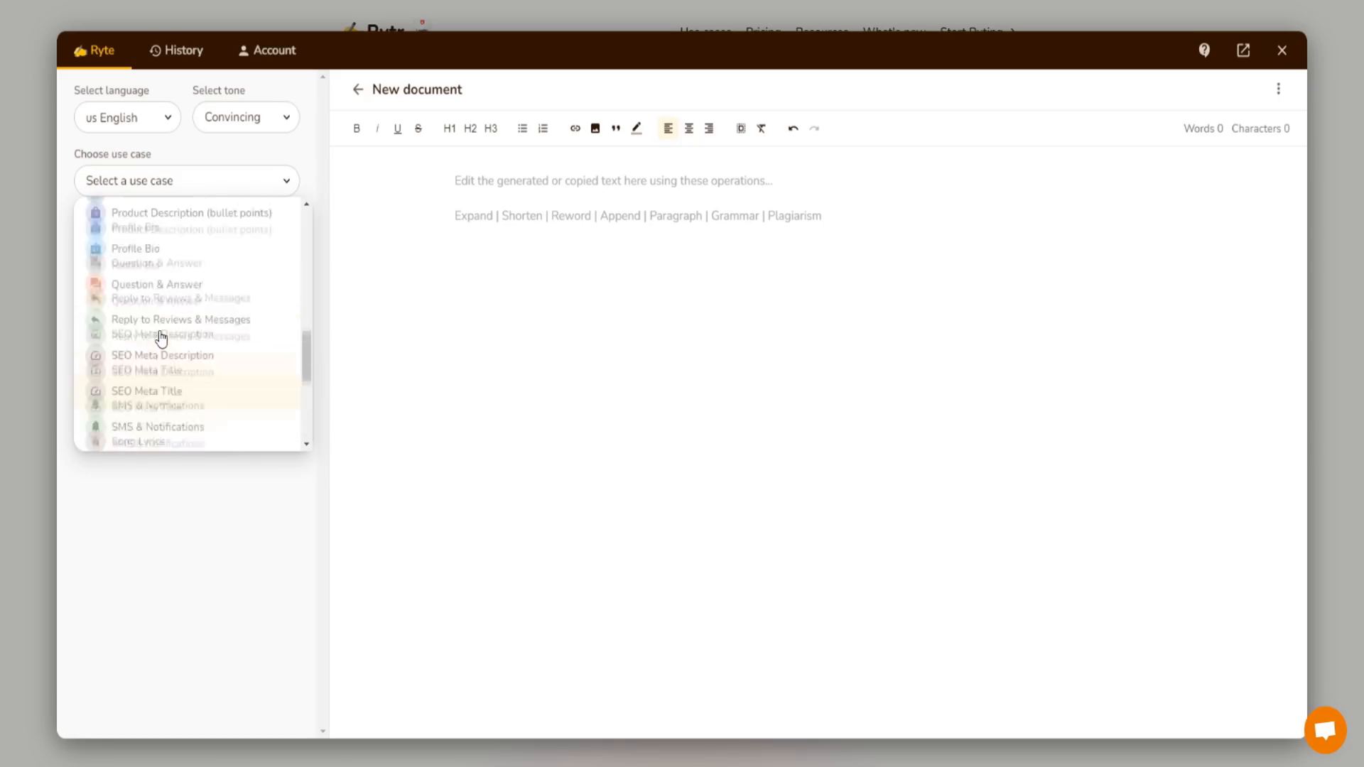
scroll(161, 339, up, 3)
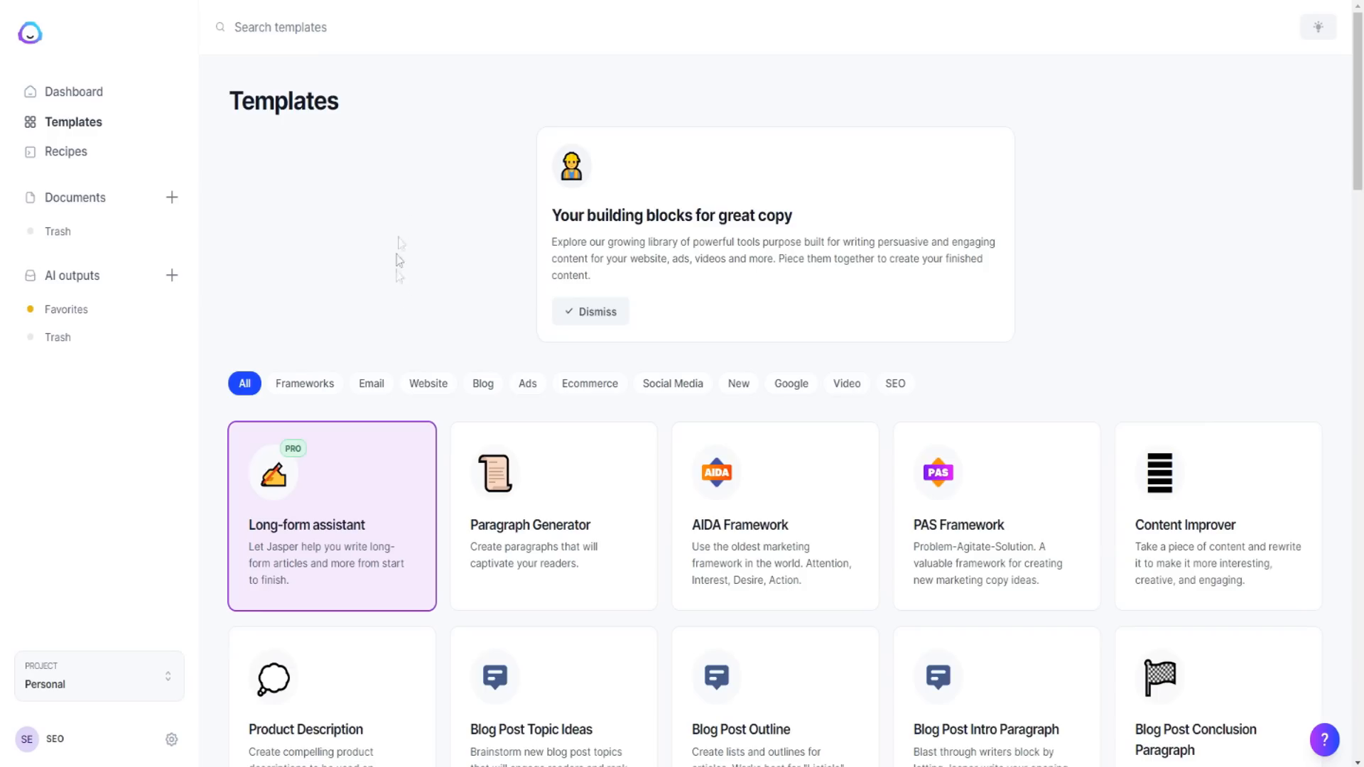
Examine Rytr's full use case list again, from the blog, copywriting and ad entries to Create Your Own Use-case
scroll(441, 228, down, 1)
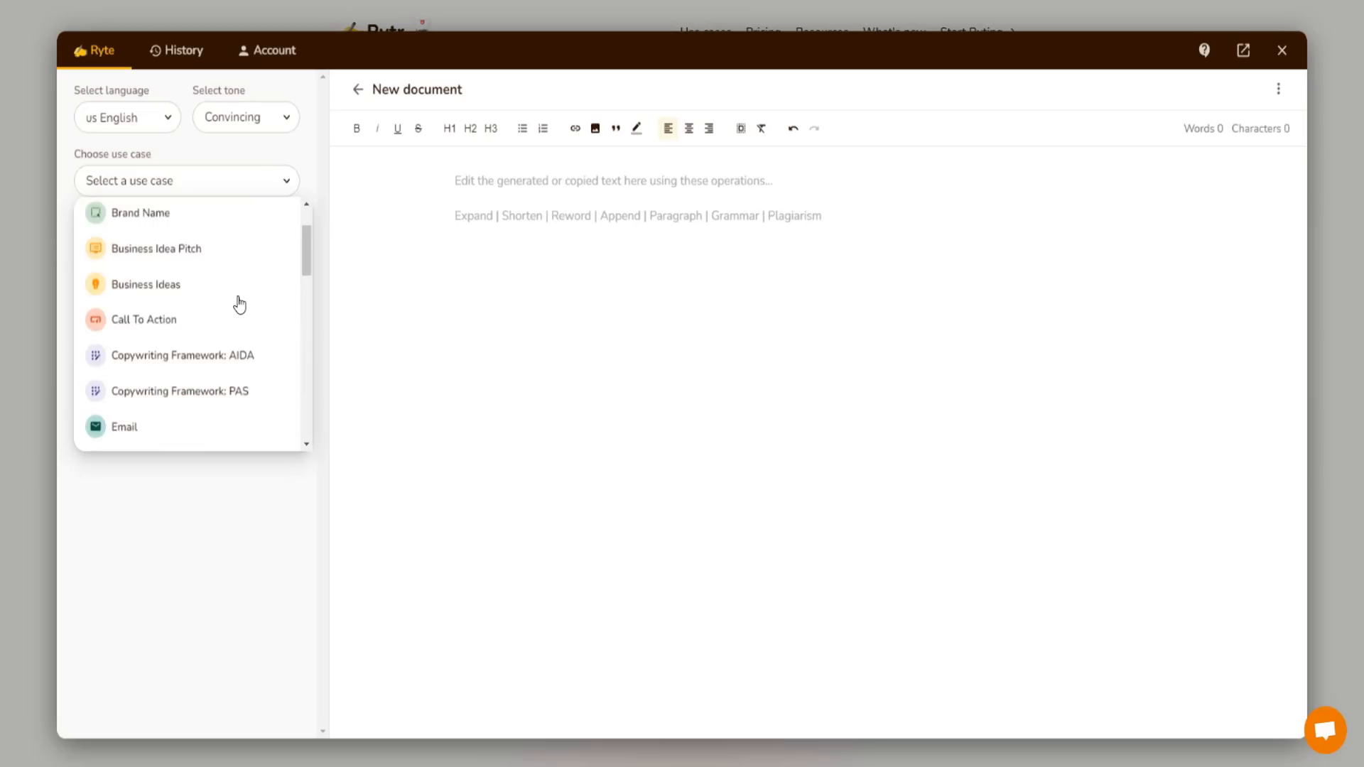
scroll(159, 344, down, 1)
scroll(160, 368, down, 1)
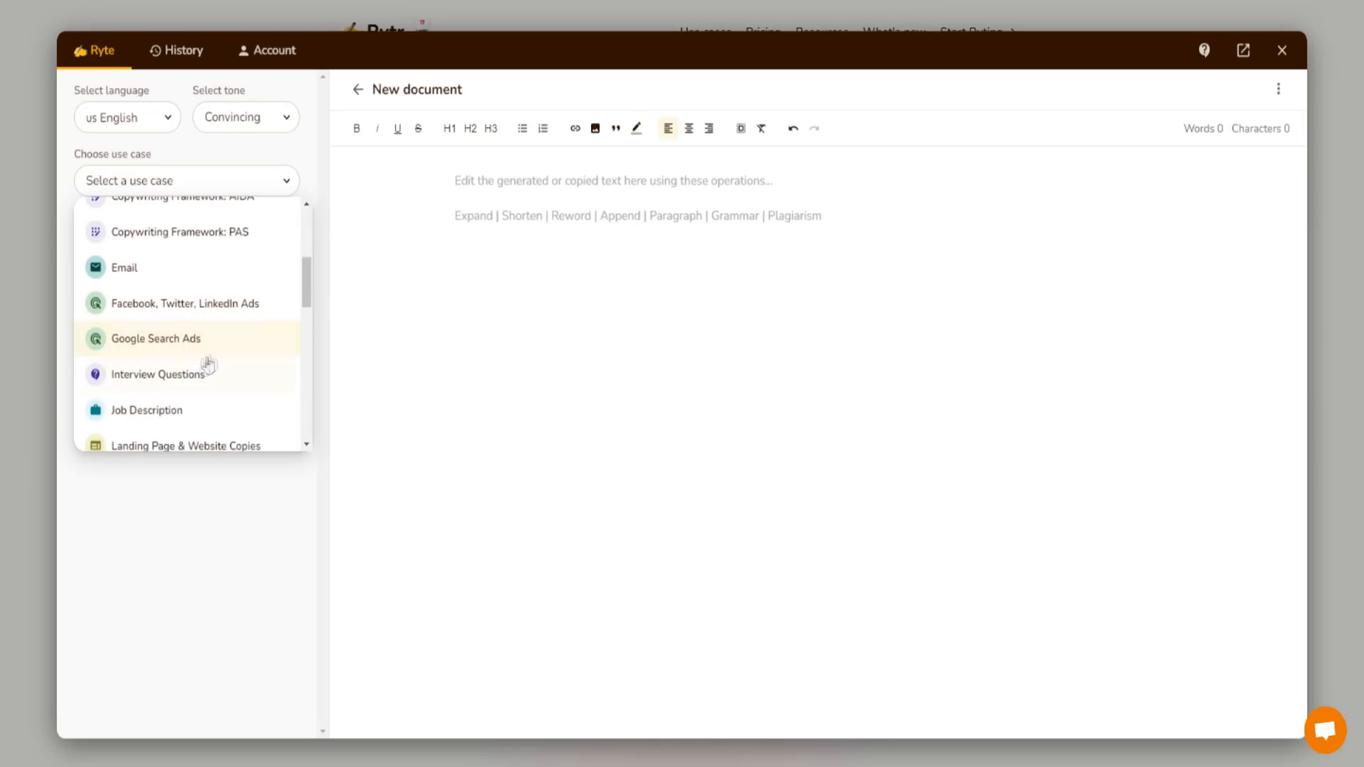
scroll(206, 362, down, 1)
scroll(192, 316, down, 1)
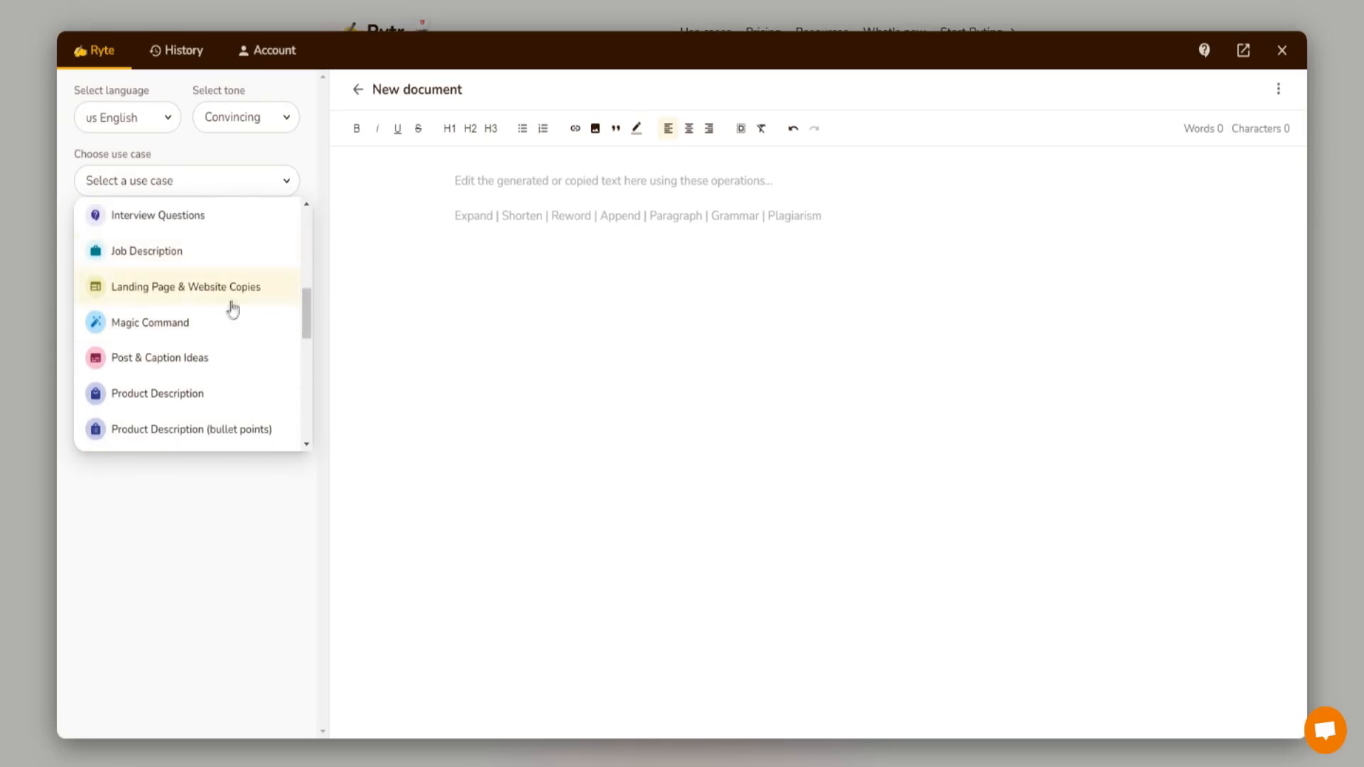
scroll(203, 323, down, 1)
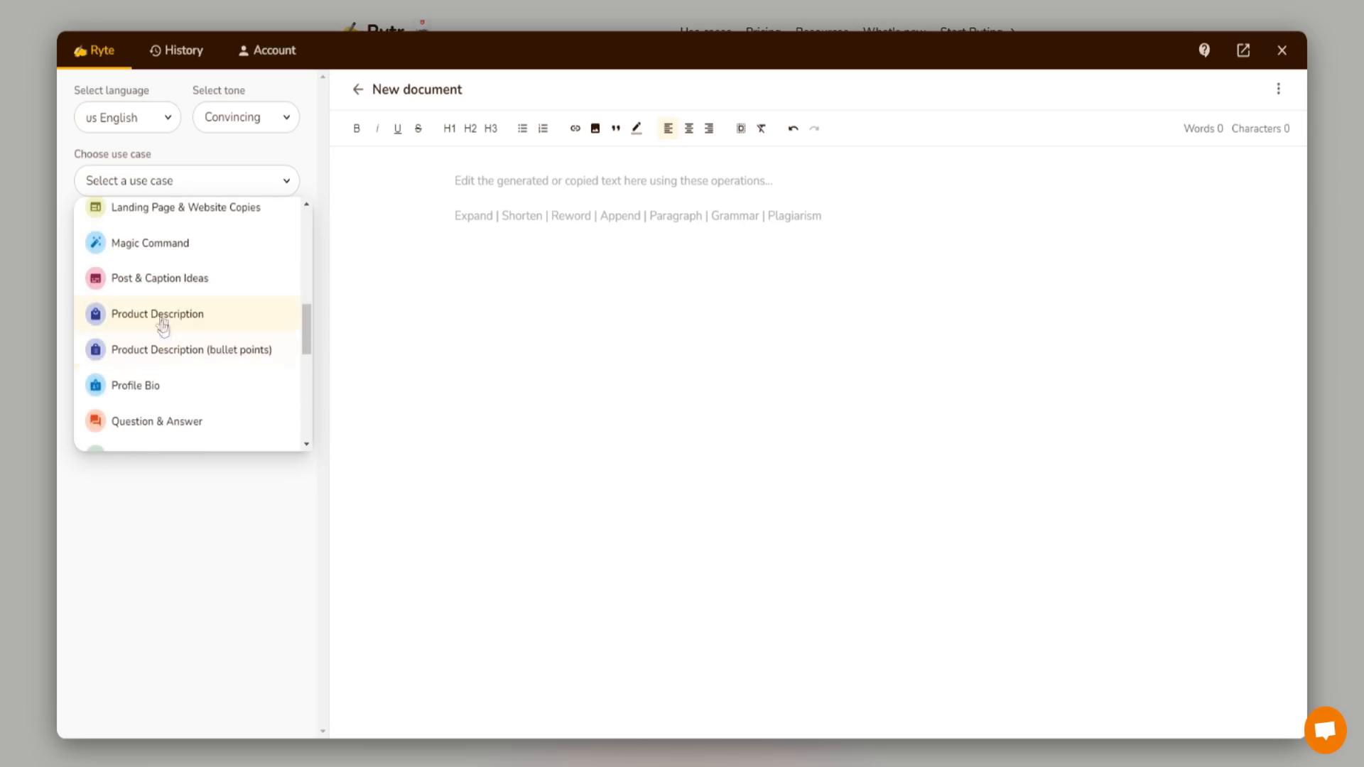
scroll(178, 305, down, 2)
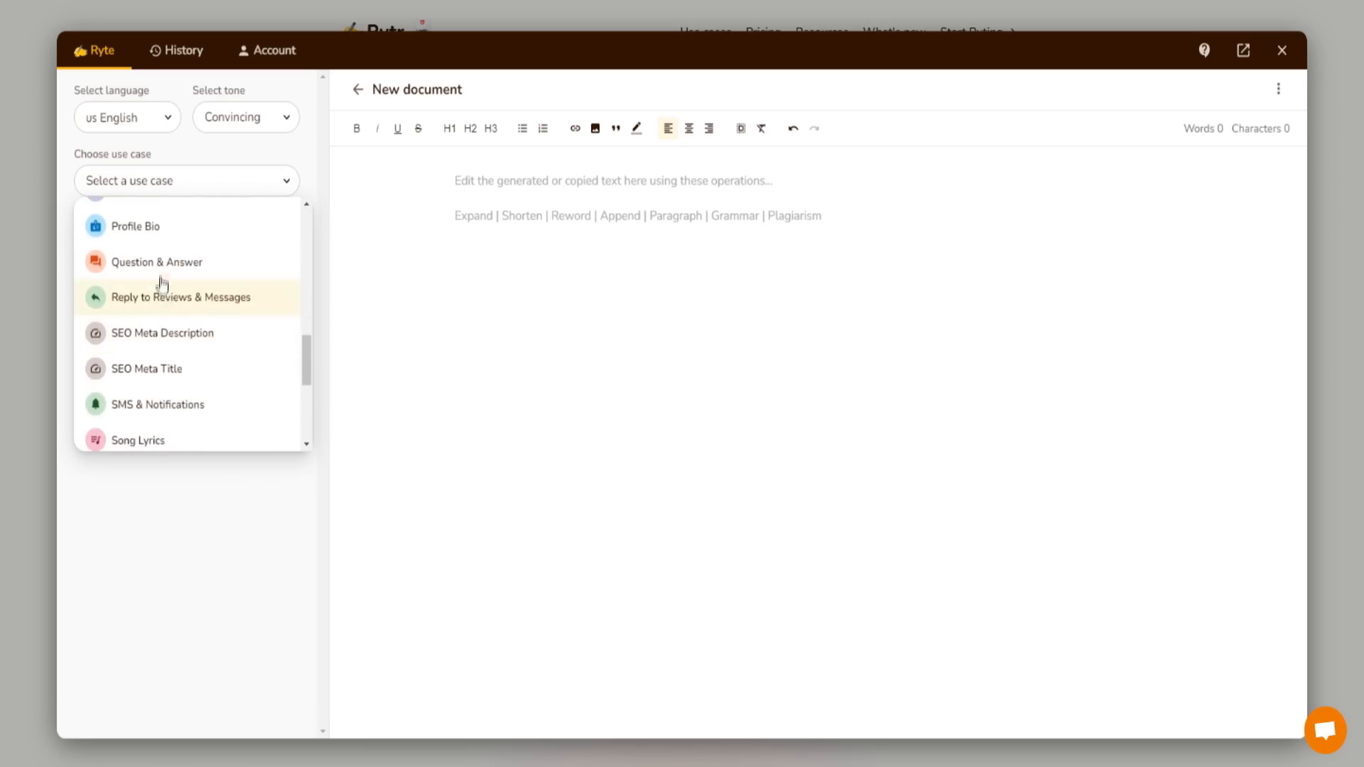
scroll(171, 291, down, 2)
scroll(165, 268, down, 1)
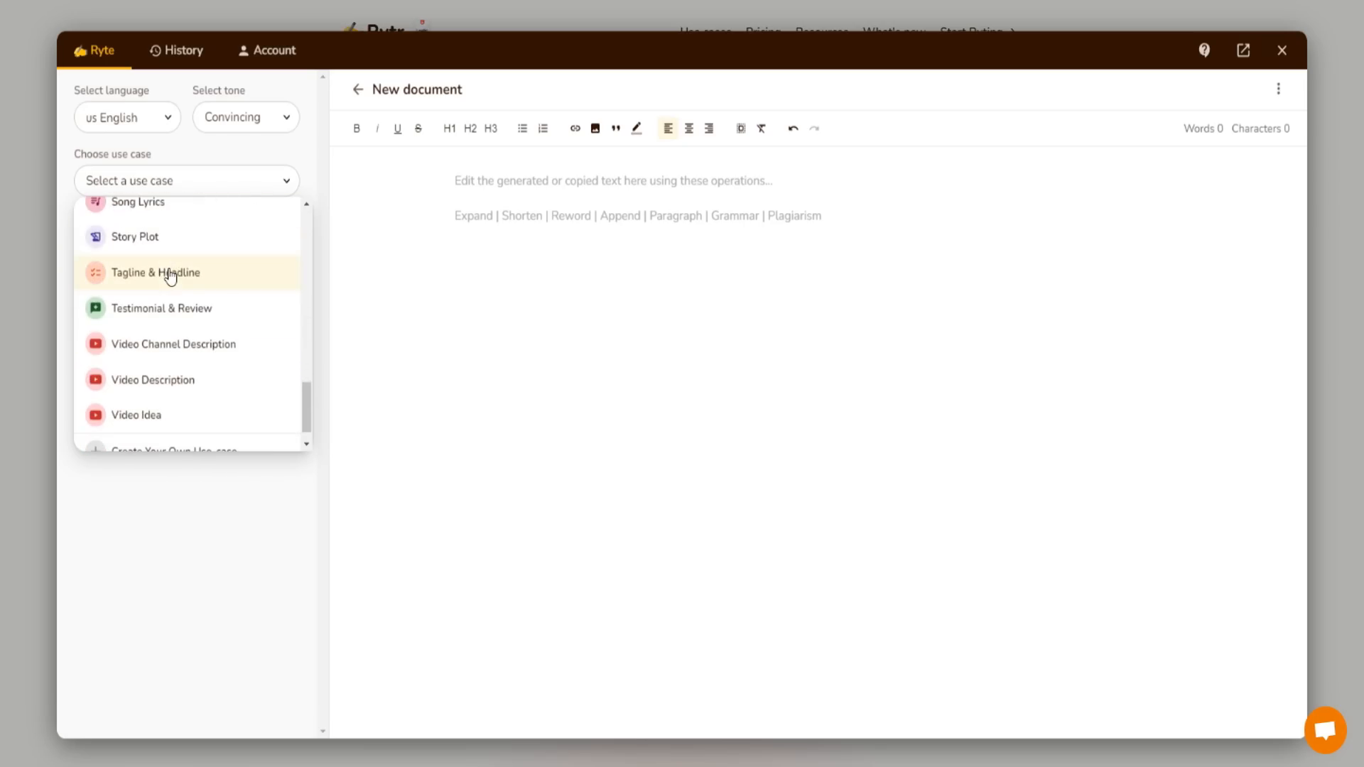
scroll(187, 262, up, 1)
scroll(203, 313, down, 2)
scroll(171, 291, up, 1)
scroll(178, 327, down, 1)
scroll(170, 337, up, 3)
scroll(167, 328, up, 6)
scroll(166, 328, down, 4)
scroll(167, 328, down, 4)
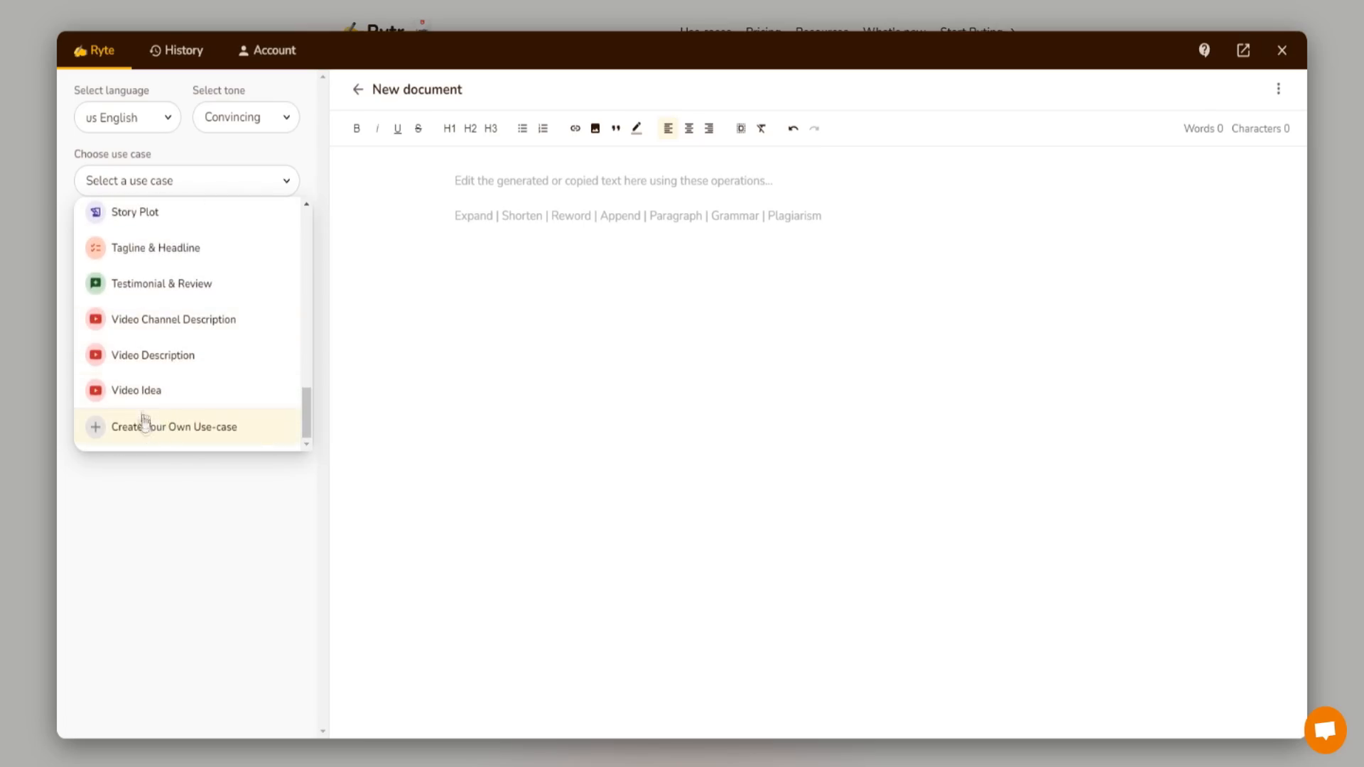
scroll(173, 380, up, 10)
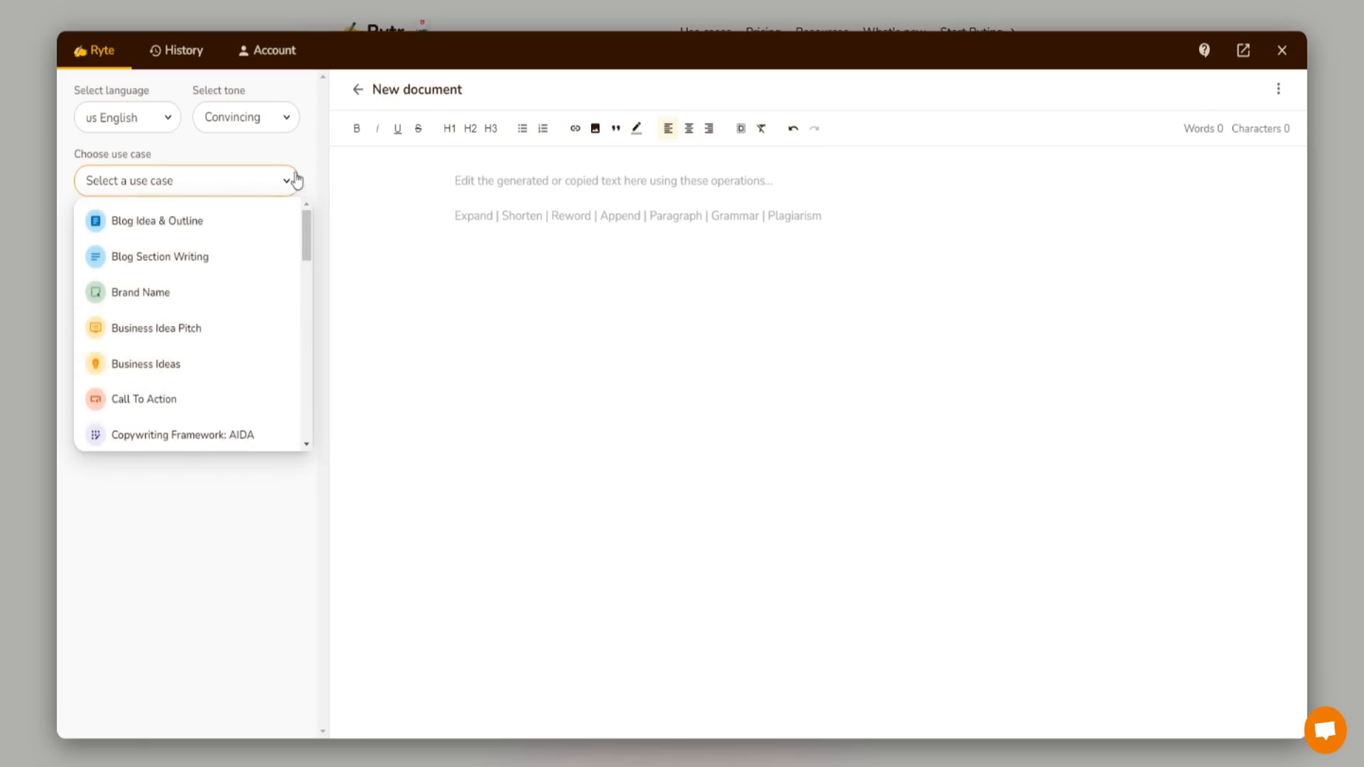
click(292, 149)
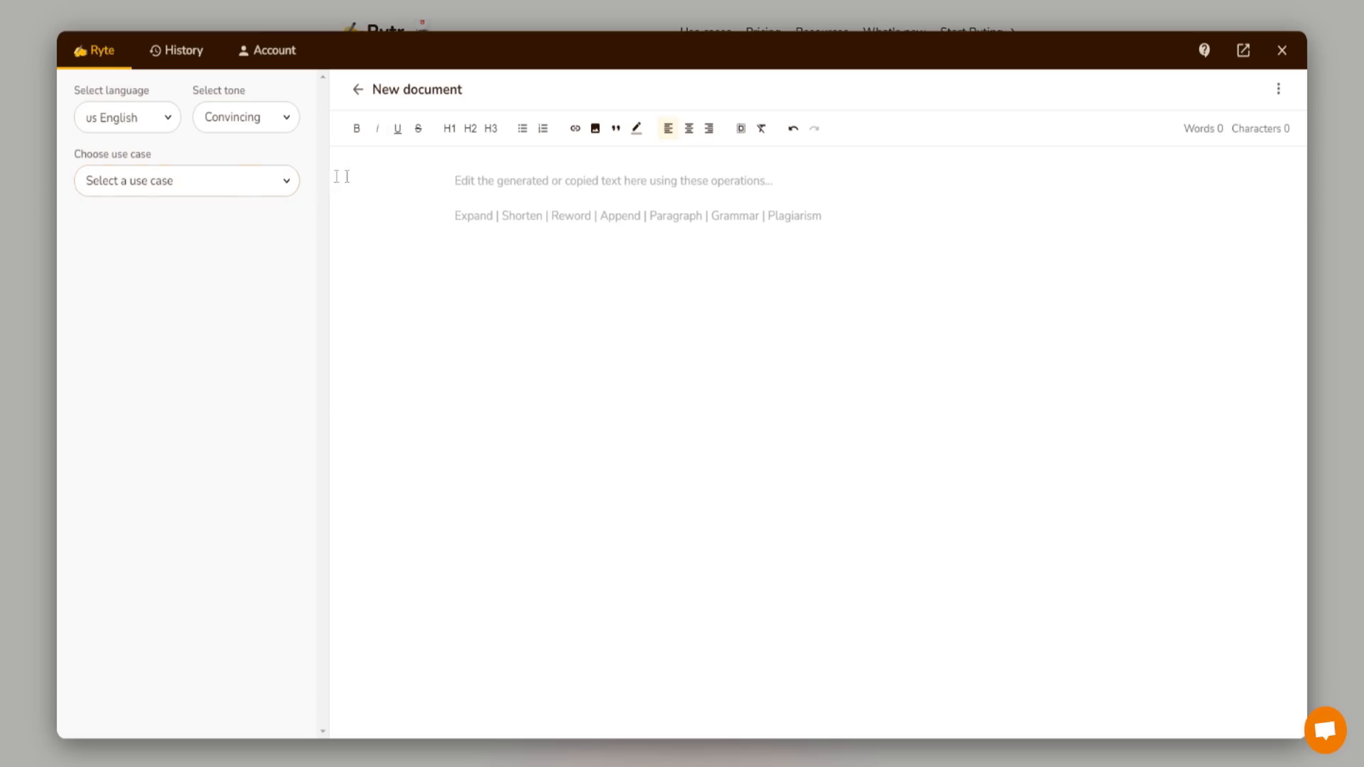
Choose Blog Idea & Outline as the use case for Rytr's new document
click(249, 184)
click(250, 184)
click(222, 190)
click(184, 232)
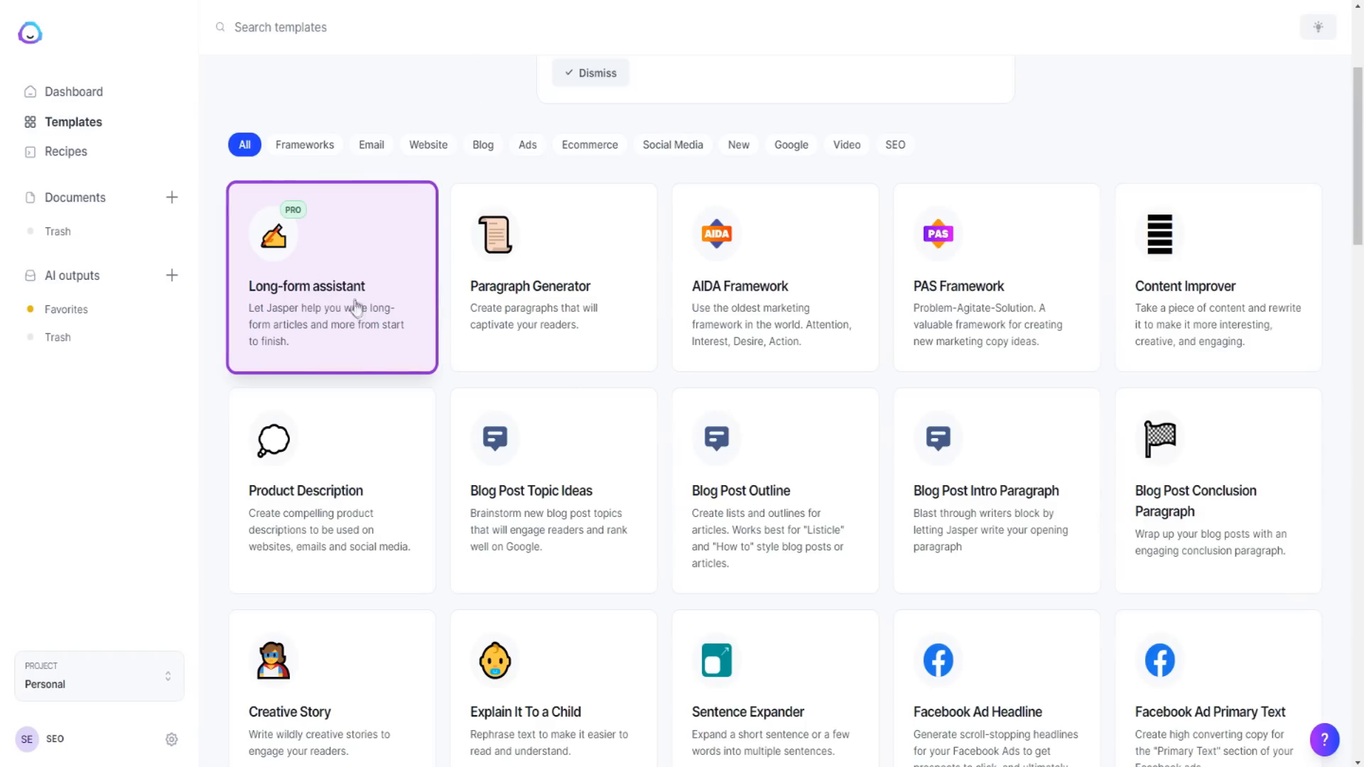
In Jasper, open the Blog Post Outline template and enter "How To Learn Spanish Fast" as the blog post title/topic
click(742, 480)
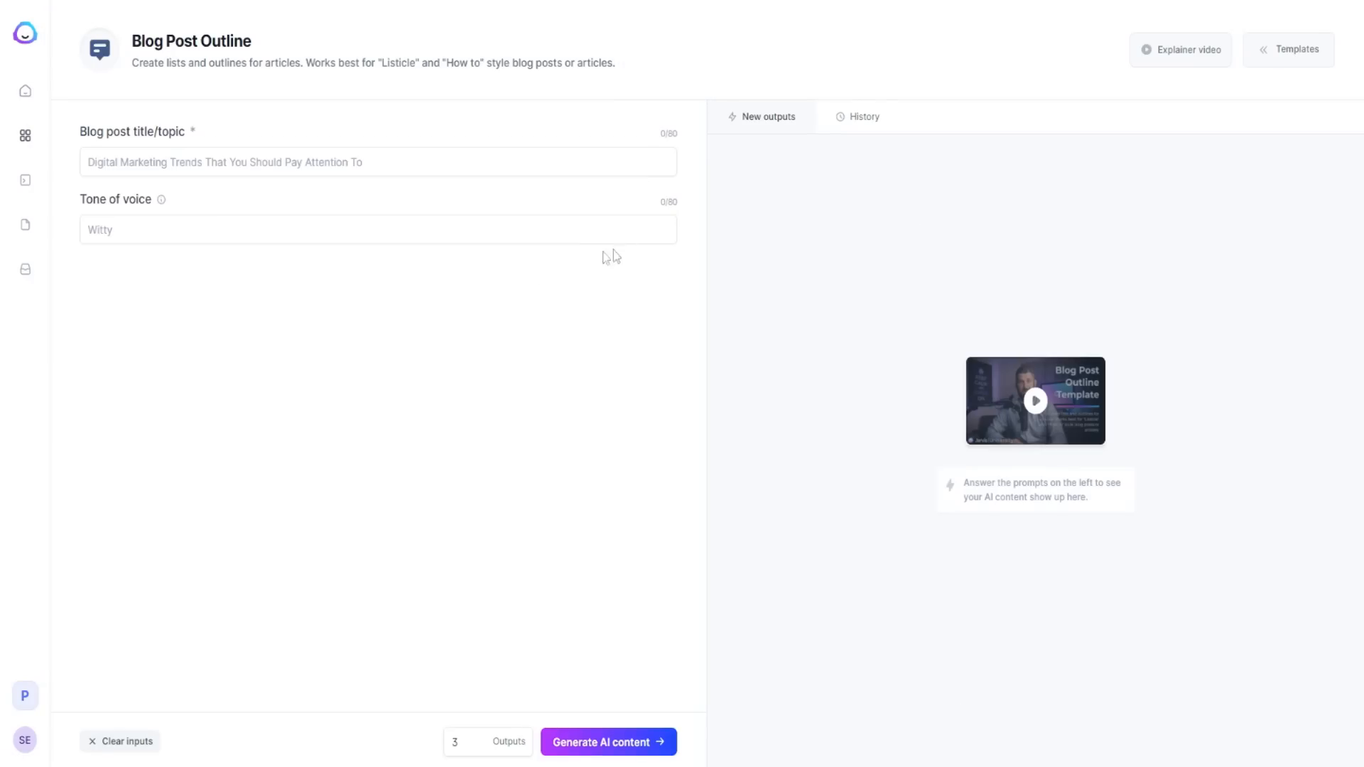
click(277, 162)
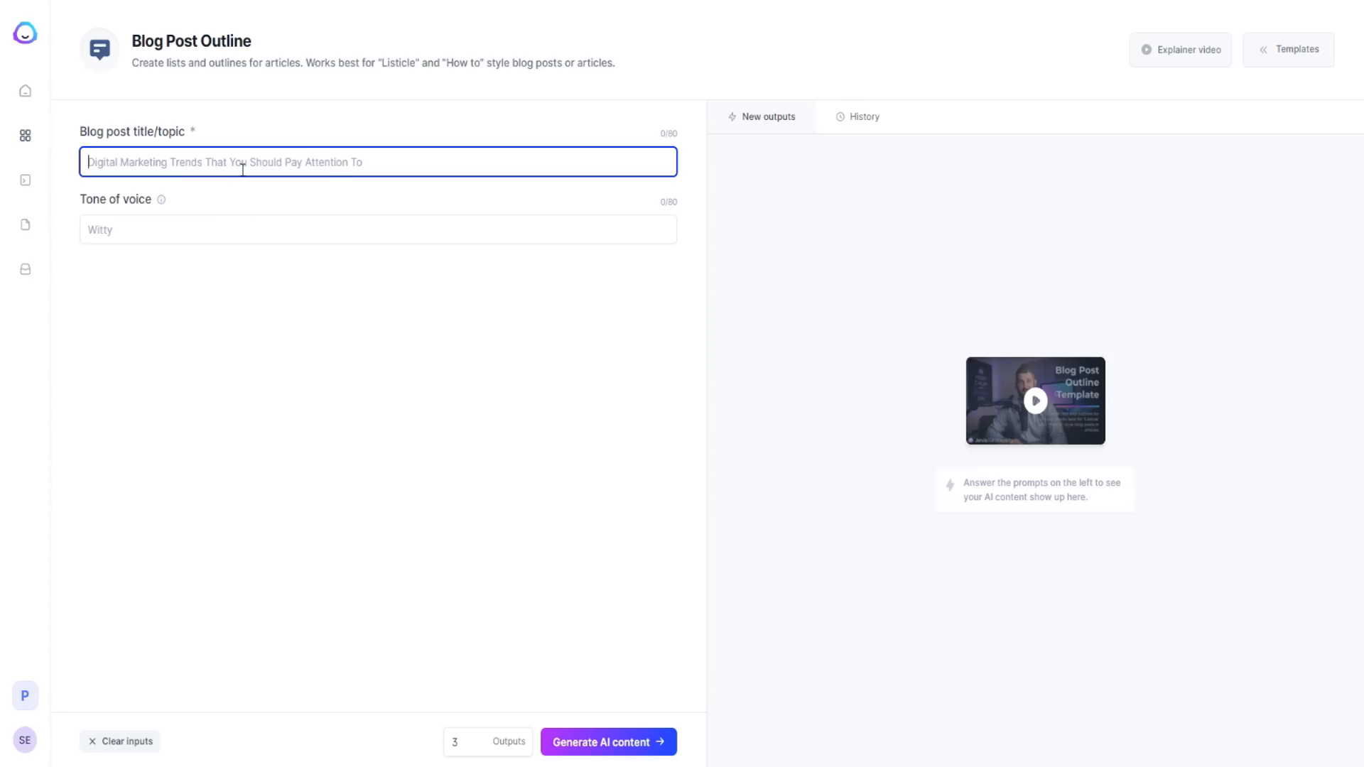
text(How To Learn Spanish Fast)
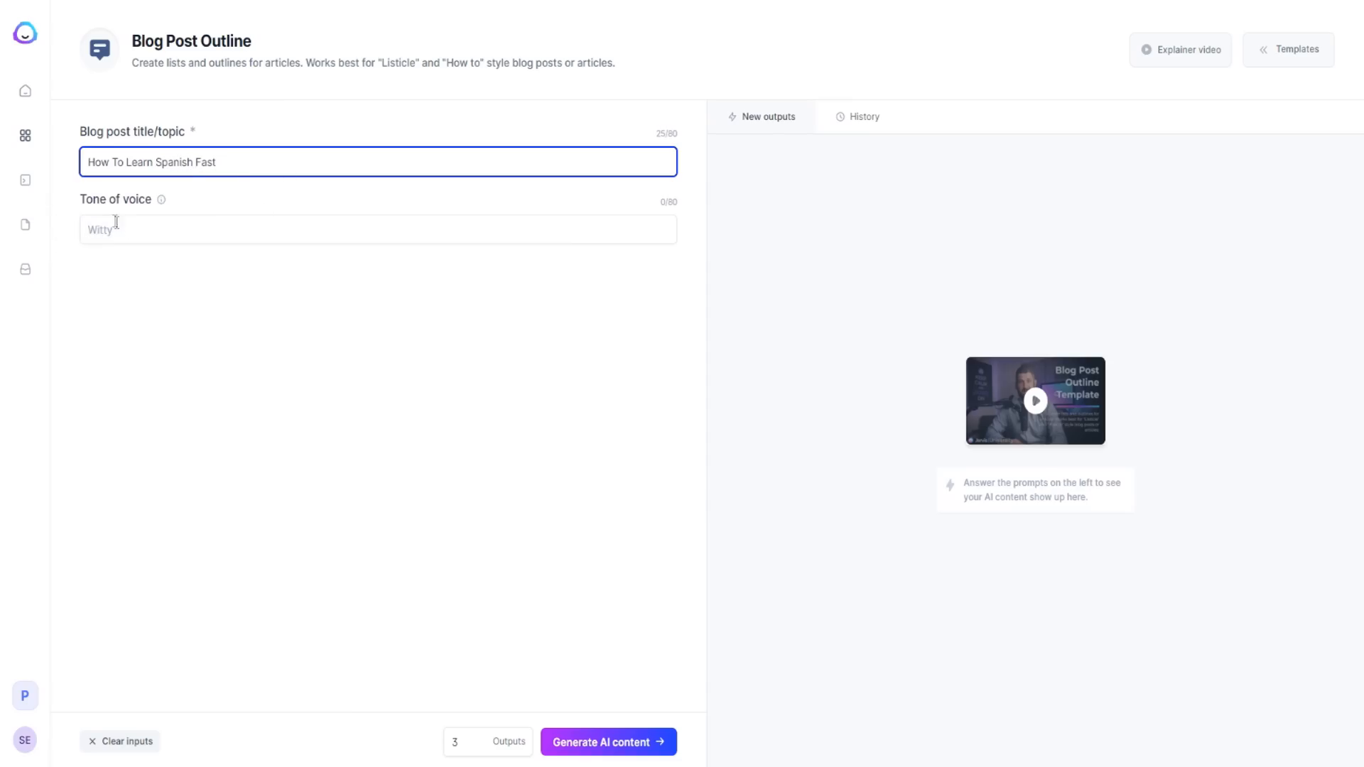
Copy "professional" from the tone of voice examples and enter it as the outline's tone of voice
mouse_move(162, 199)
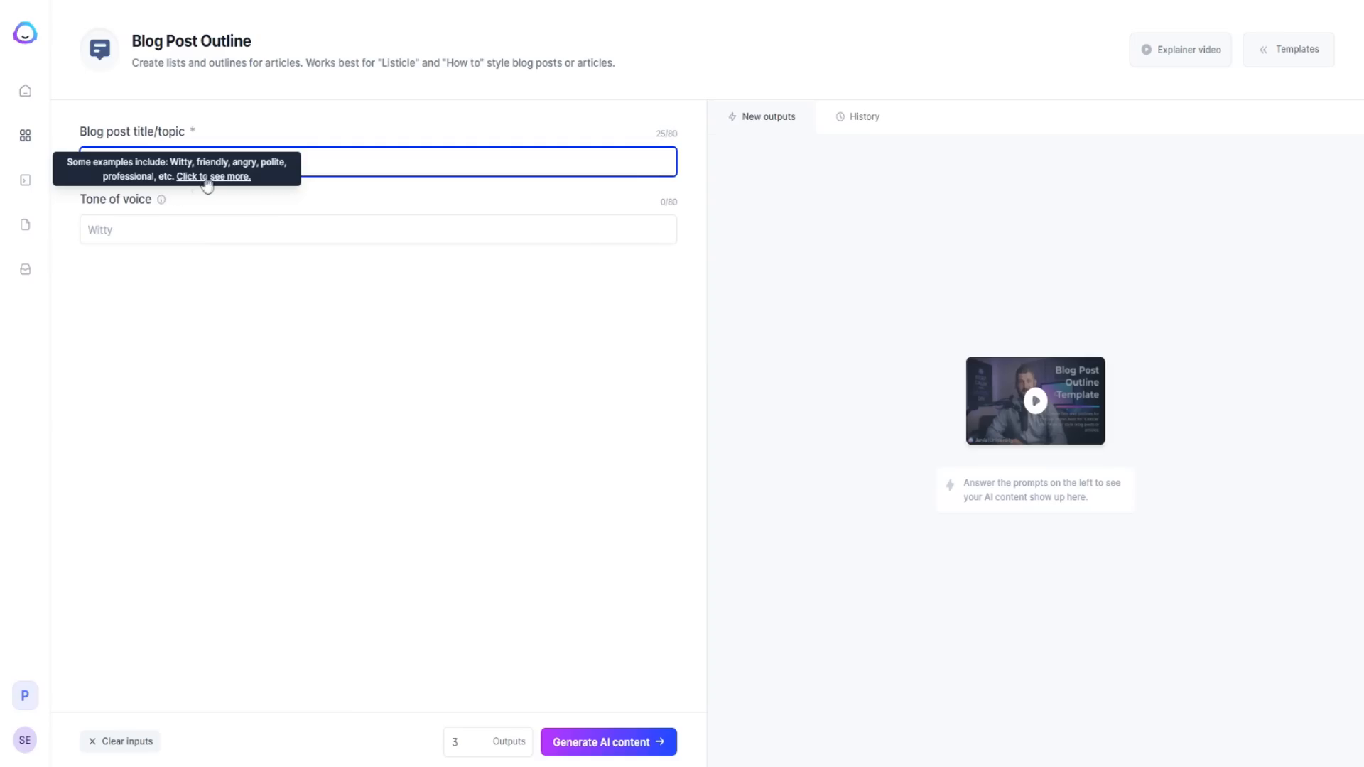
drag(154, 176, 125, 176)
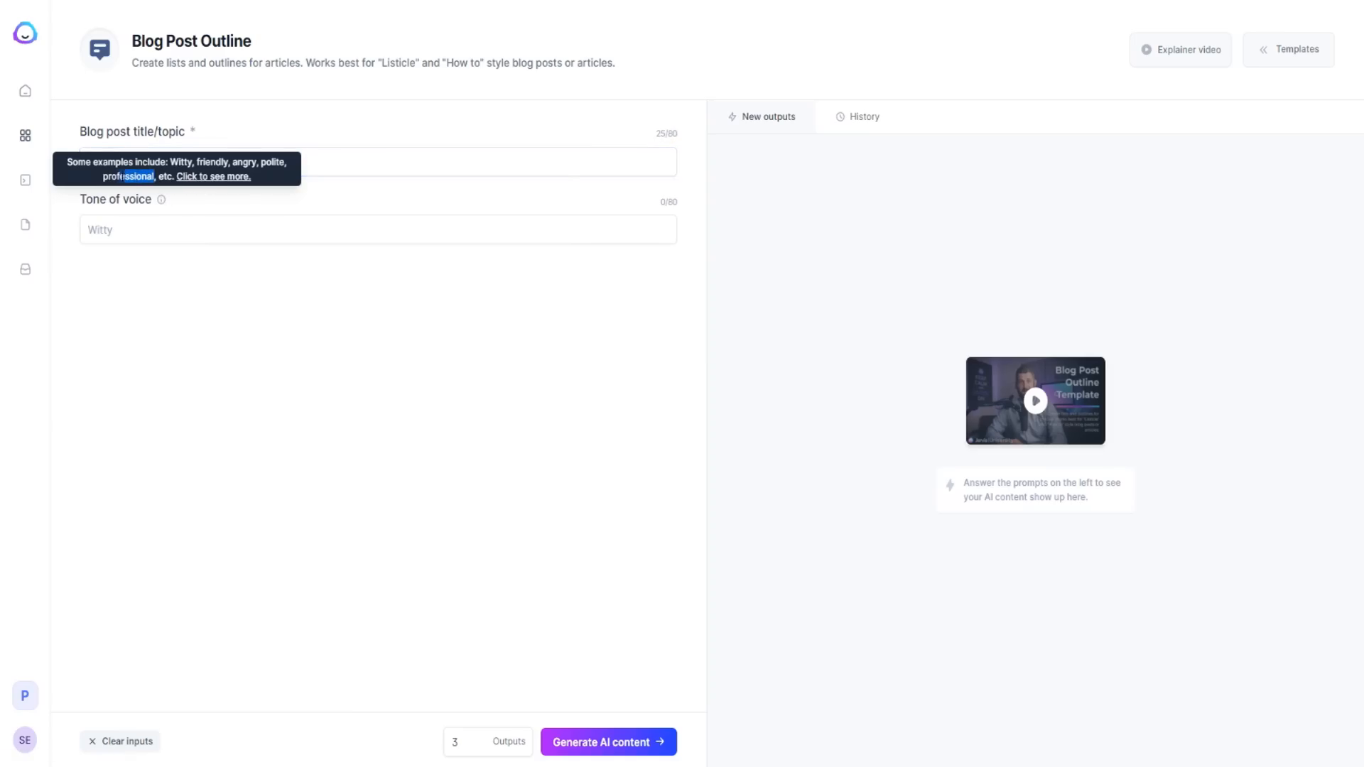
right_click(110, 177)
click(142, 191)
click(128, 229)
right_click(129, 232)
click(182, 354)
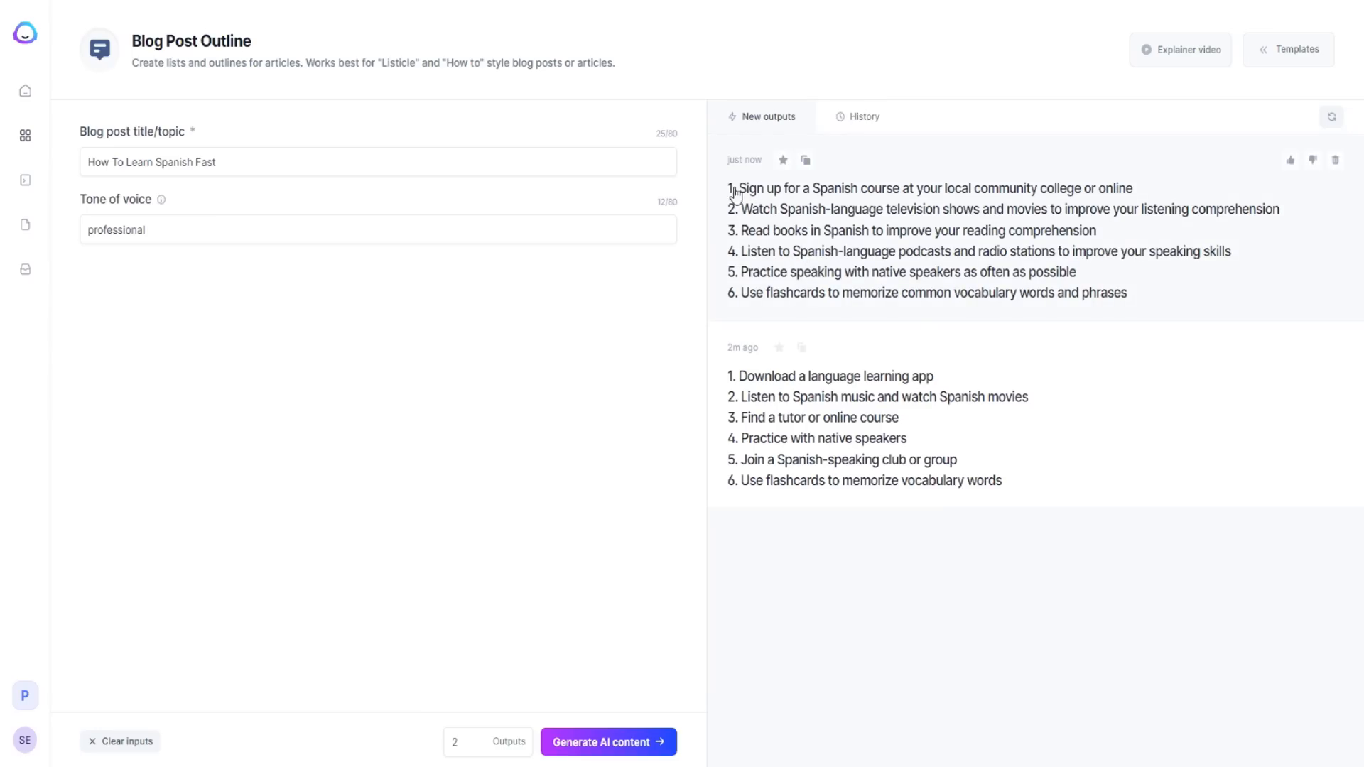
Open the newest generated blog post outline to read it in full, and close it again
click(779, 194)
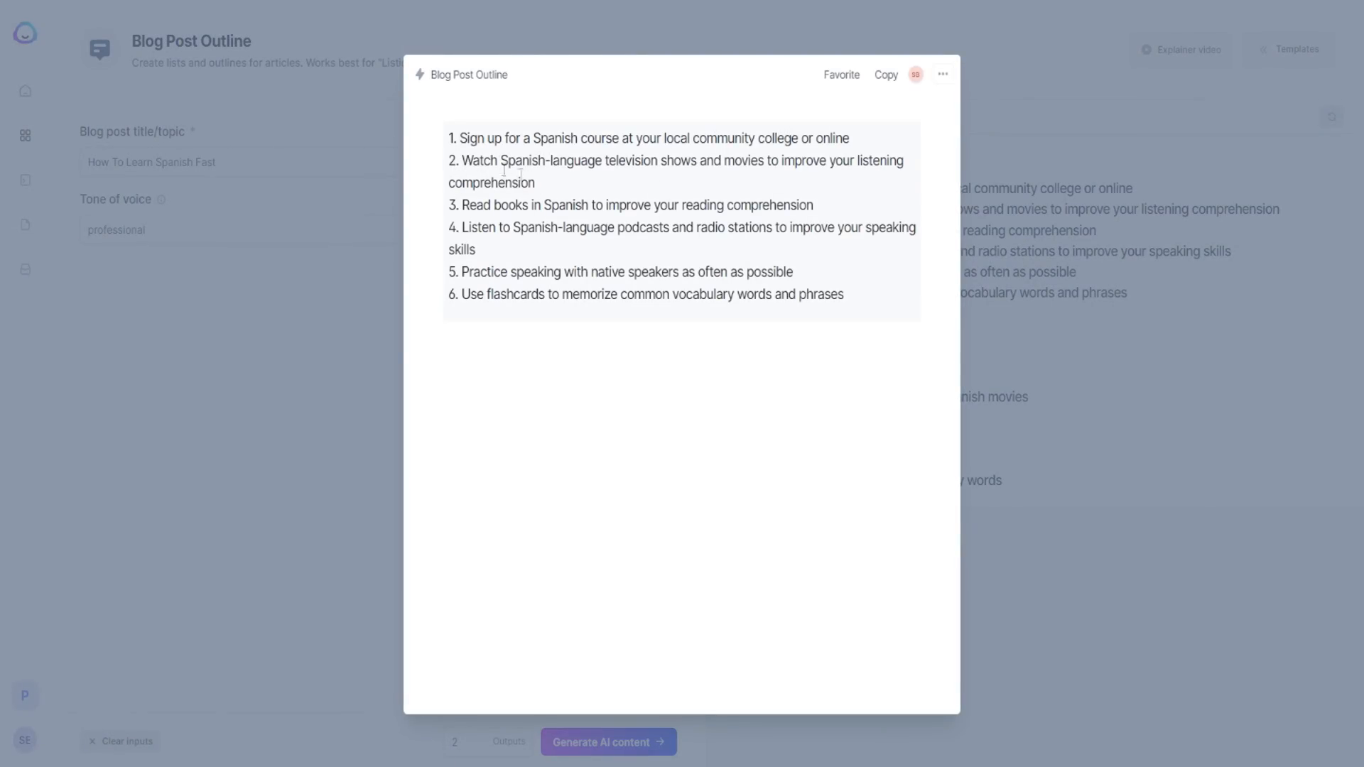
click(374, 261)
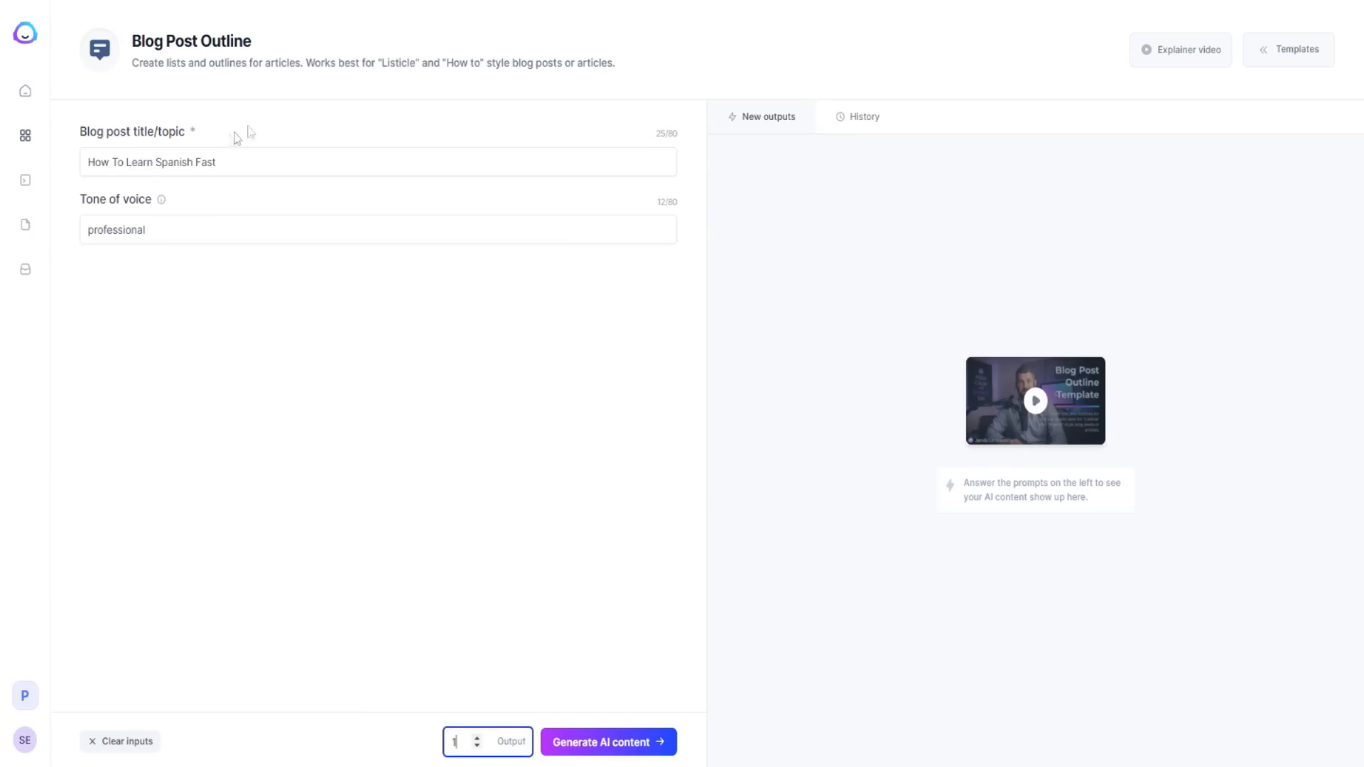
Copy the blog post title "How To Learn Spanish Fast" from Jasper into Rytr's primary keyword field
drag(243, 161, 49, 151)
right_click(186, 153)
click(241, 211)
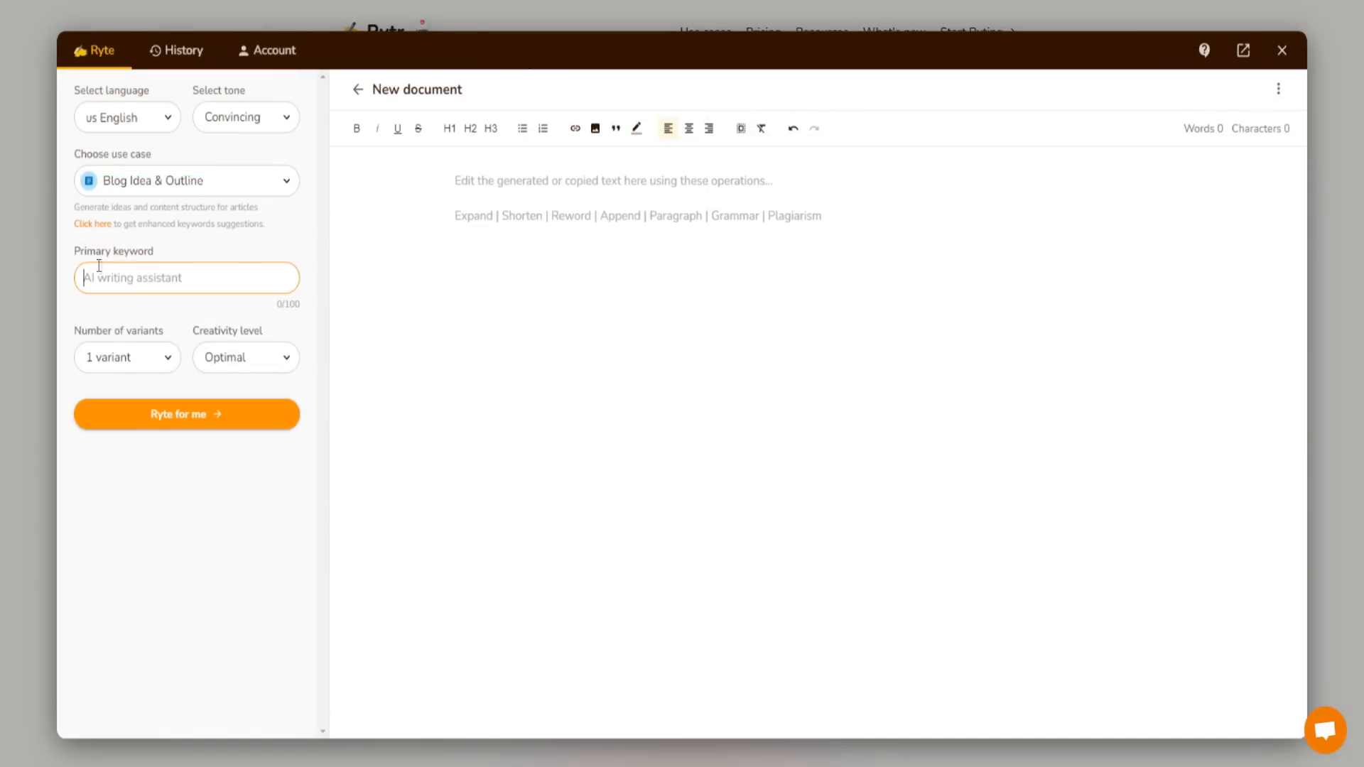
right_click(128, 274)
click(158, 396)
Generate the blog idea and outline in Rytr with 2 variants and the Optimal creativity level
click(167, 358)
click(120, 423)
click(282, 365)
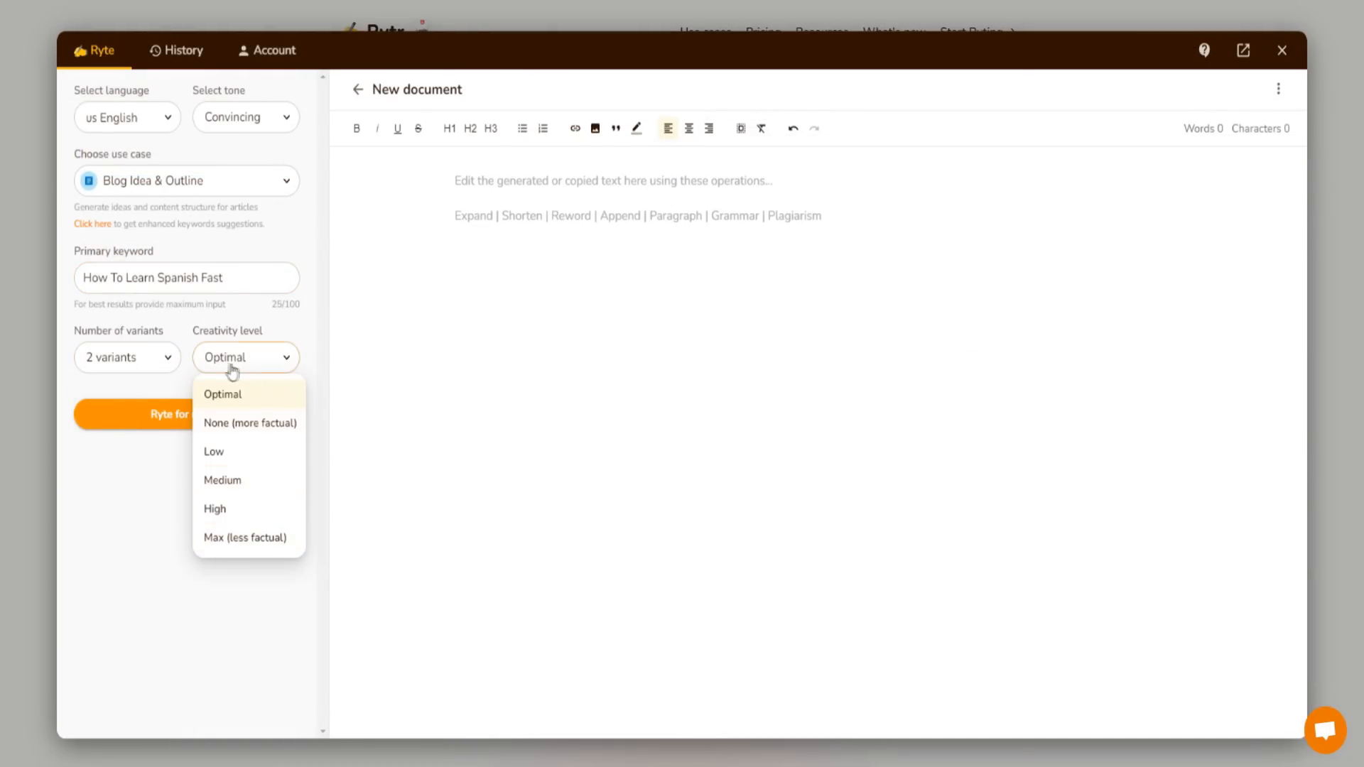
click(238, 369)
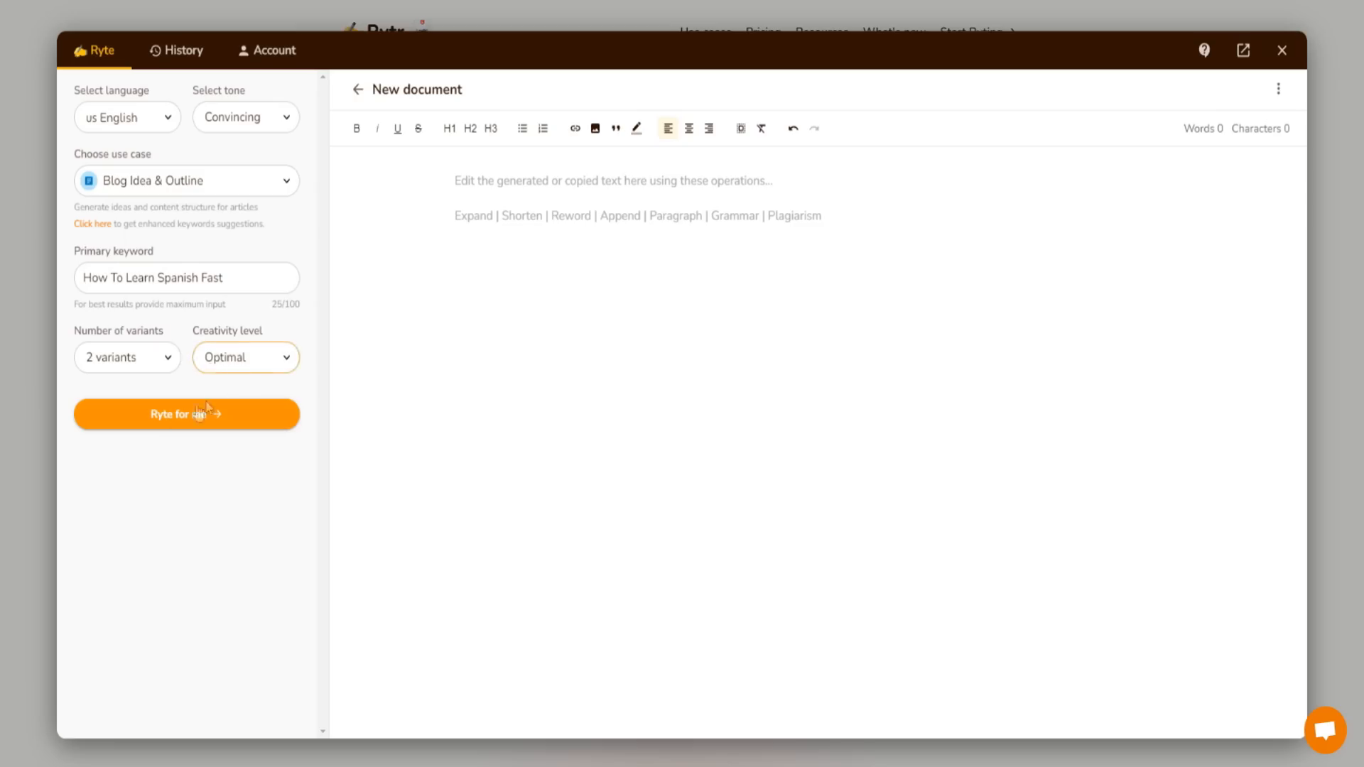
click(172, 419)
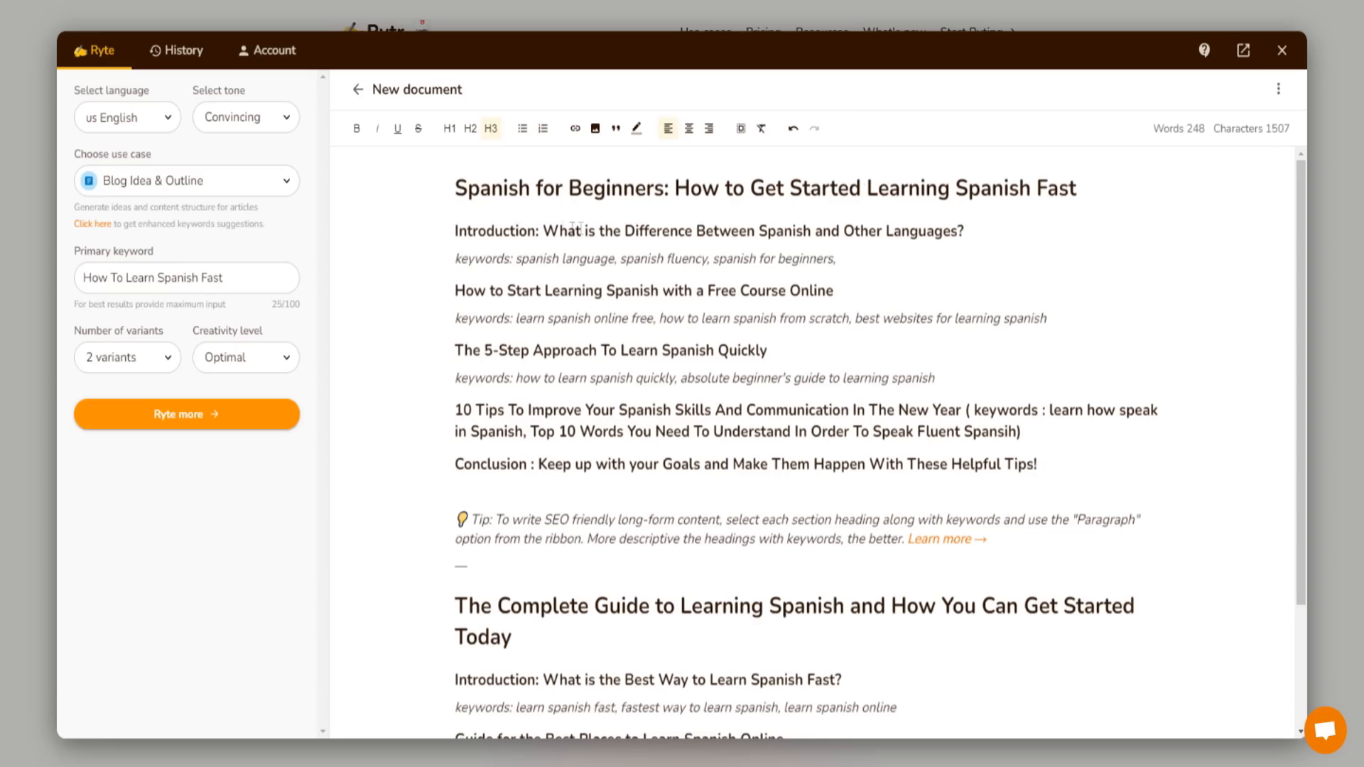
Read through both generated Spanish-learning outlines, including their section headings and keywords
scroll(556, 263, down, 3)
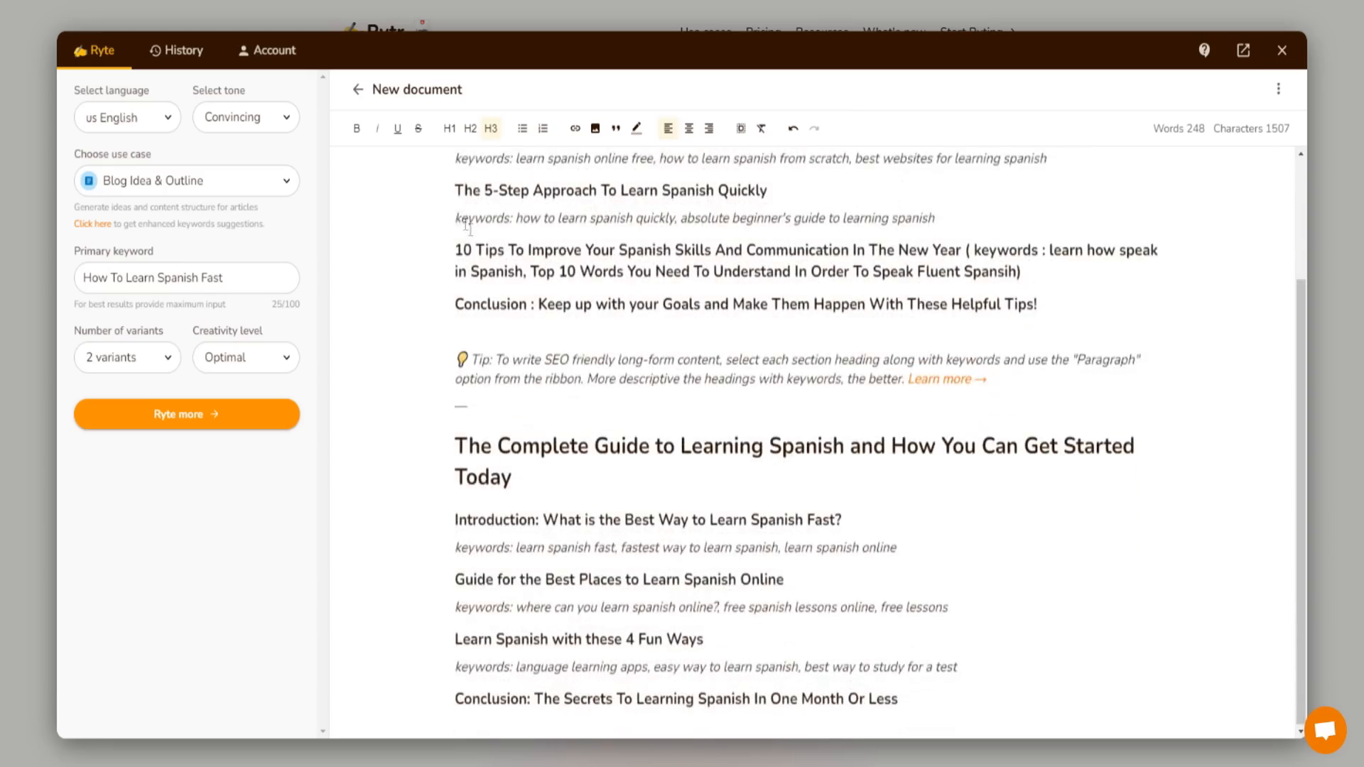
scroll(473, 205, up, 1)
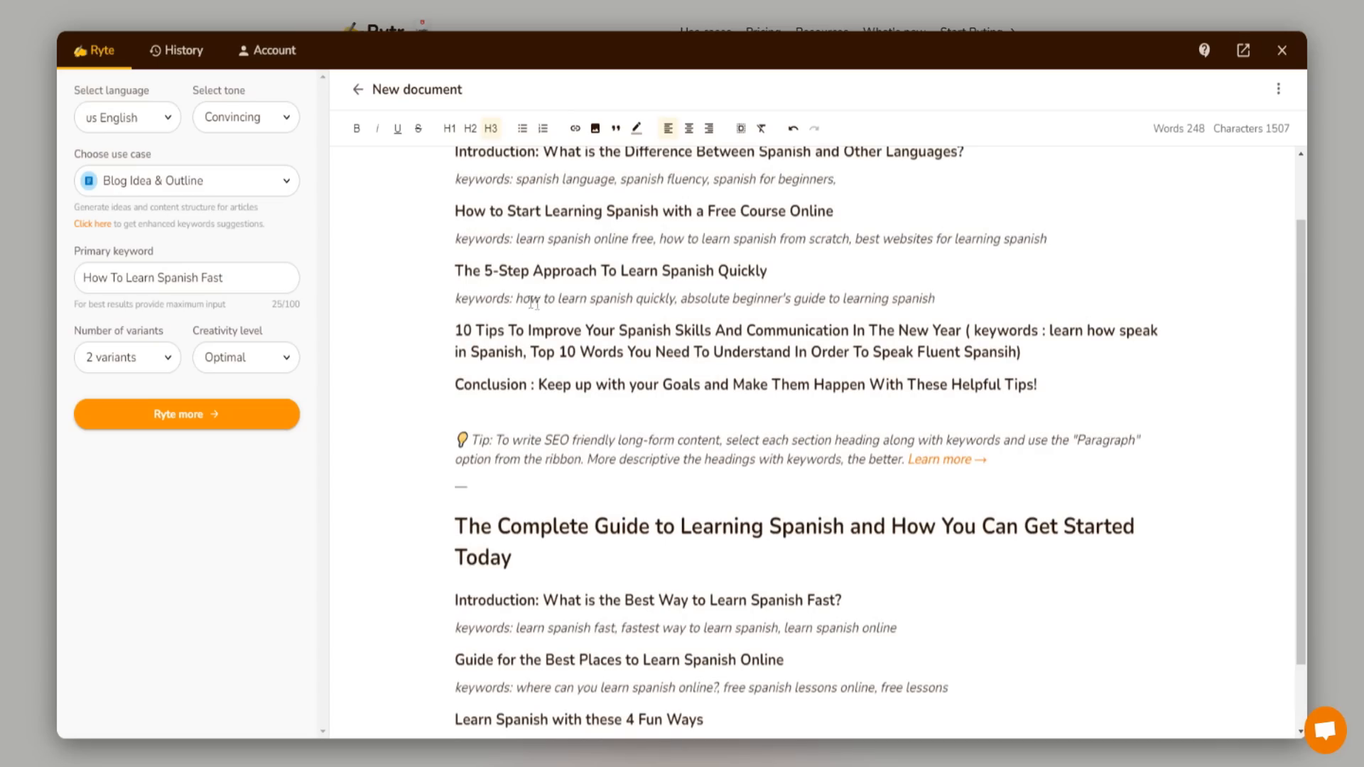
scroll(497, 302, down, 1)
scroll(455, 298, up, 2)
scroll(455, 299, down, 2)
scroll(442, 304, up, 1)
scroll(448, 341, down, 1)
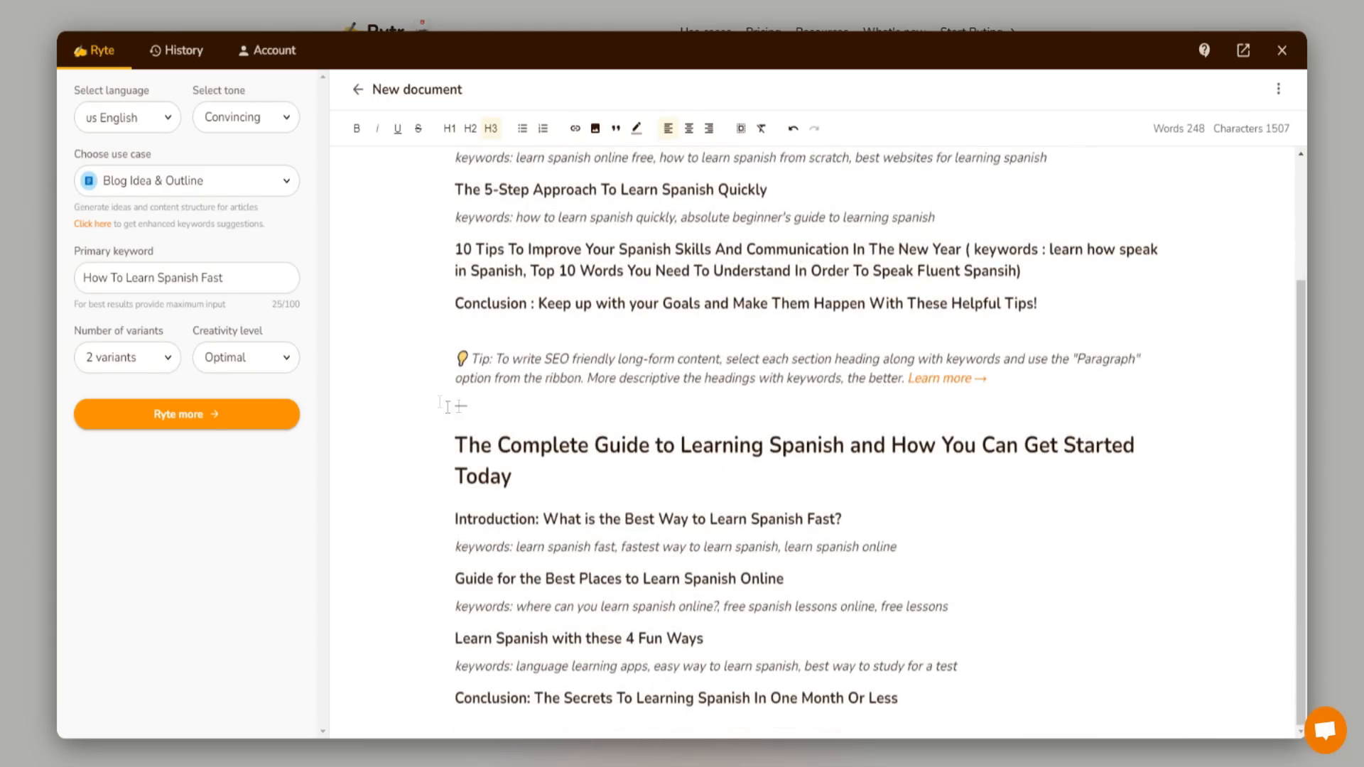
scroll(468, 274, up, 2)
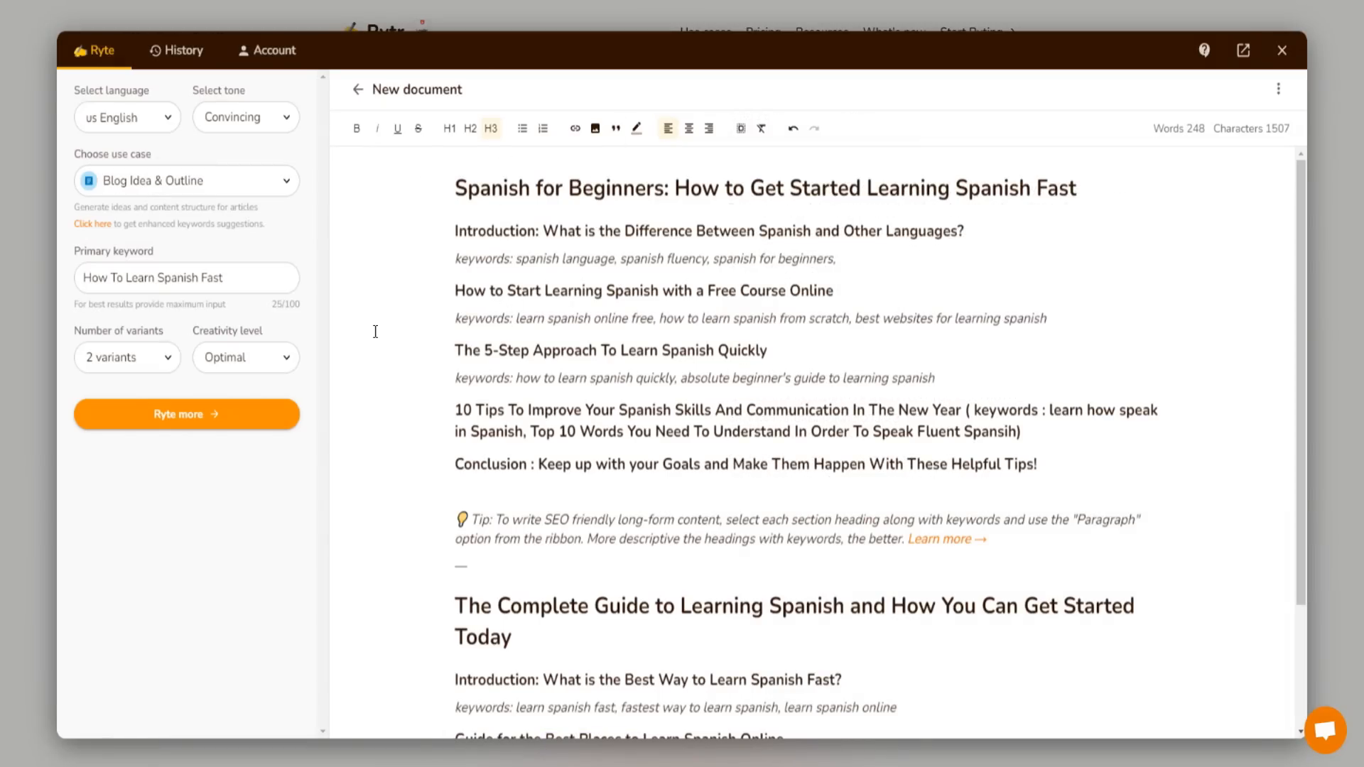
Select the keywords line under the free online course heading to view its text editing operations, then clear the selection
drag(454, 319, 1054, 320)
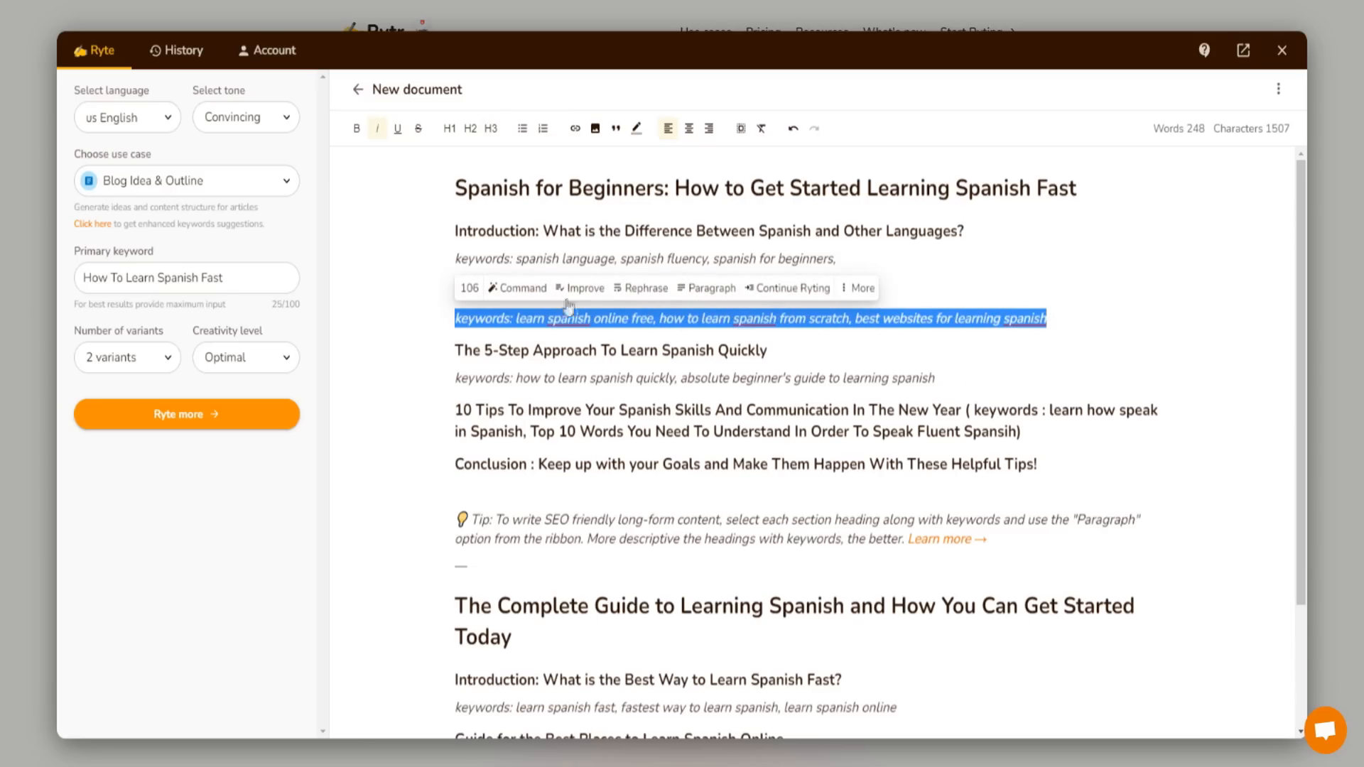
click(700, 349)
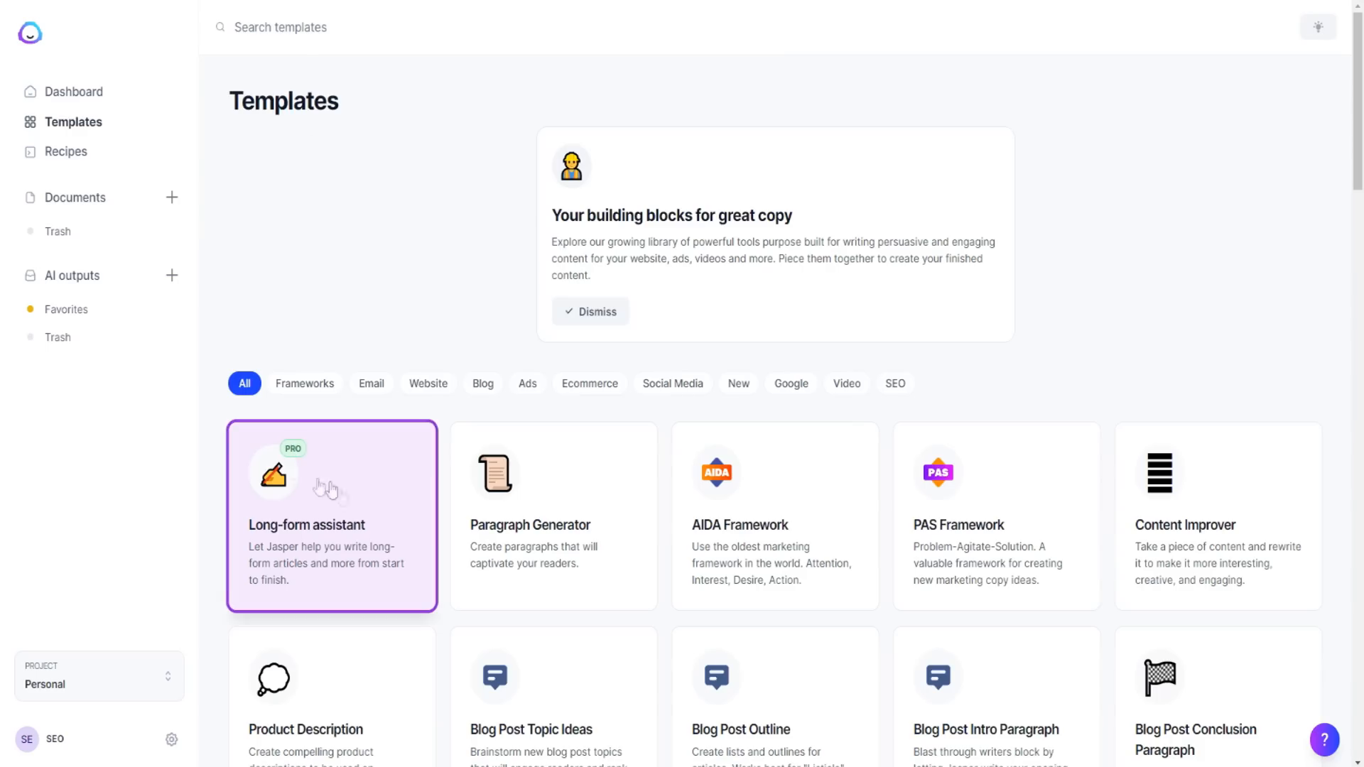
Switch to Jasper and open the Recipes page to look through the saved and featured recipes
right_click(73, 162)
click(117, 151)
scroll(447, 313, down, 5)
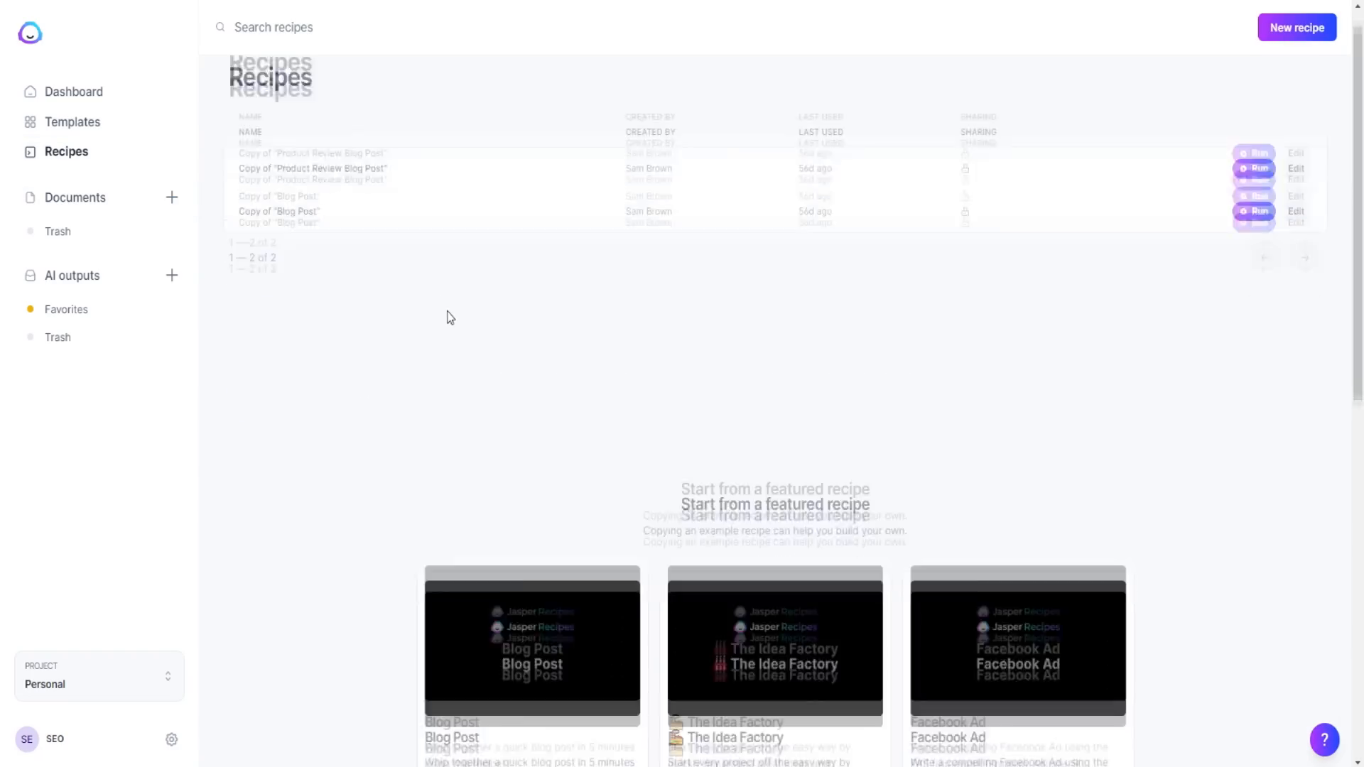
Browse the featured recipes, from Blog Post and The Idea Factory through Cold Email and Video Script Blueprint
mouse_move(513, 328)
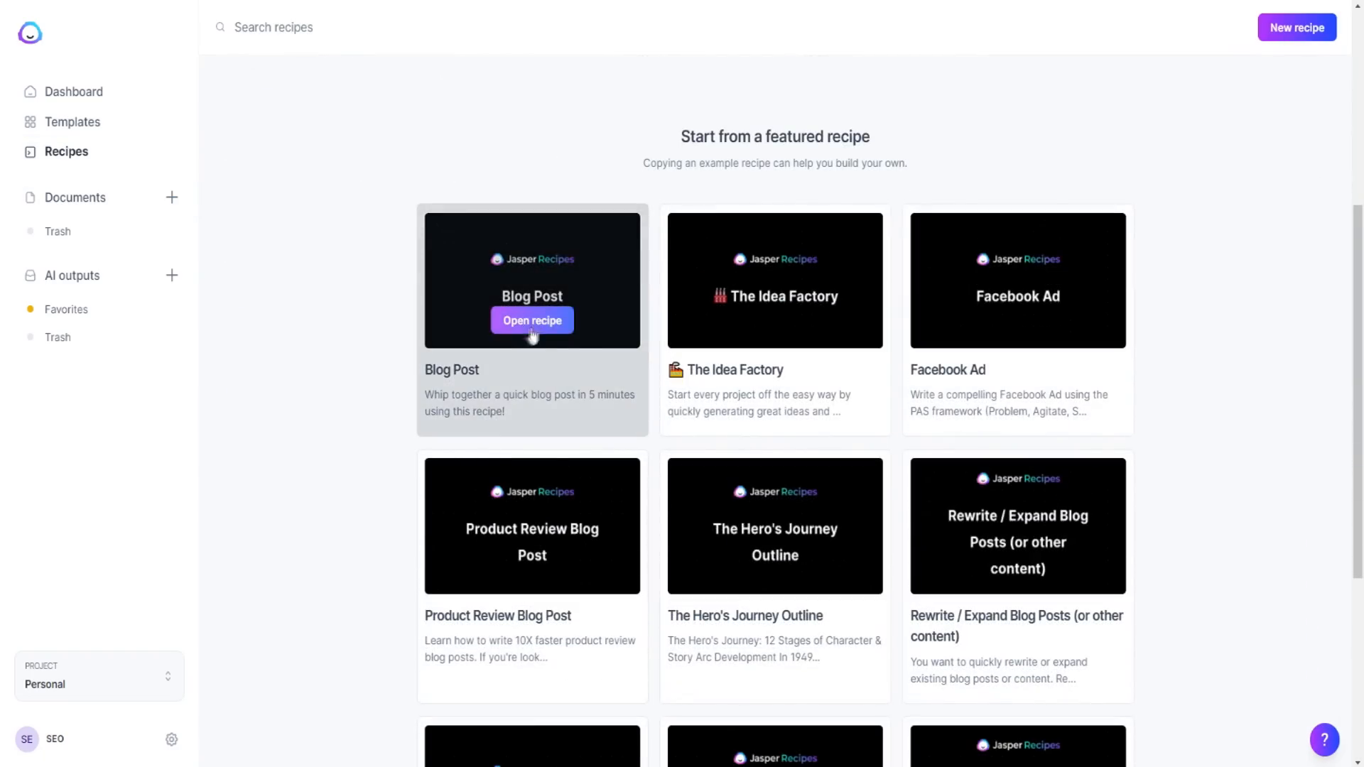
scroll(683, 281, down, 2)
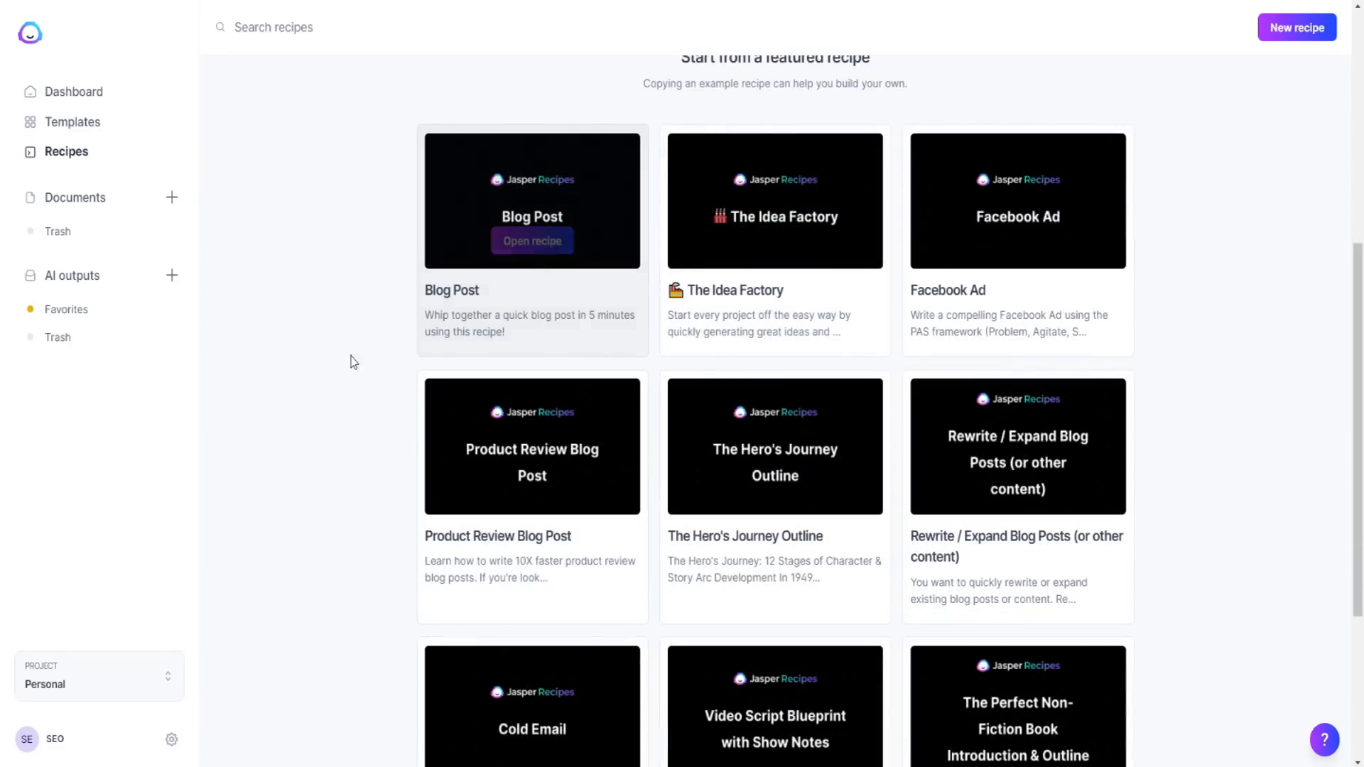
scroll(348, 330, down, 1)
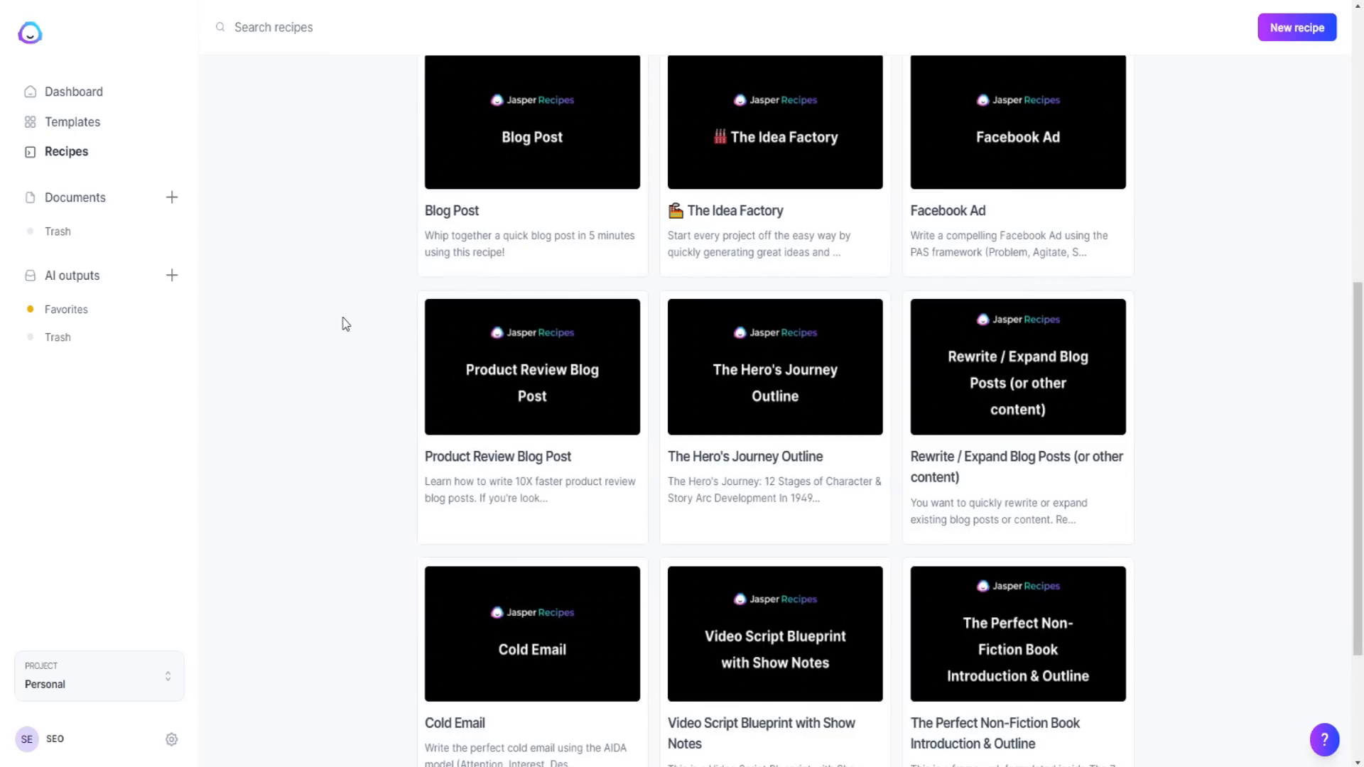
mouse_move(458, 411)
Create a new document using the Blog post workflow
click(86, 122)
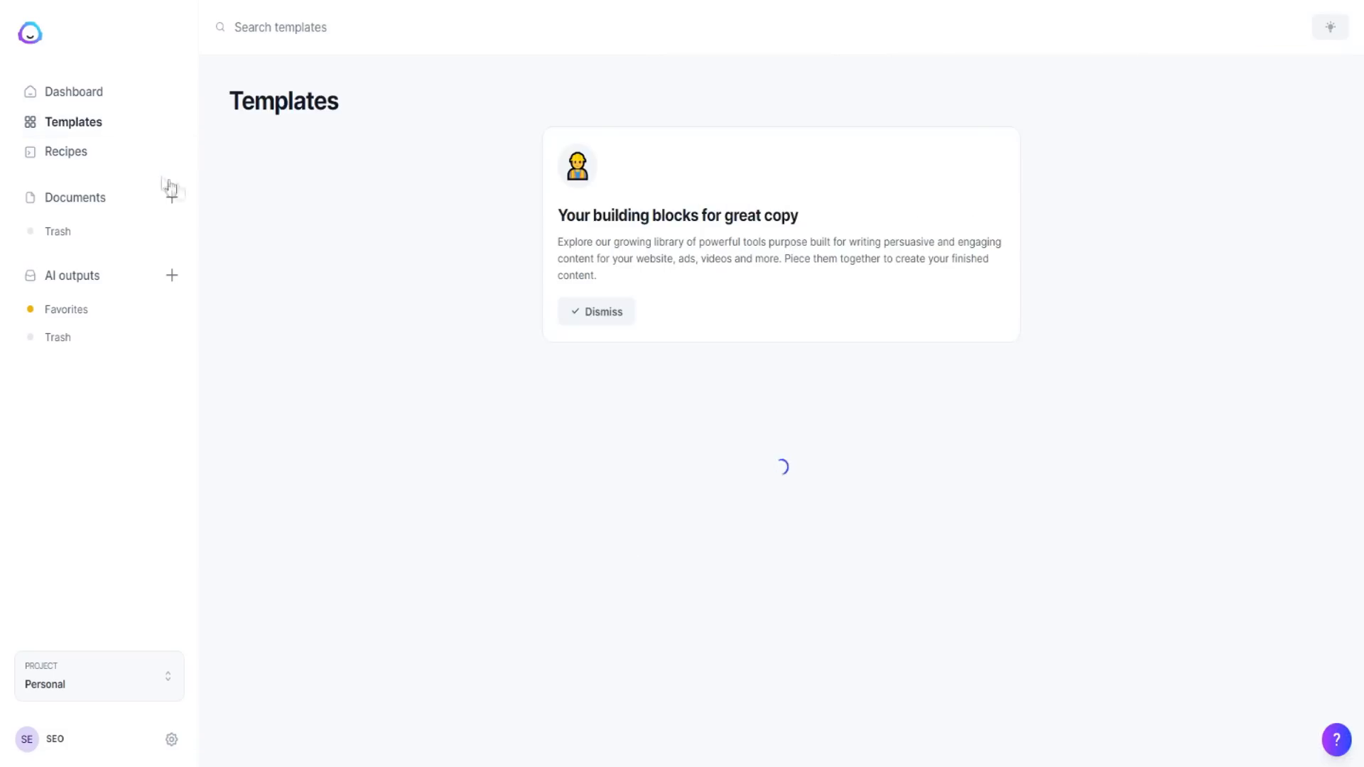
click(331, 497)
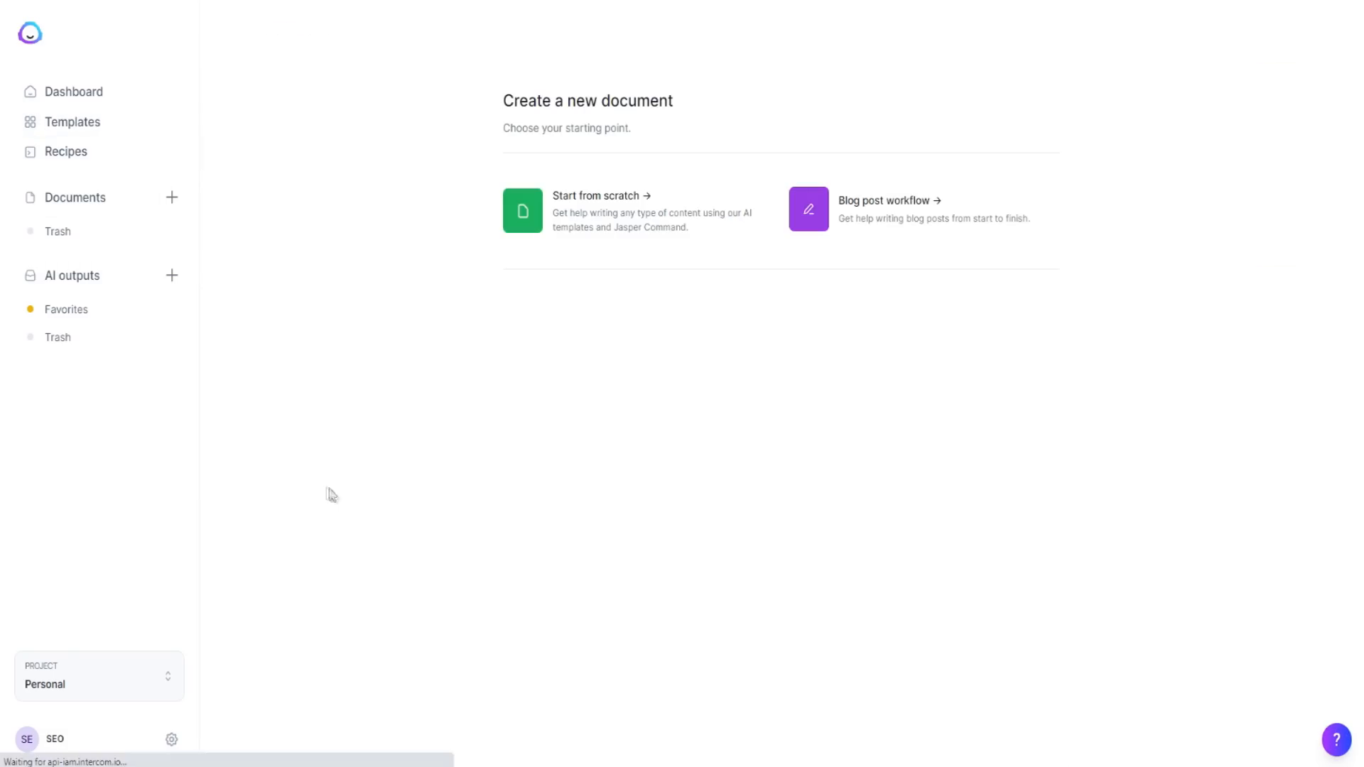
click(879, 210)
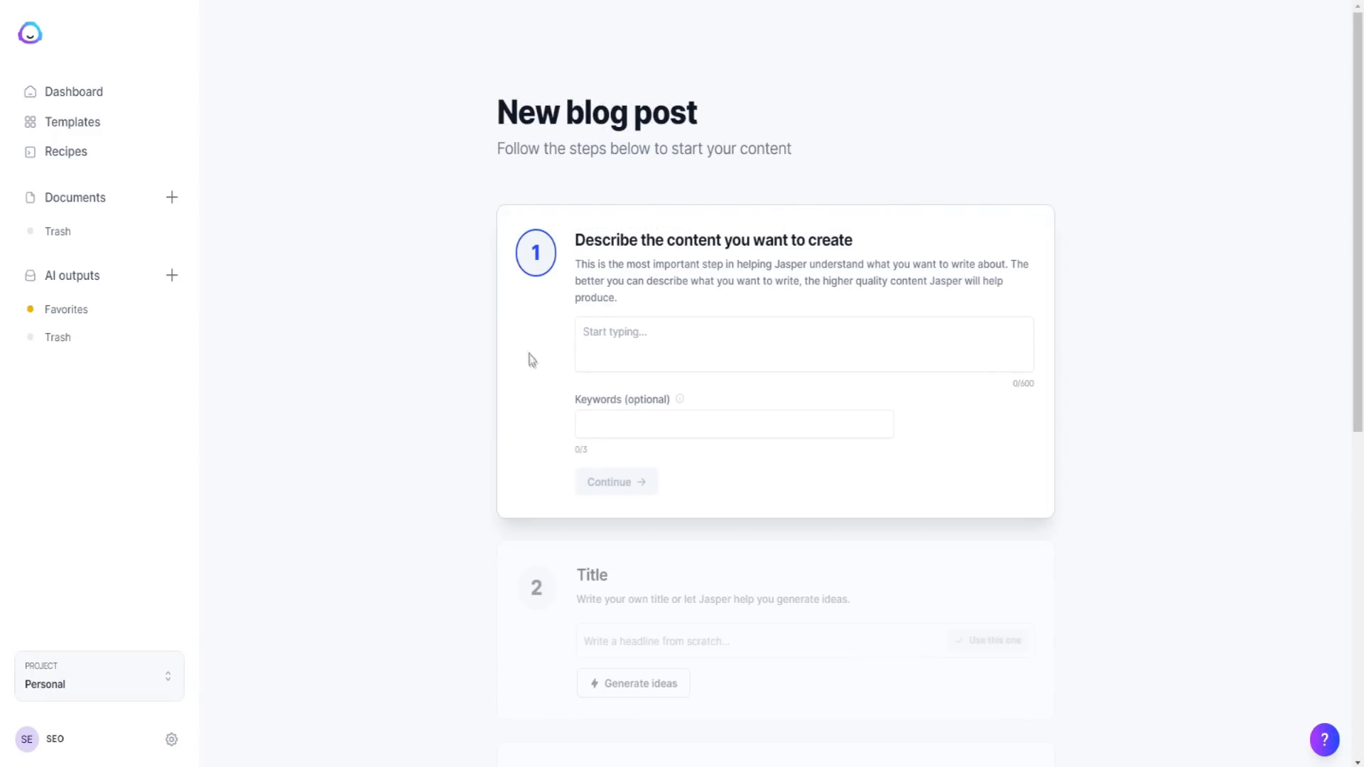
Add the keywords "how to learn spanish", "how to learn spanish free" and "learn spanish" to the new blog post
click(621, 342)
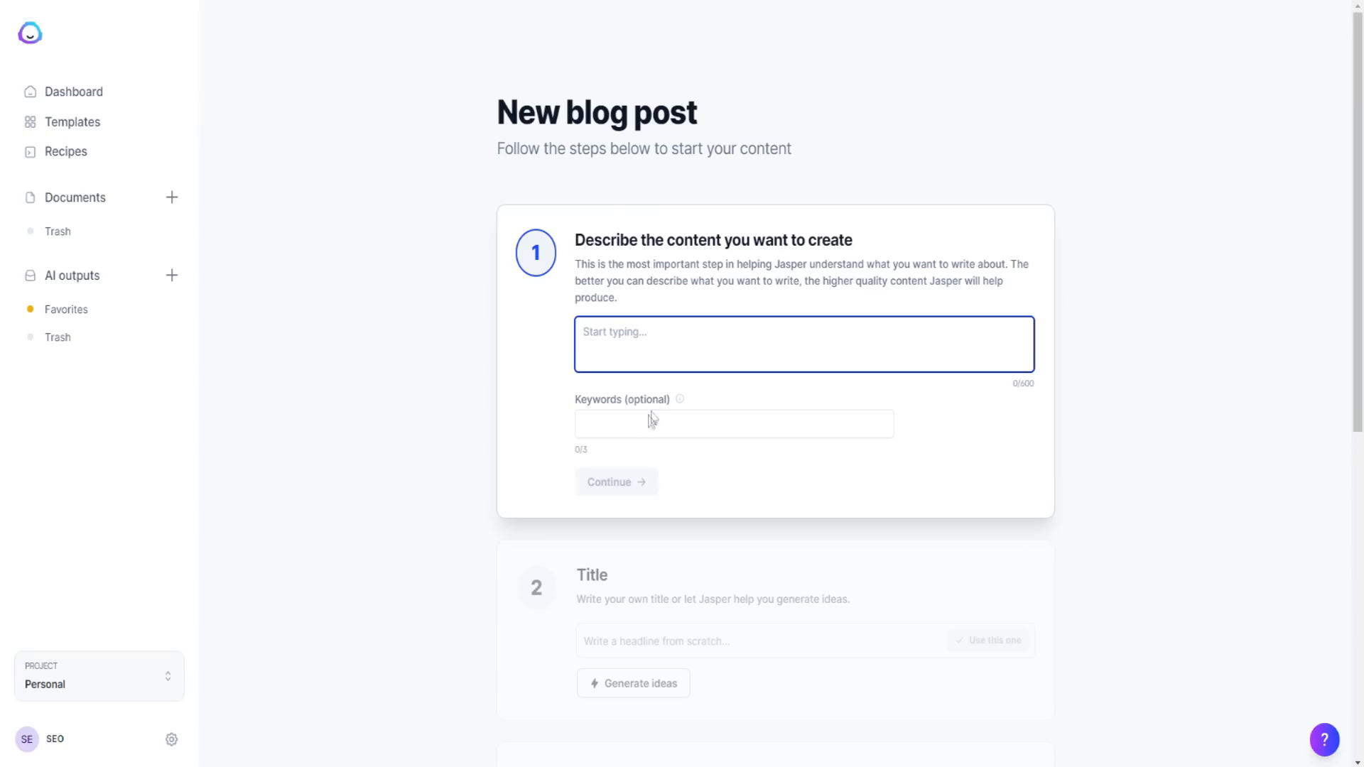
right_click(628, 426)
click(672, 536)
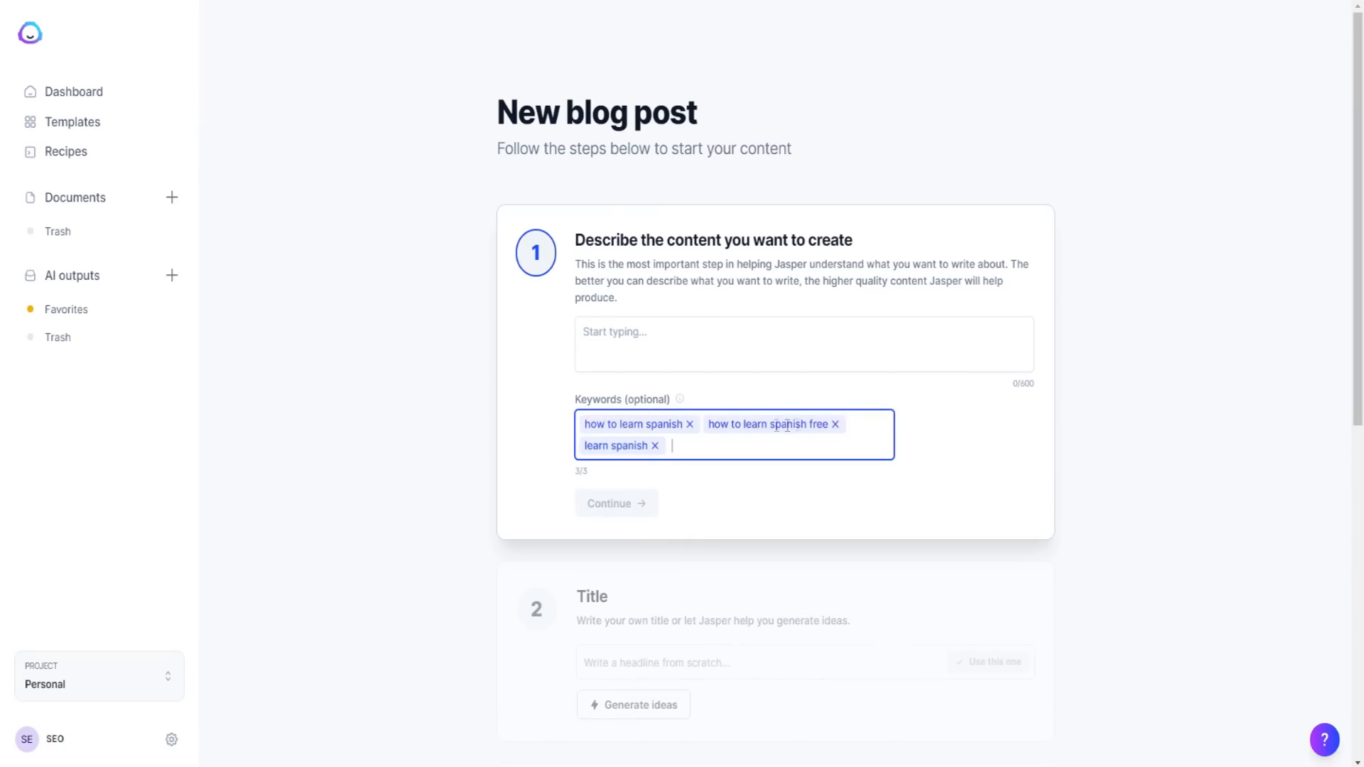
Enter the content description "Write a detailed article on how to learn Spanish for beginners." and continue to the title stage
click(667, 355)
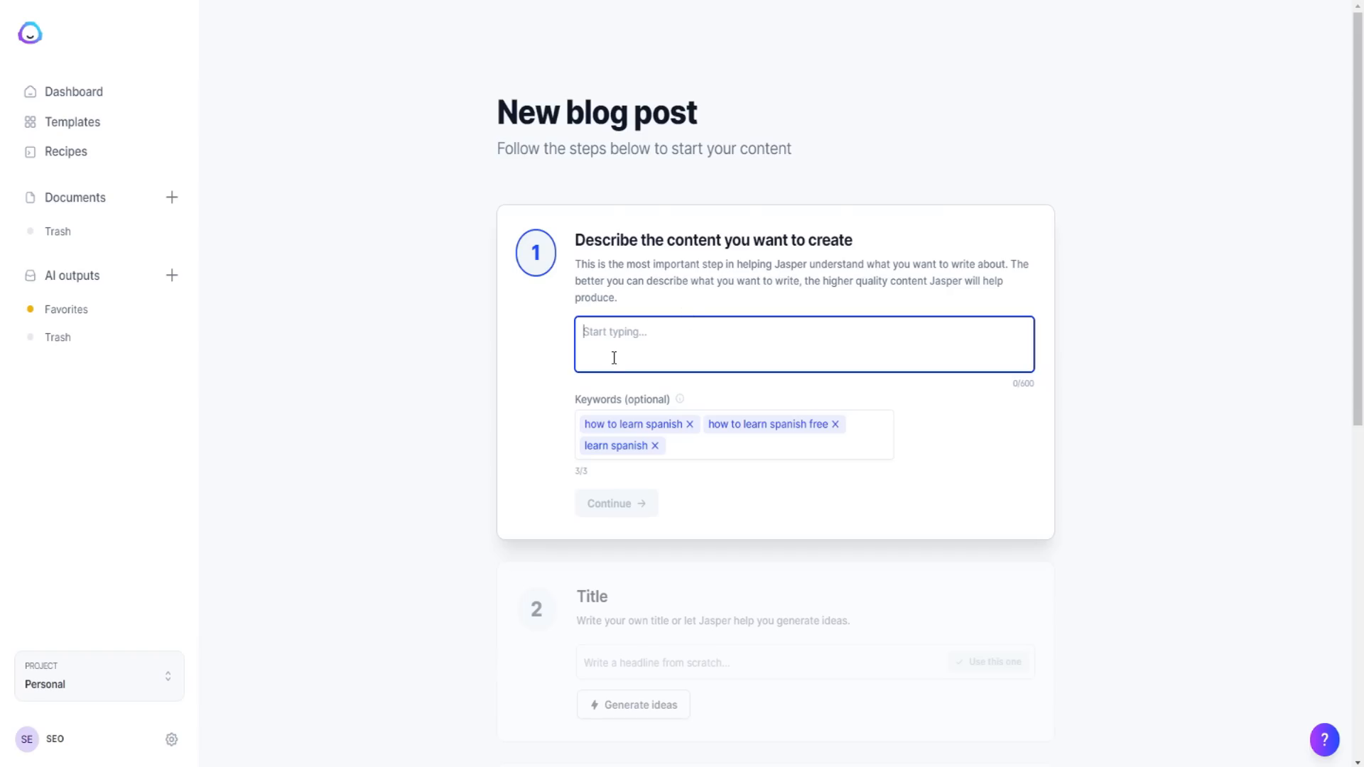
text(W)
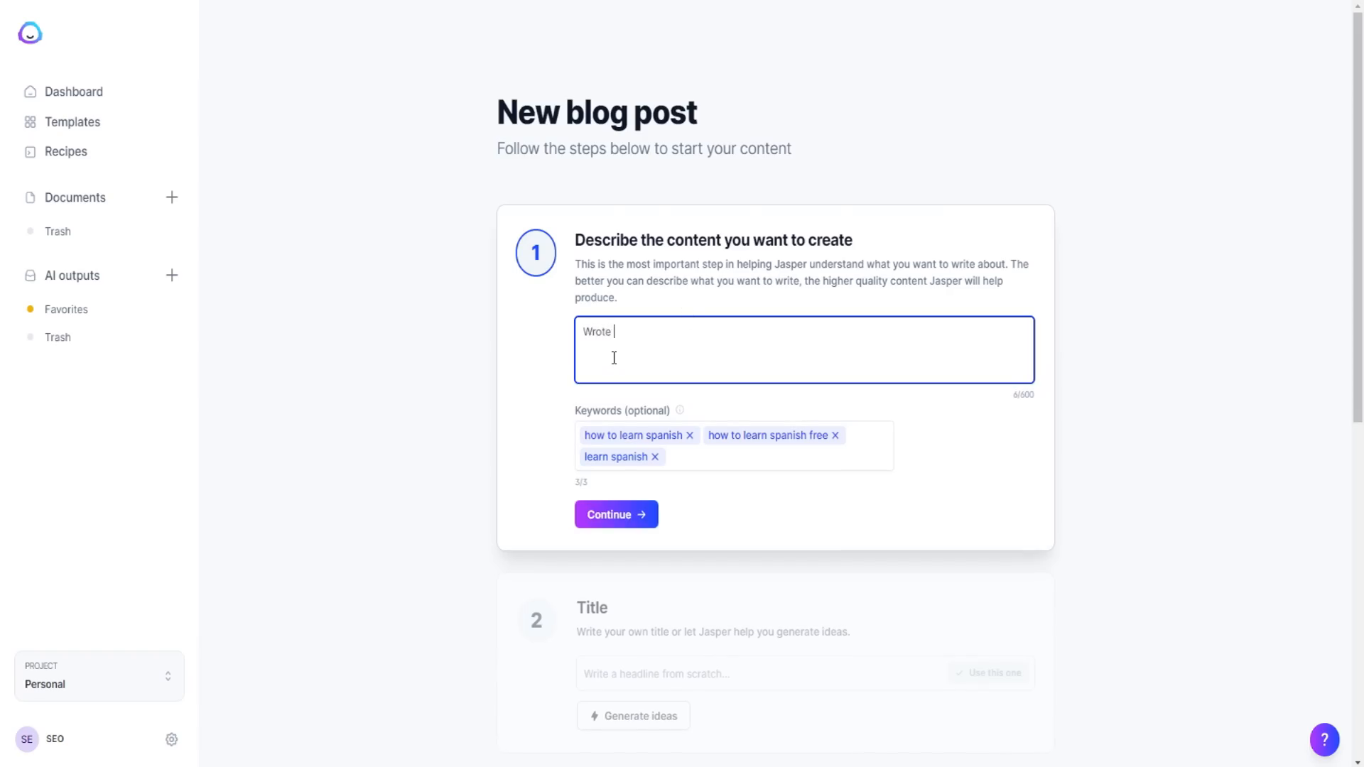
text(rite how)
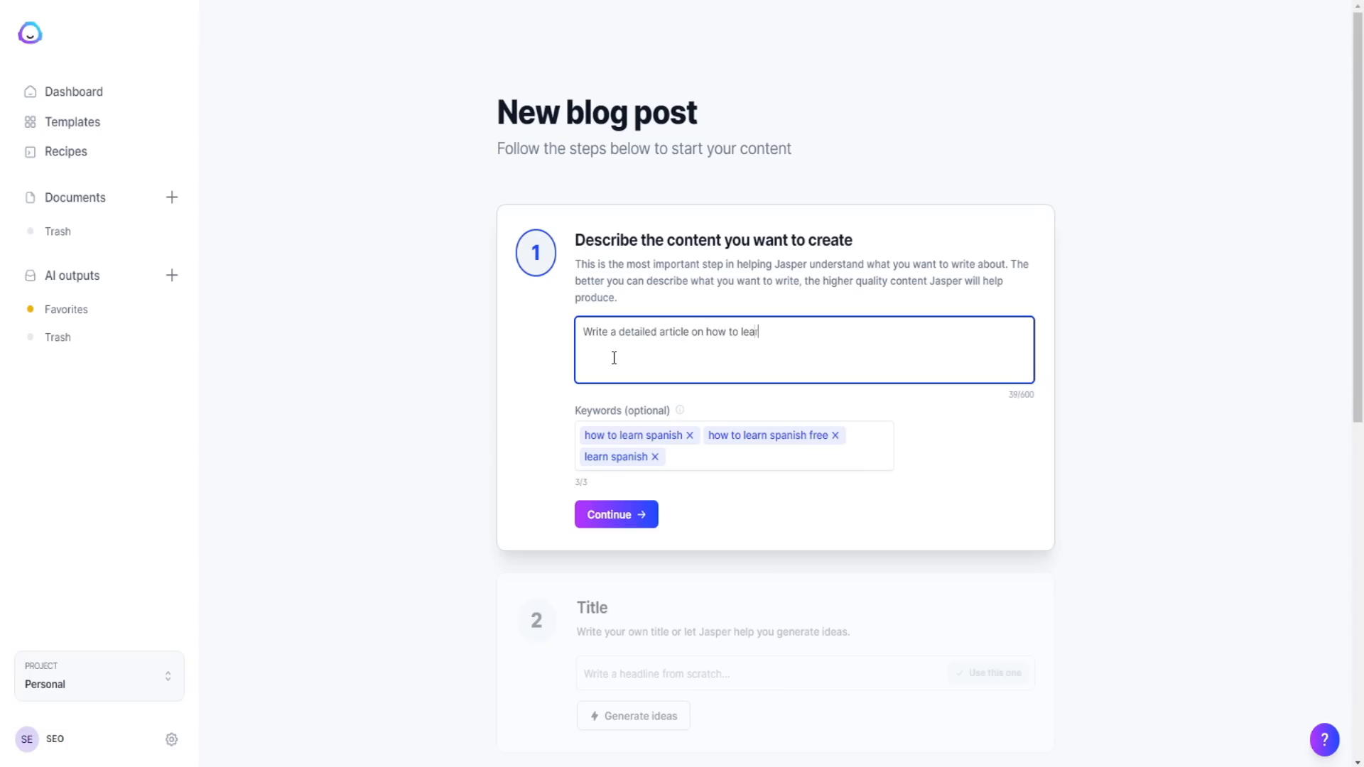
text(ish for begginners.)
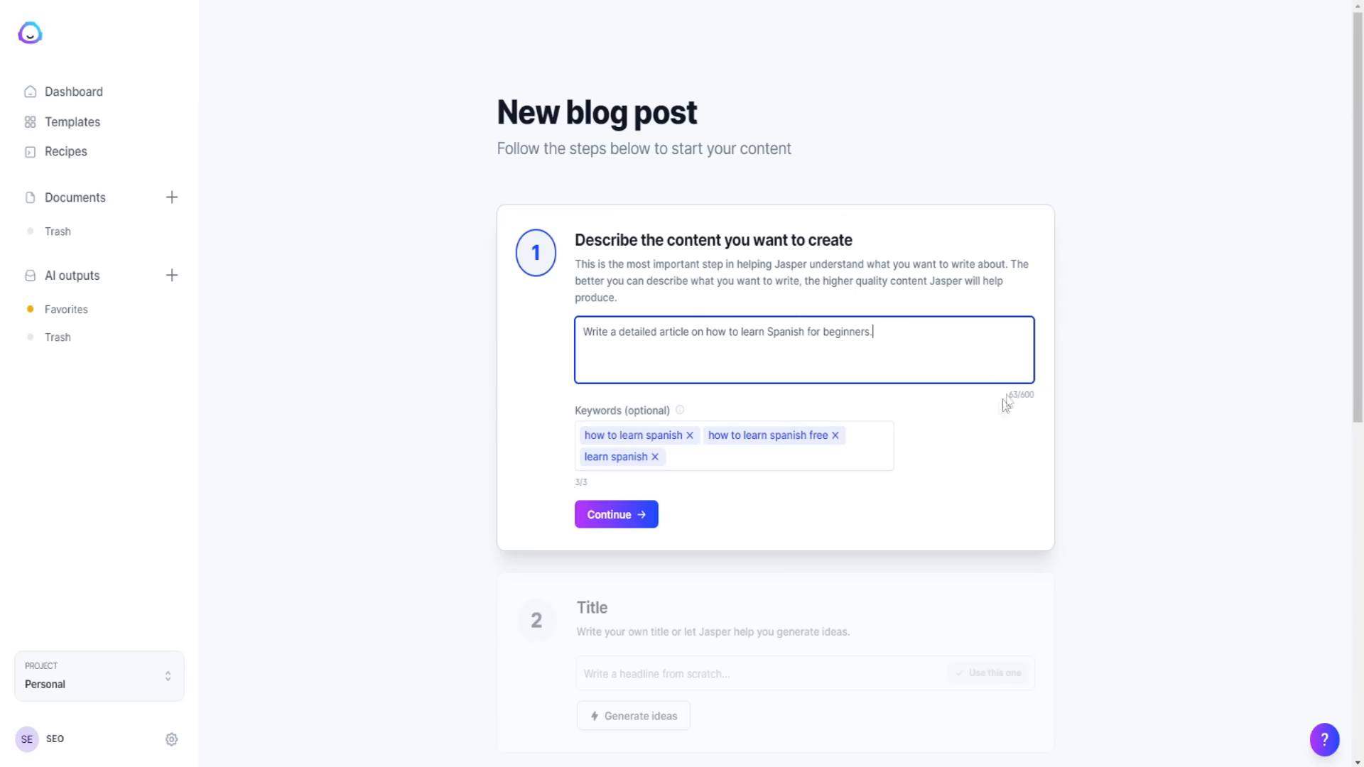
scroll(433, 319, down, 1)
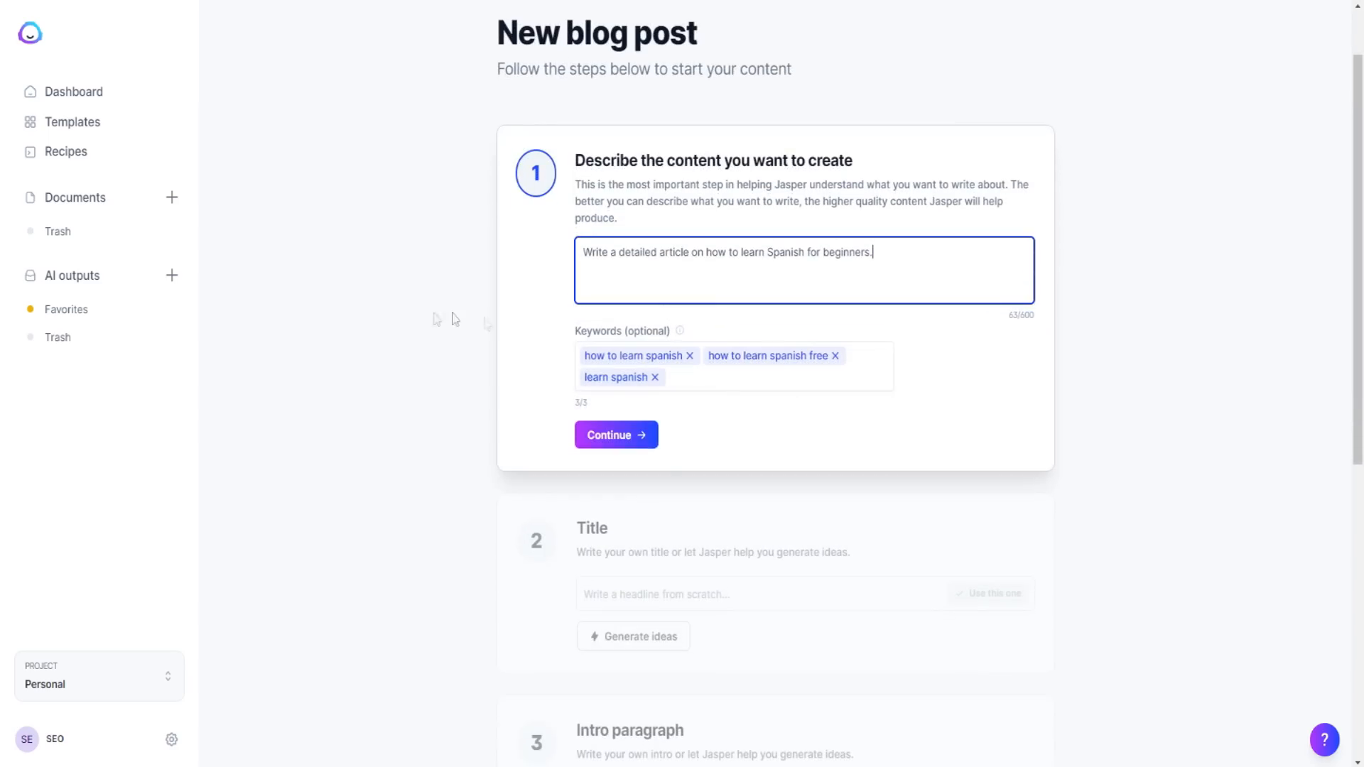
click(611, 436)
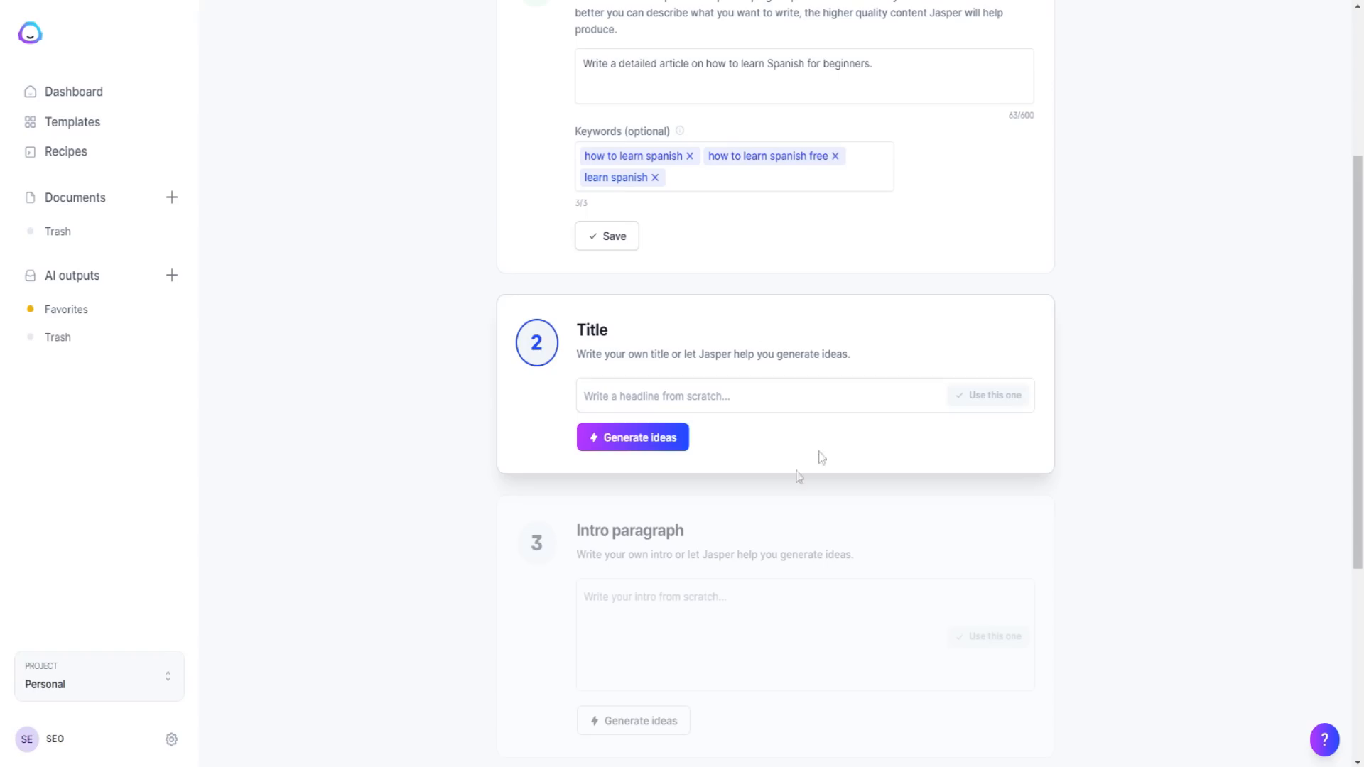
Generate title ideas and use "Learning Spanish for Beginners: A Comprehensive Guide" as the title
click(633, 441)
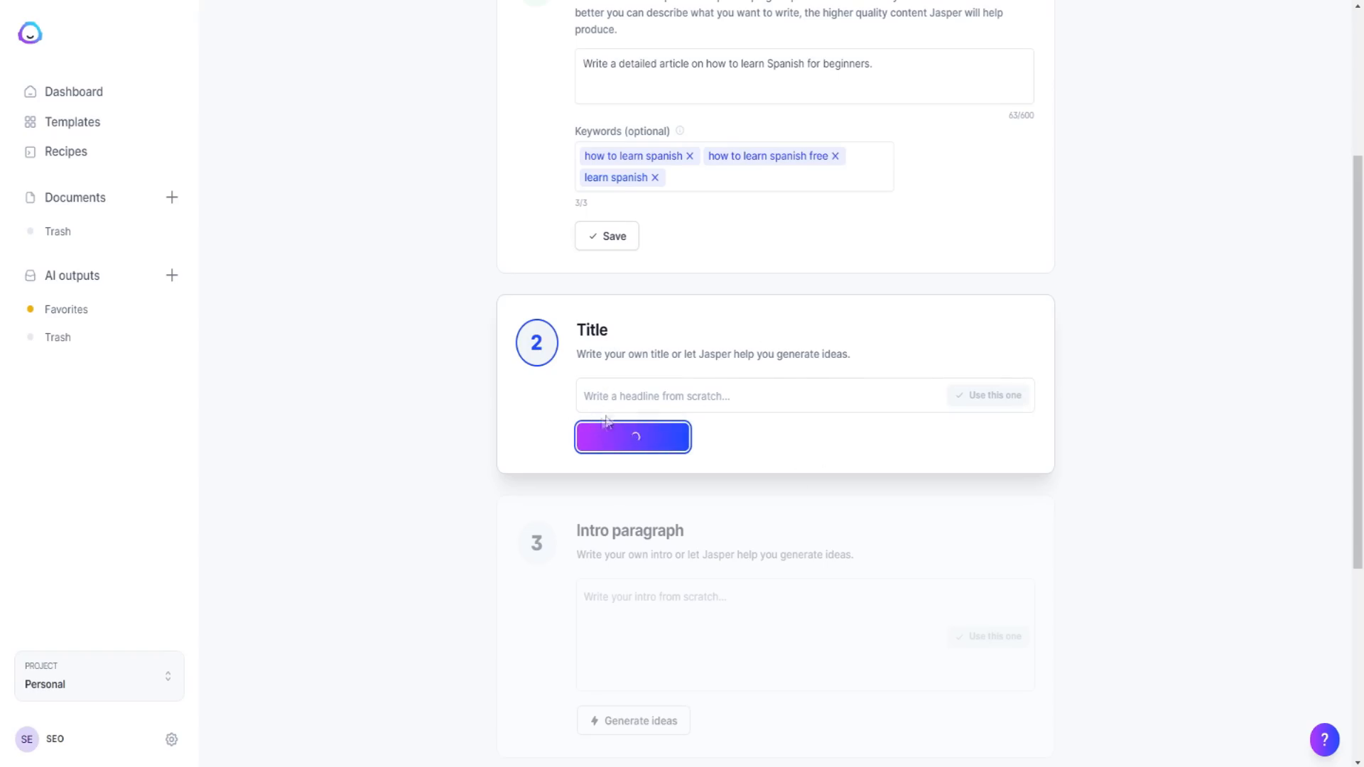
scroll(664, 418, down, 2)
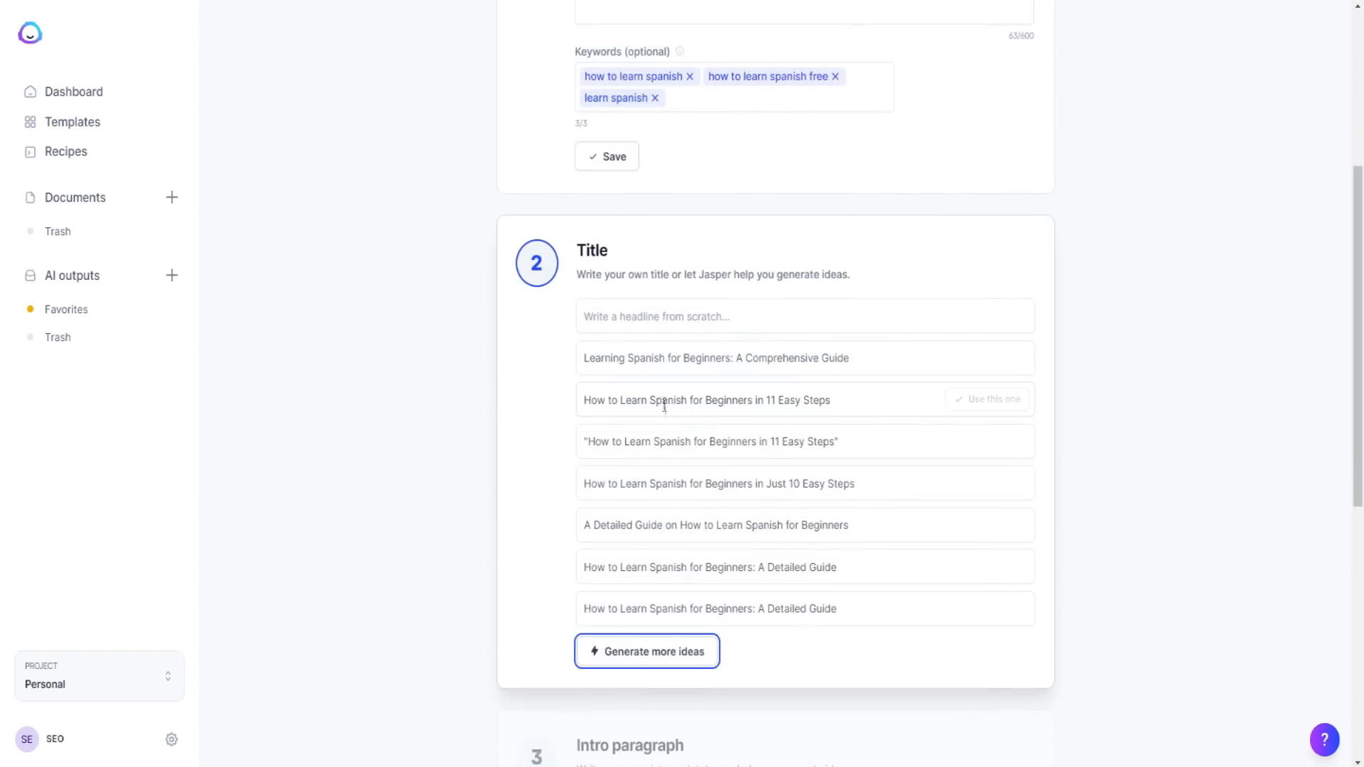
mouse_move(683, 359)
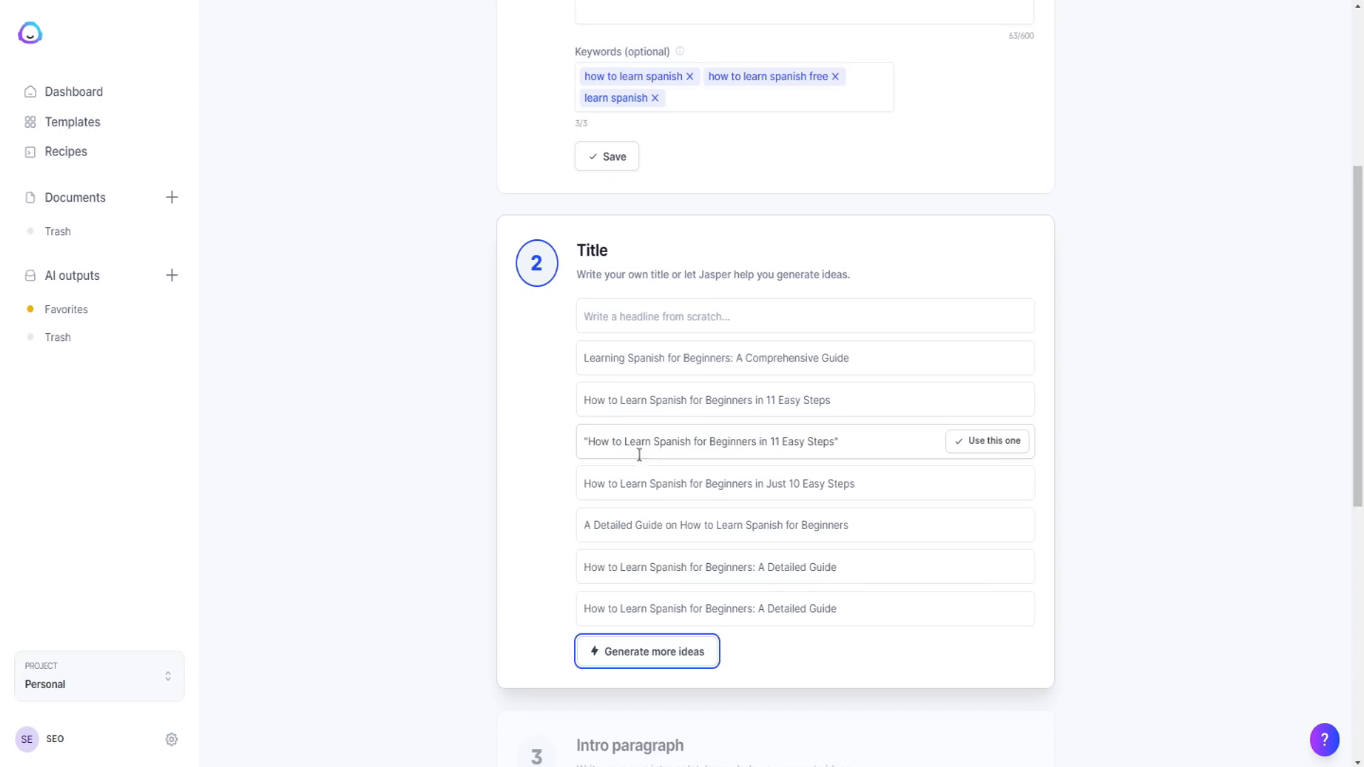
scroll(706, 451, down, 2)
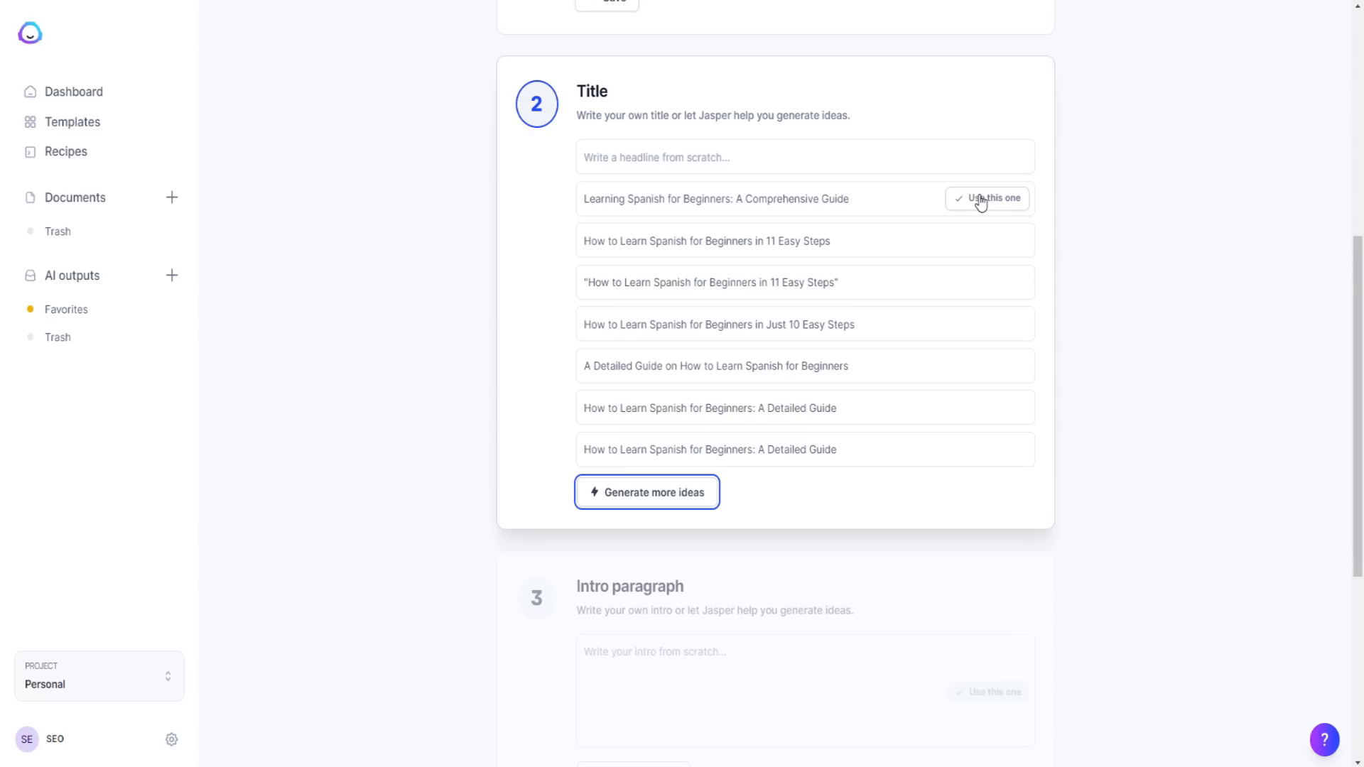
click(981, 200)
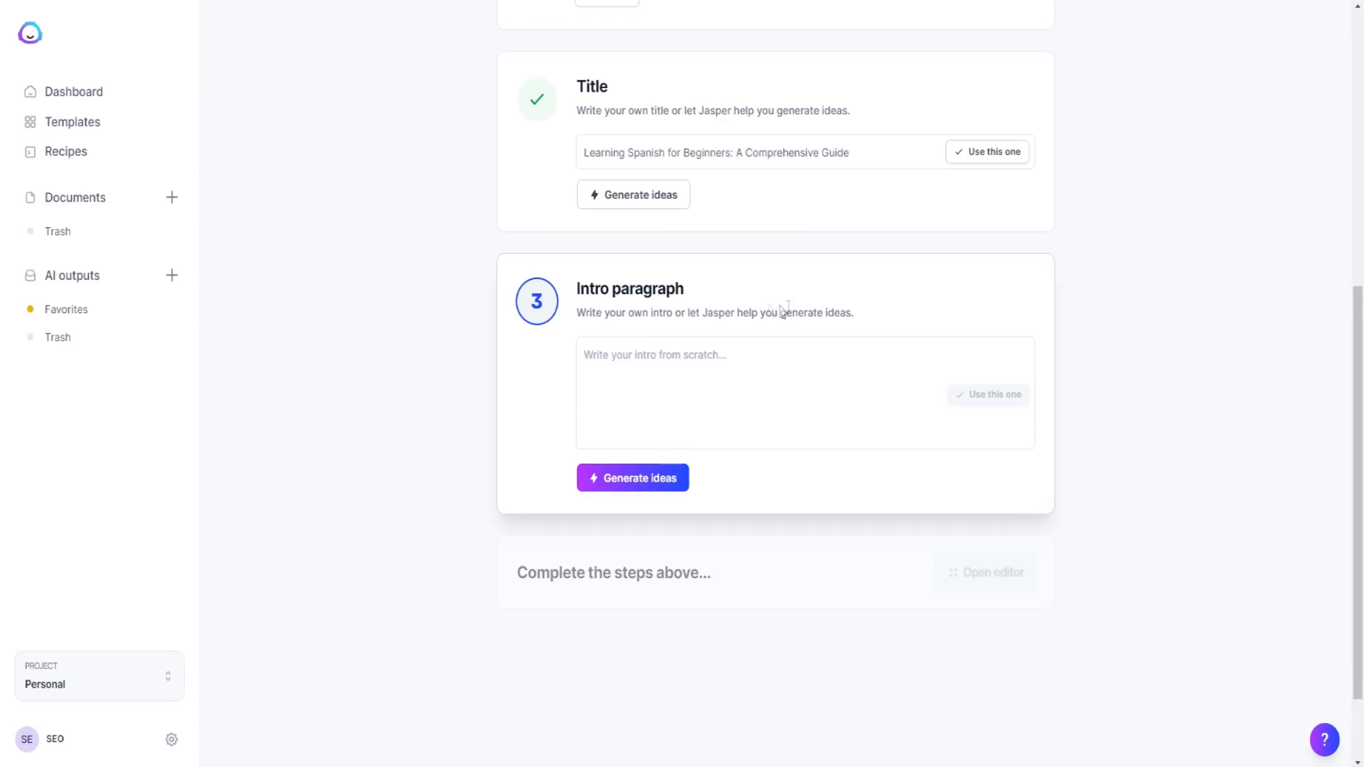
Generate intro paragraph ideas, read and use the first one, and open the finished setup in the editor
click(634, 479)
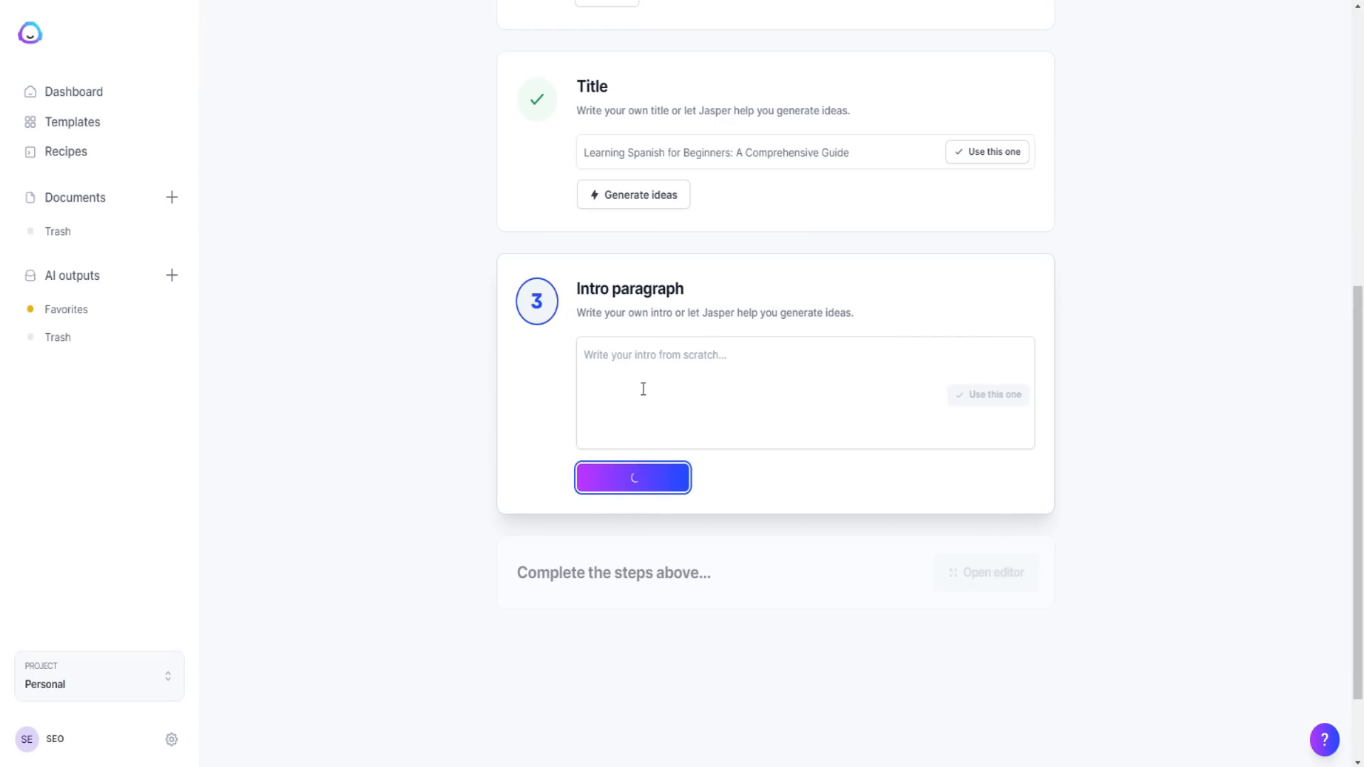
scroll(562, 410, down, 2)
scroll(877, 361, down, 1)
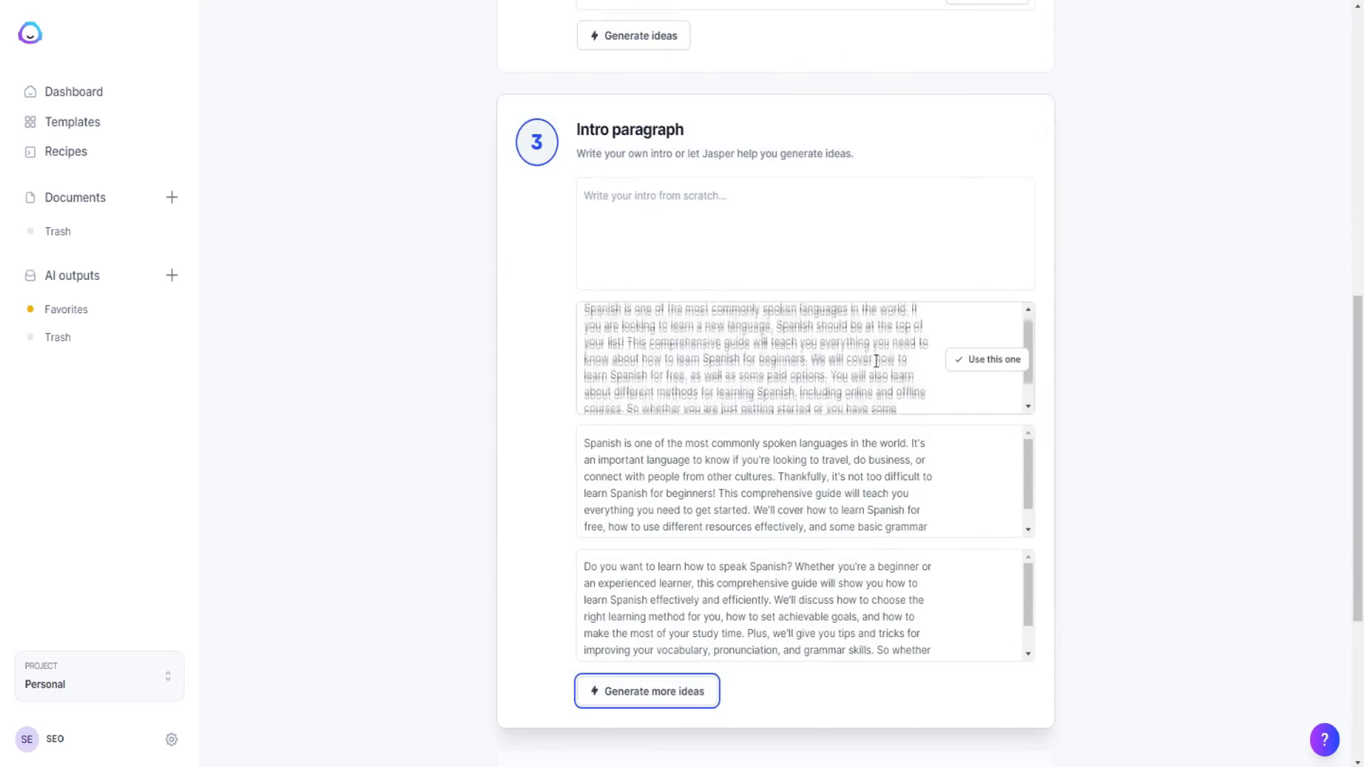
scroll(710, 355, up, 2)
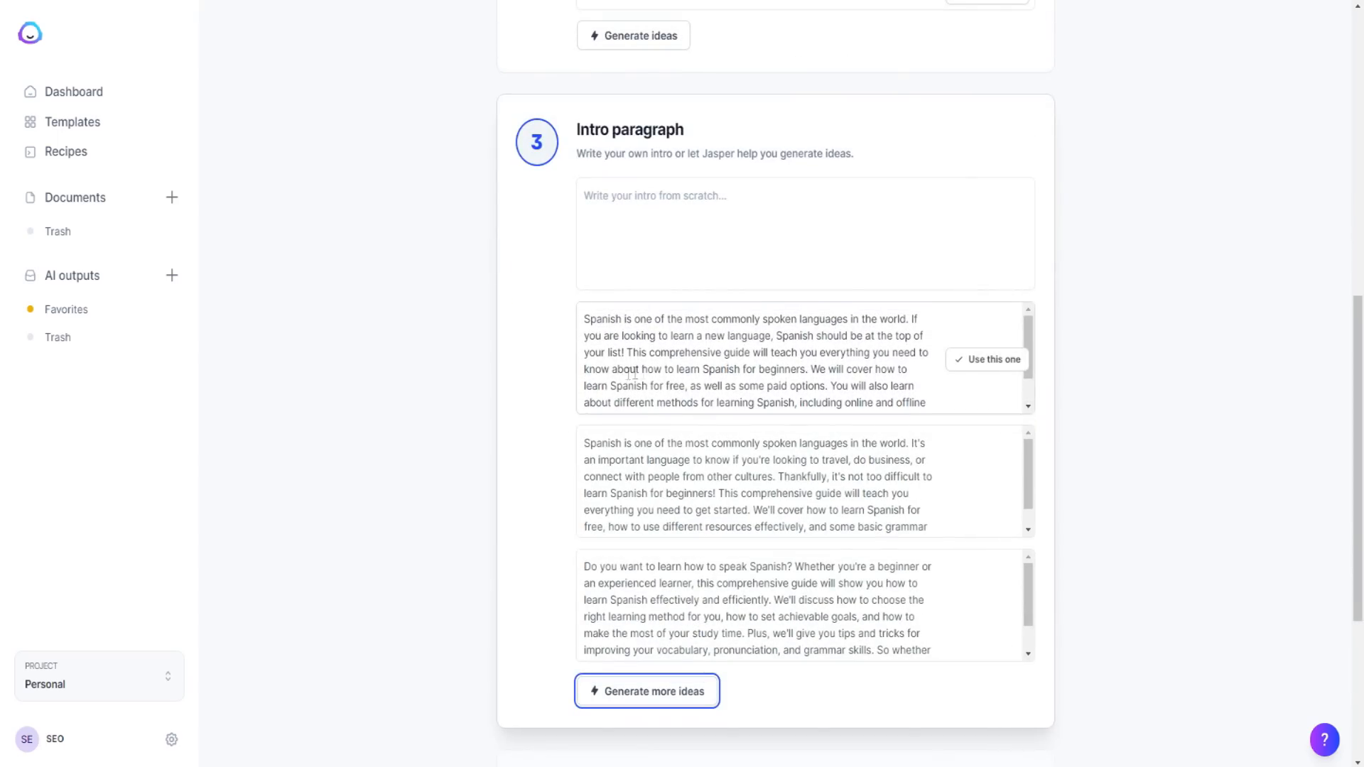
drag(586, 321, 884, 379)
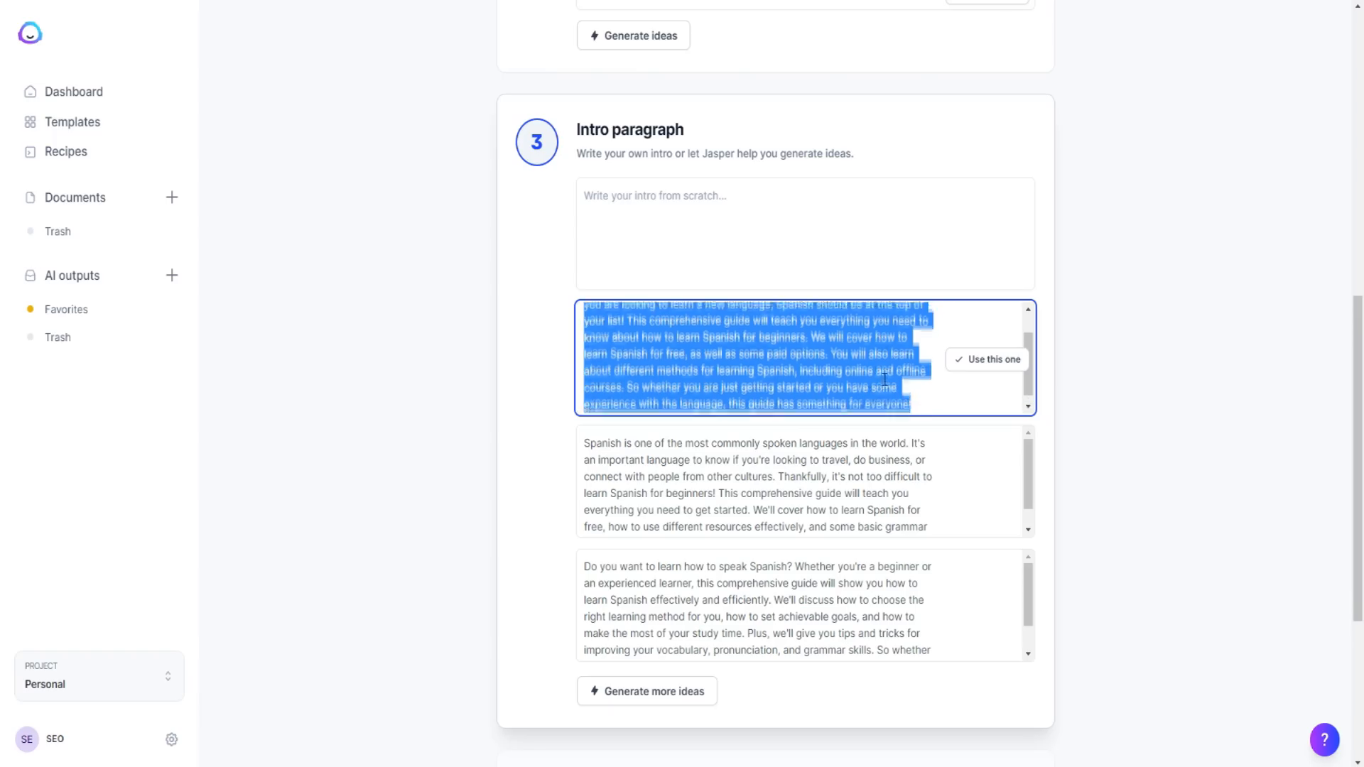
click(978, 368)
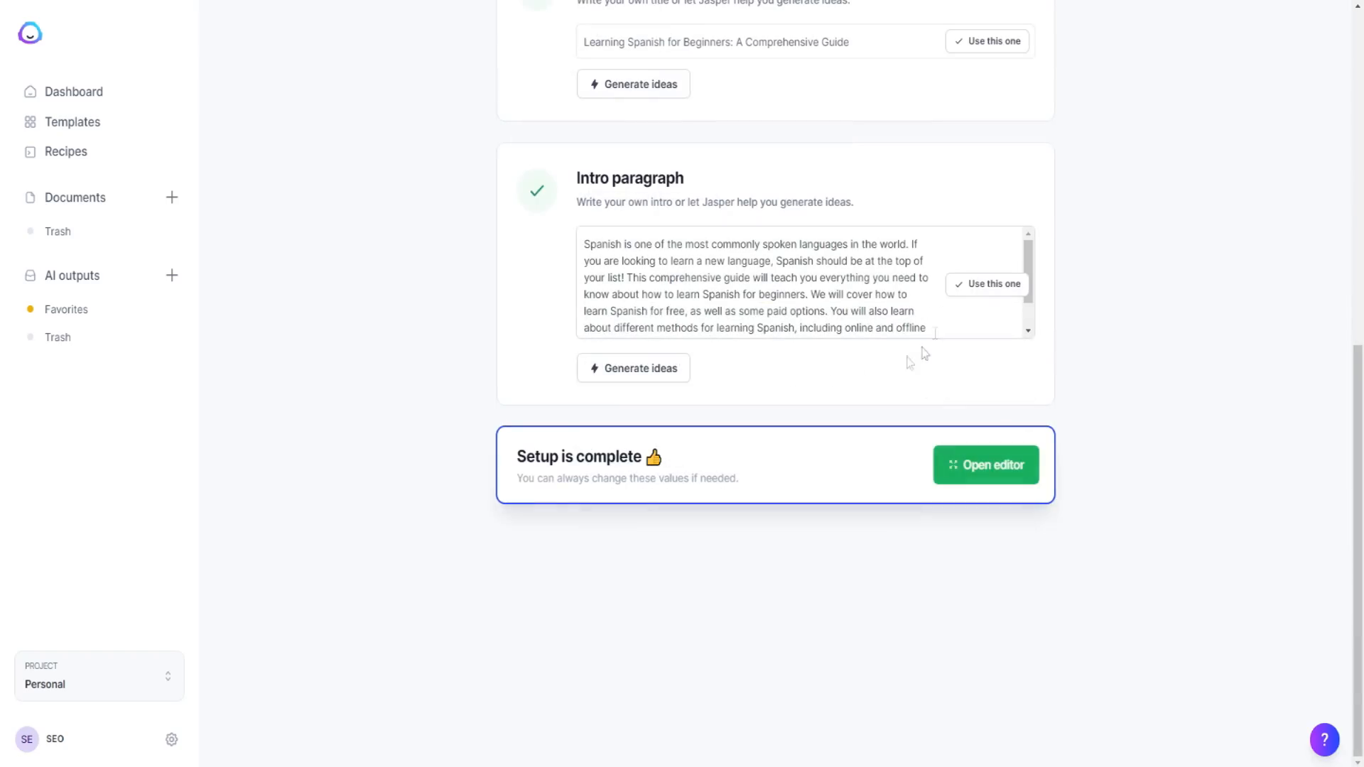
click(980, 466)
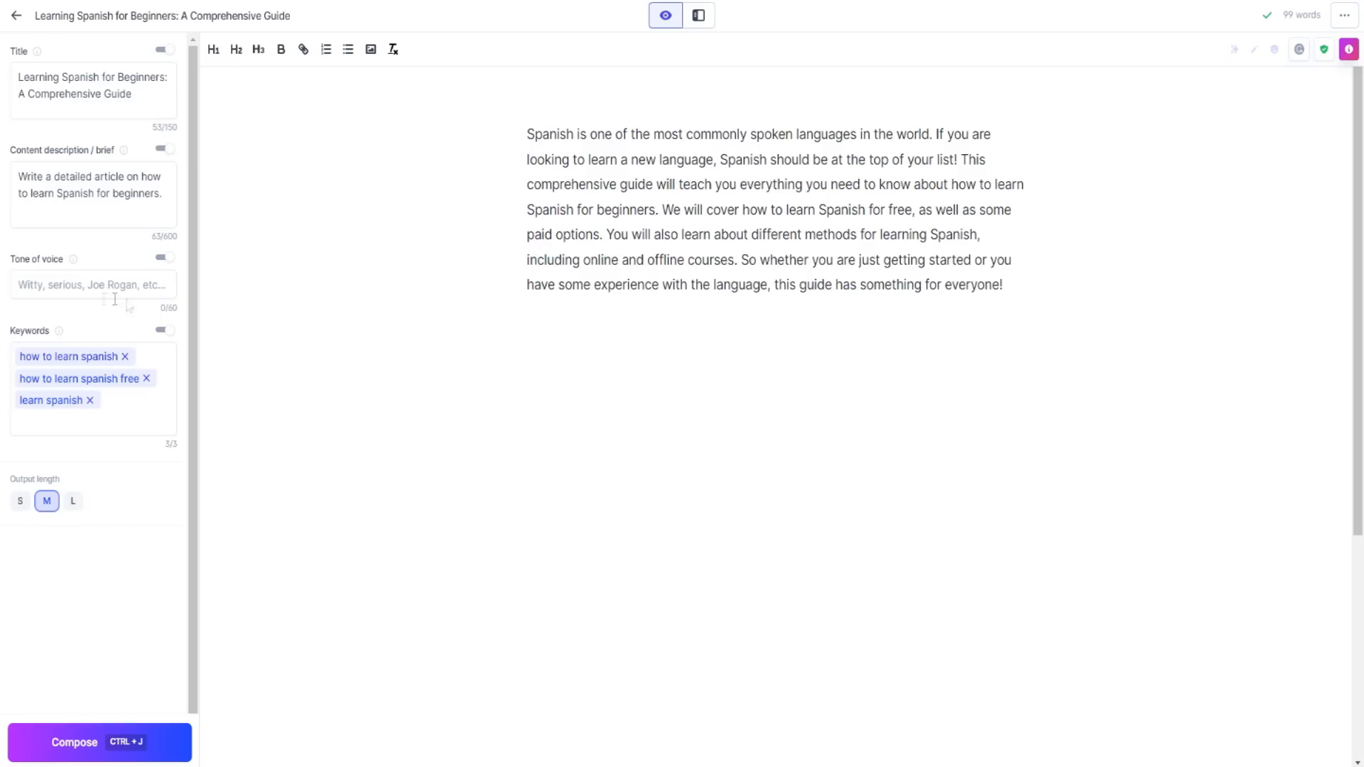
Open the tone of voice help article and read its tips, including the suggested adjectives and character names
click(74, 259)
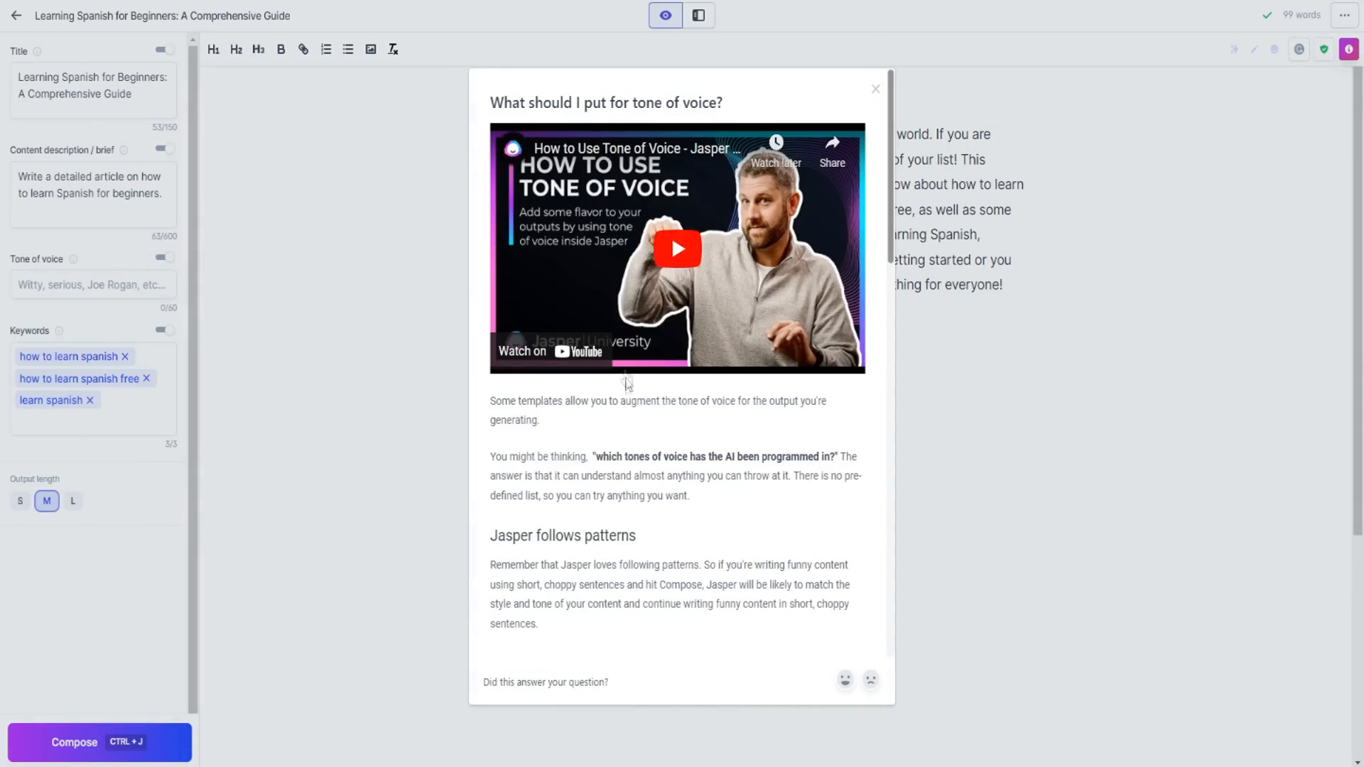
scroll(581, 341, down, 5)
scroll(581, 341, down, 5)
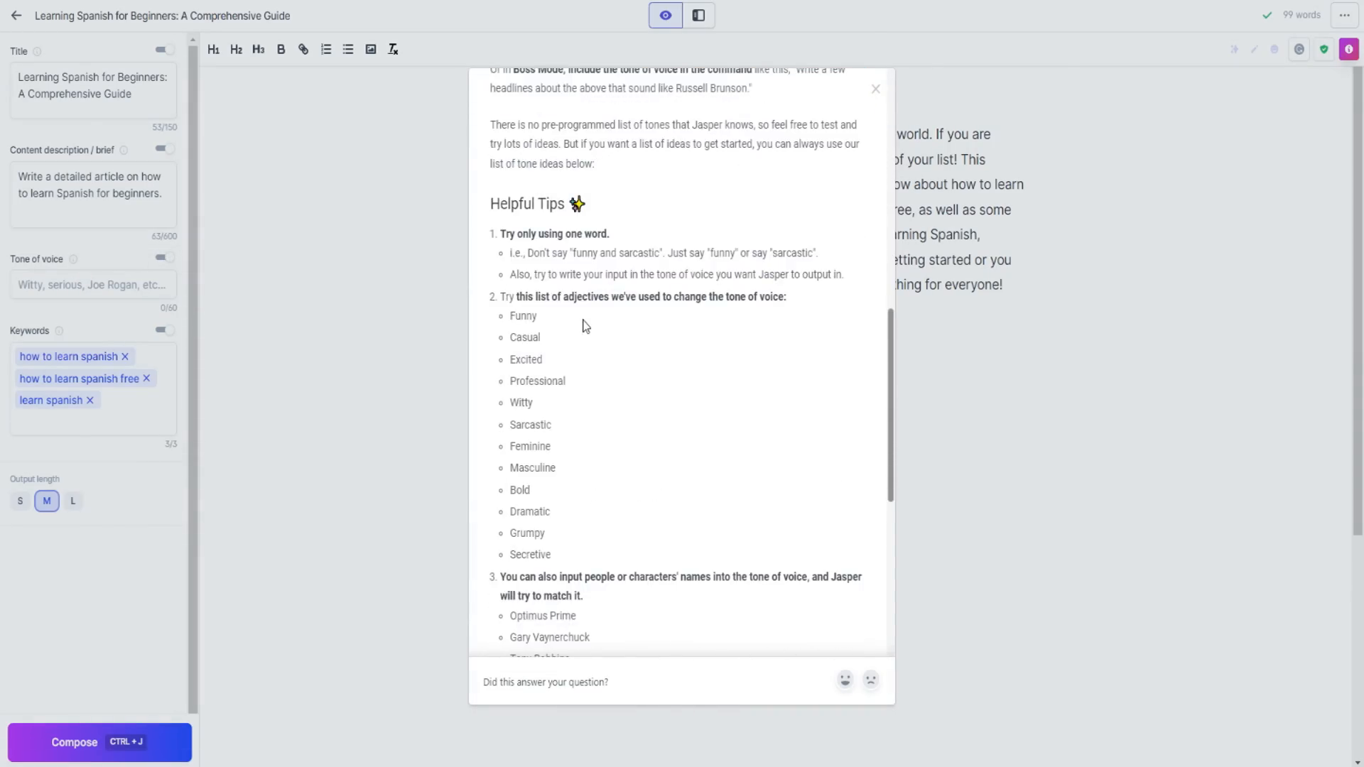
scroll(578, 342, down, 1)
drag(571, 500, 510, 500)
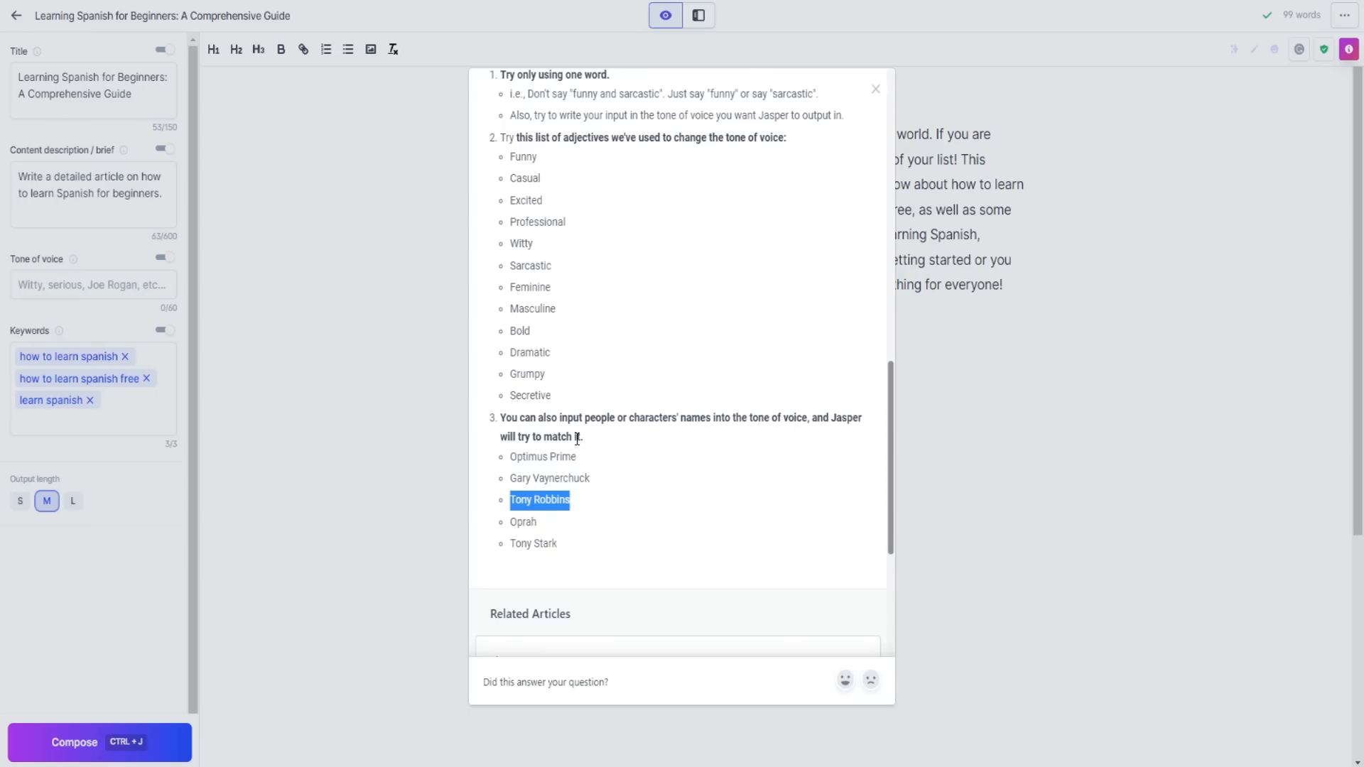
scroll(577, 440, up, 4)
Switch to Rytr and look through its list of available tones for comparison
scroll(561, 284, down, 2)
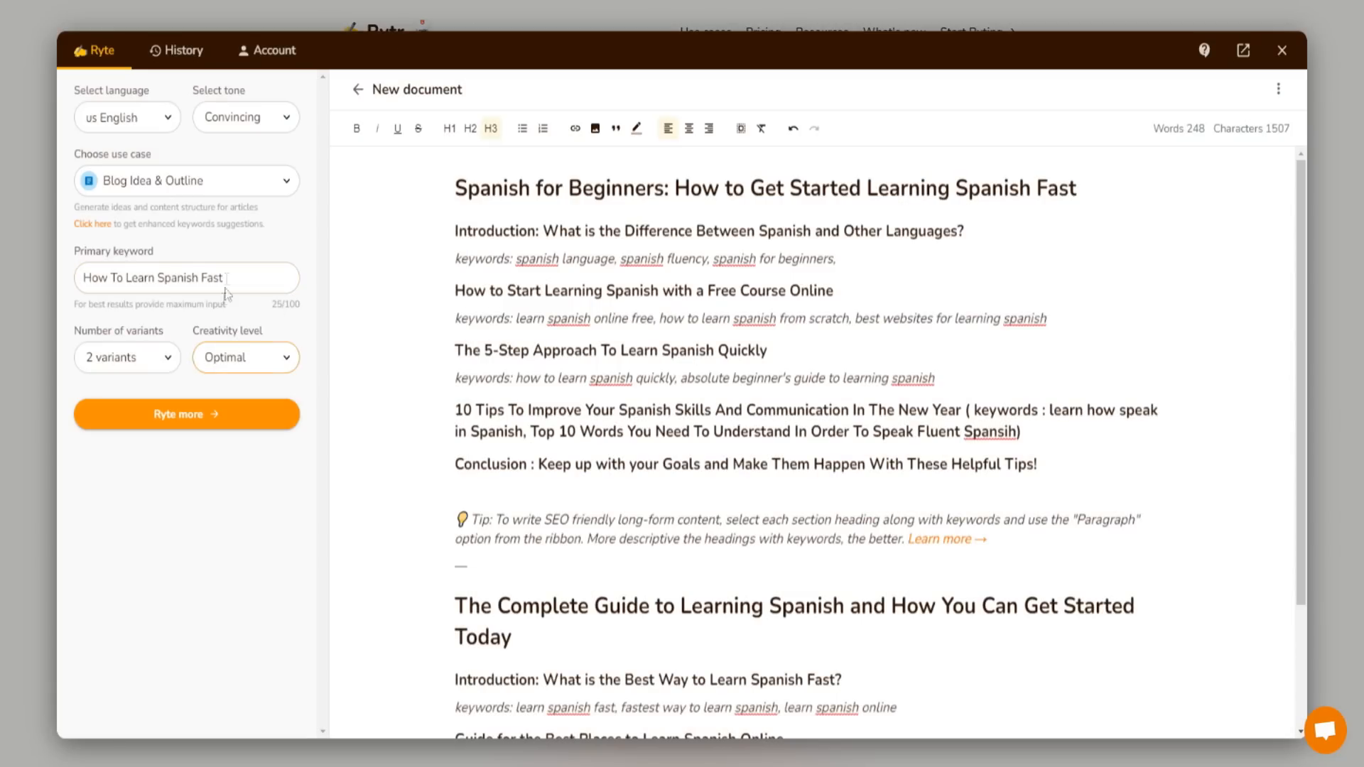
click(220, 127)
drag(303, 323, 302, 262)
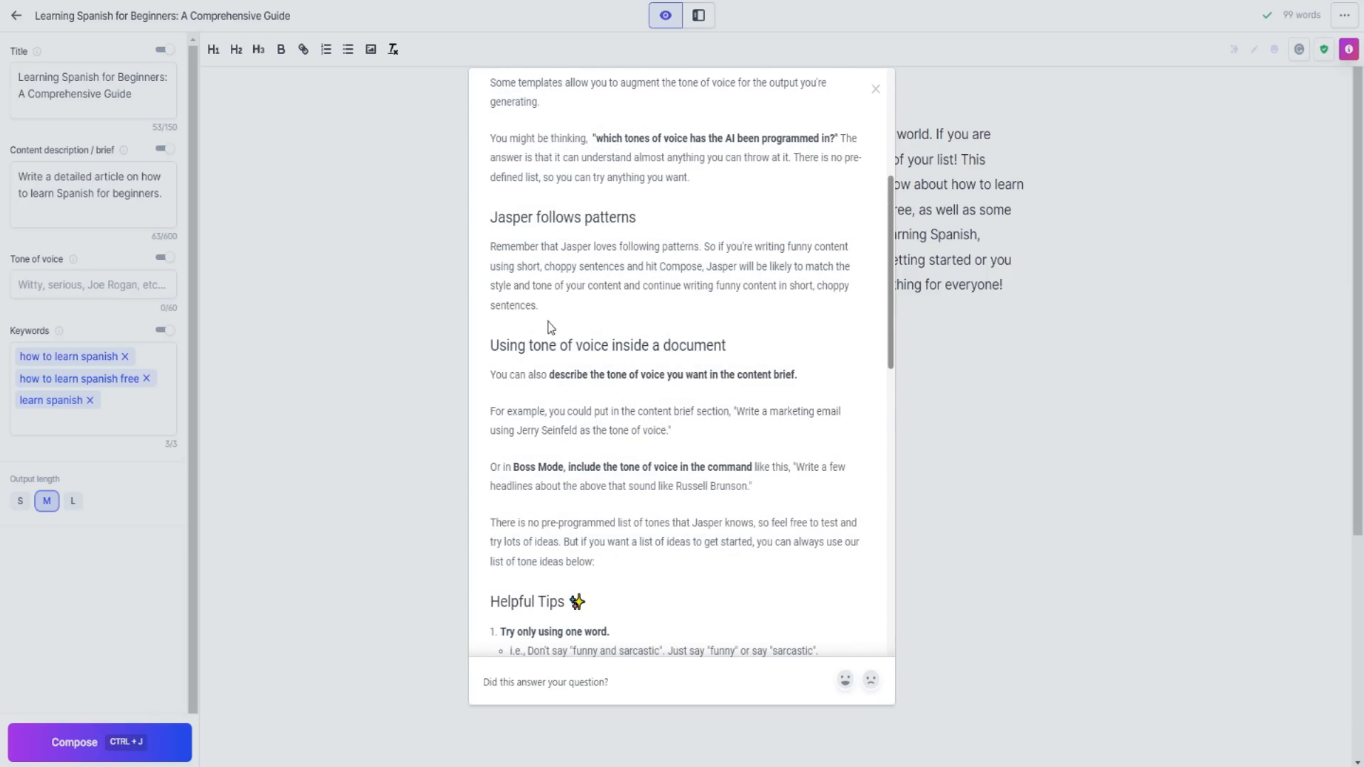
Return to Jasper, copy "Professional" from the help article's adjective list, close the article and paste it as the tone of voice
scroll(604, 297, up, 5)
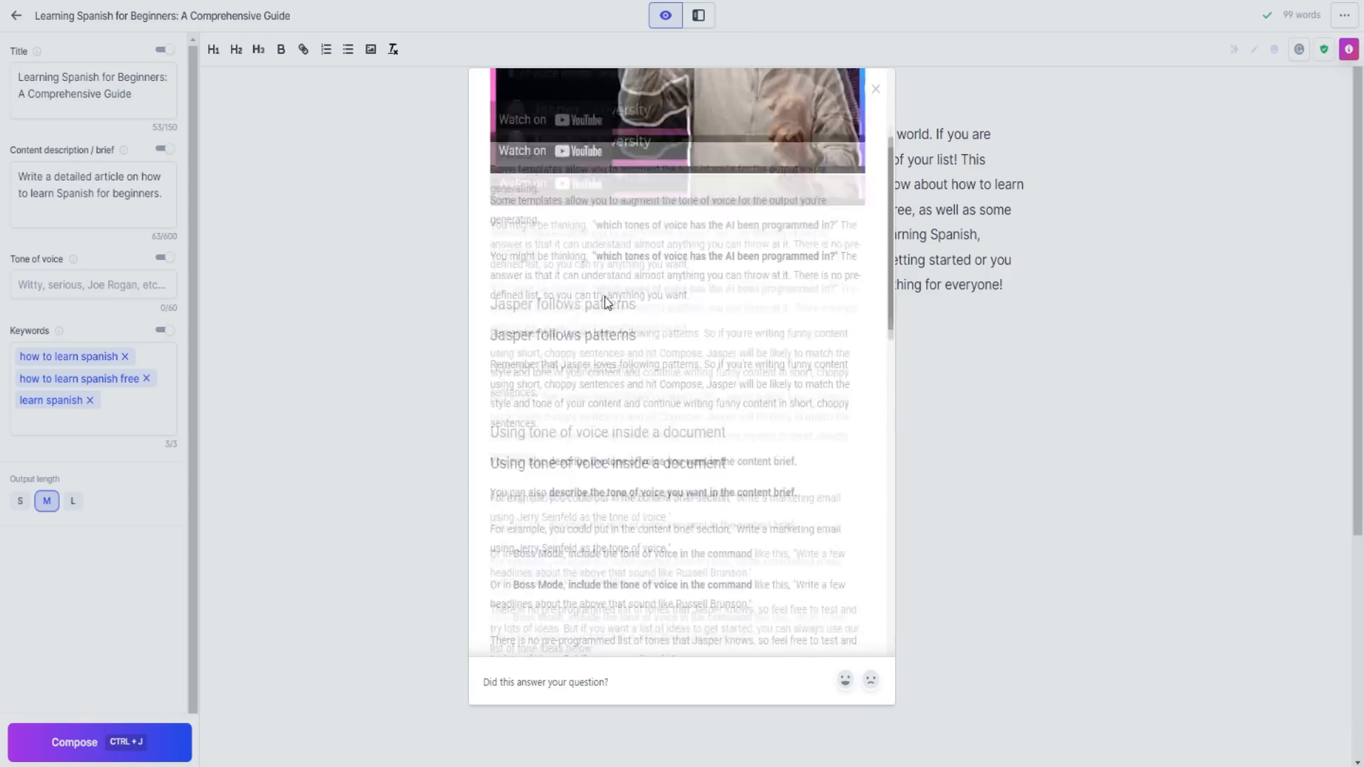
scroll(608, 305, down, 6)
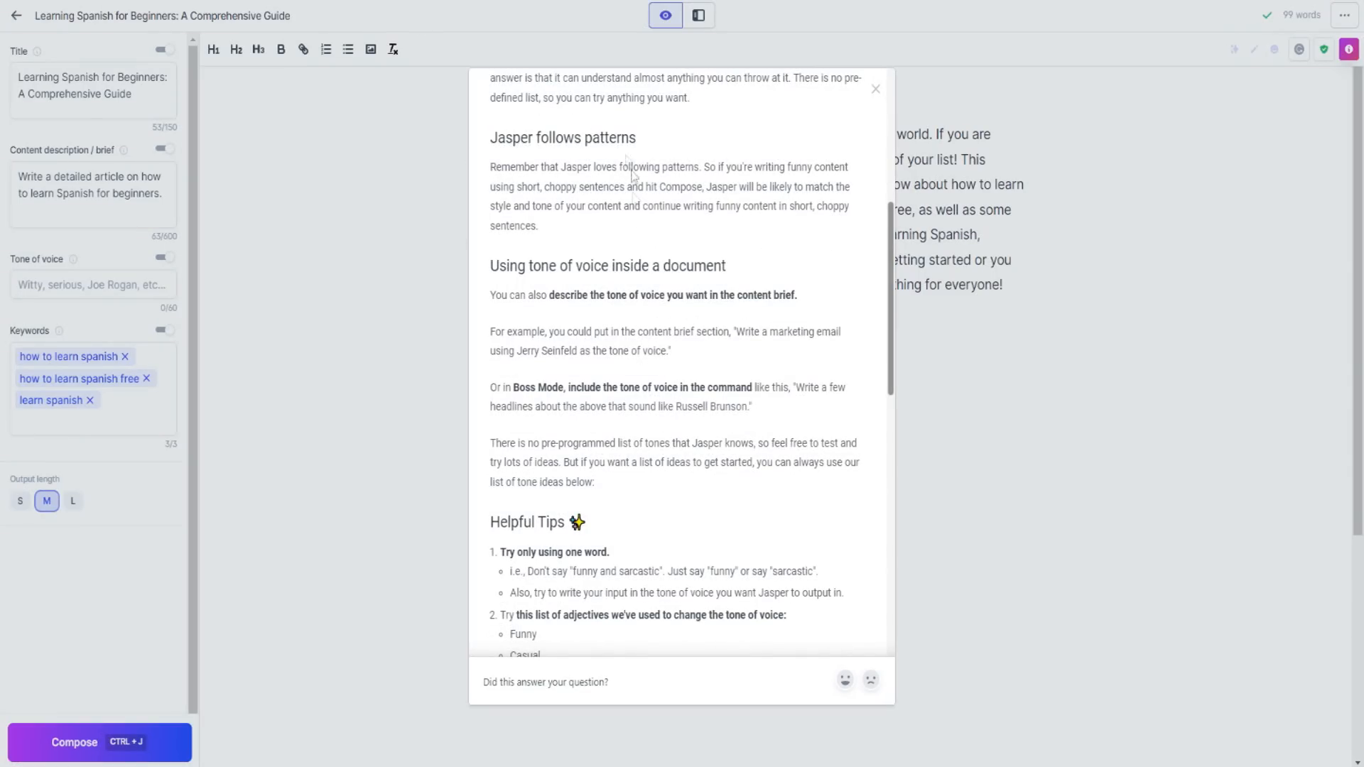
scroll(803, 186, down, 7)
drag(566, 222, 509, 222)
right_click(537, 224)
click(572, 235)
click(377, 246)
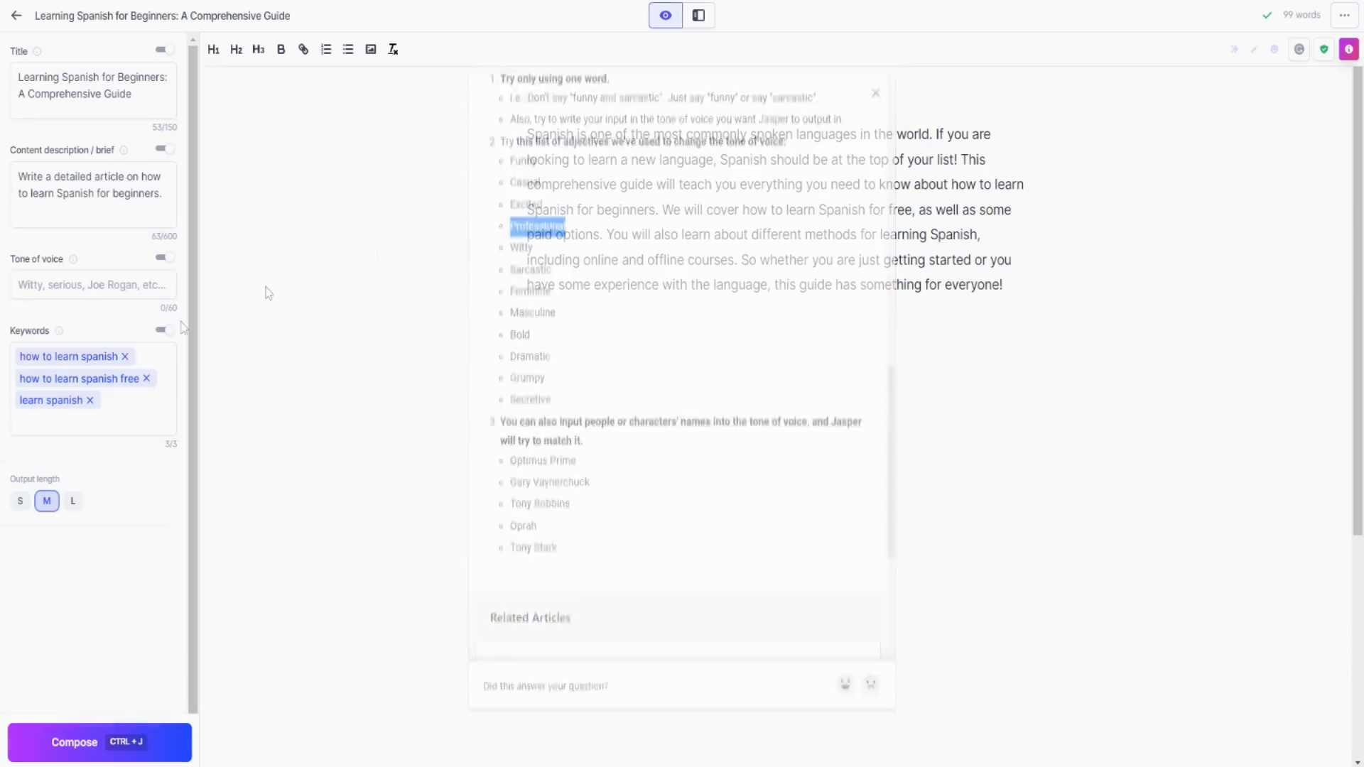
right_click(121, 284)
click(162, 404)
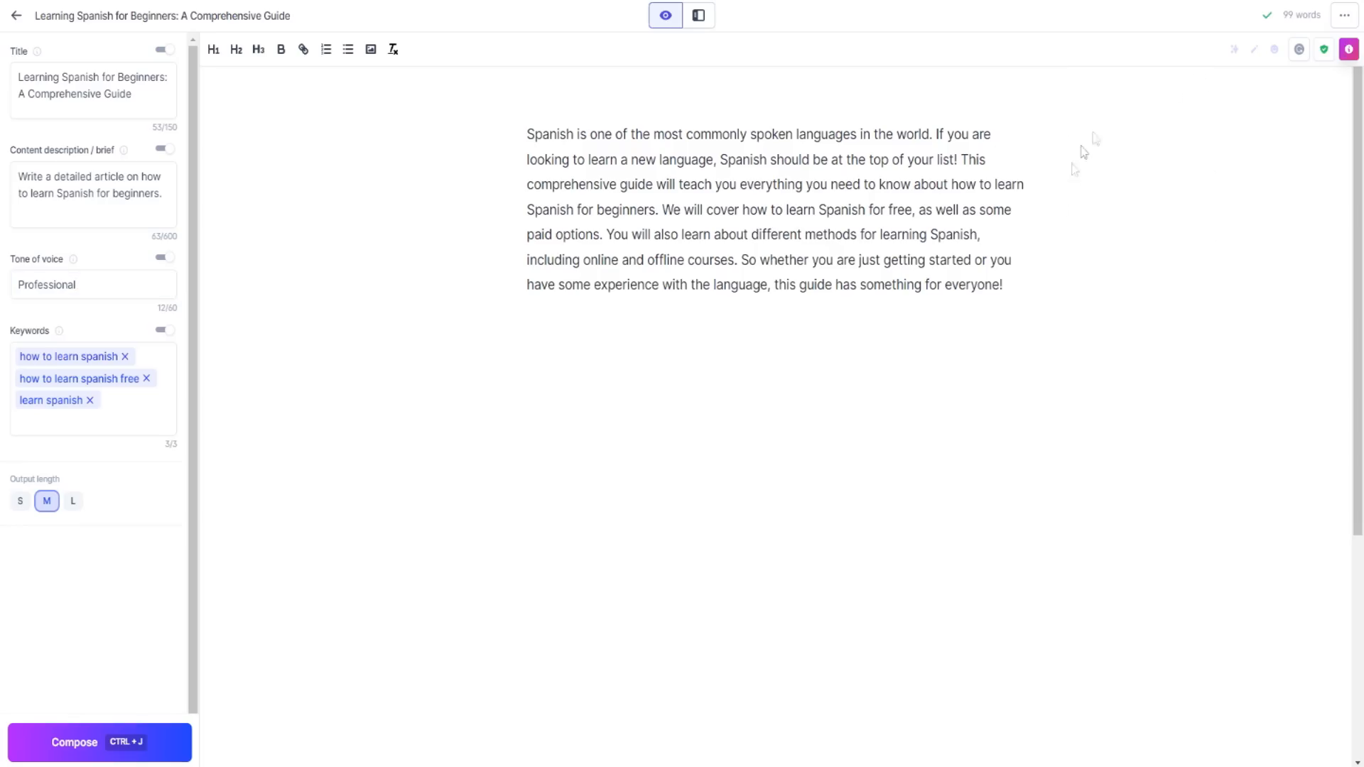
click(1322, 47)
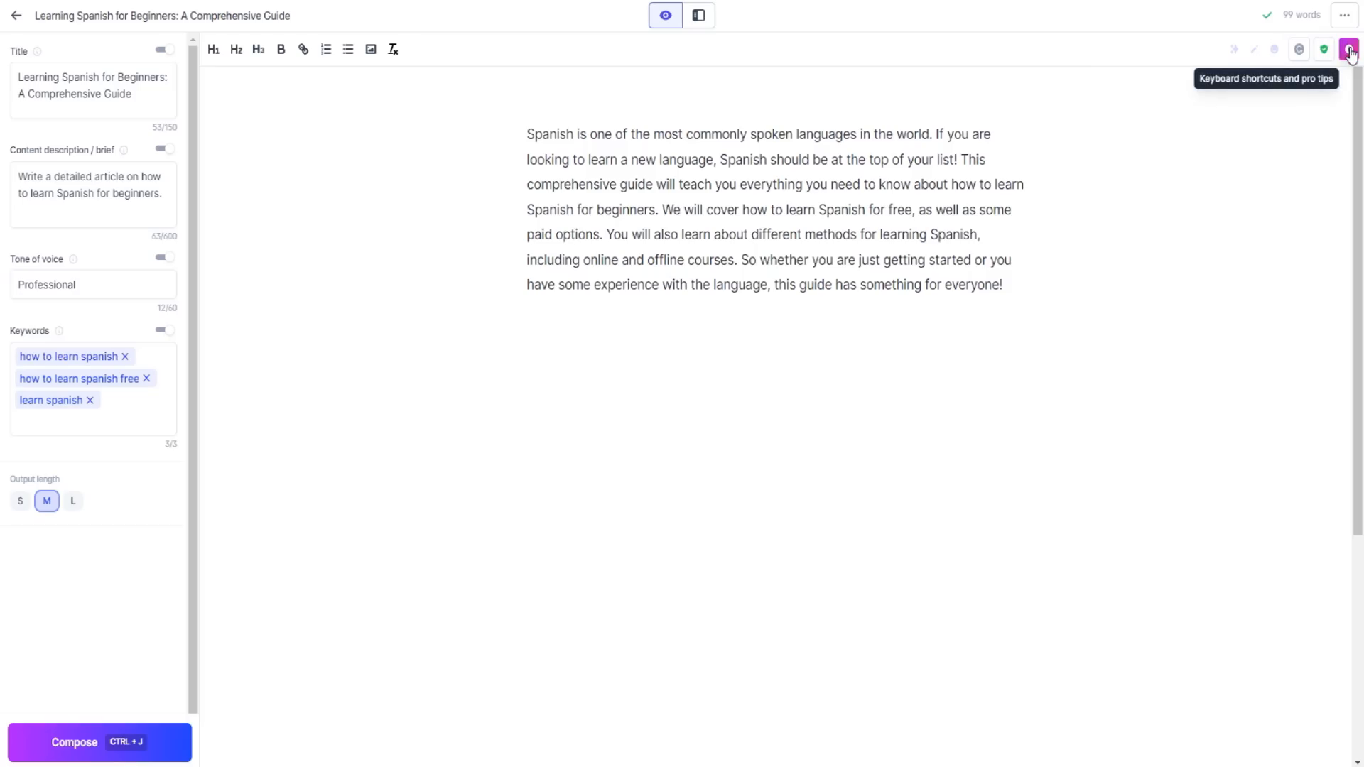
Open the editor's pro tips, read through the keyboard shortcuts section, and collapse it to show the shortcodes
click(1349, 49)
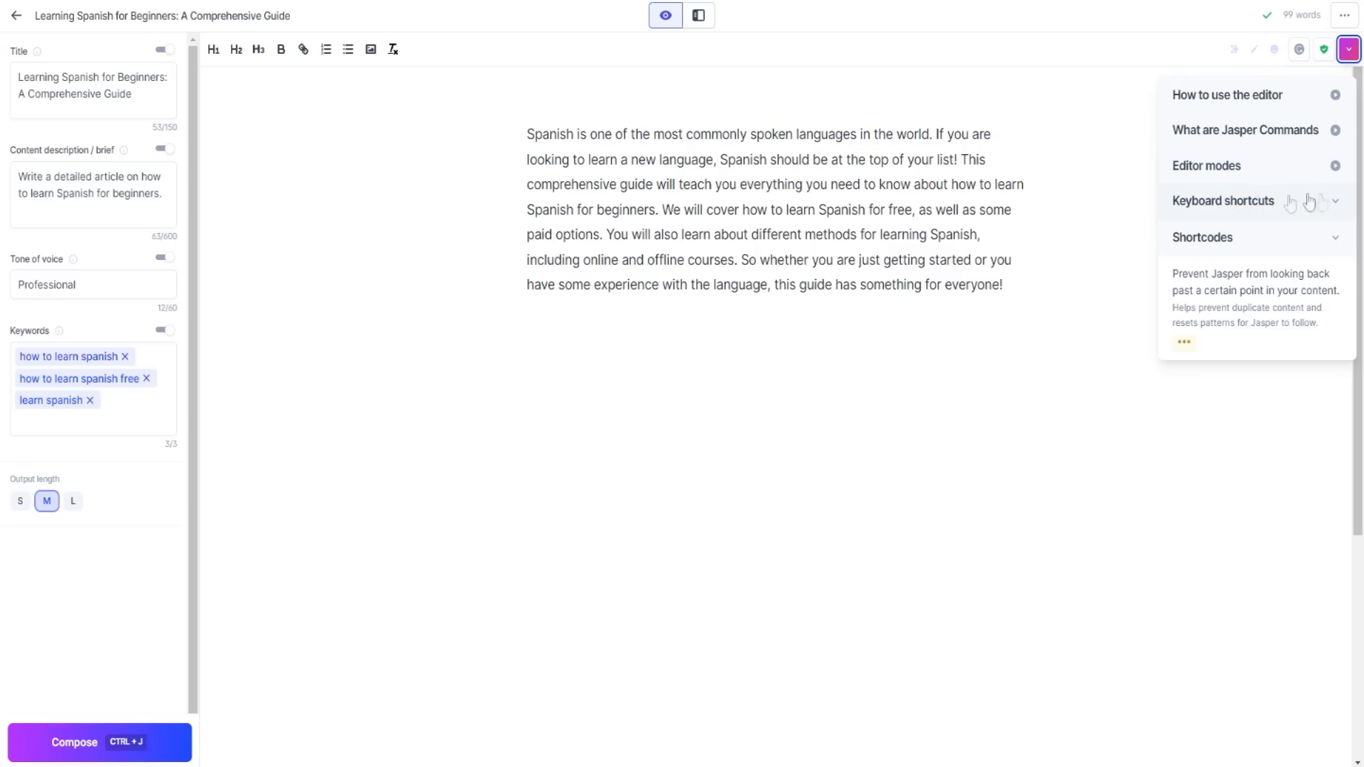
click(1278, 203)
scroll(1232, 316, down, 2)
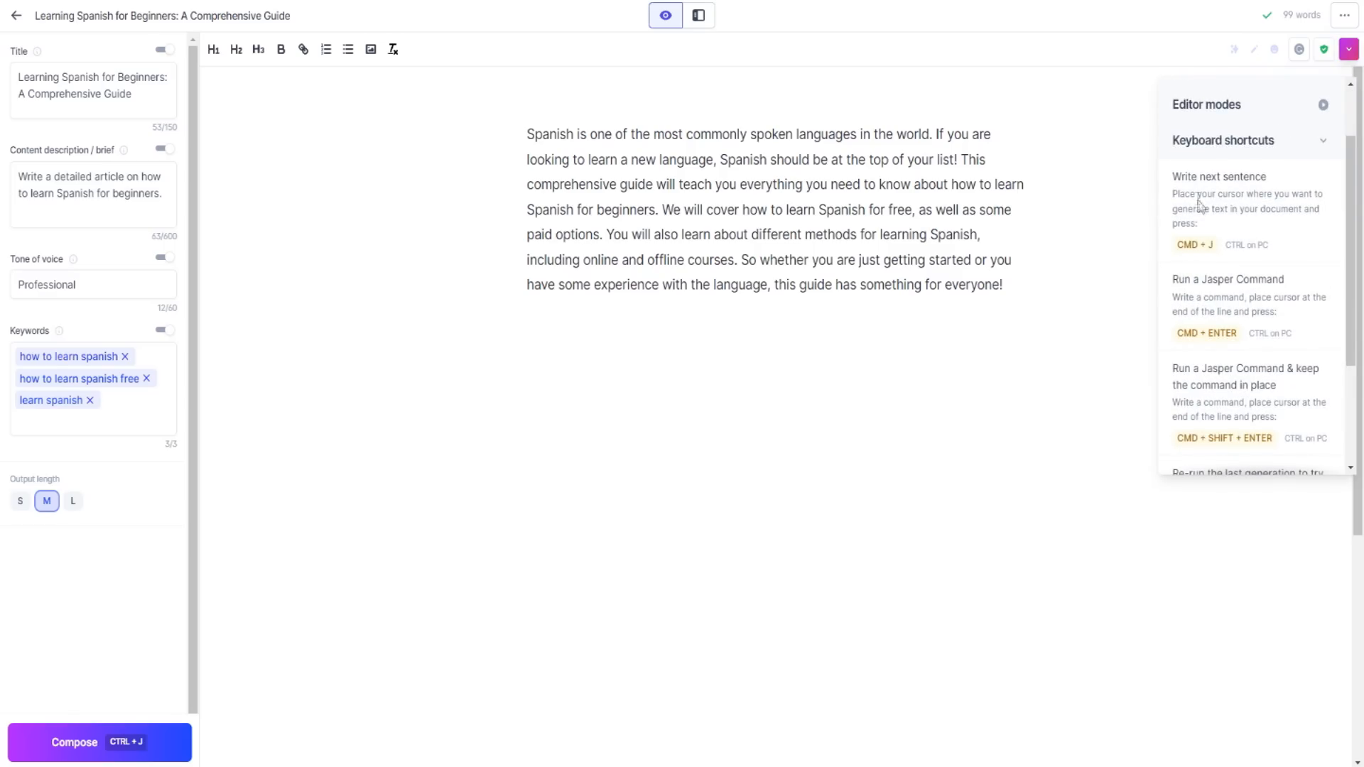
scroll(1216, 249, down, 1)
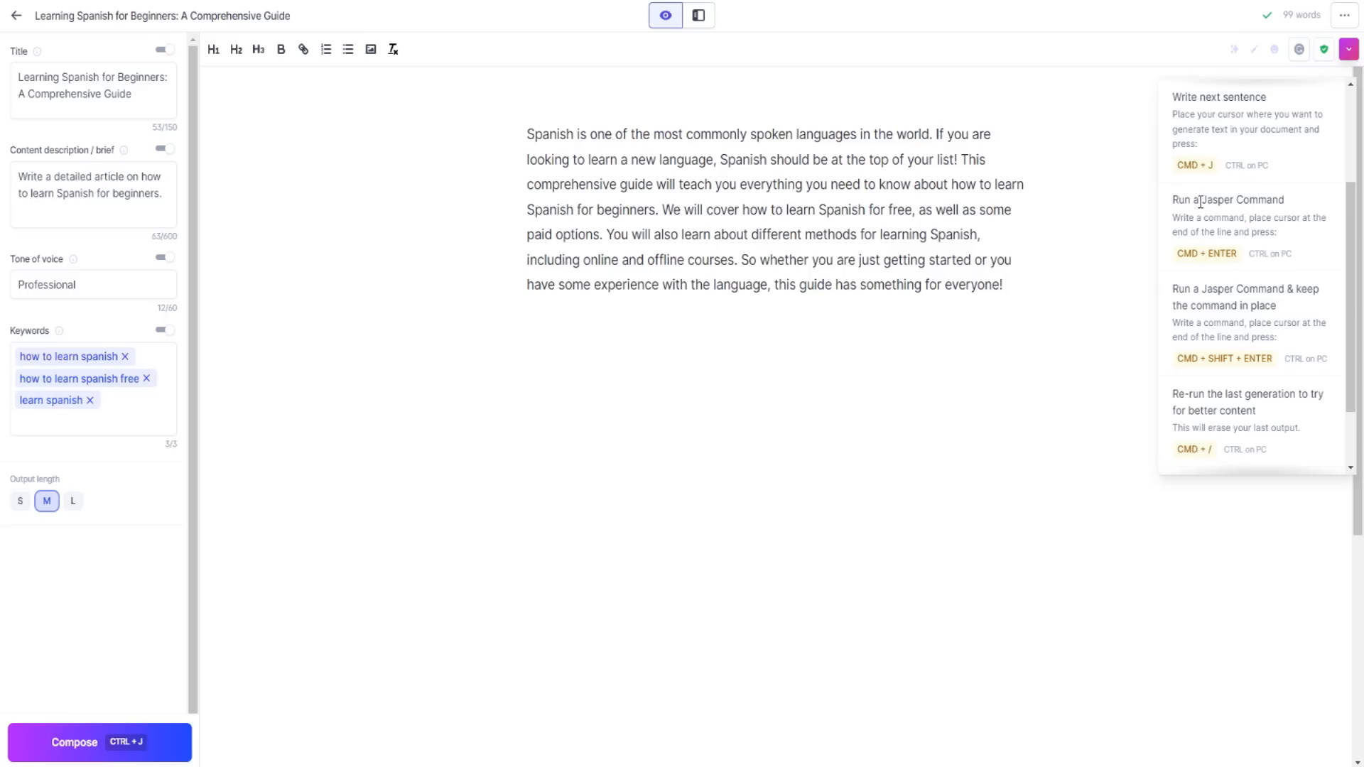
scroll(1210, 268, down, 1)
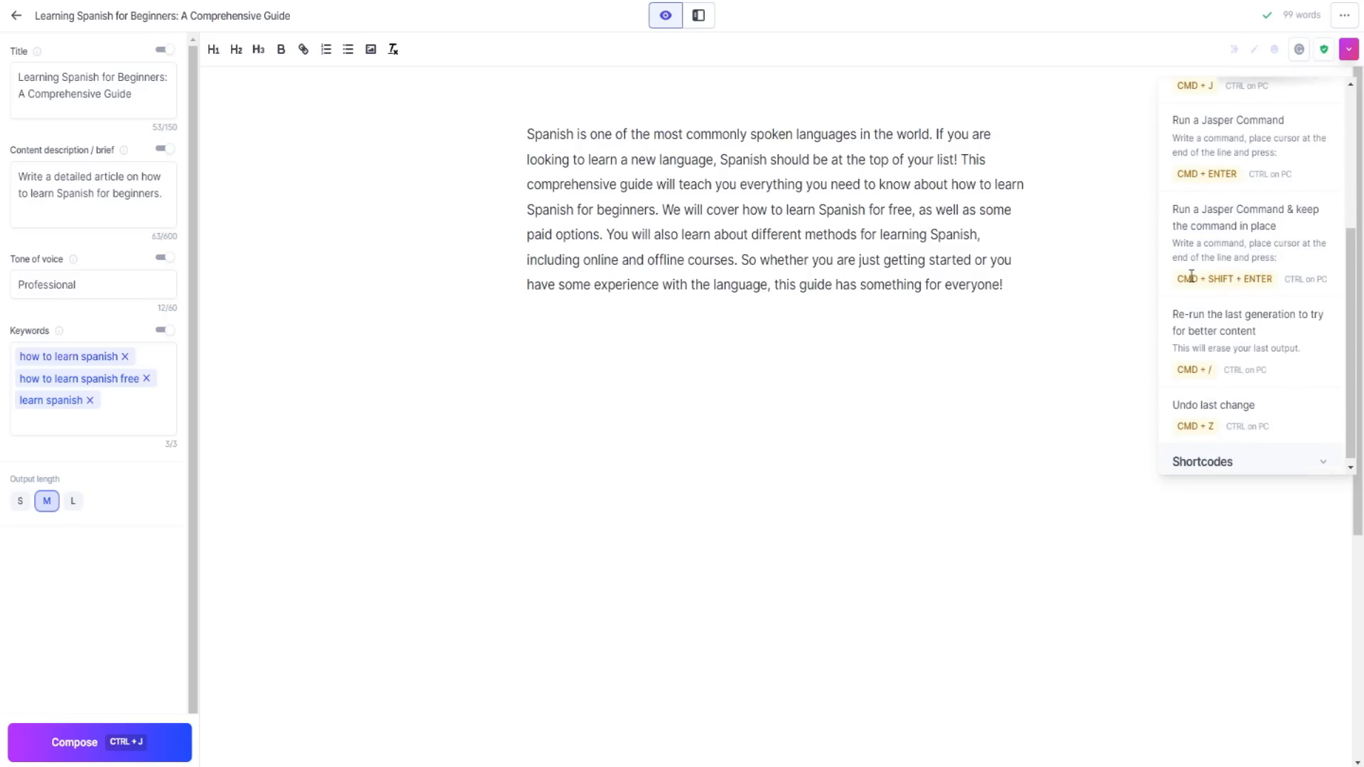
scroll(1212, 323, down, 1)
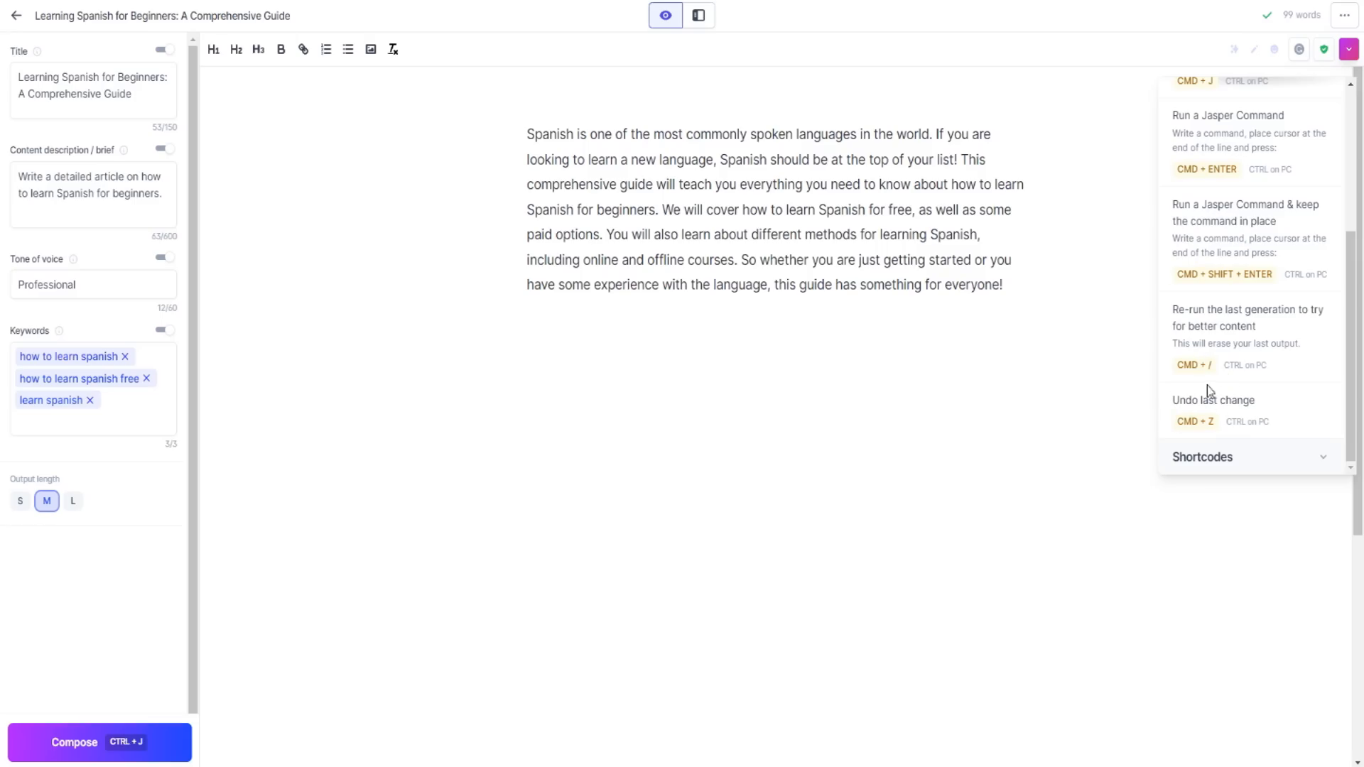
scroll(1216, 378, up, 3)
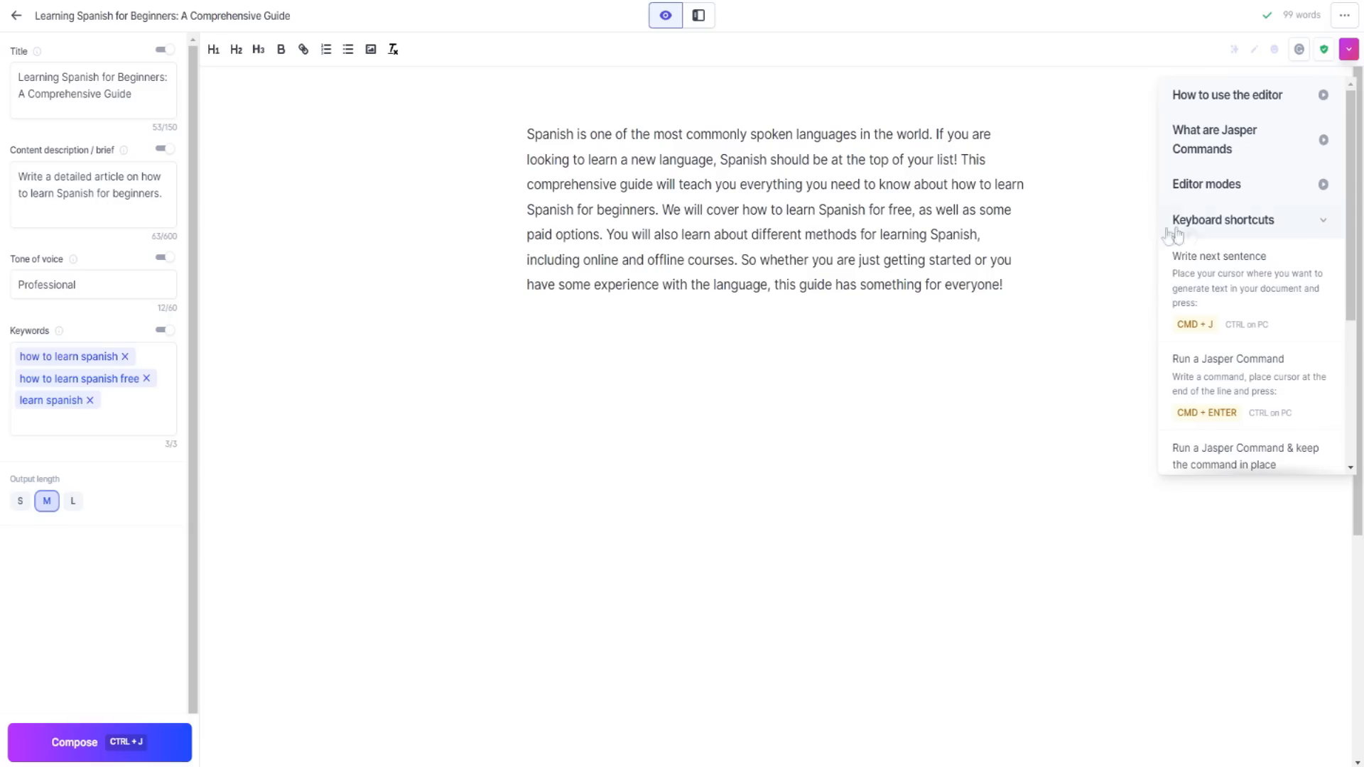
click(1239, 190)
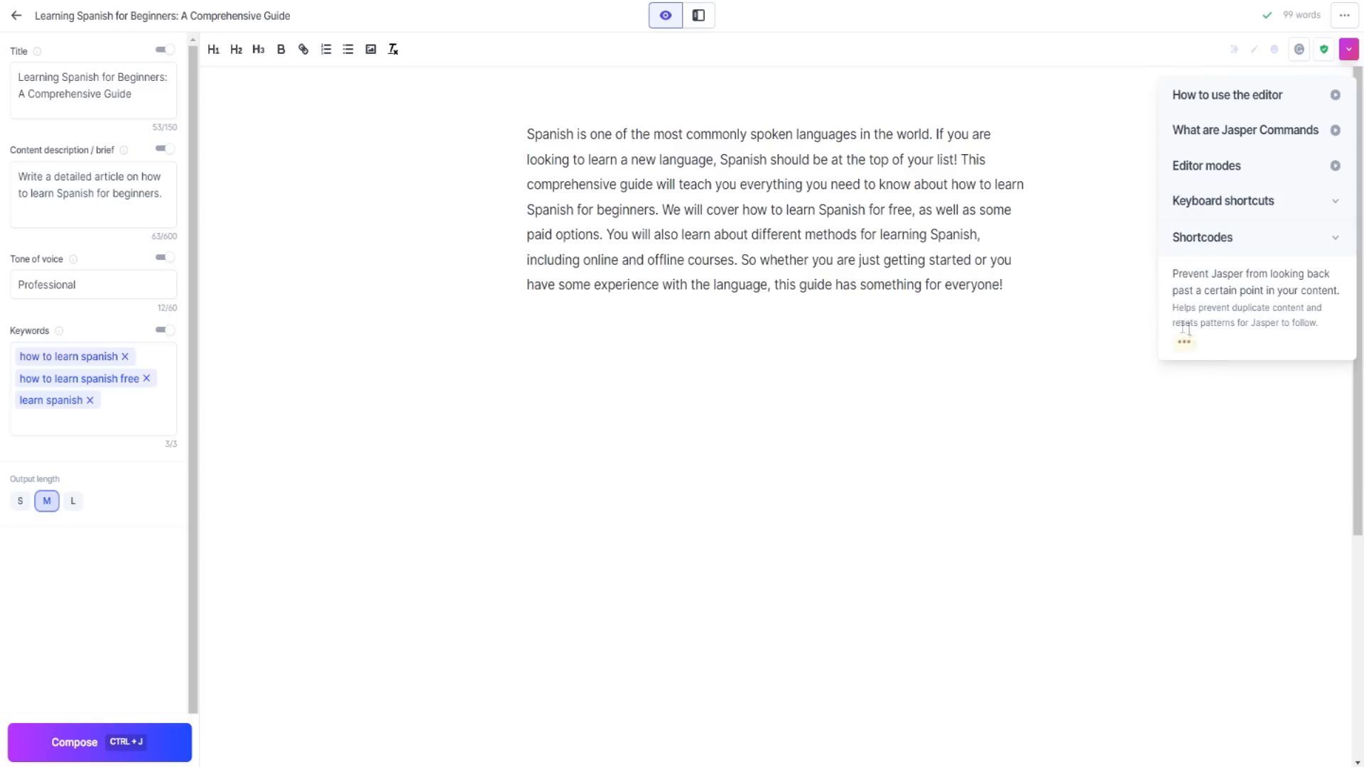
Add the "***" shortcode below the intro paragraph and review its explanation about preventing duplicate content
click(1054, 298)
drag(1241, 308, 1316, 326)
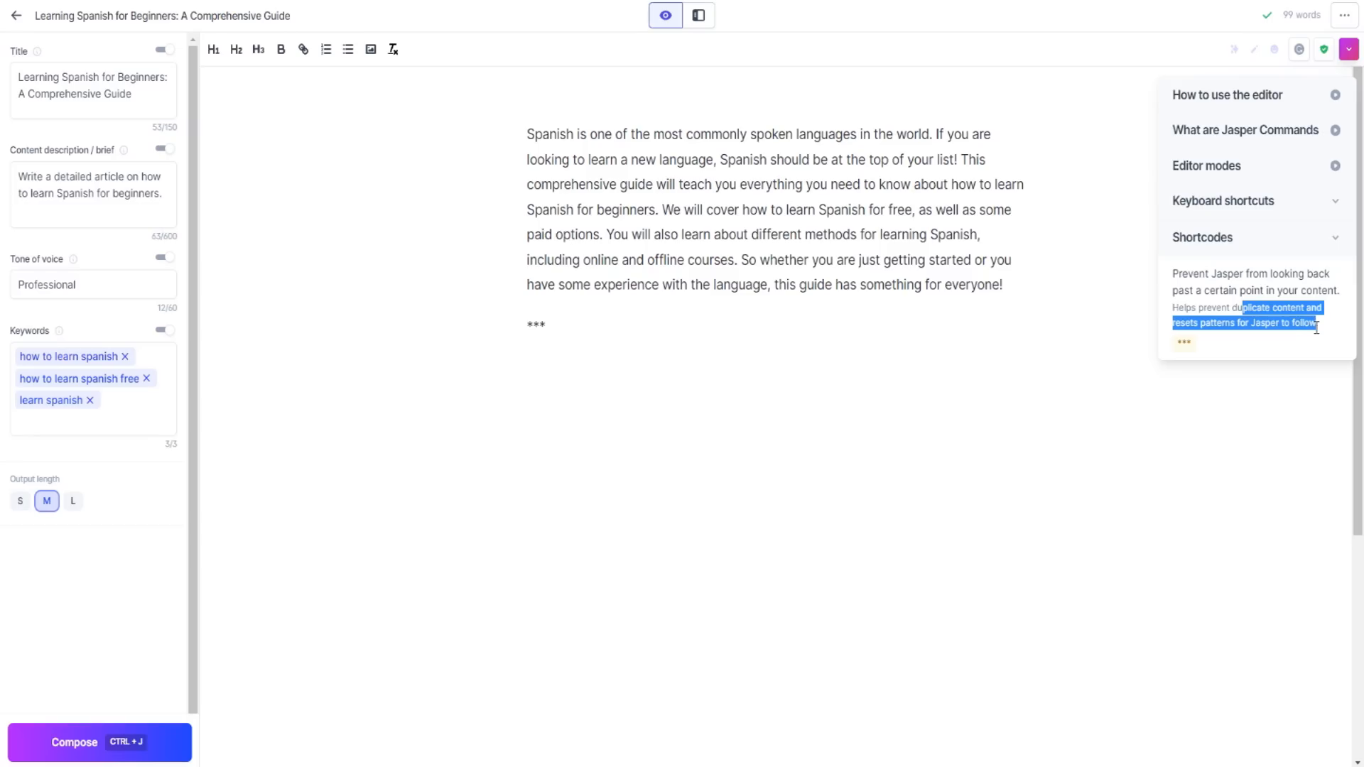
click(1268, 310)
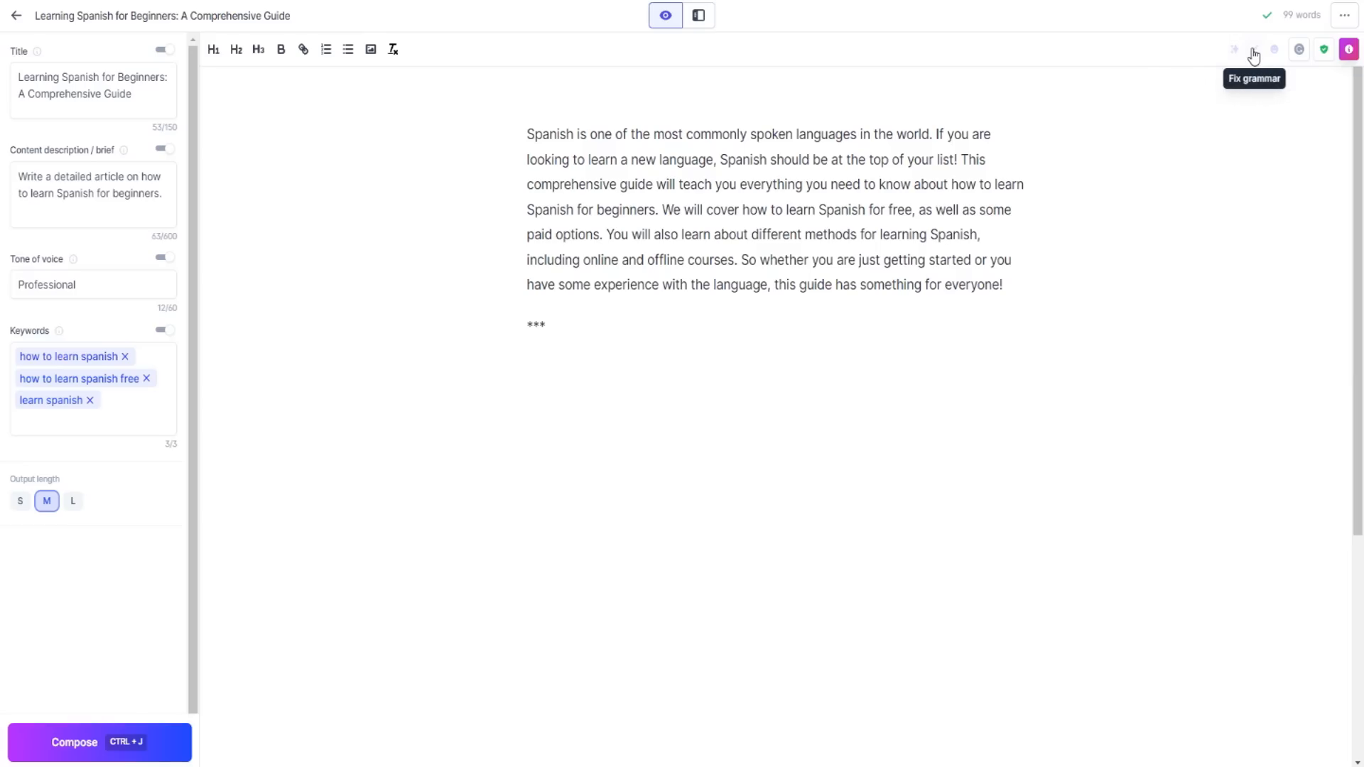
Look at the plagiarism checker options, and try the "Explain it to a 5th grader" rewrite on the whole intro paragraph
click(1324, 51)
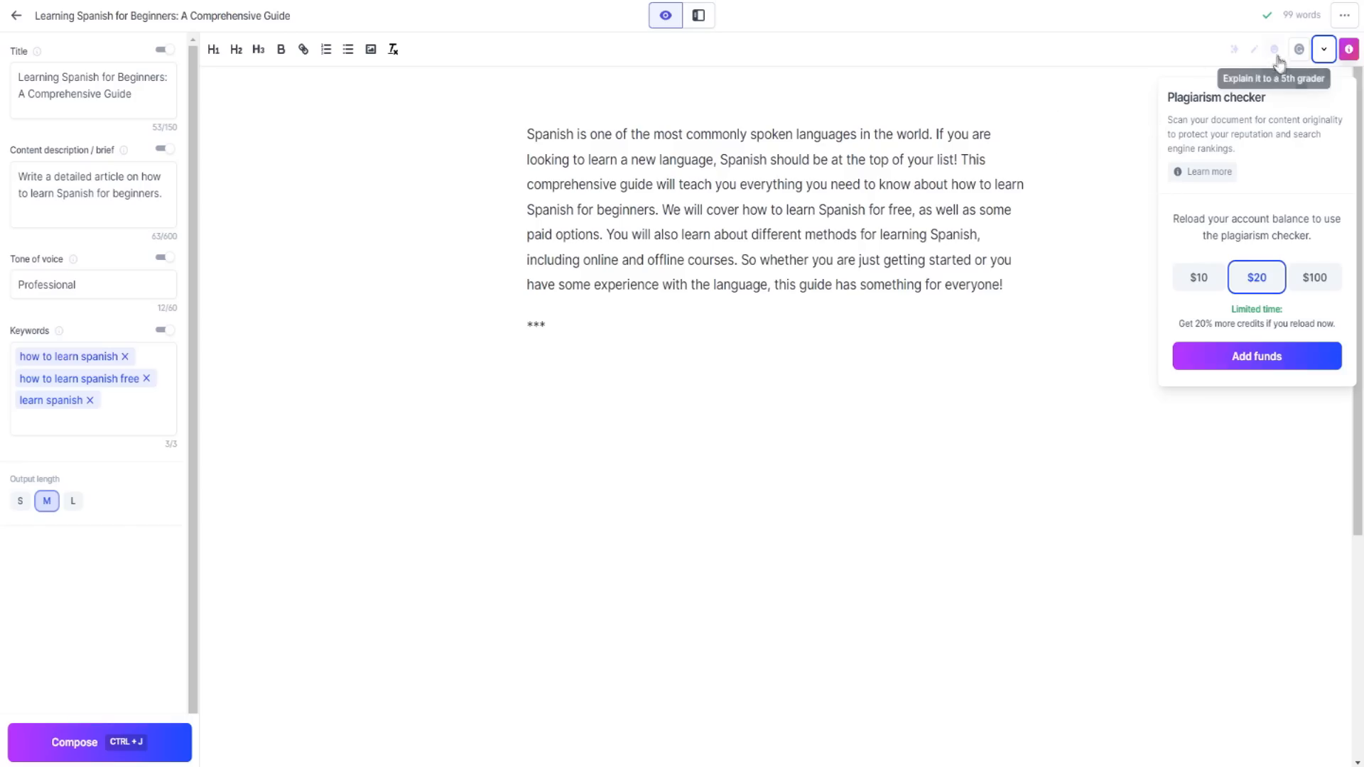
click(1323, 49)
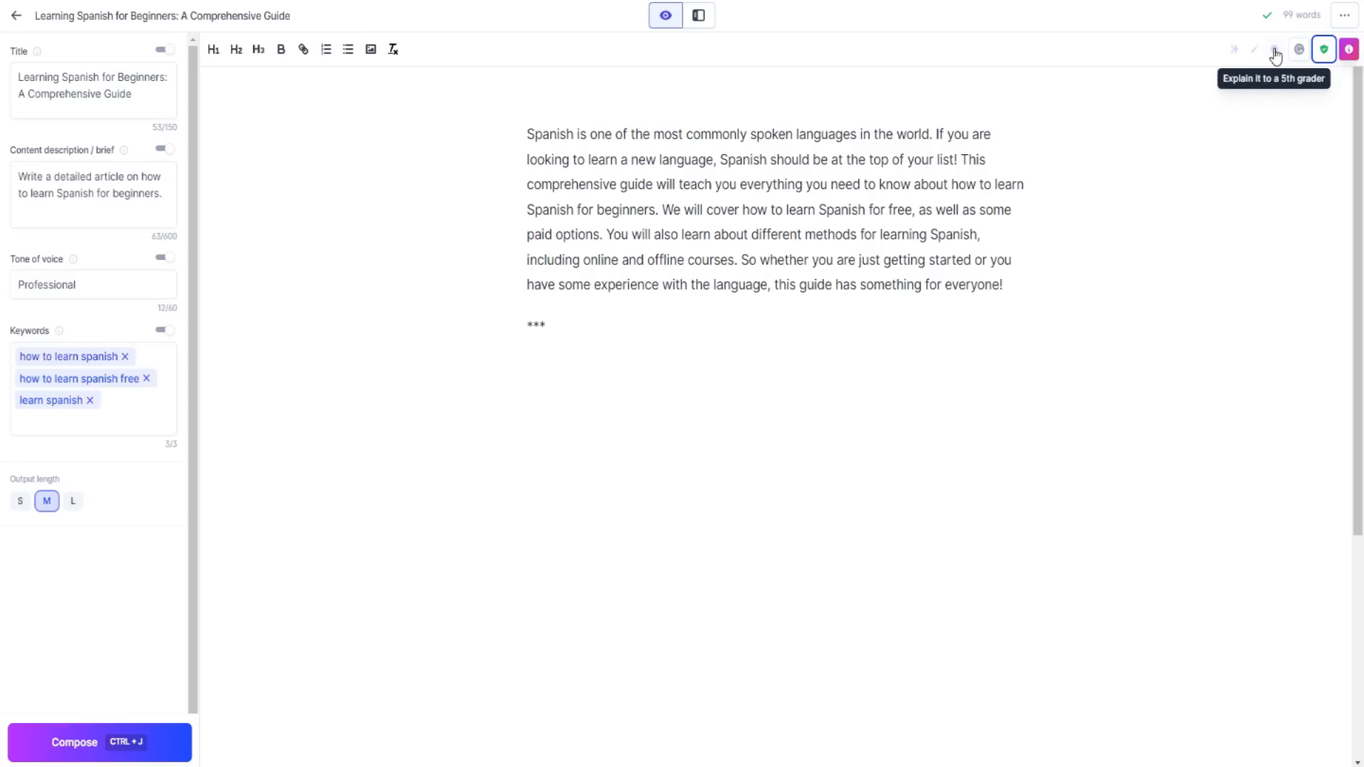
drag(1002, 284, 527, 134)
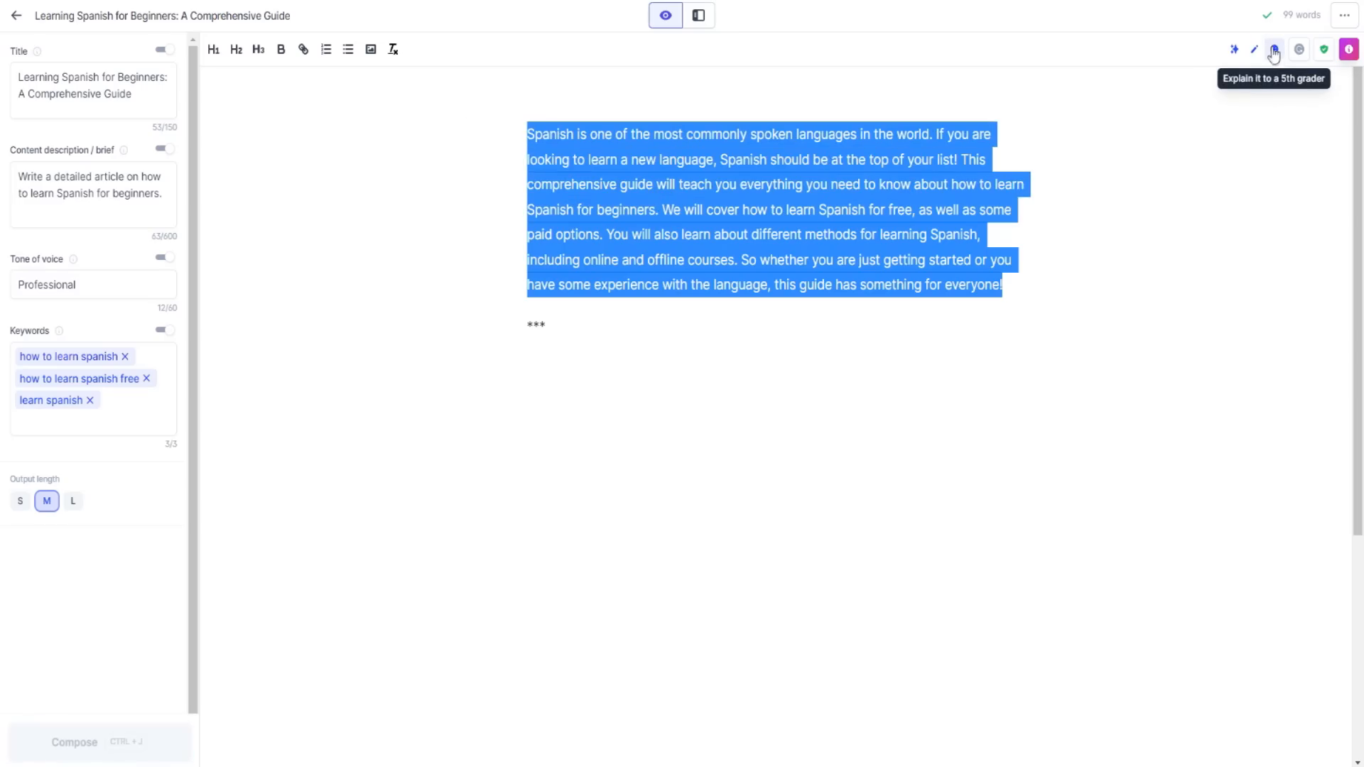
click(1273, 51)
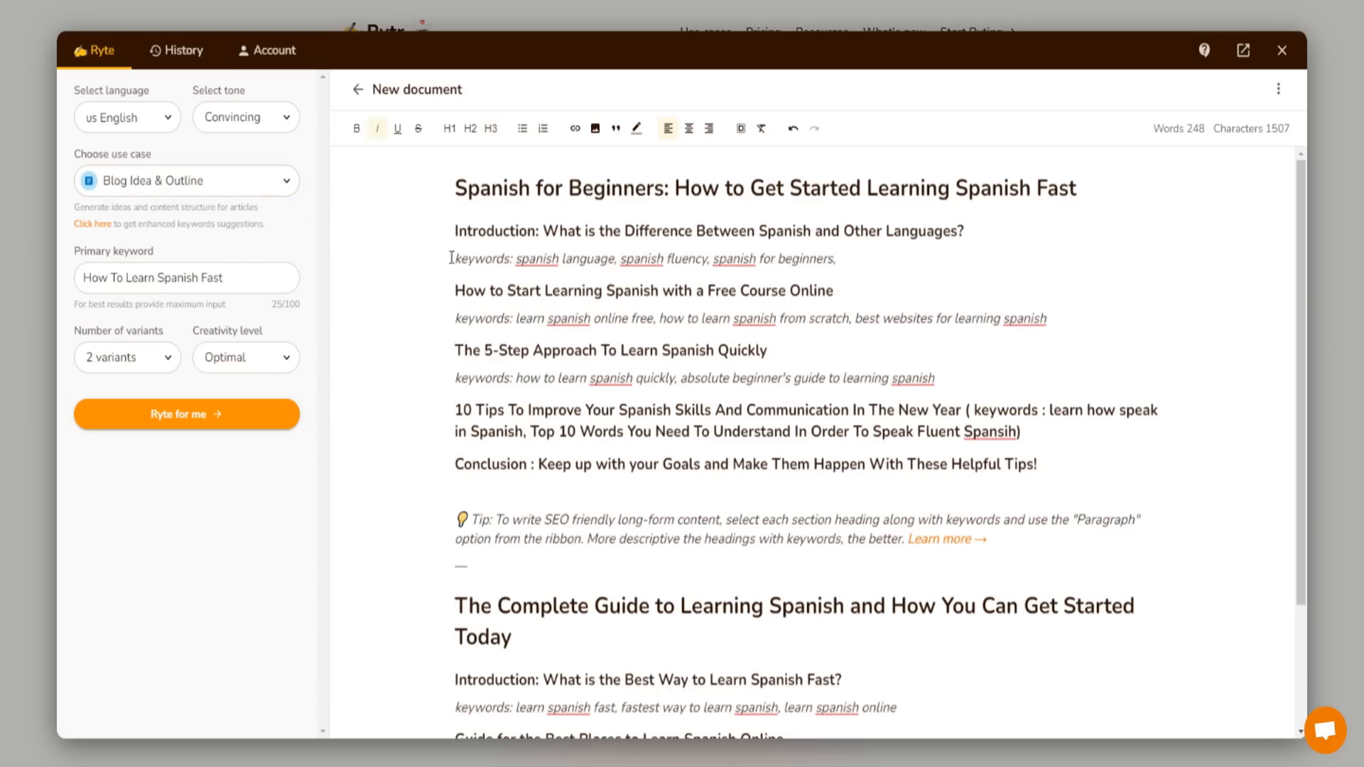
Switch to Rytr, inspect the rewriting options on the introduction keywords, and choose the "Copywriting Framework: PAS" use case
drag(519, 259, 837, 259)
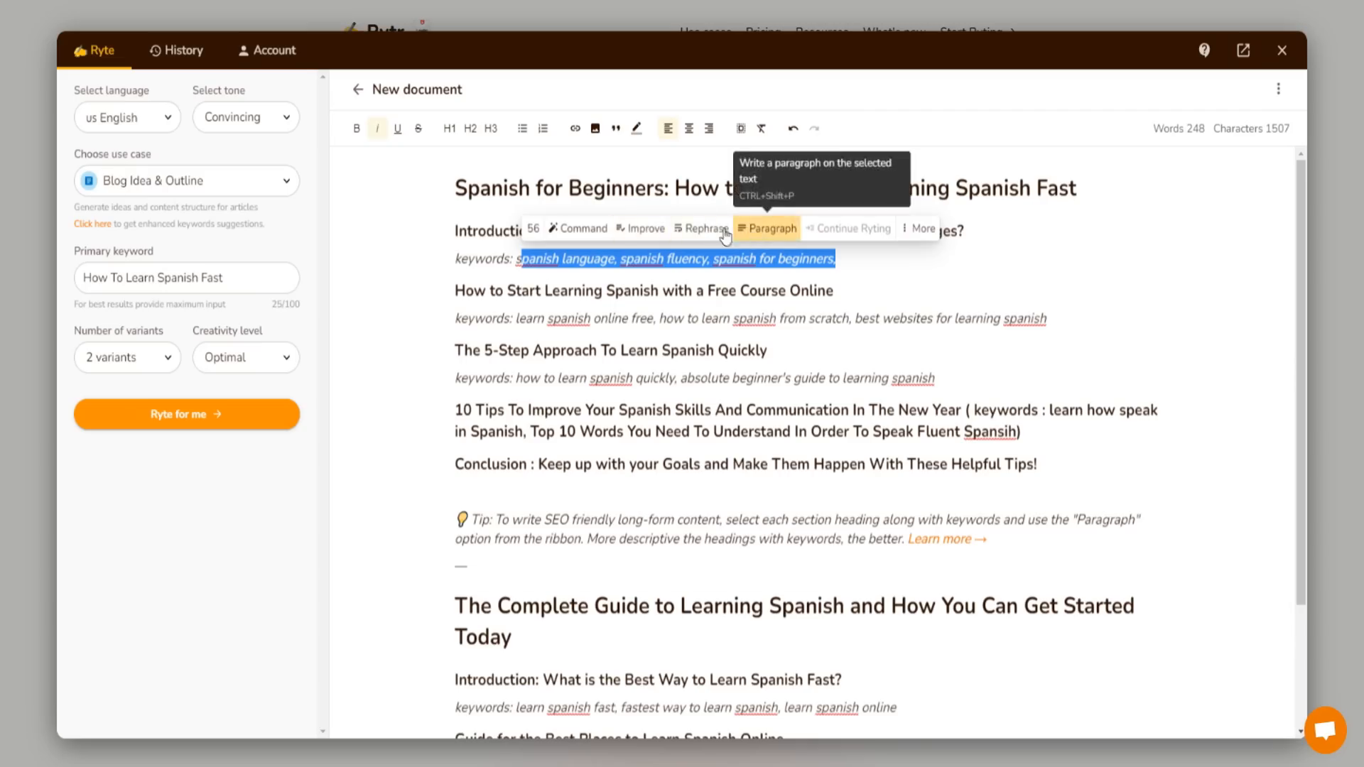
click(253, 191)
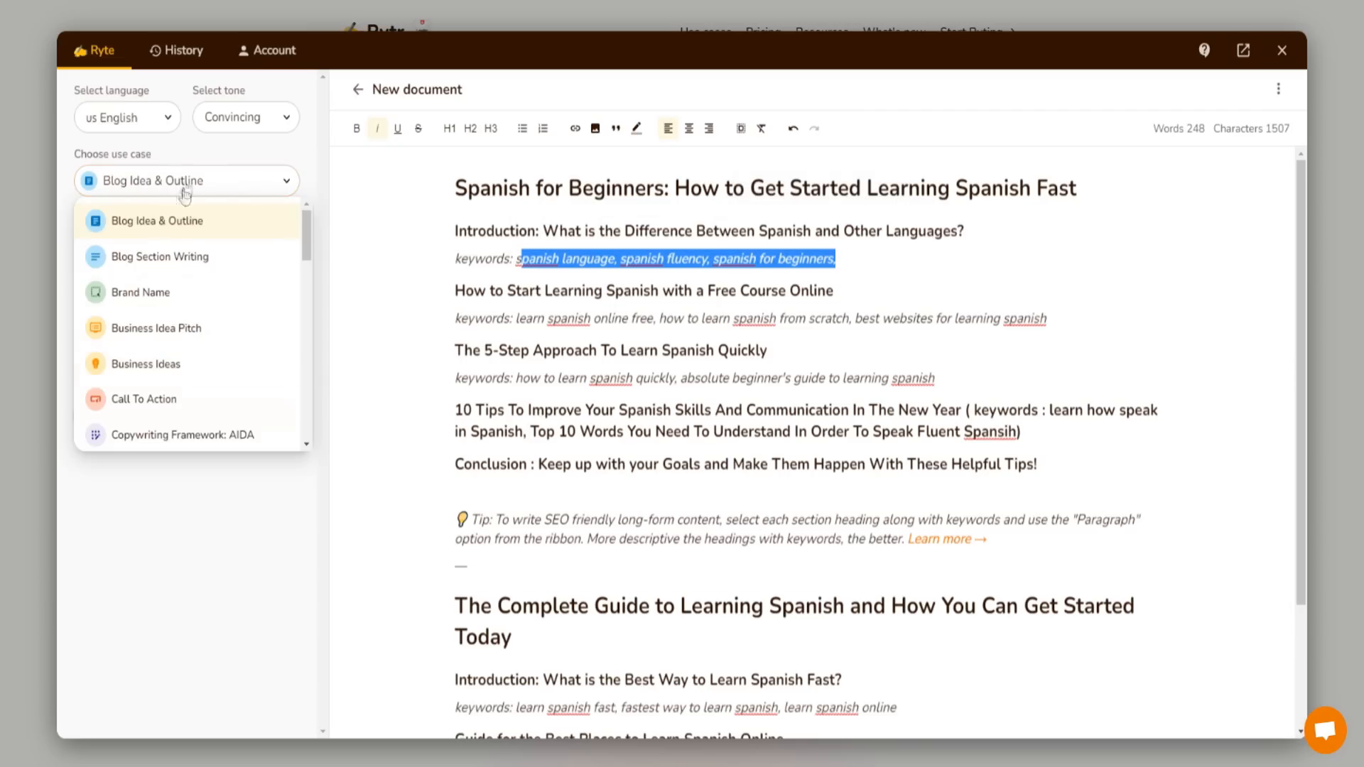
scroll(198, 260, down, 2)
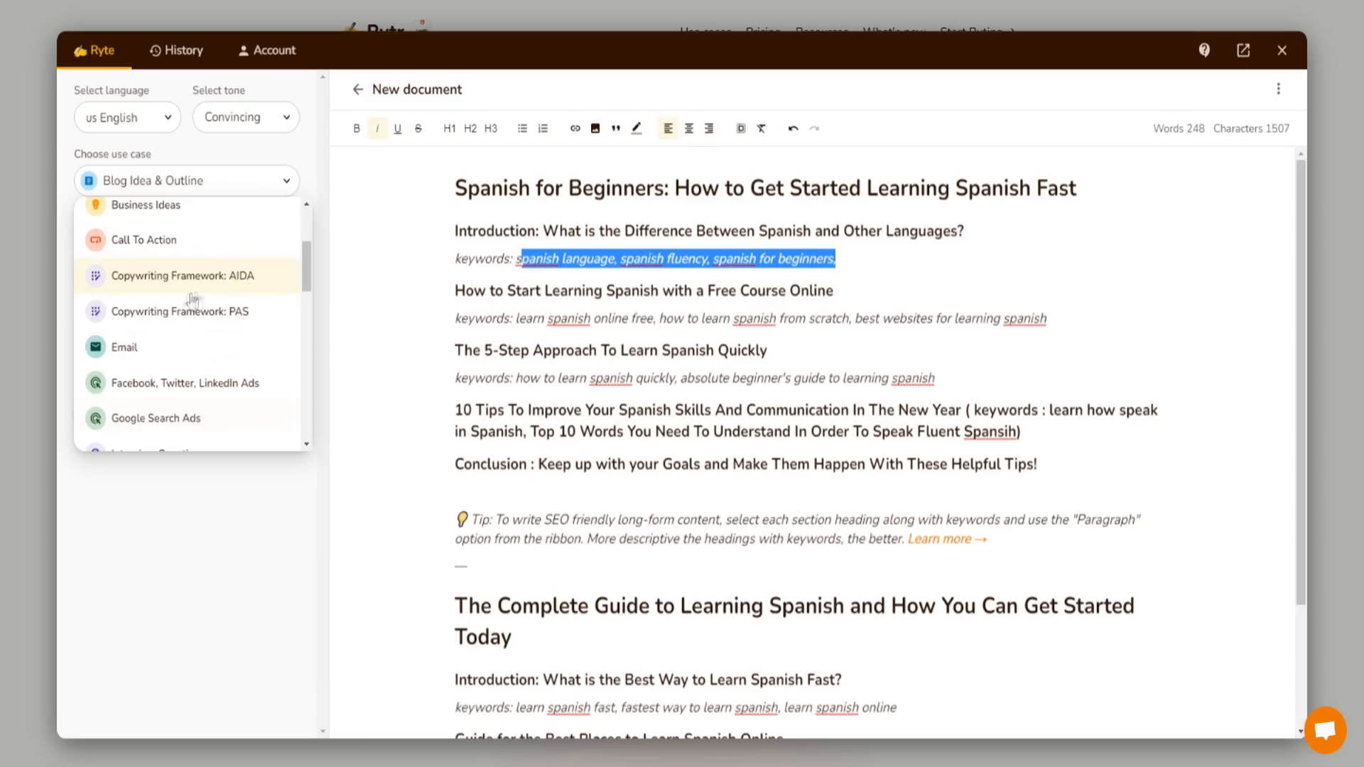
click(222, 313)
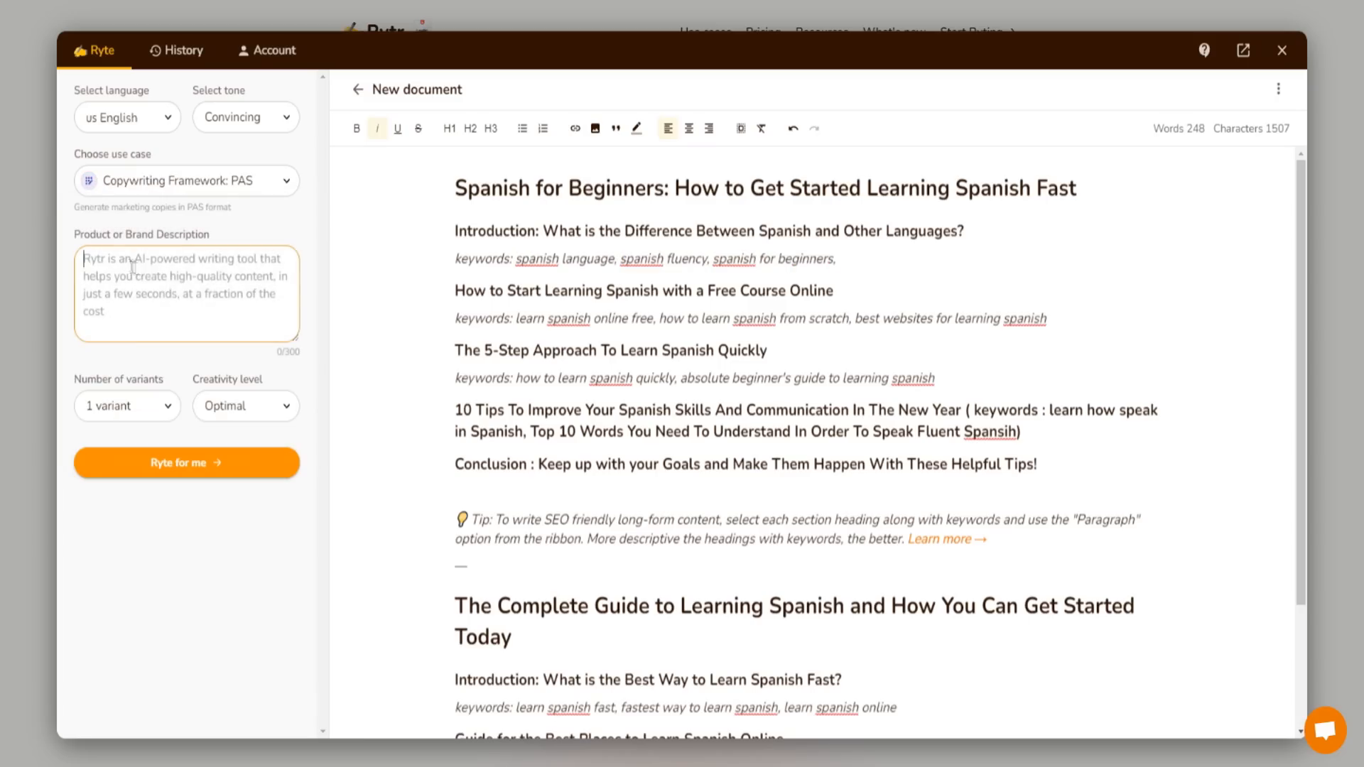
click(702, 318)
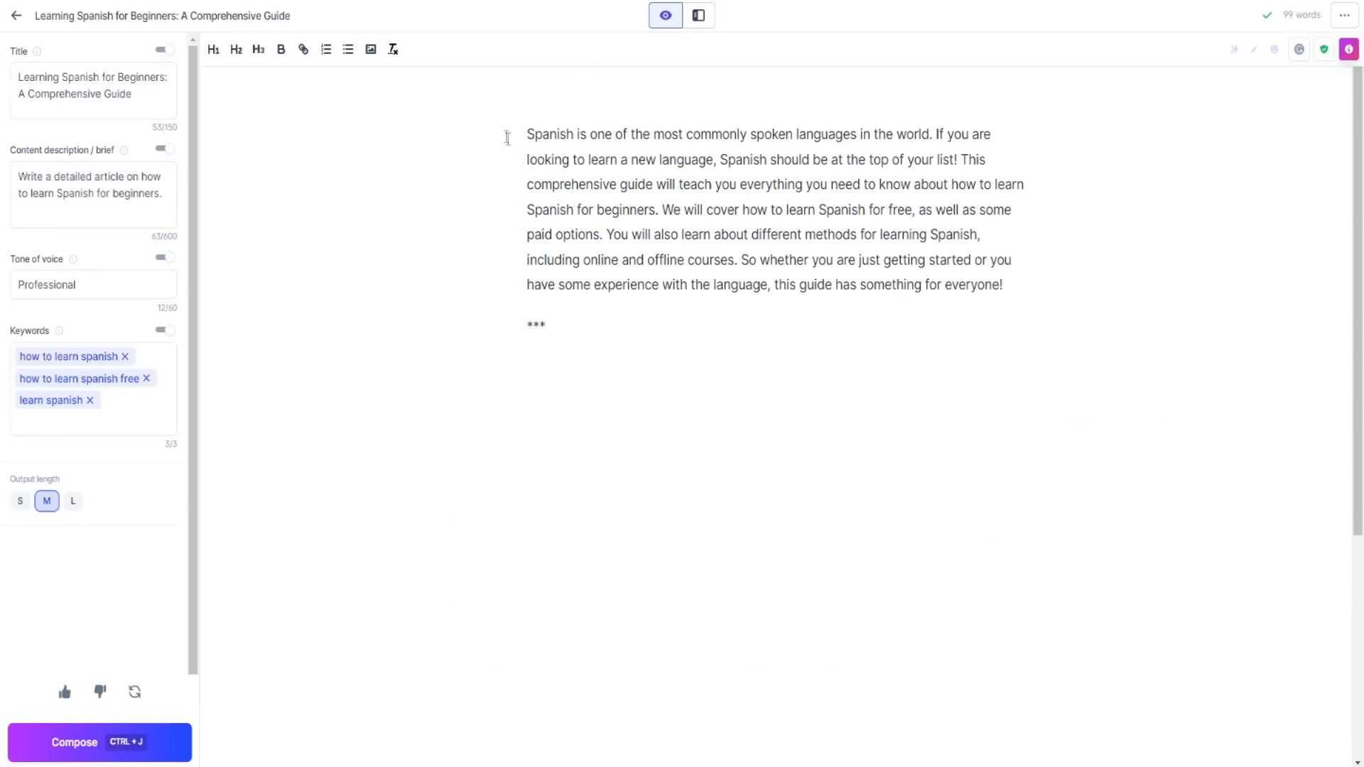
In Jasper, view the PAS Framework template beside the document and copy the first outline from the Blog Post Outline history
click(698, 15)
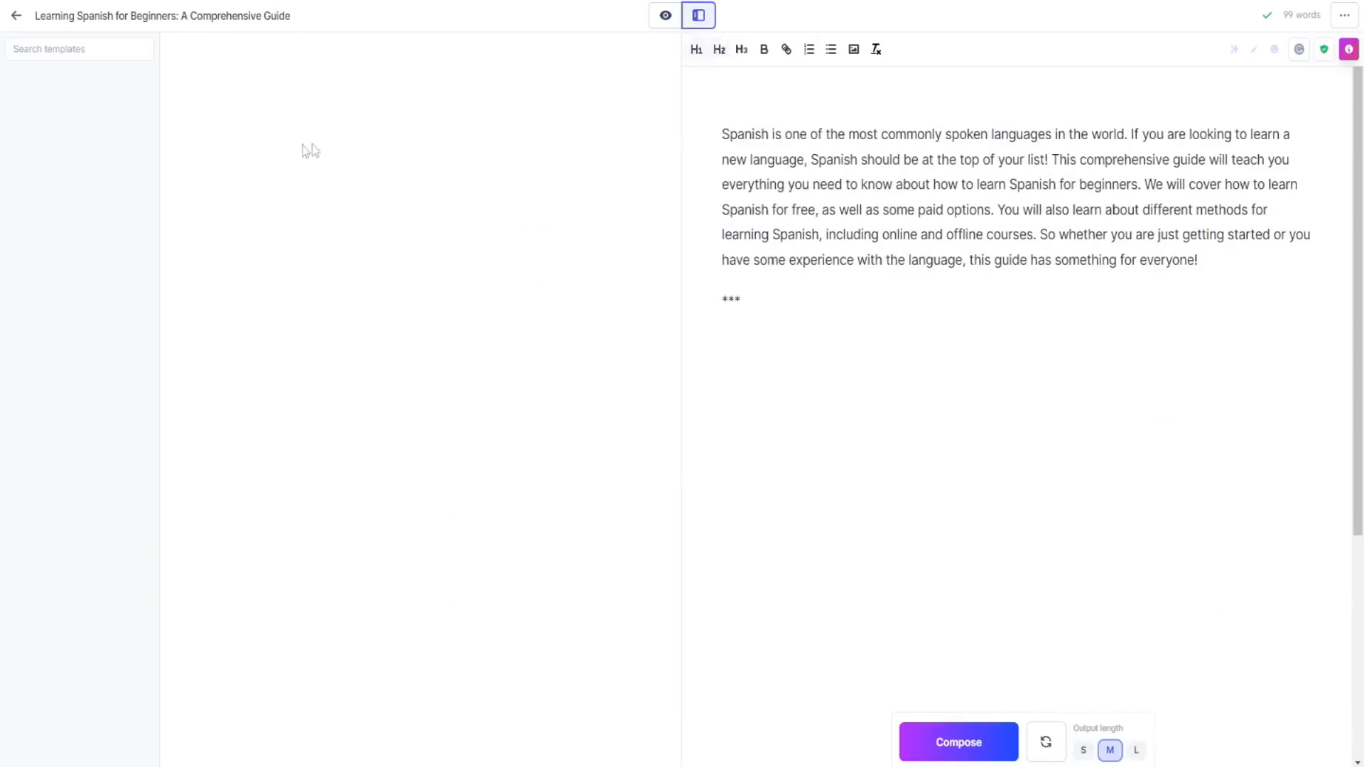
click(70, 133)
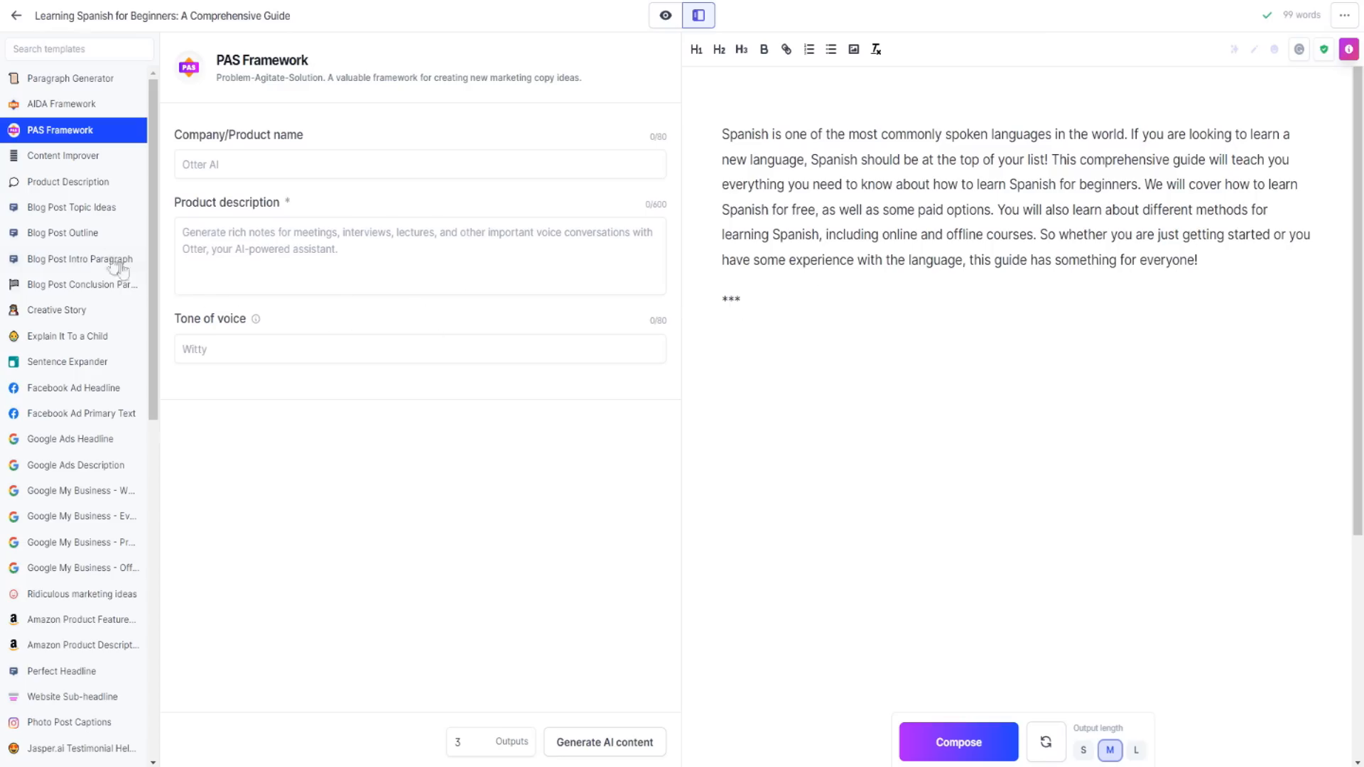
click(86, 231)
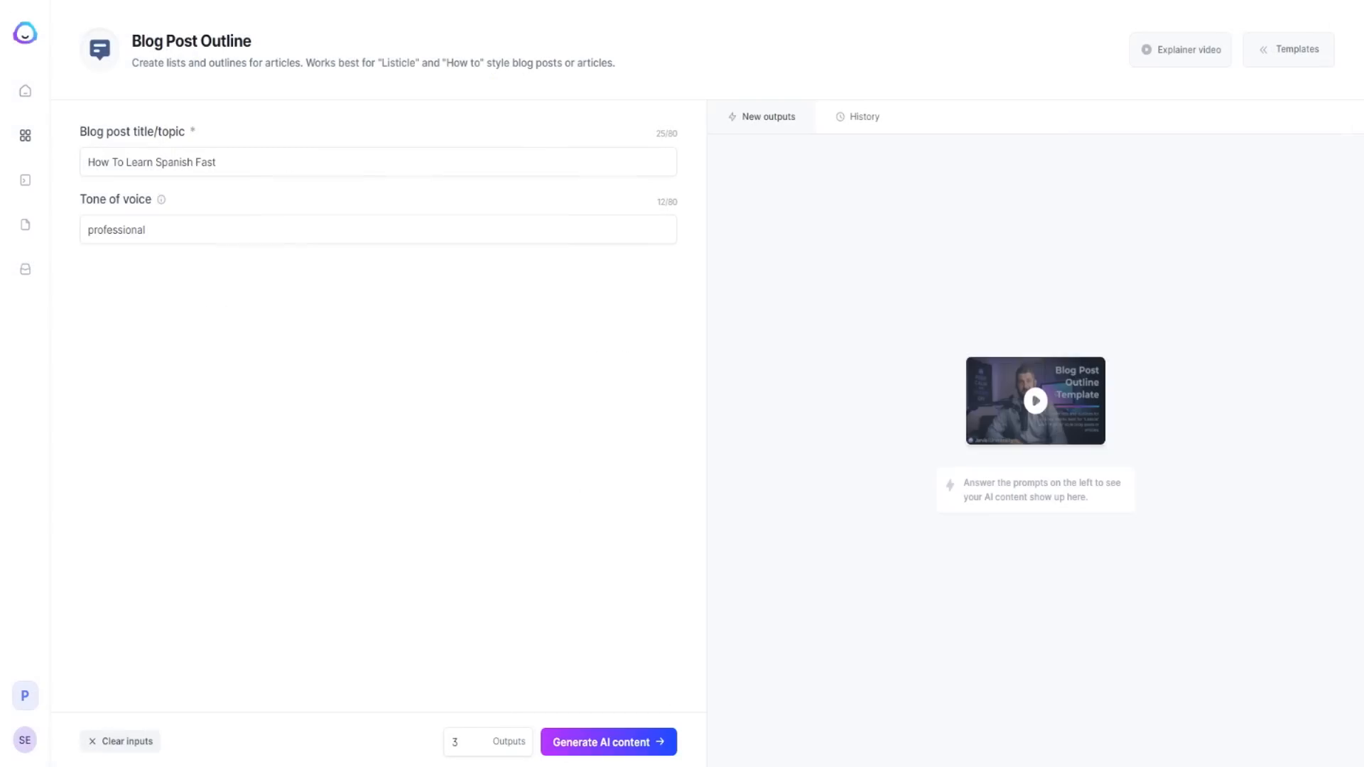
click(864, 121)
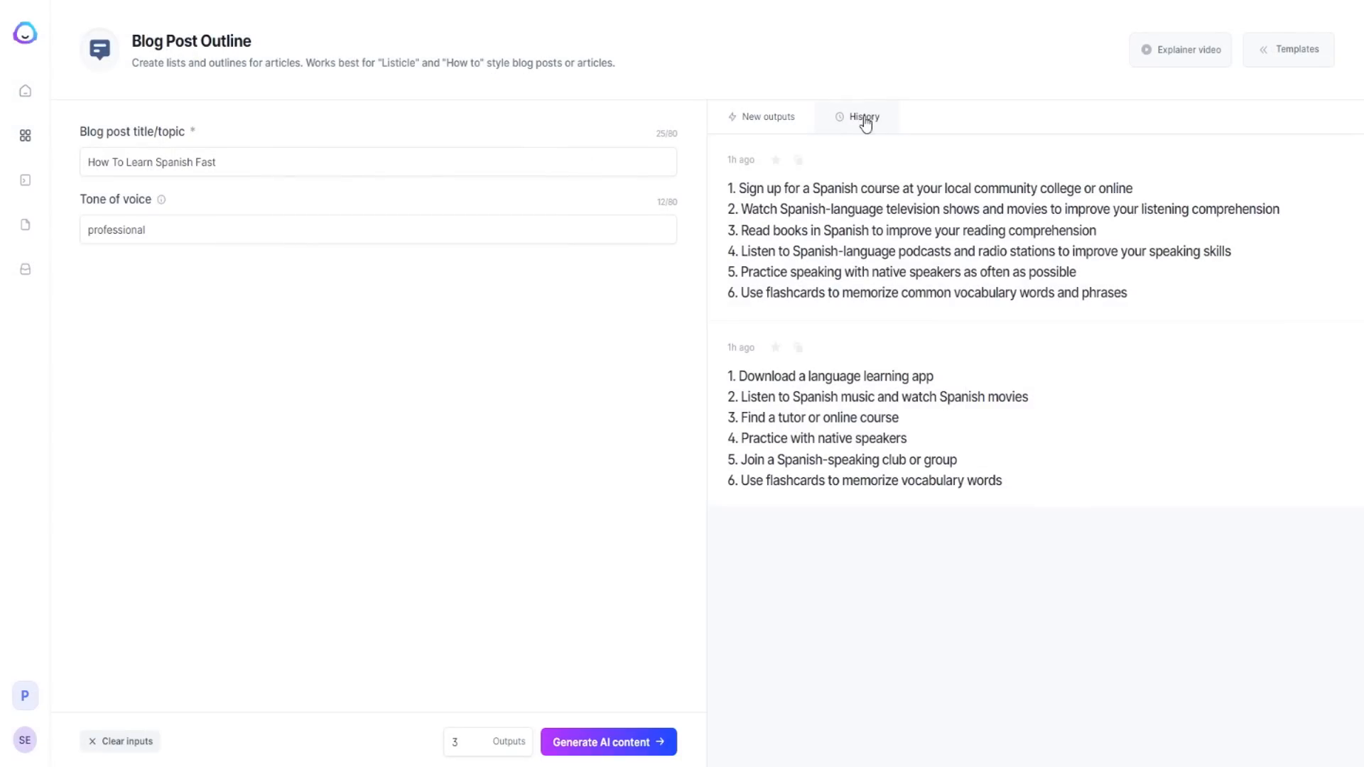
click(797, 160)
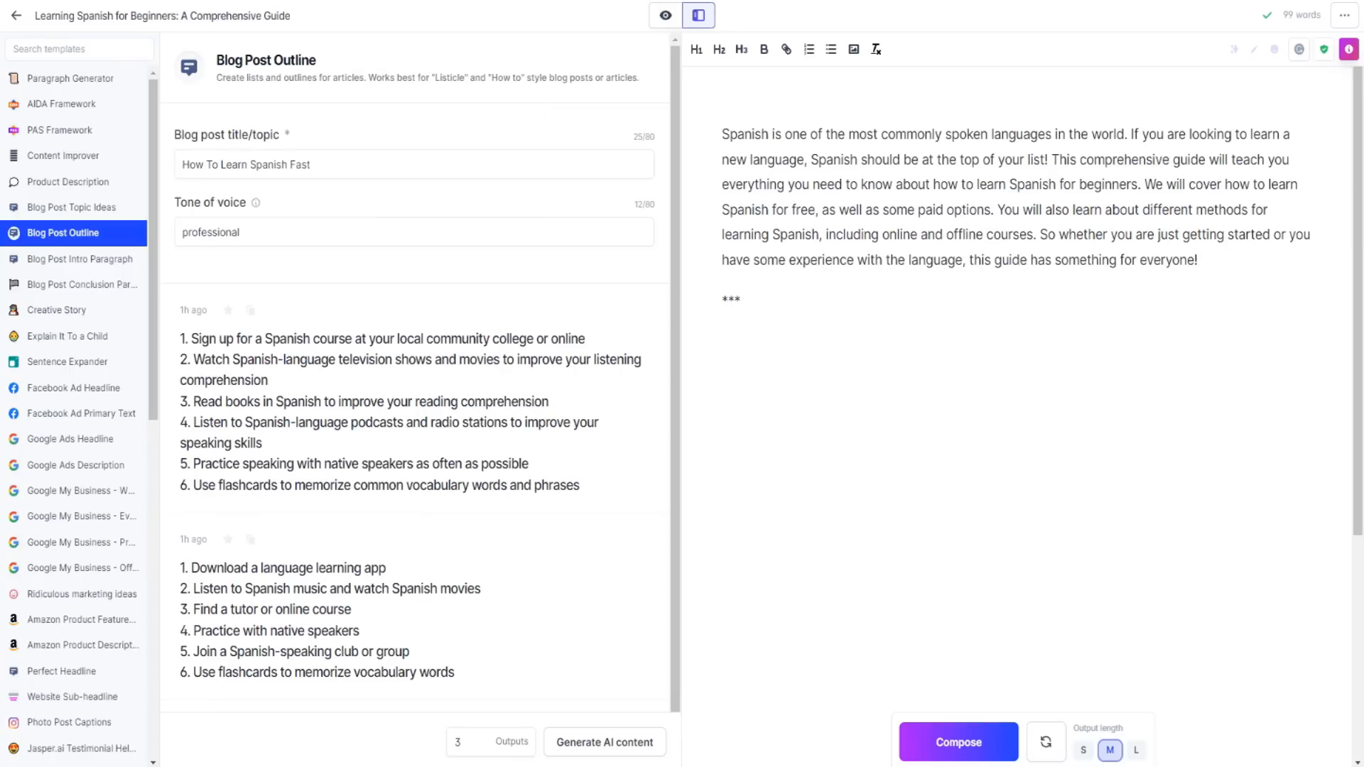
Return to the focused editor view and replace the "***" line below the intro with the copied six-point outline
click(663, 16)
drag(562, 327, 519, 327)
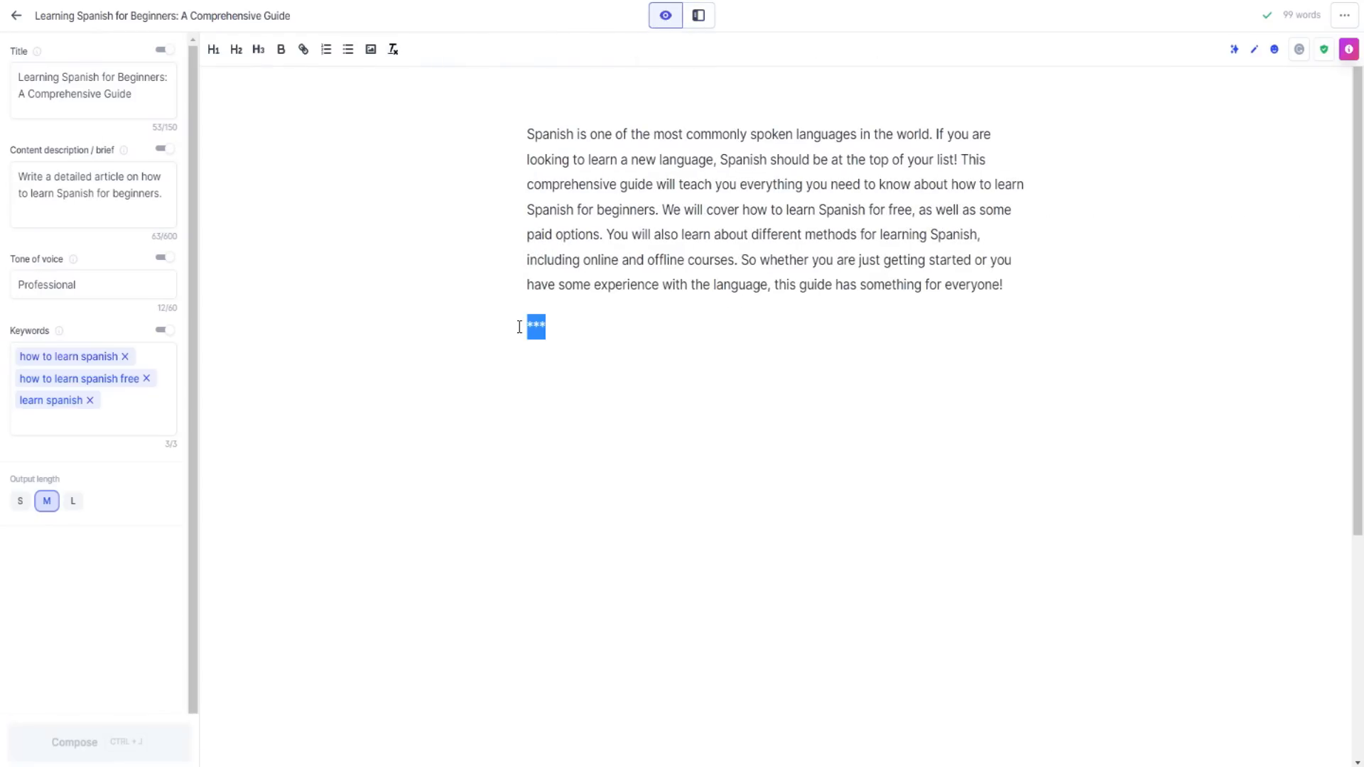
key(ctrl+v)
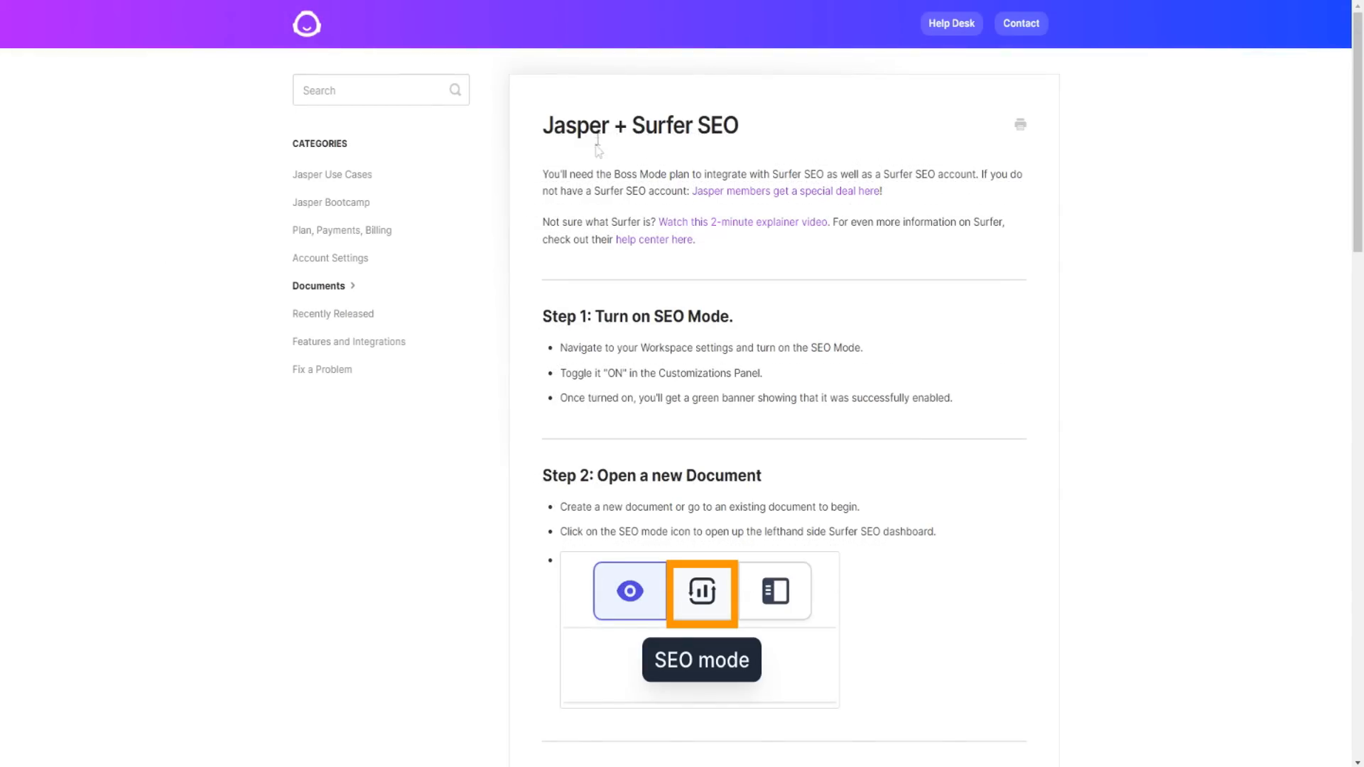
Read the "Jasper + Surfer SEO" help article, examining the SEO mode setup steps and the Surfer dashboard screenshots
scroll(568, 210, down, 2)
scroll(569, 199, up, 2)
scroll(568, 220, down, 1)
scroll(569, 216, down, 2)
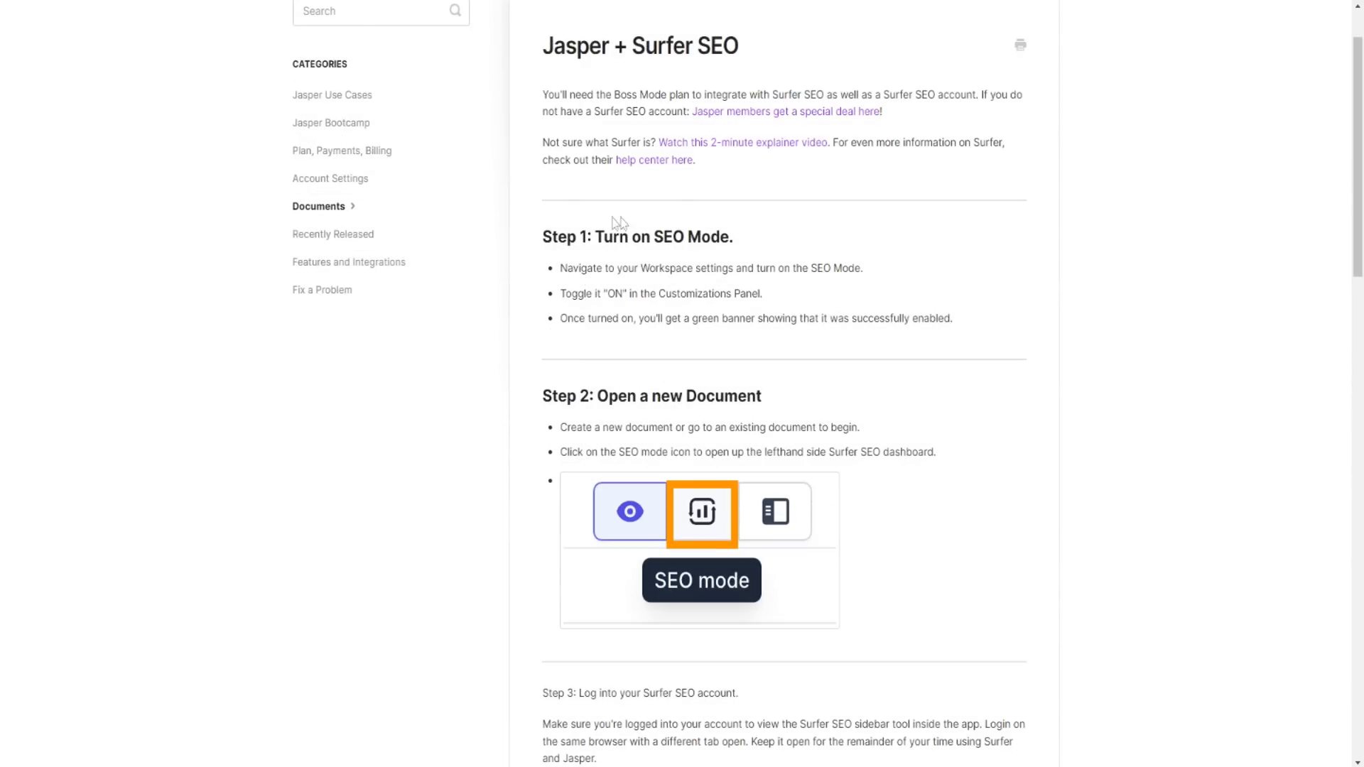
click(519, 1)
scroll(680, 227, down, 10)
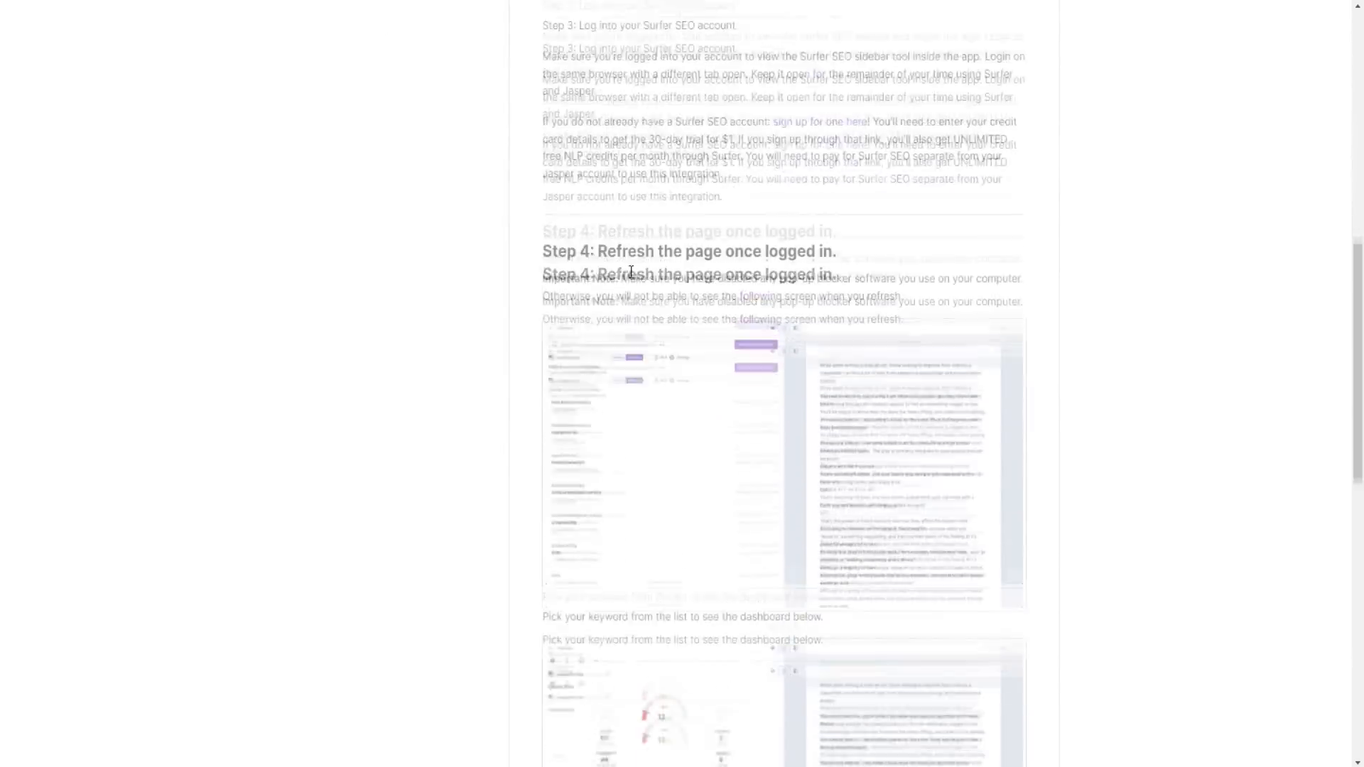
scroll(739, 252, down, 3)
scroll(731, 262, up, 1)
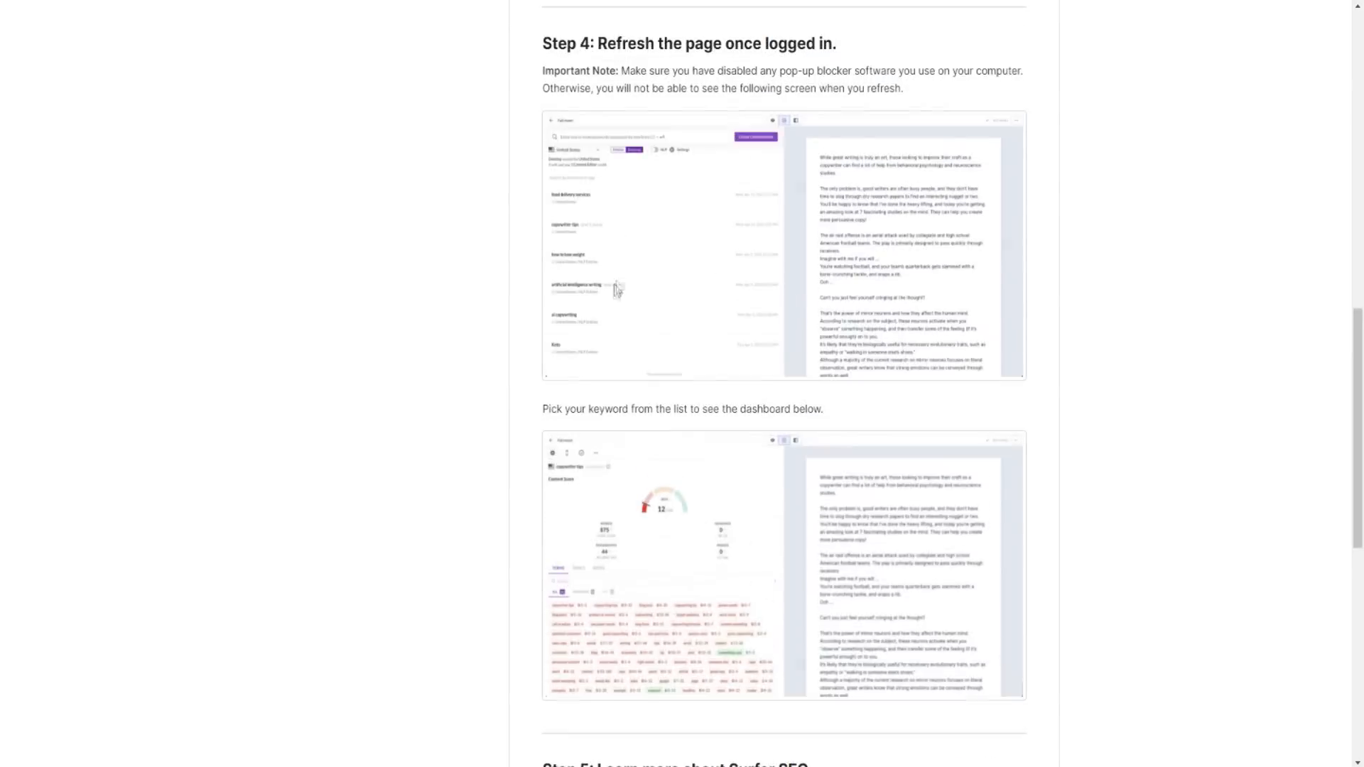
scroll(724, 277, down, 2)
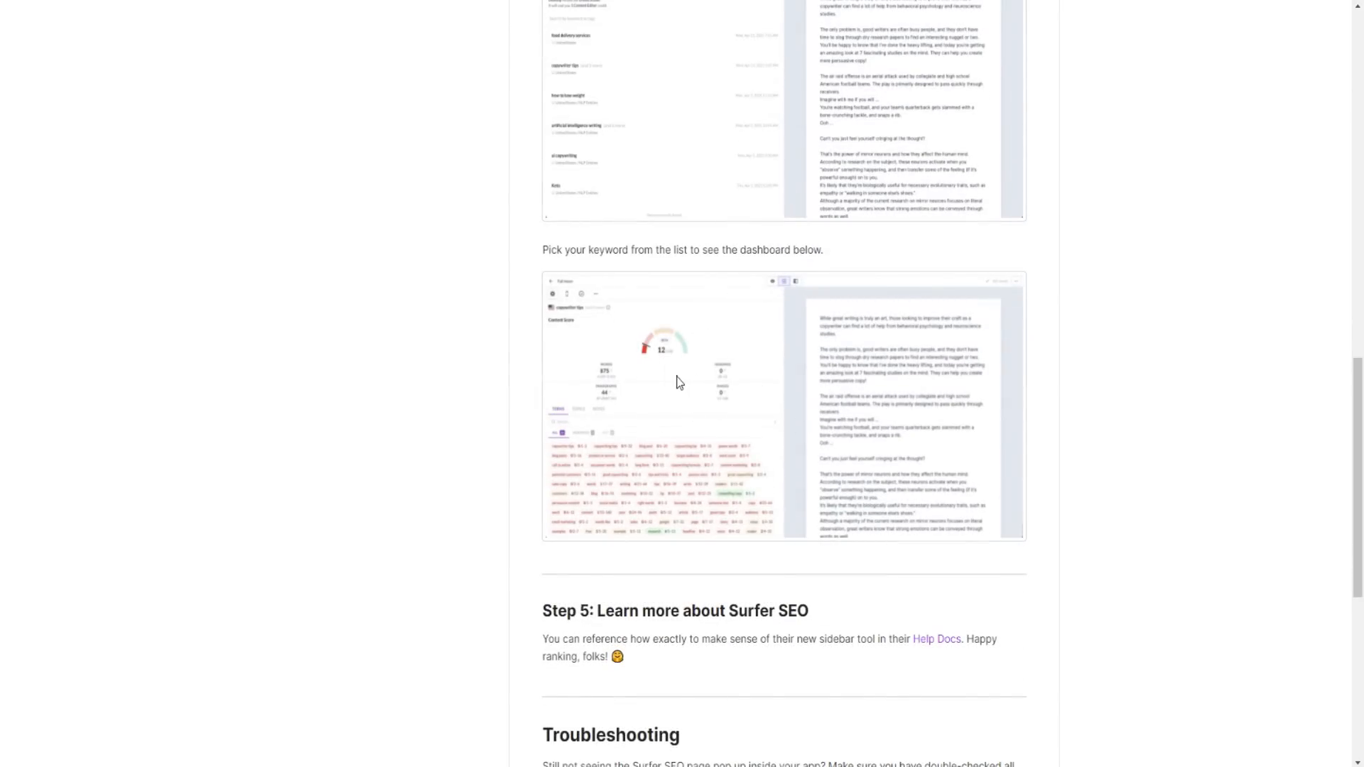
scroll(678, 382, up, 1)
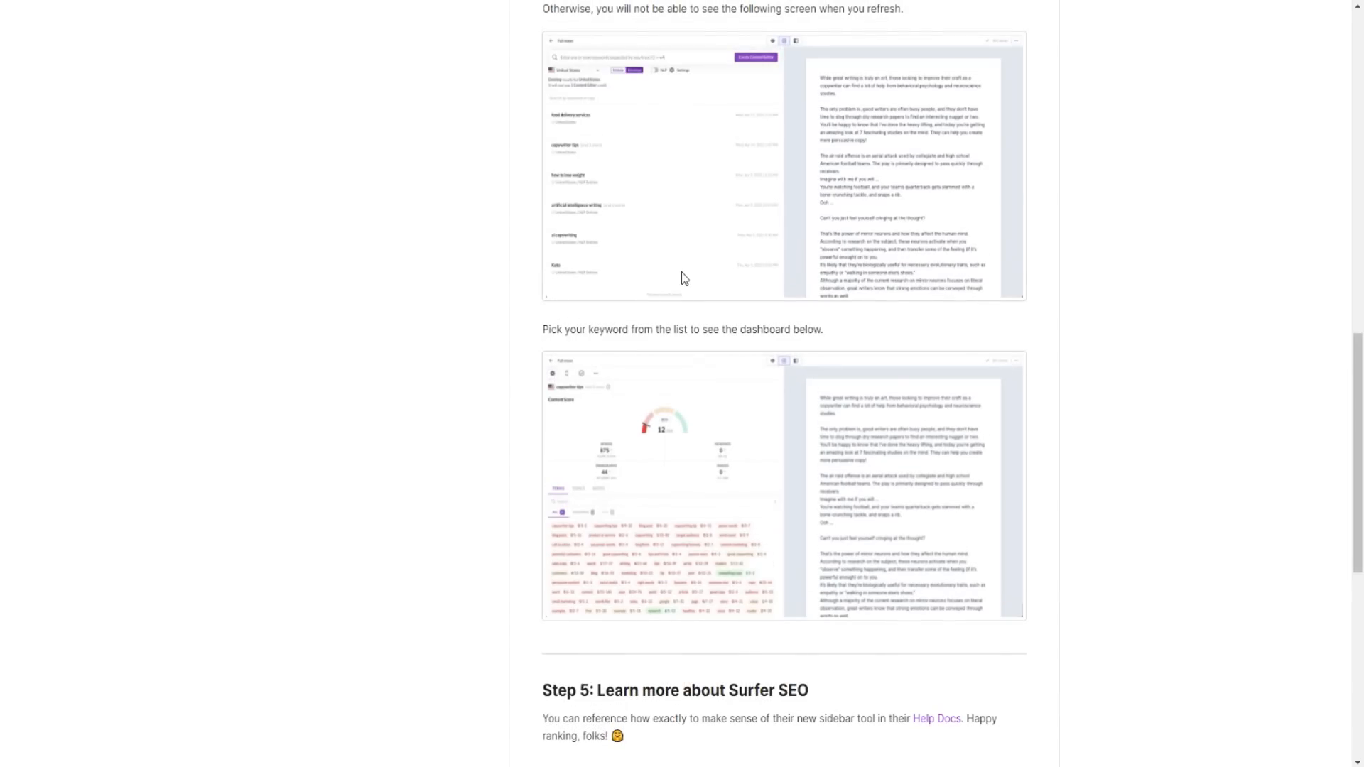
scroll(680, 271, up, 1)
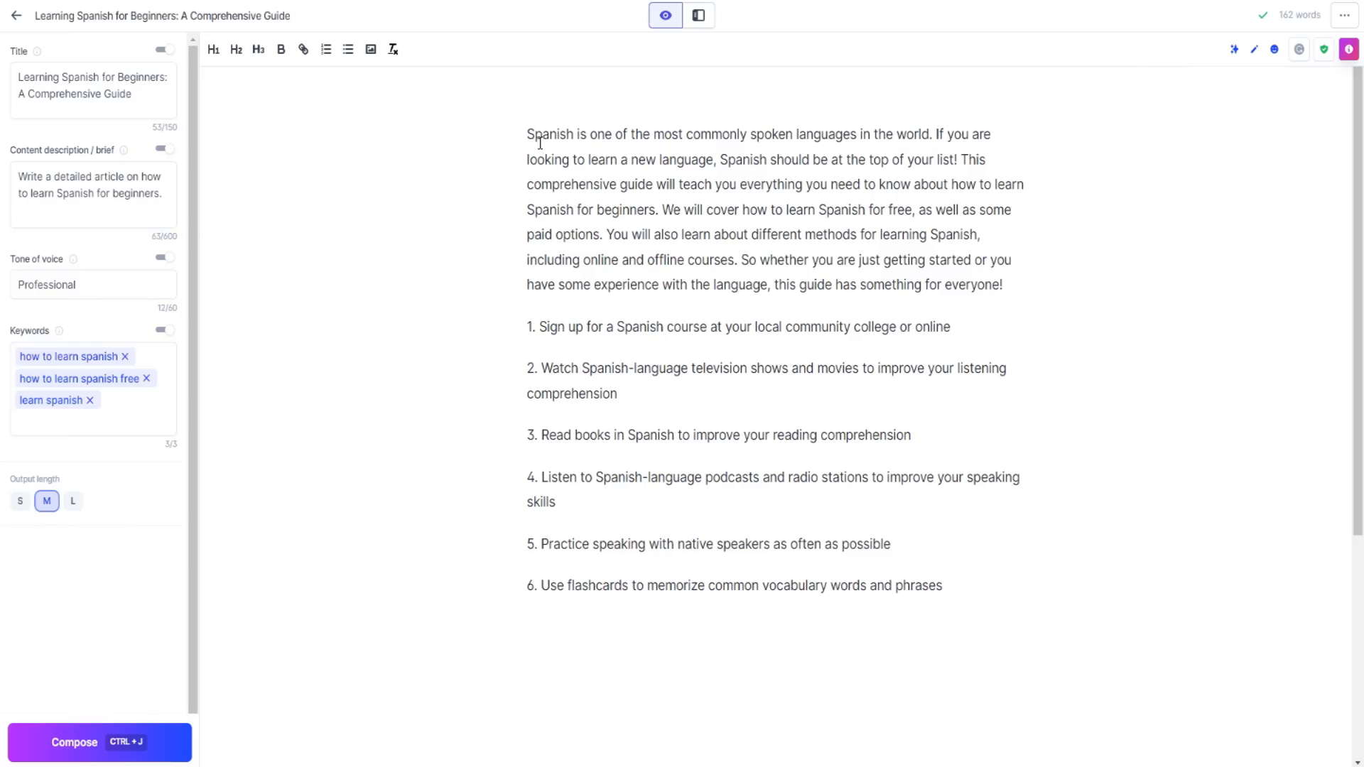
Copy the sample Jasper Commands prompt from the pricing comparison and paste "Write a story about feeling excited to travel to Hawaii." below the outline
click(582, 653)
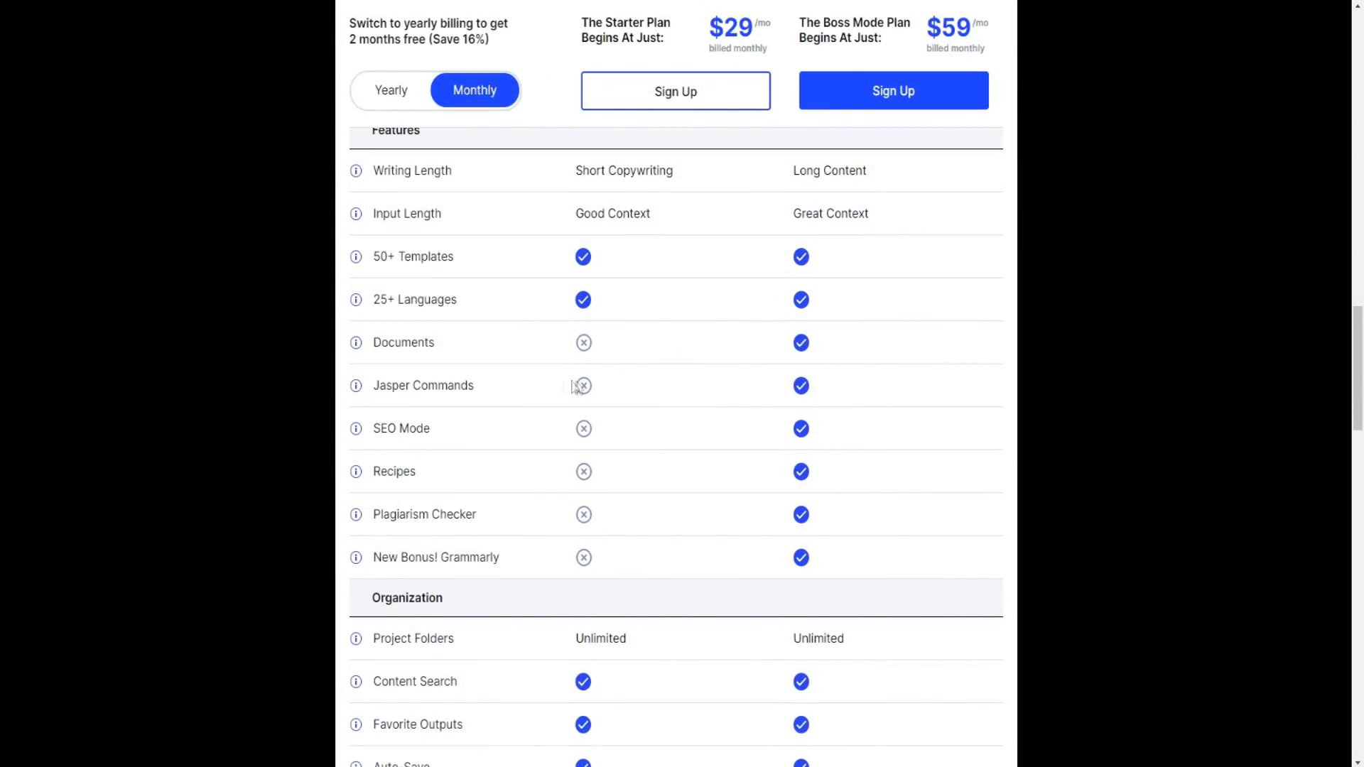
mouse_move(409, 384)
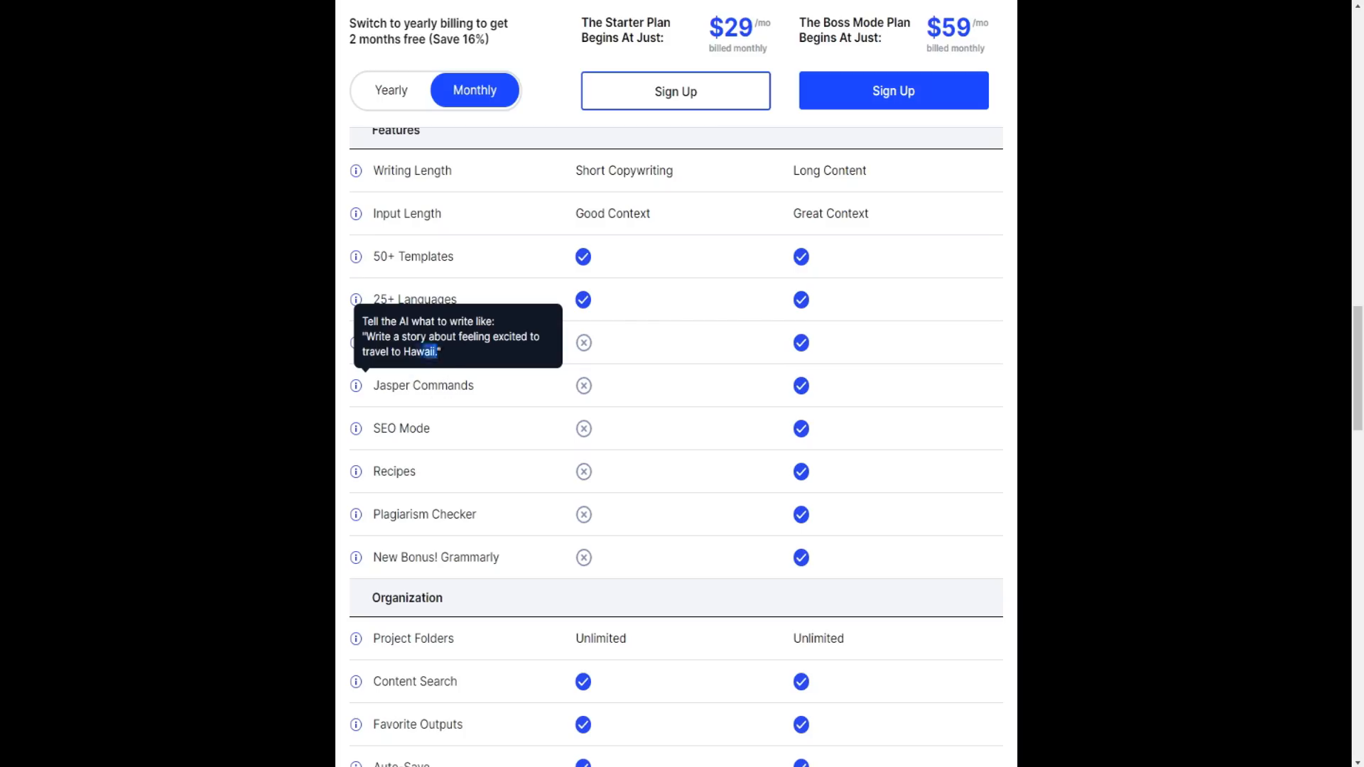
drag(437, 352, 360, 344)
right_click(396, 338)
click(419, 352)
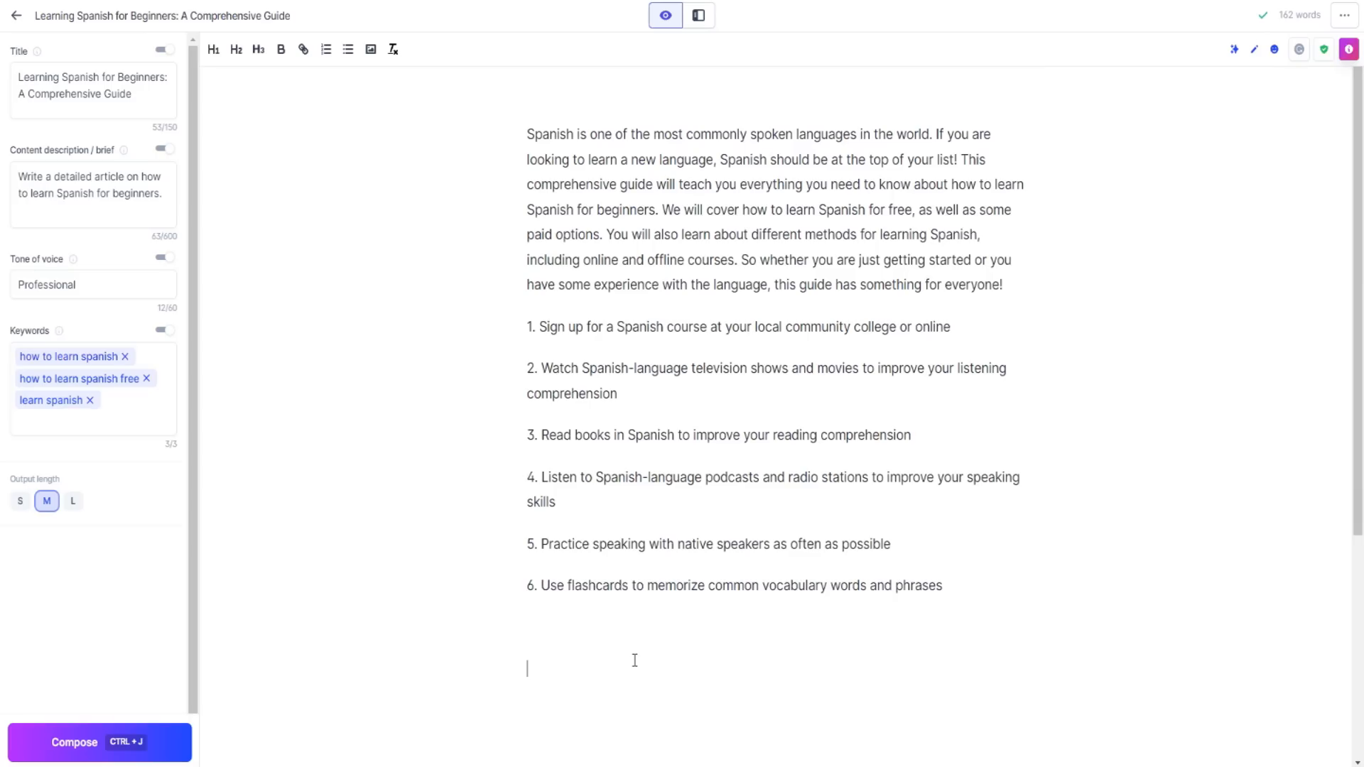
key(ctrl+v)
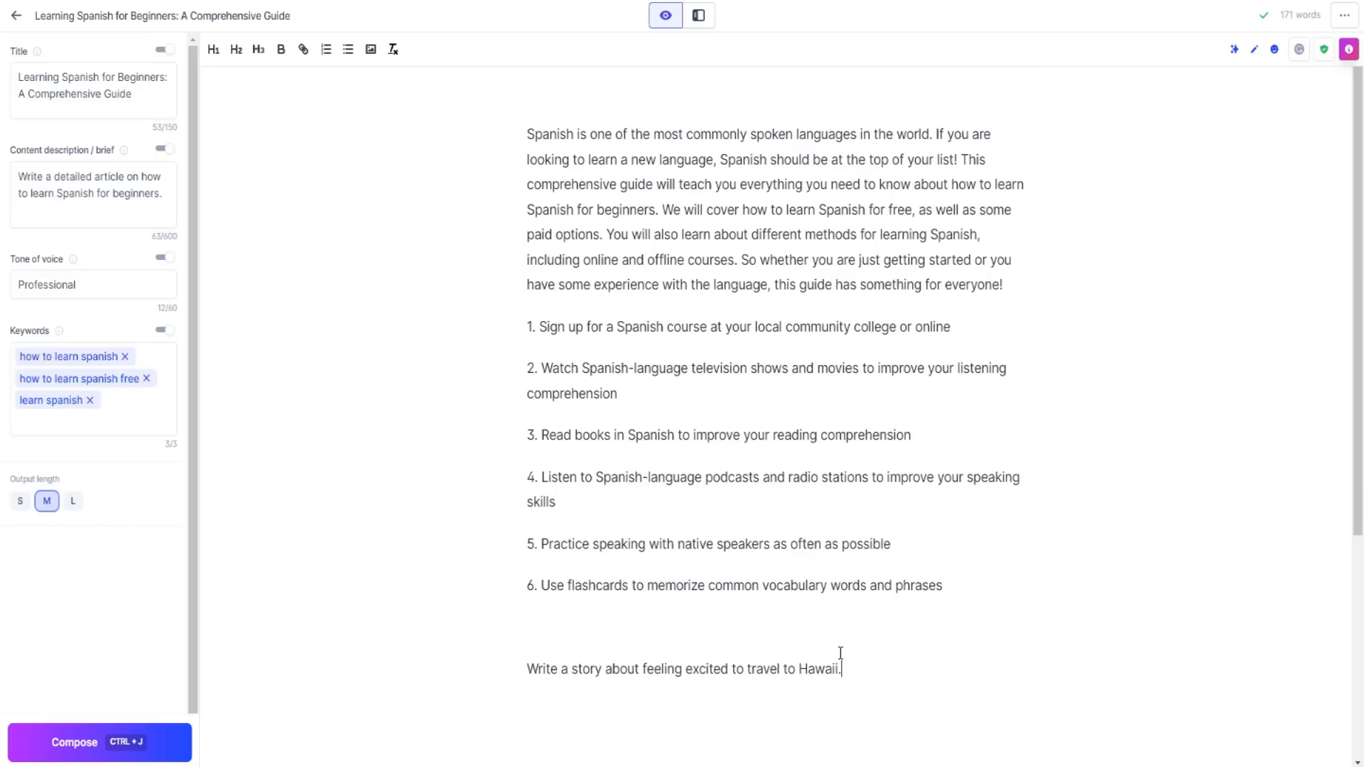
Generate a story from the Hawaii prompt line, then delete the generated story text
key(shift+Home)
key(ctrl+j)
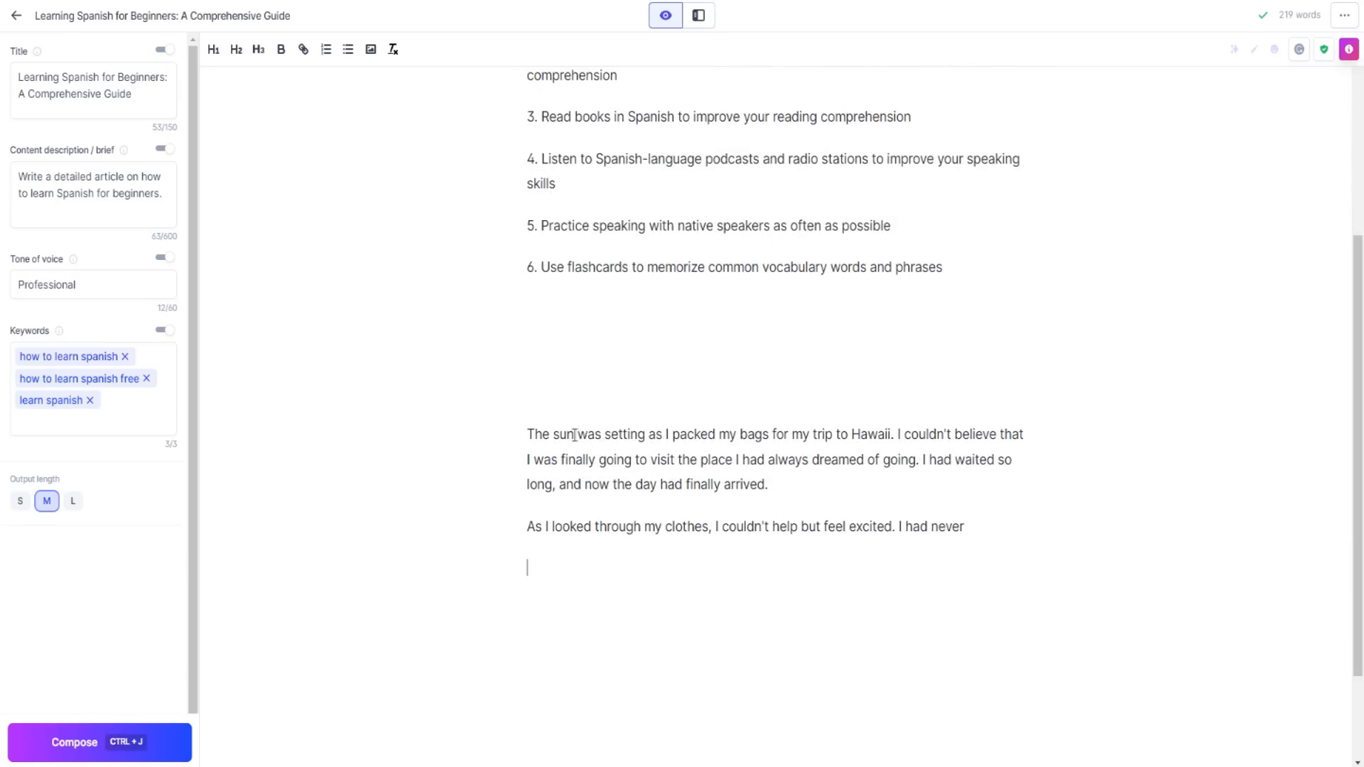
drag(527, 434, 980, 527)
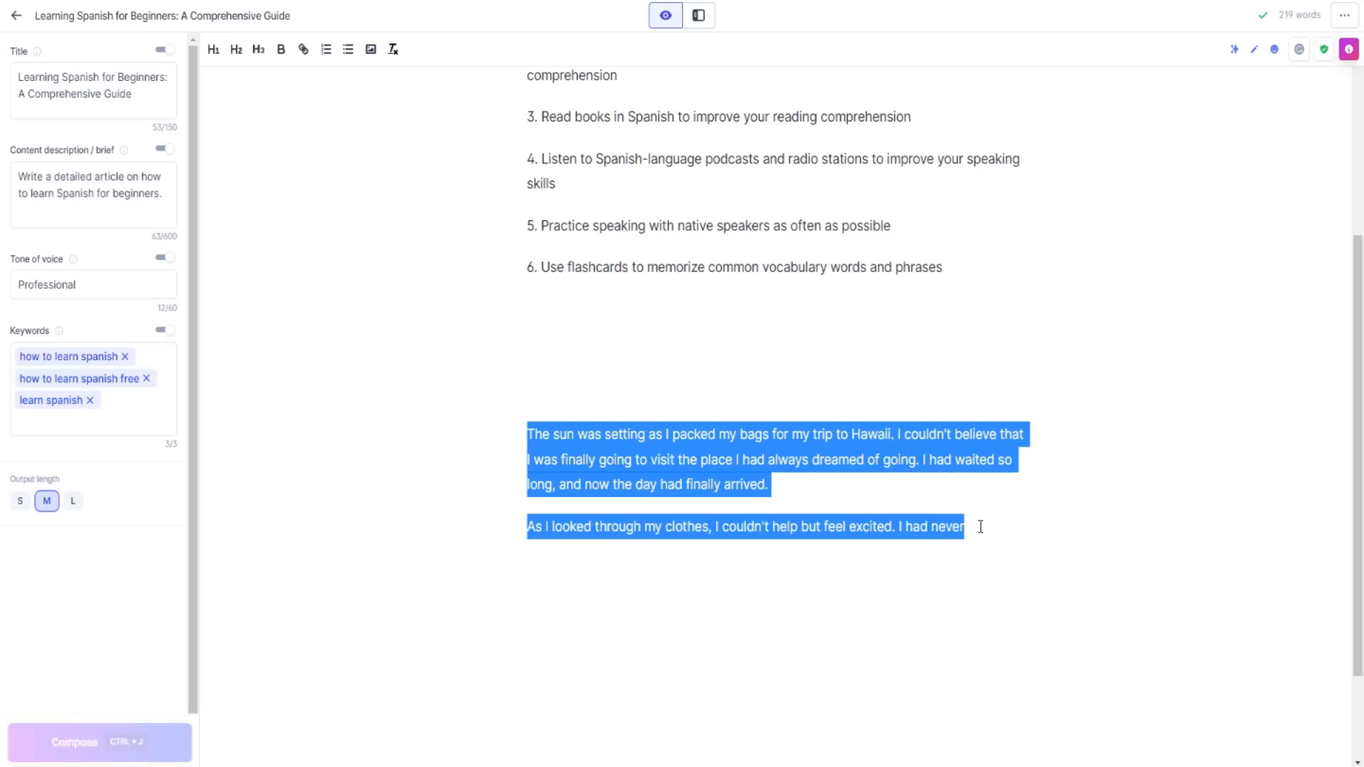
key(BackSpace)
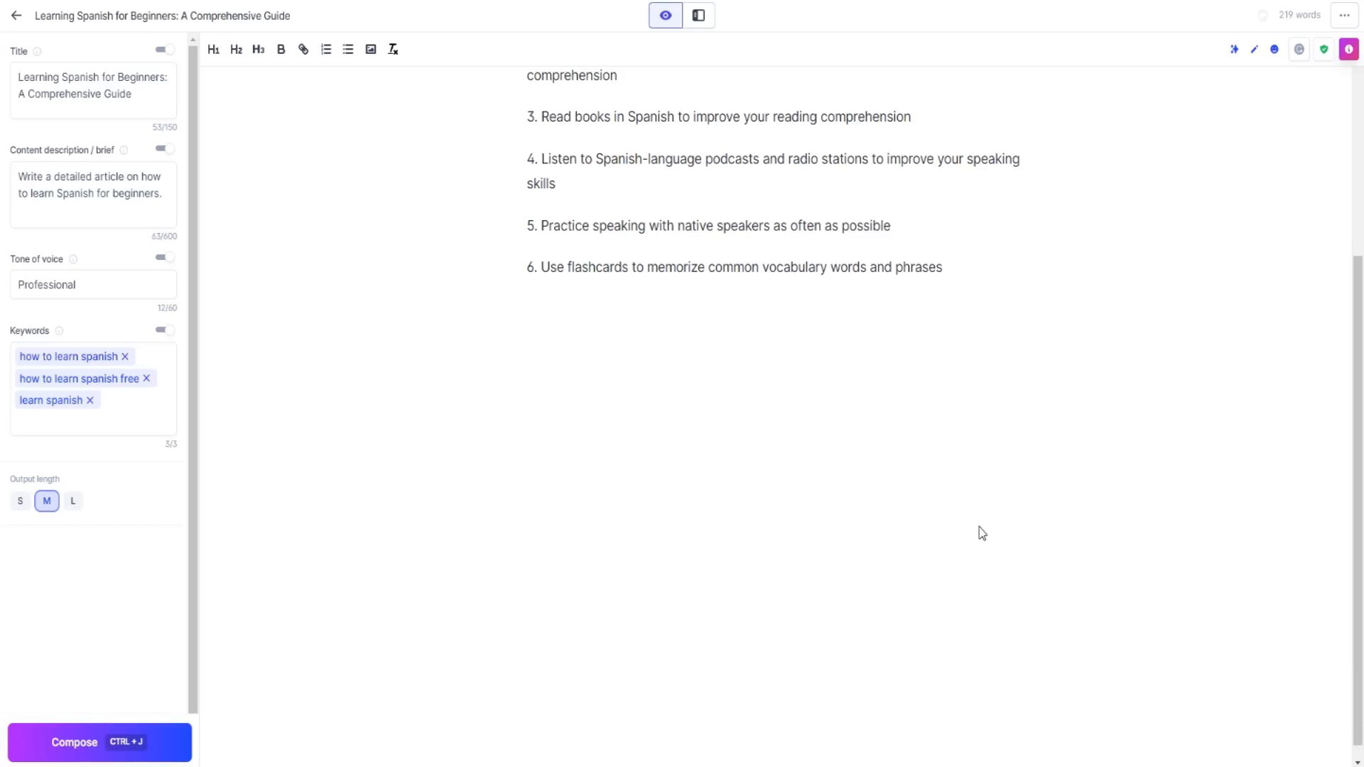
Run the Jasper Command "Write some blog post titles about how to learn Spanish" below the outline, checking the keyboard shortcuts help, and select the generated titles
scroll(758, 402, up, 4)
scroll(631, 229, down, 2)
scroll(631, 229, up, 1)
scroll(577, 463, down, 3)
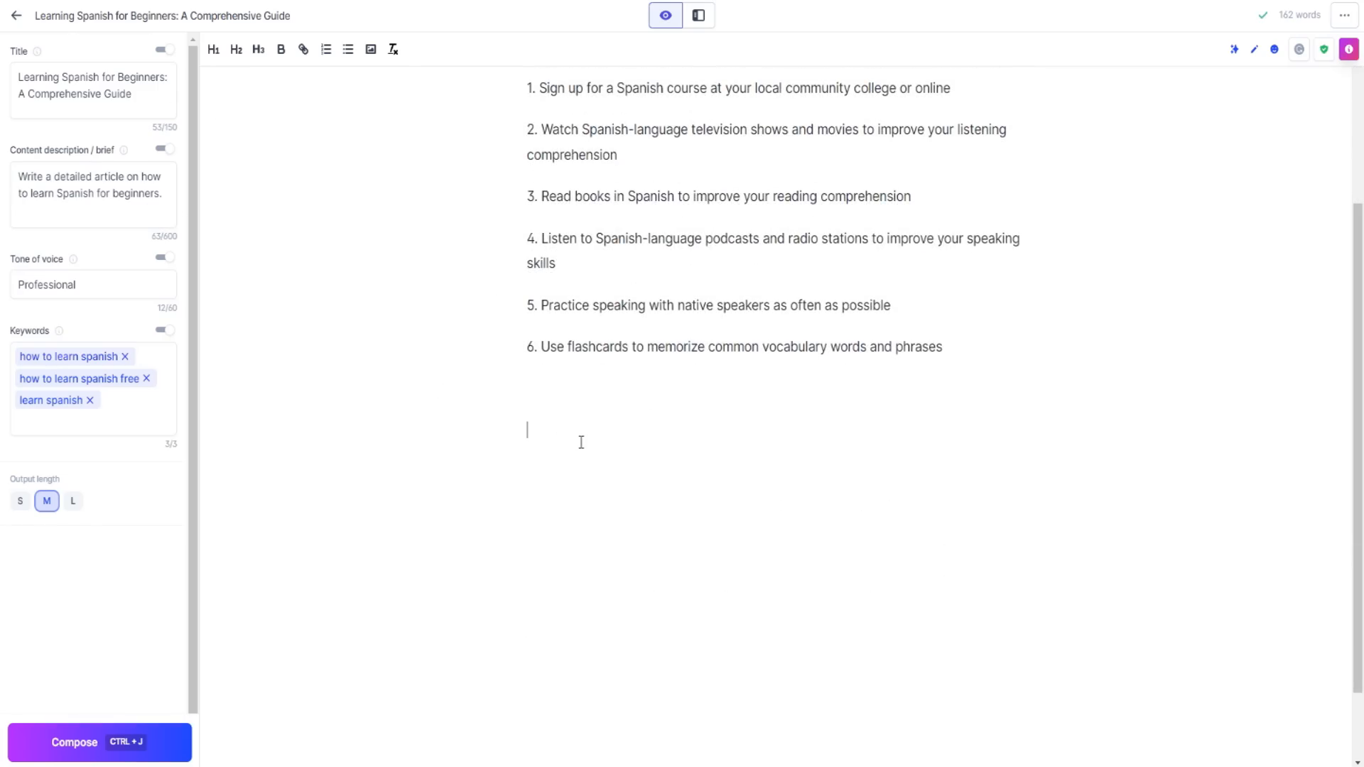
text(Write some blog post titles about how to learn Spanish)
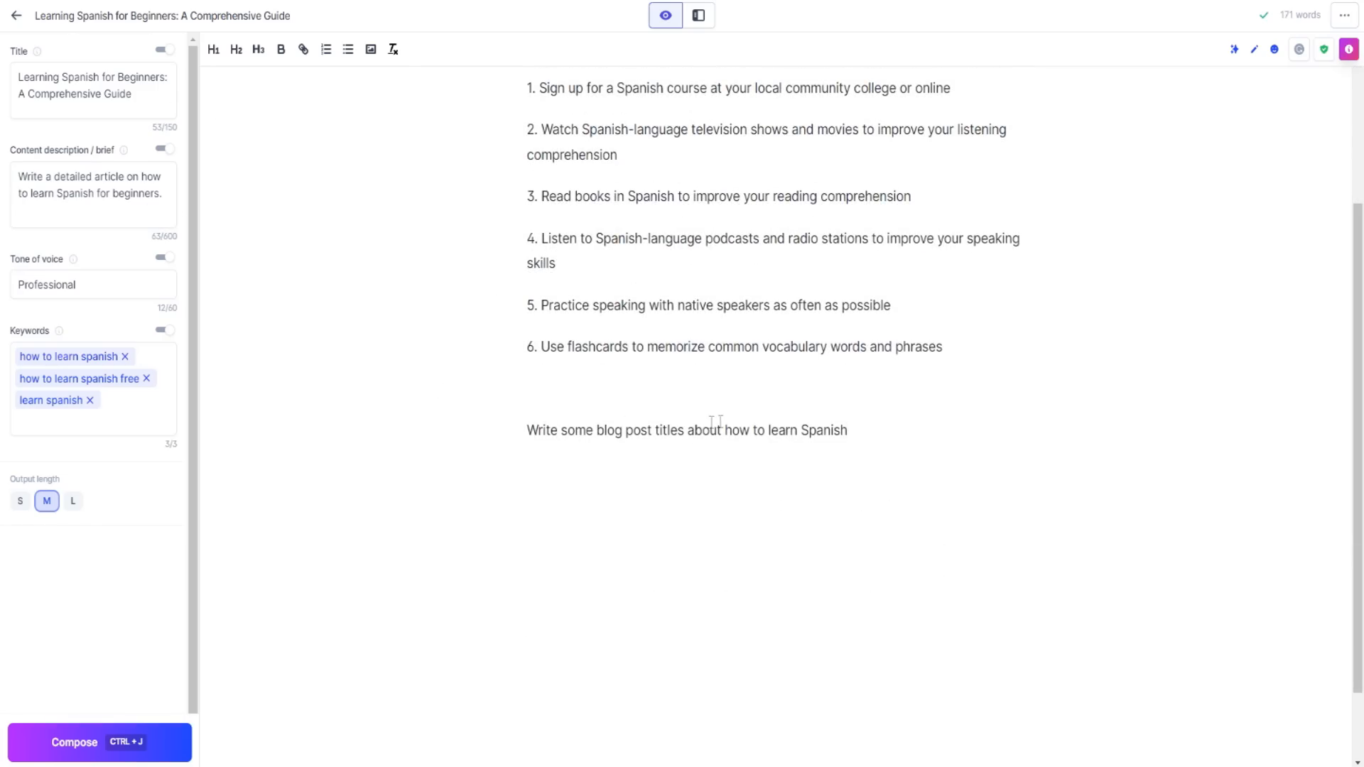
click(1348, 49)
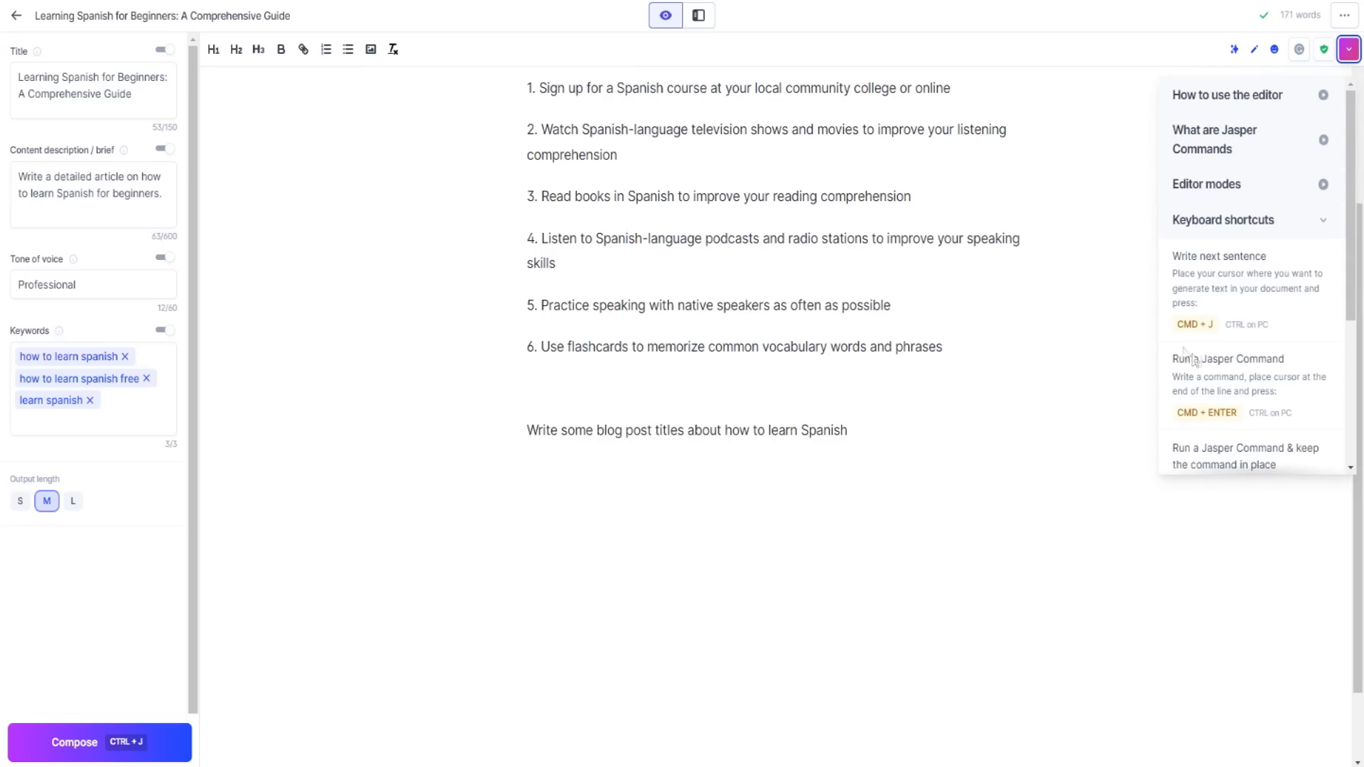
scroll(1175, 345, down, 1)
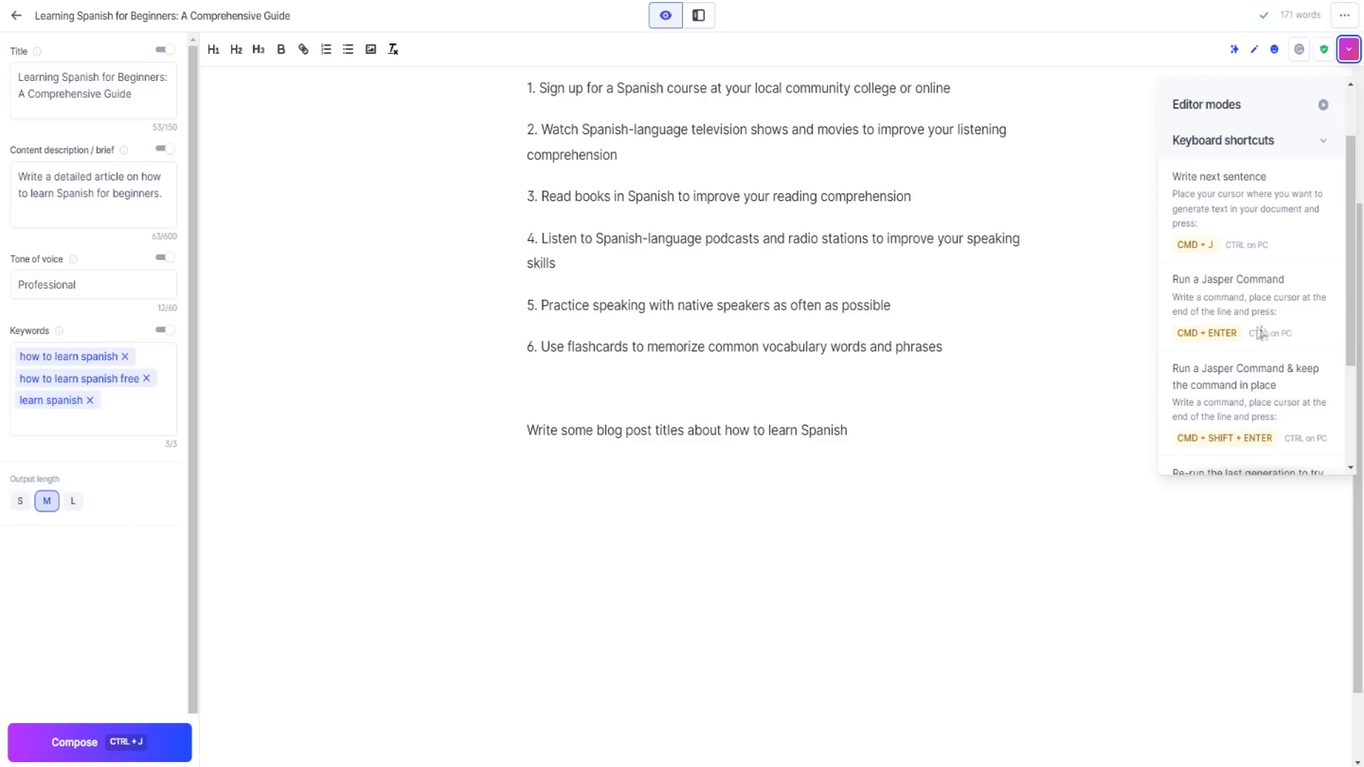
click(878, 435)
key(ctrl+Return)
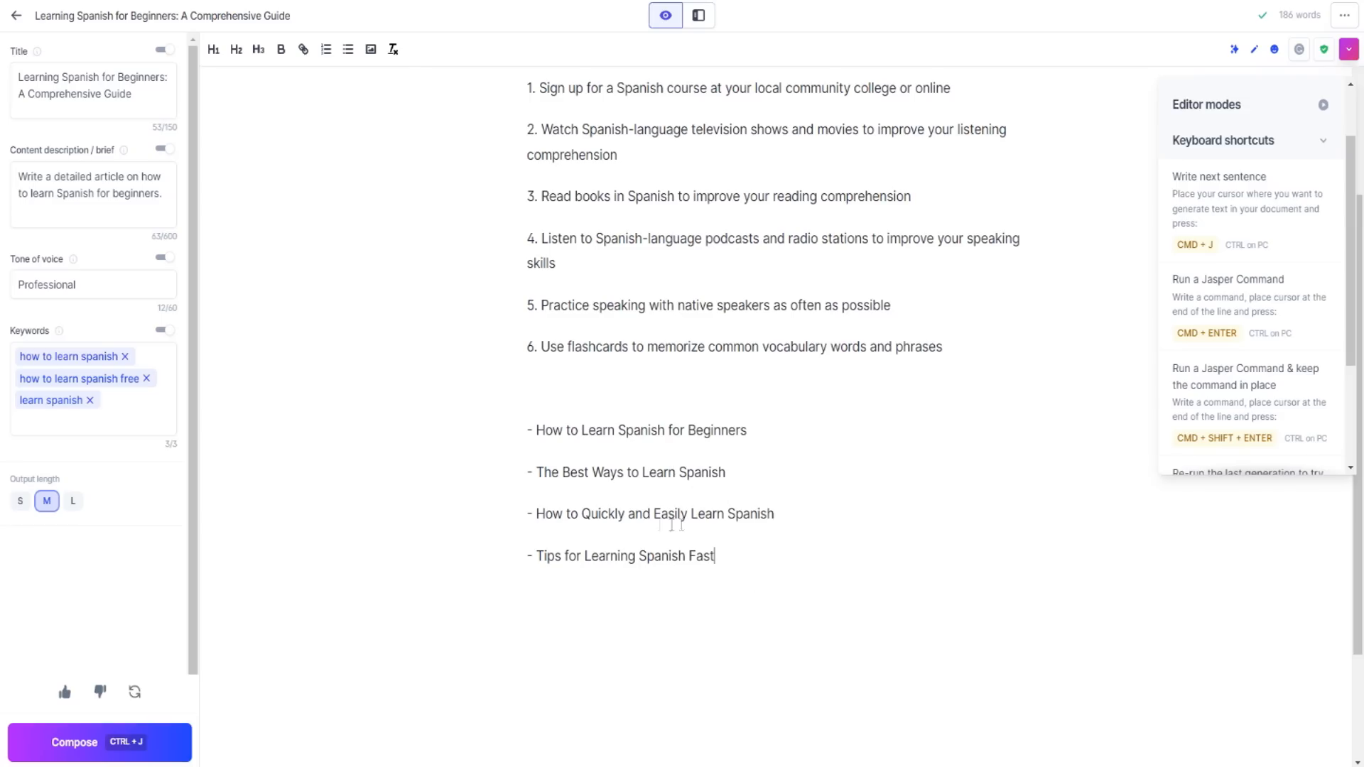
drag(746, 557, 531, 428)
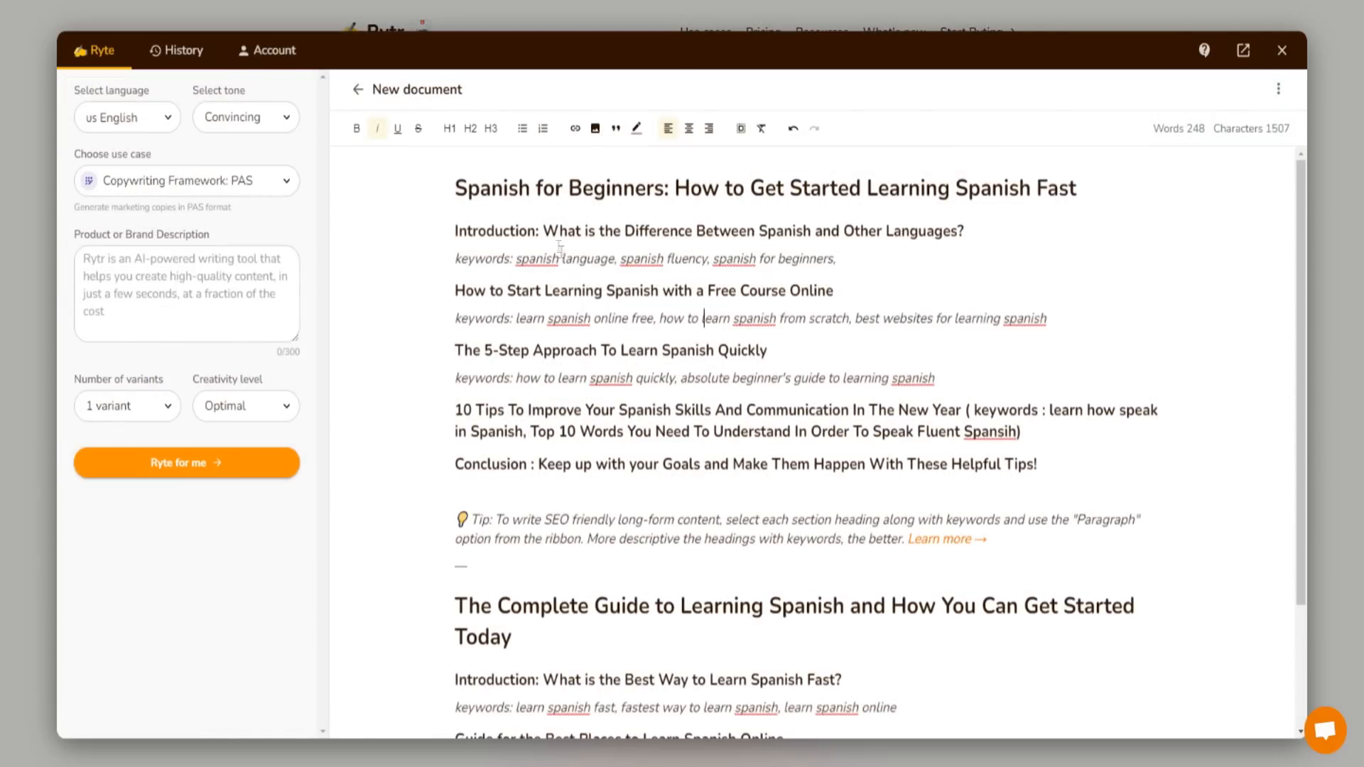
Switch to Rytr and generate a paragraph from the keywords under the Introduction heading
click(509, 248)
drag(515, 259, 841, 251)
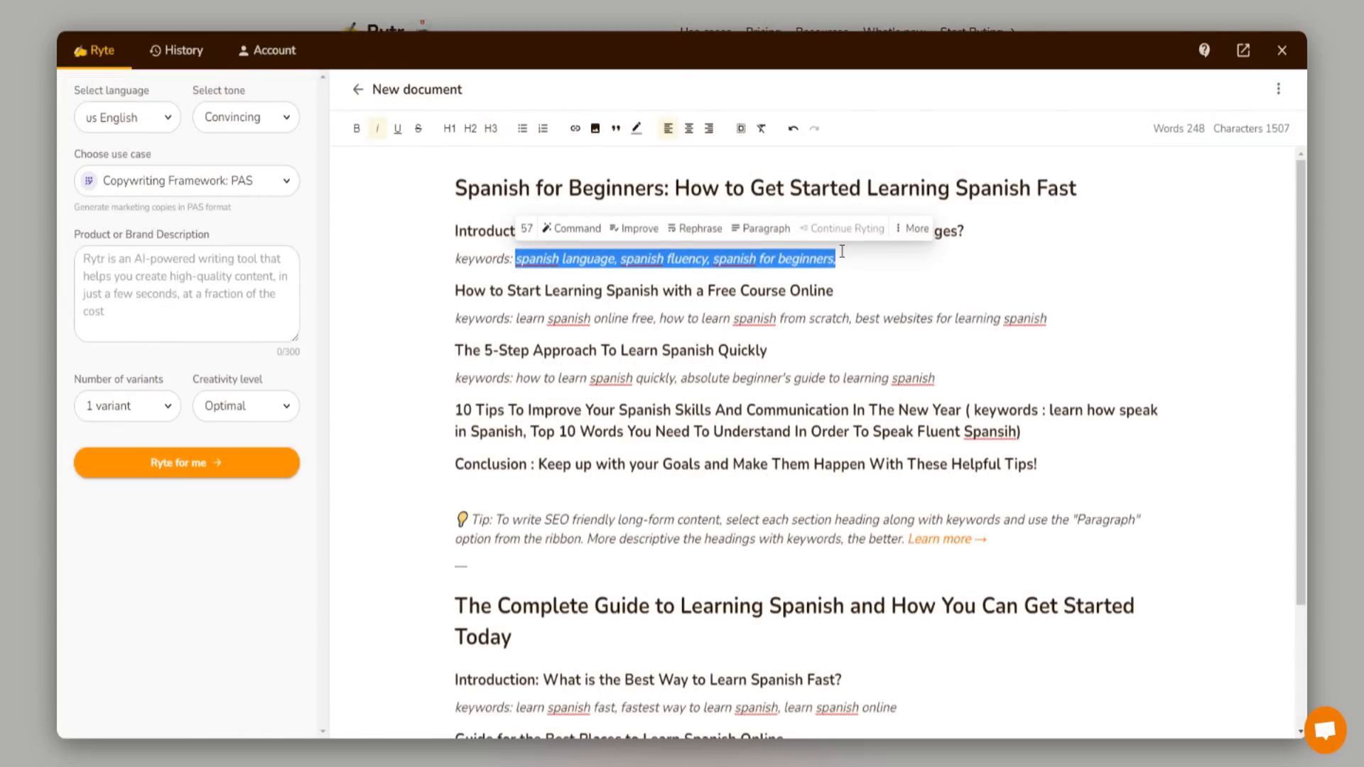
click(760, 234)
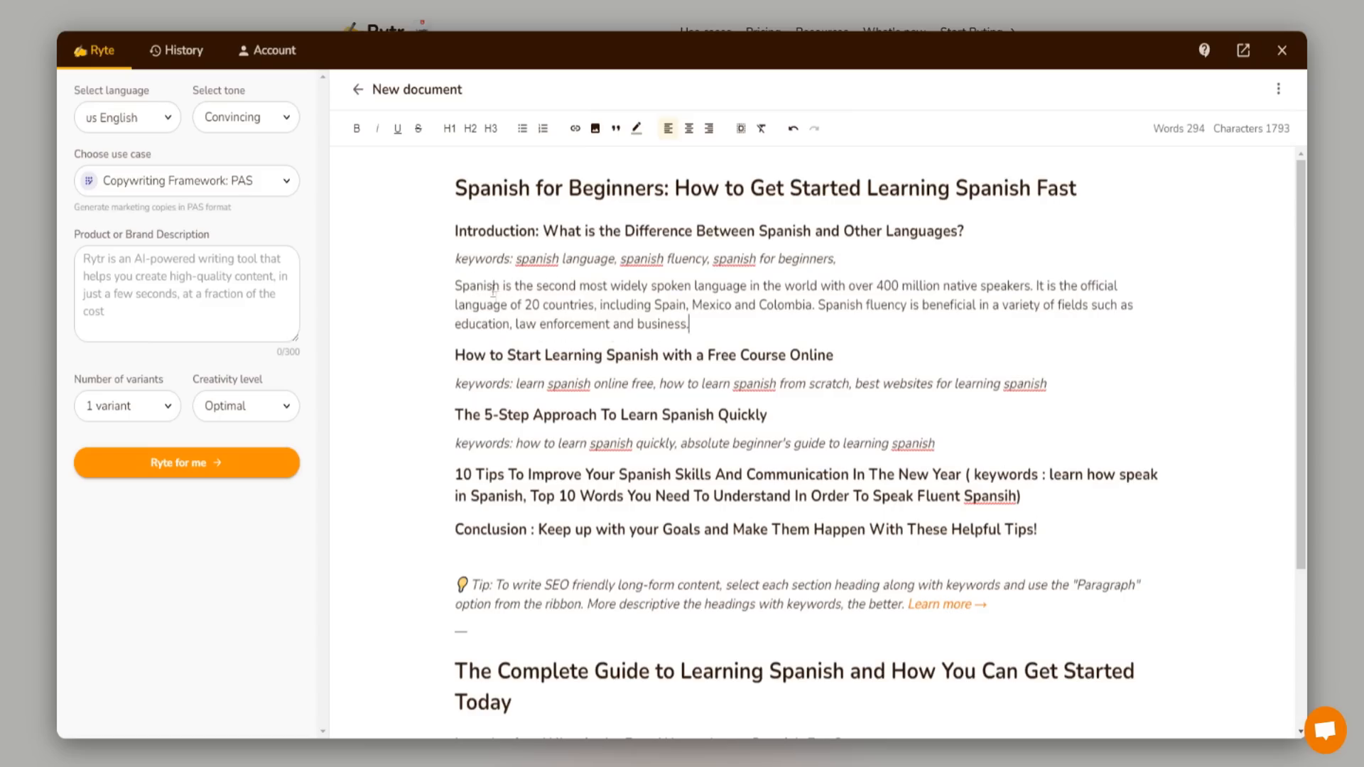
Read the generated introduction paragraph and improve its last sentence about Spanish fluency
drag(456, 287, 601, 306)
click(730, 306)
click(710, 323)
drag(709, 327, 817, 304)
click(1094, 274)
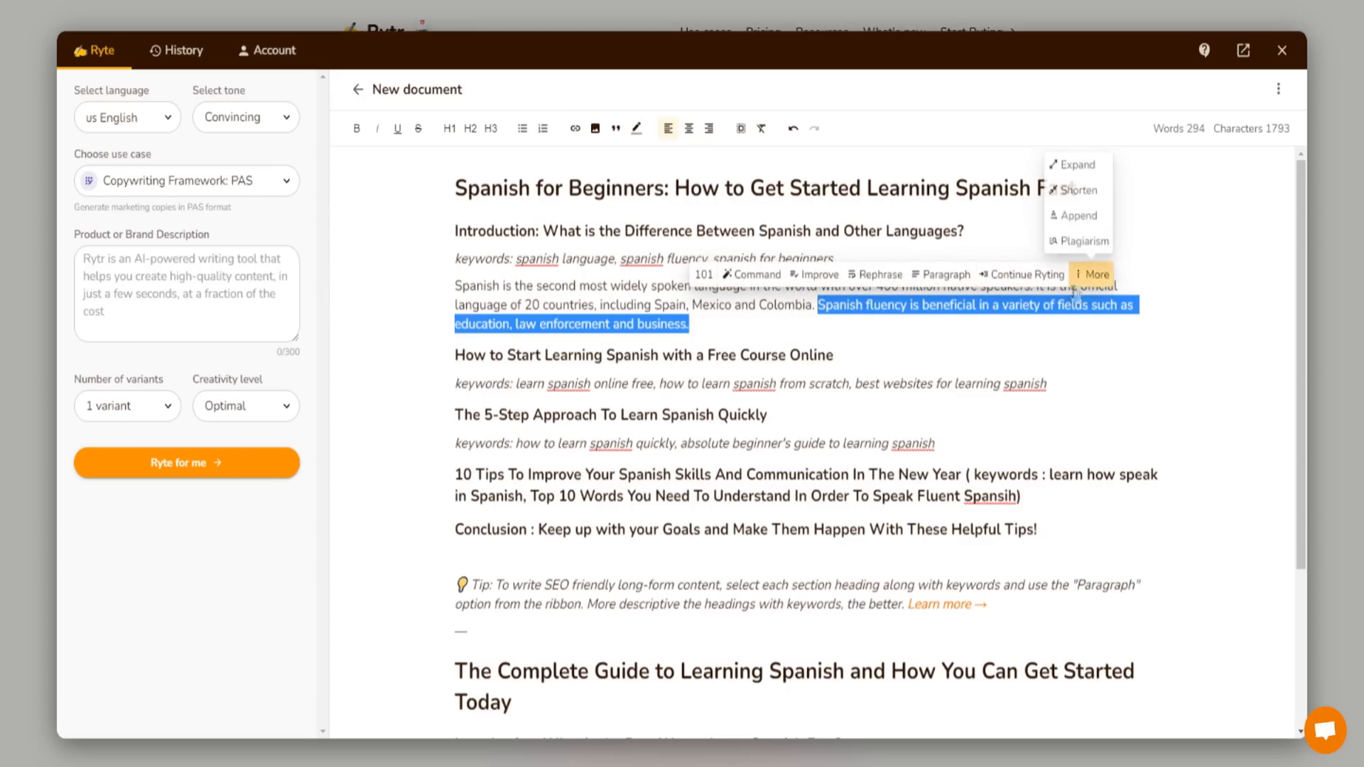
click(1072, 222)
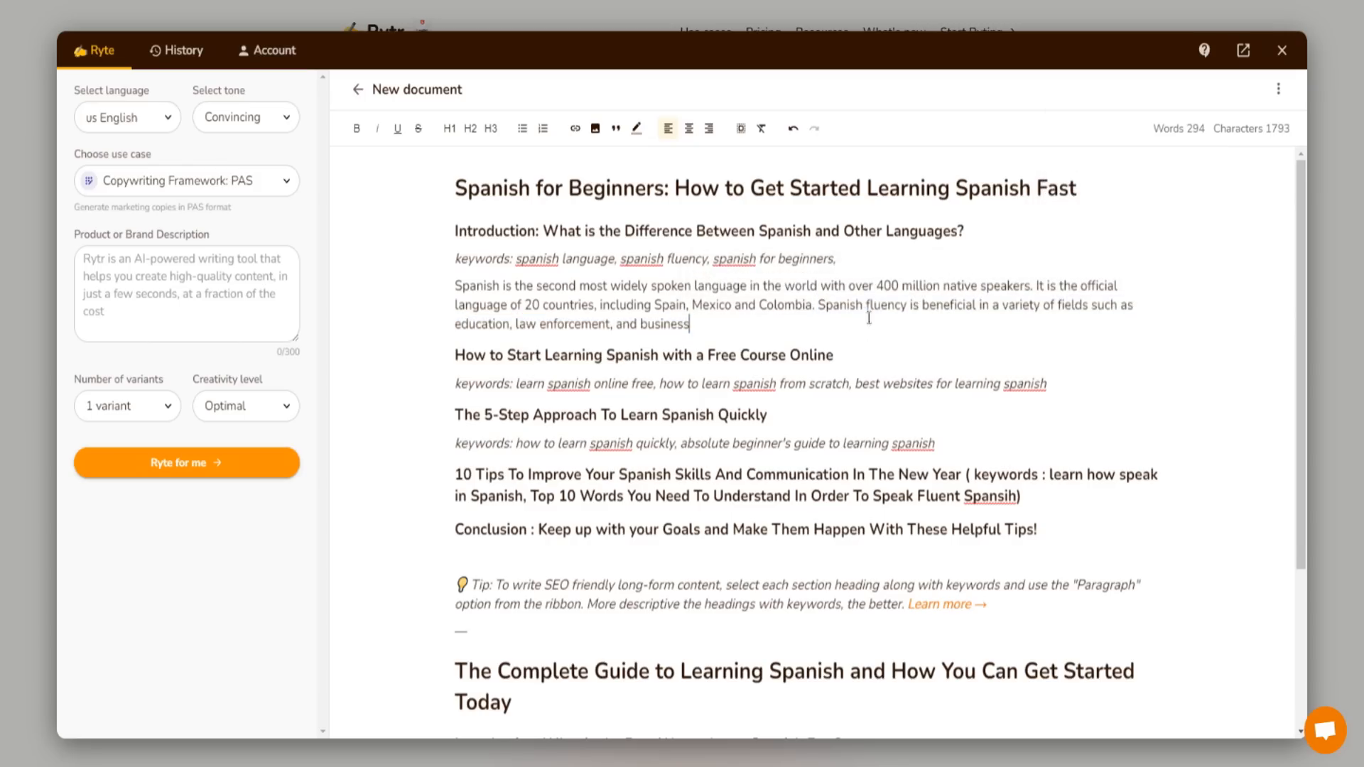
Reselect the Spanish fluency sentence and examine the available text editing options, including Improve, Expand, Shorten, Append and Plagiarism
shift+click(820, 305)
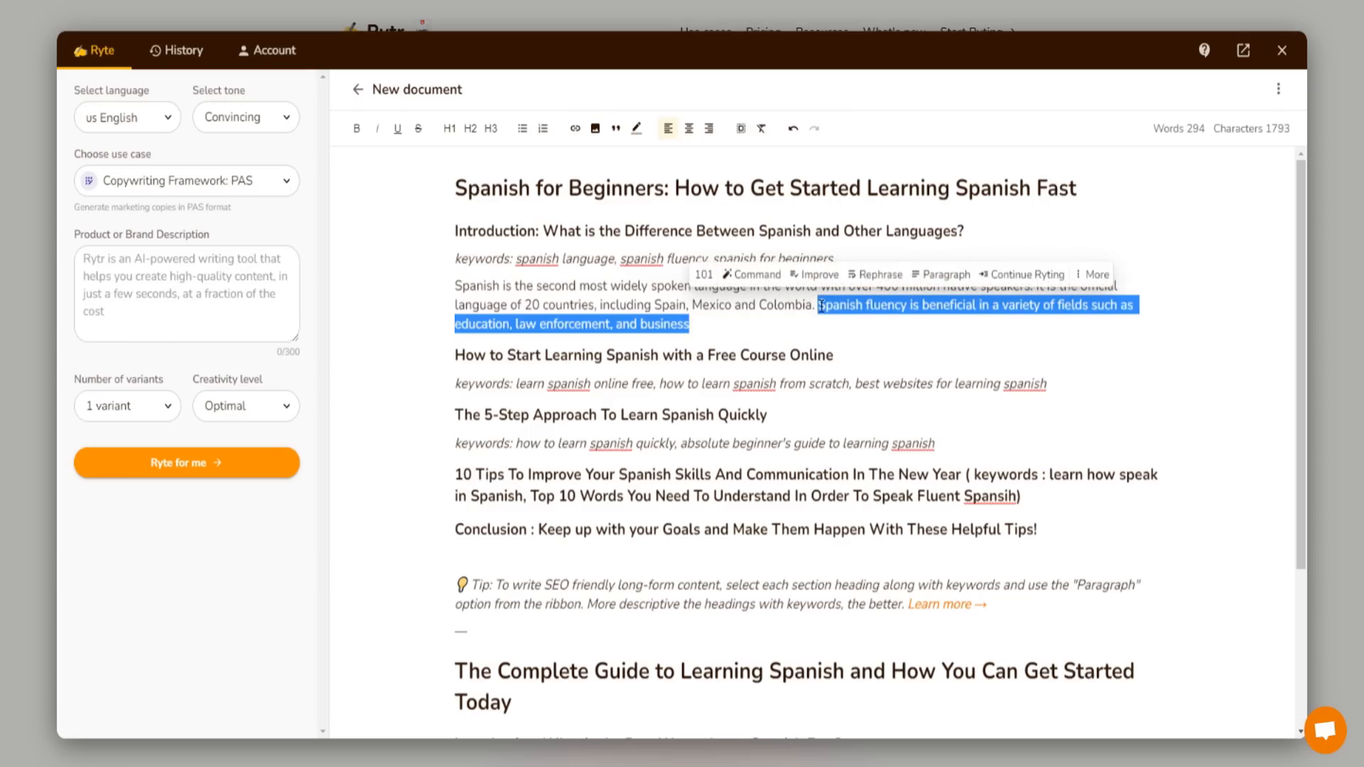
click(1094, 274)
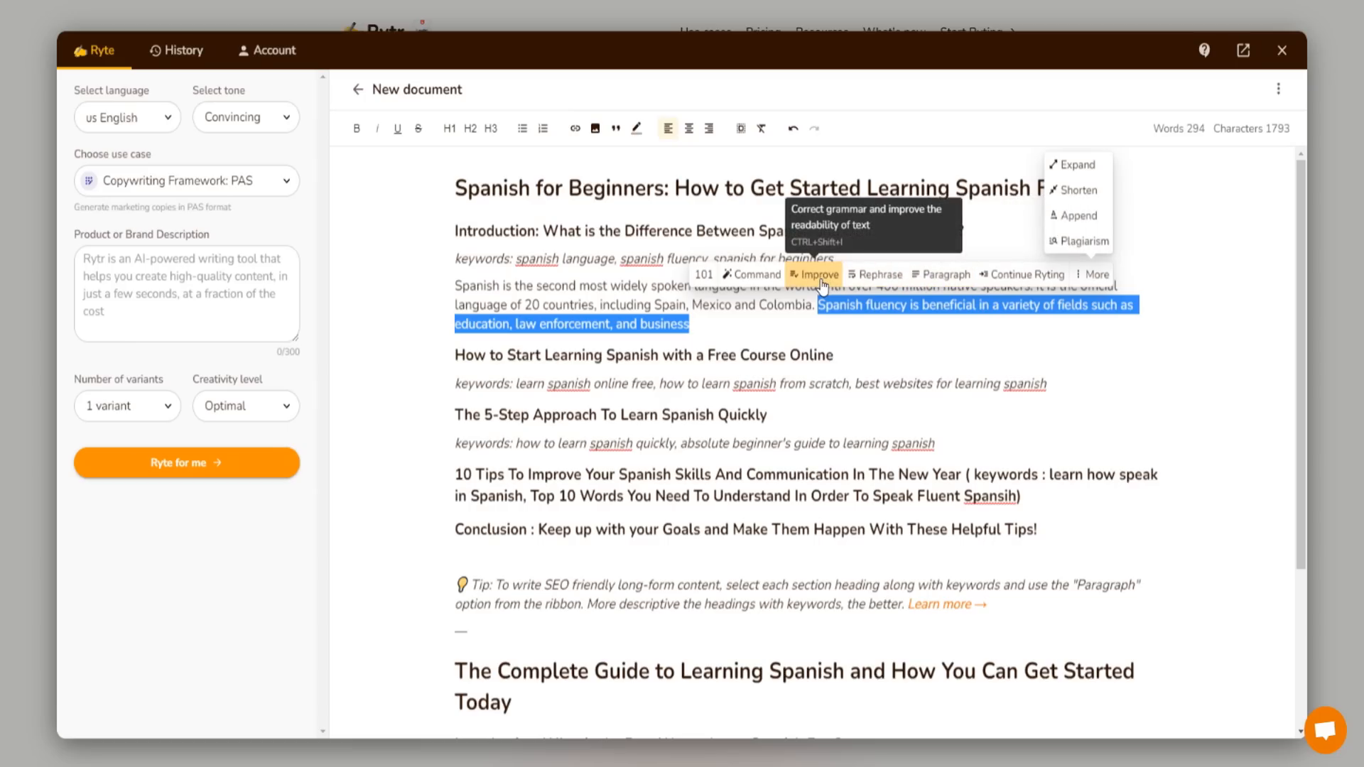
click(699, 326)
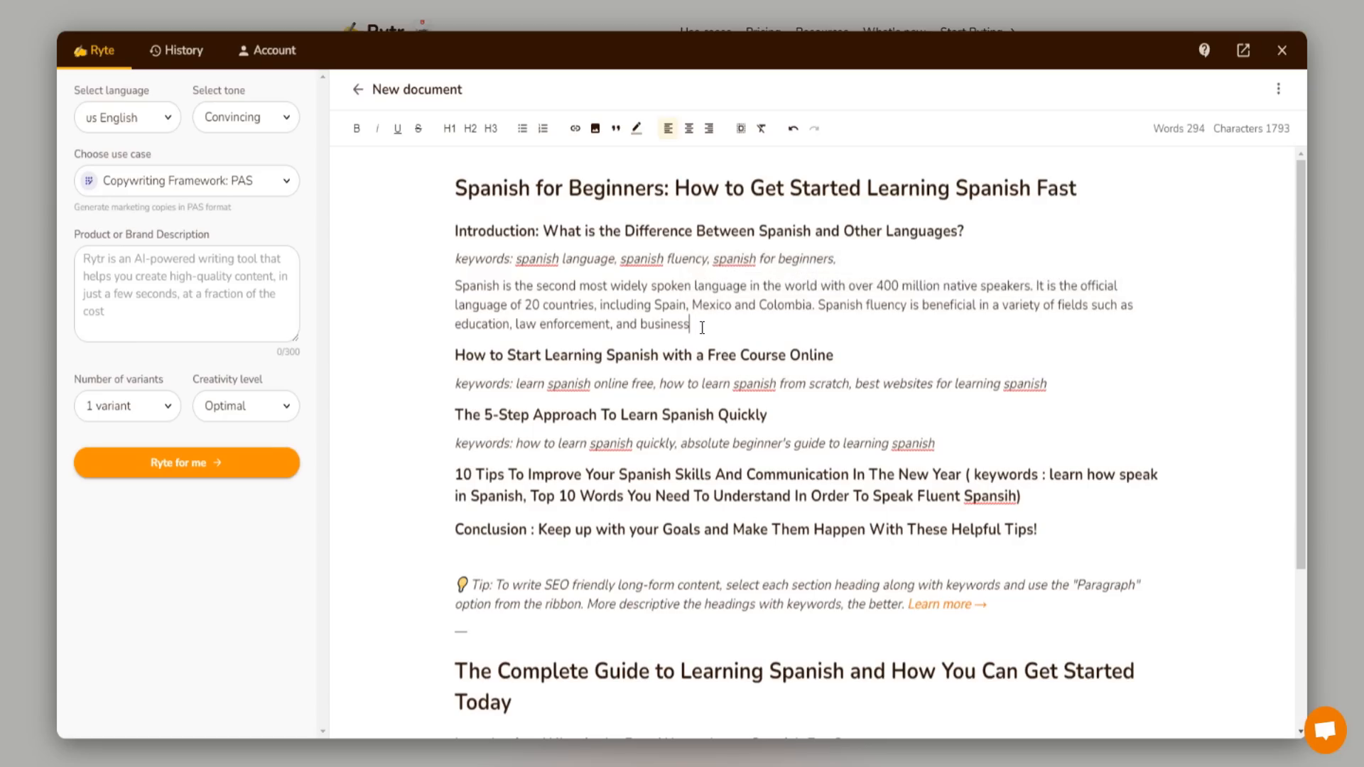
shift+click(819, 305)
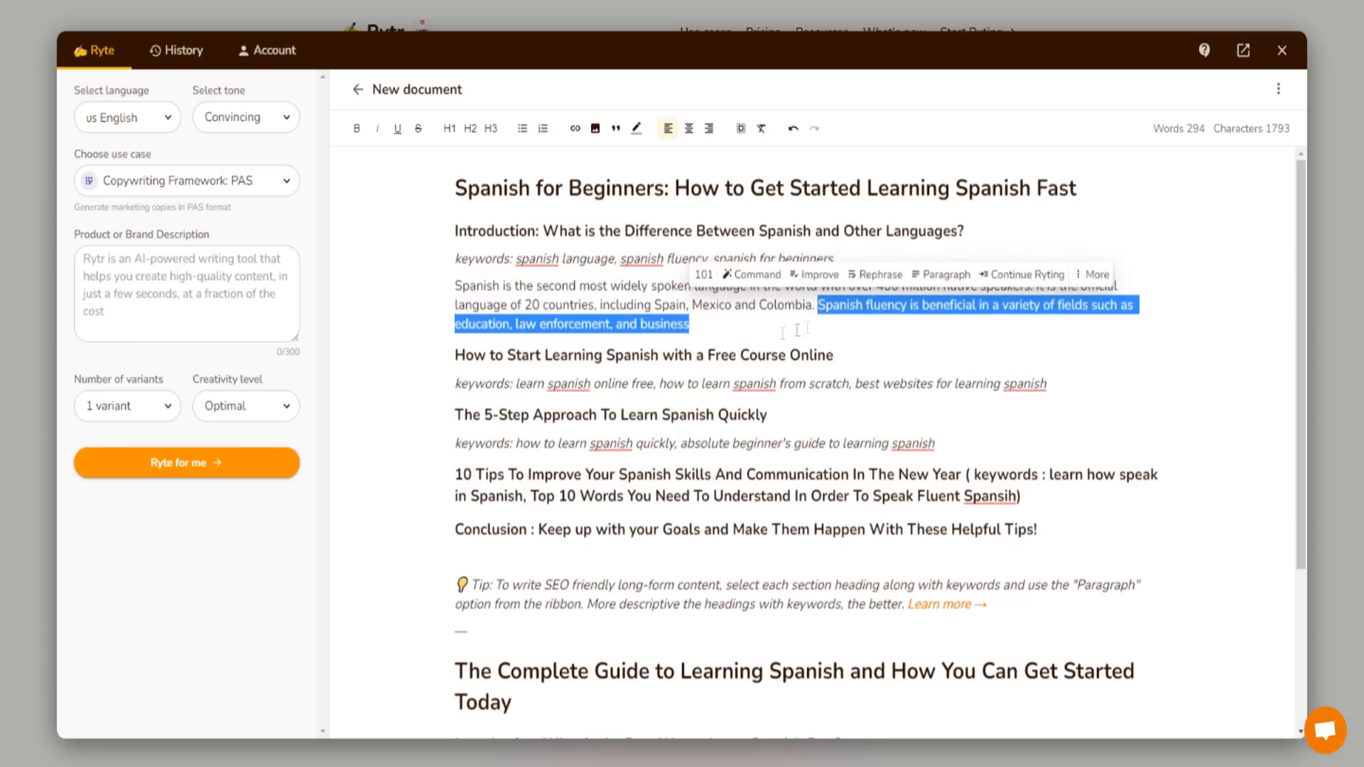
click(698, 328)
drag(818, 307, 690, 324)
click(709, 323)
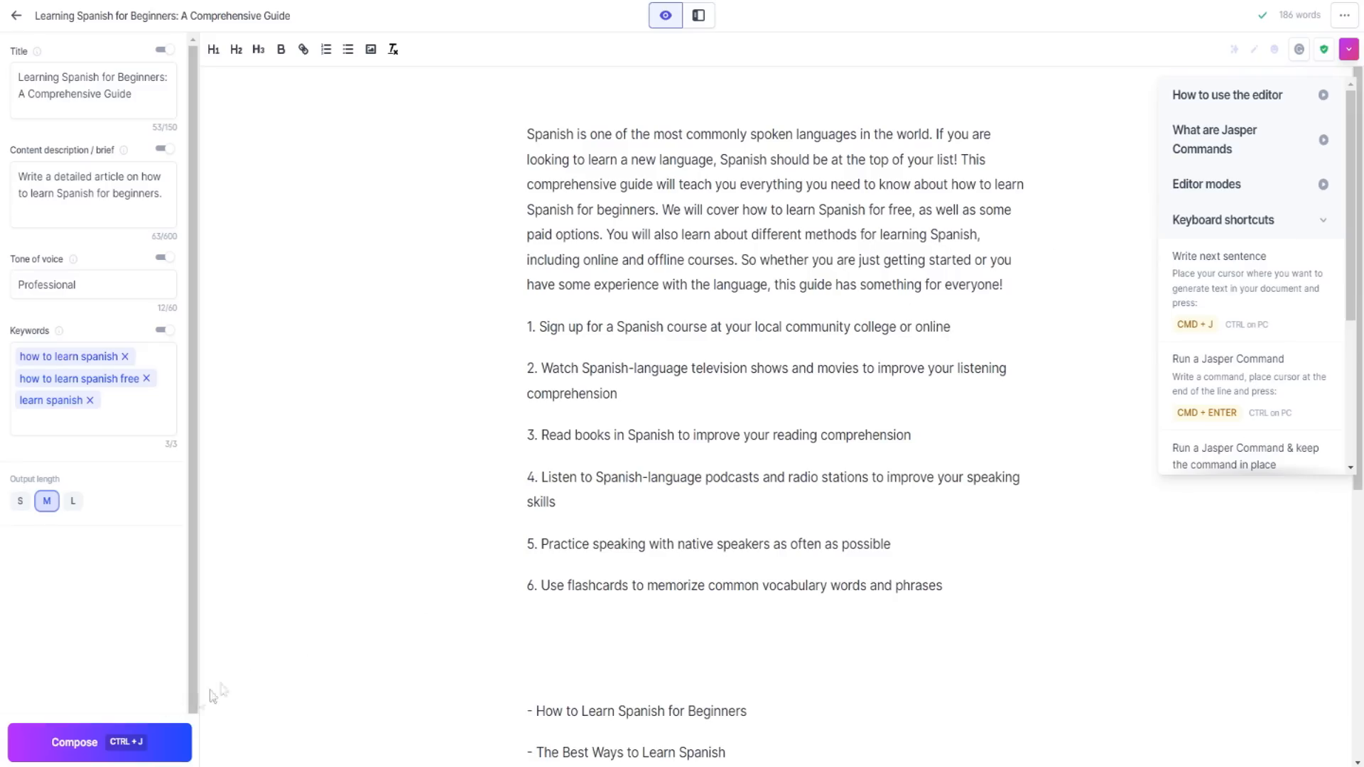
Switch back to Jasper, compose a paragraph under outline point 1, and format that point as a Heading 2
click(100, 741)
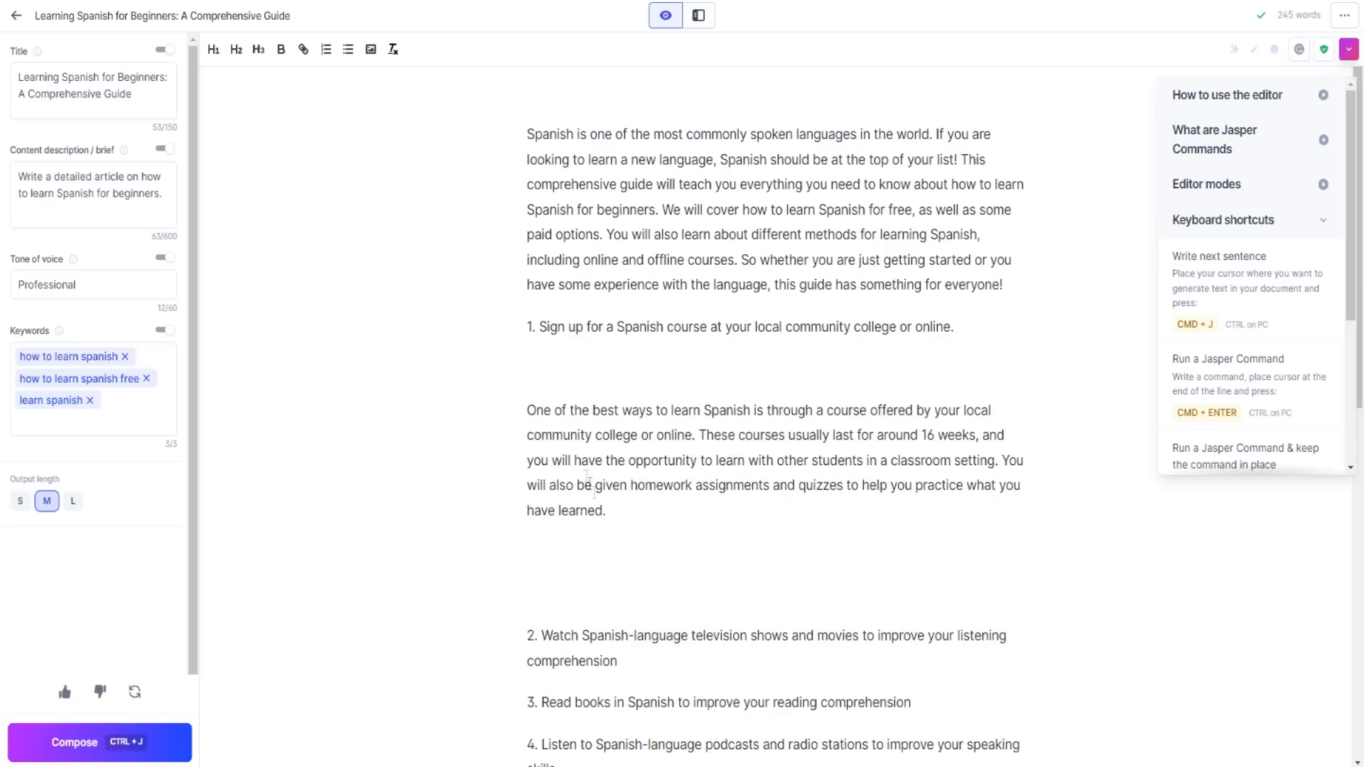
key(BackSpace)
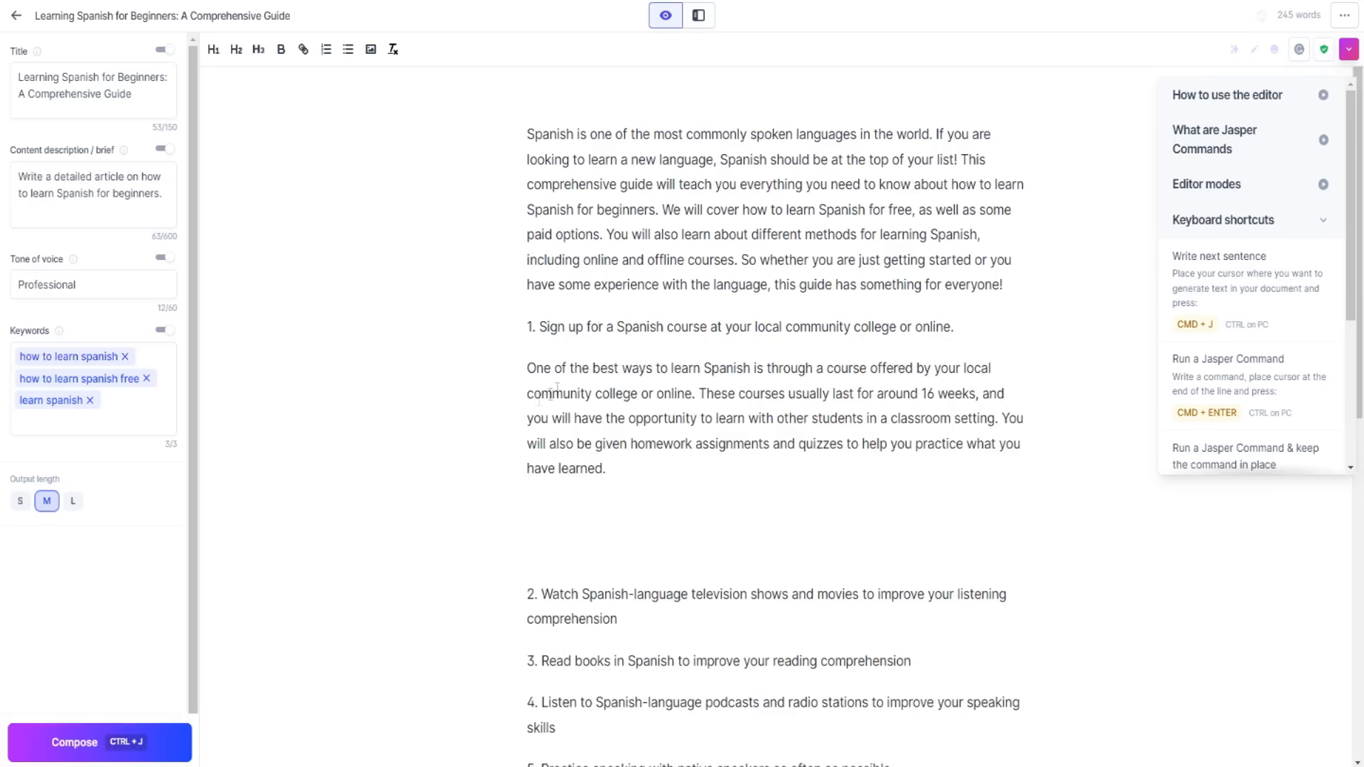
drag(992, 321, 527, 329)
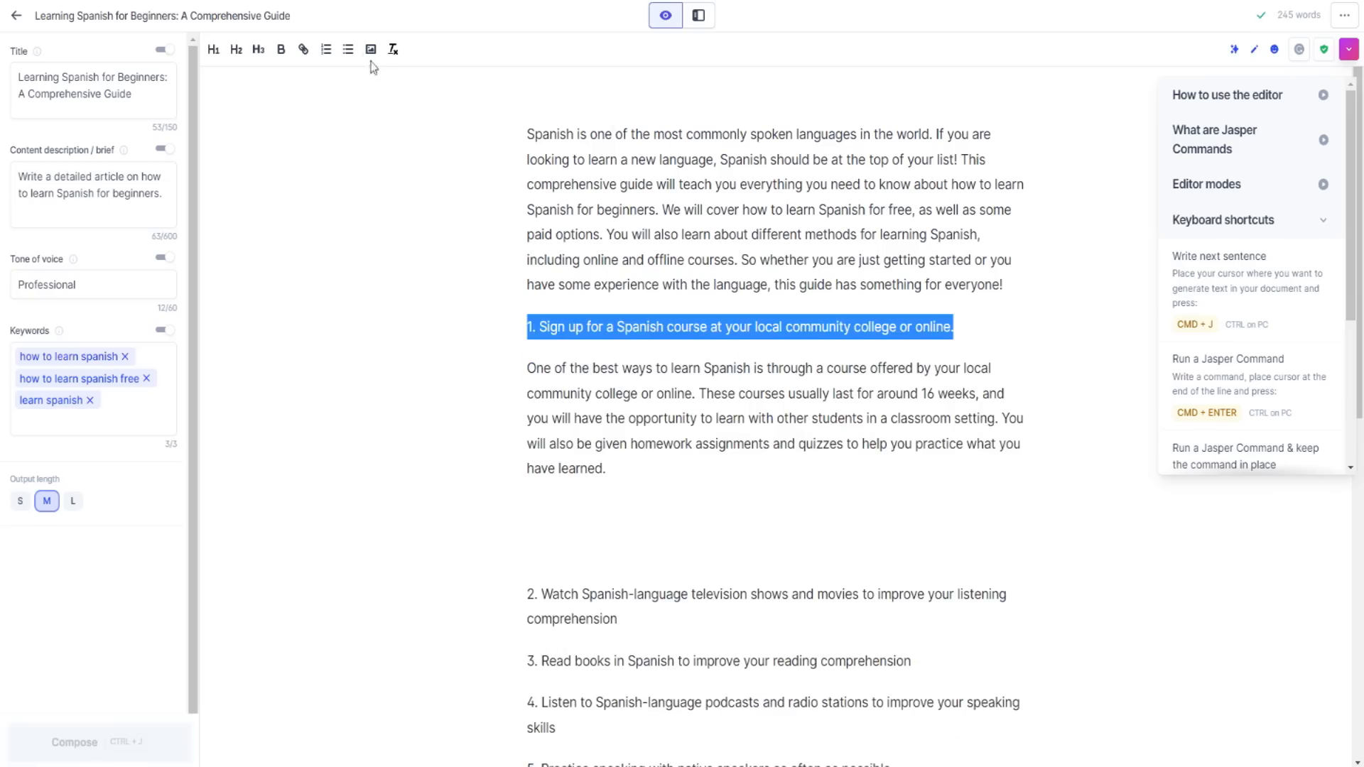
click(237, 49)
click(568, 375)
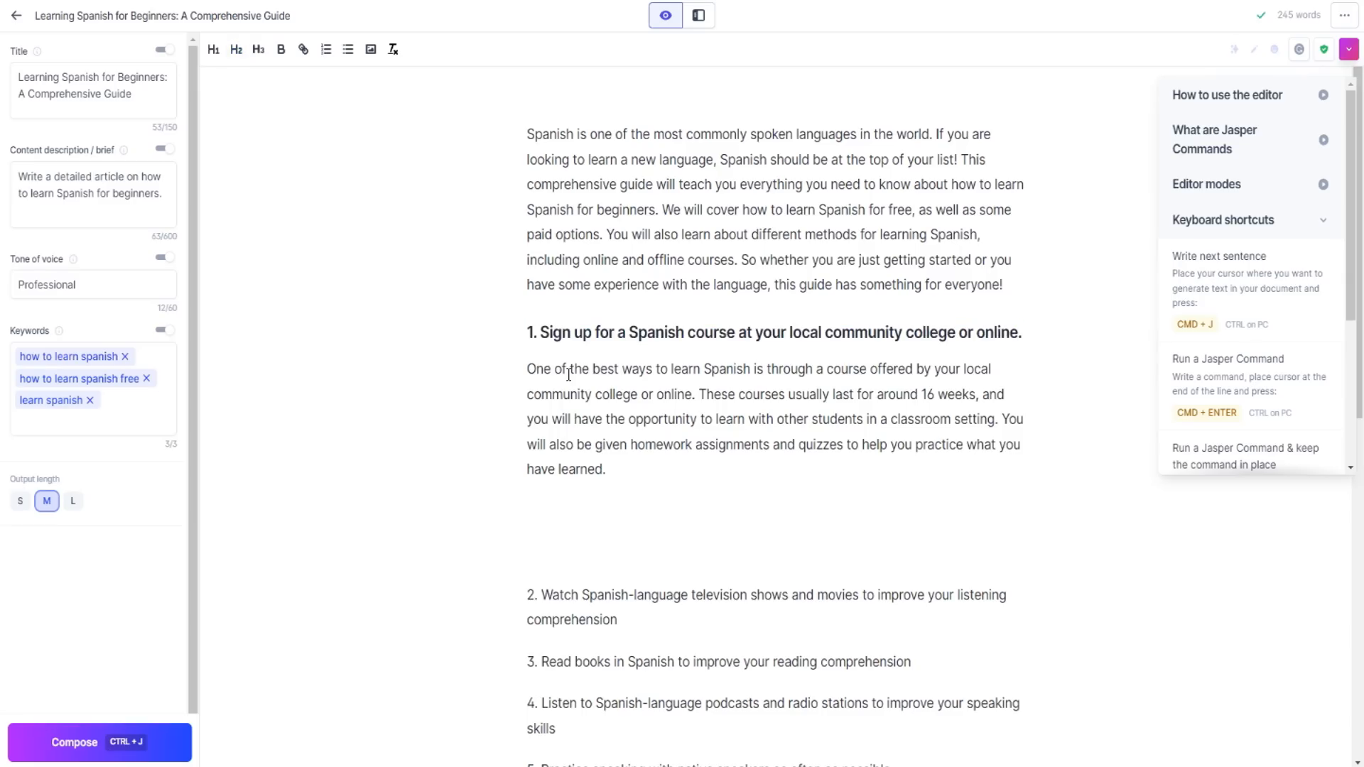
Remove the empty lines between the first section's paragraph and outline point 2
drag(525, 373, 997, 419)
click(772, 472)
click(528, 593)
key(BackSpace)
key(BackSpace)
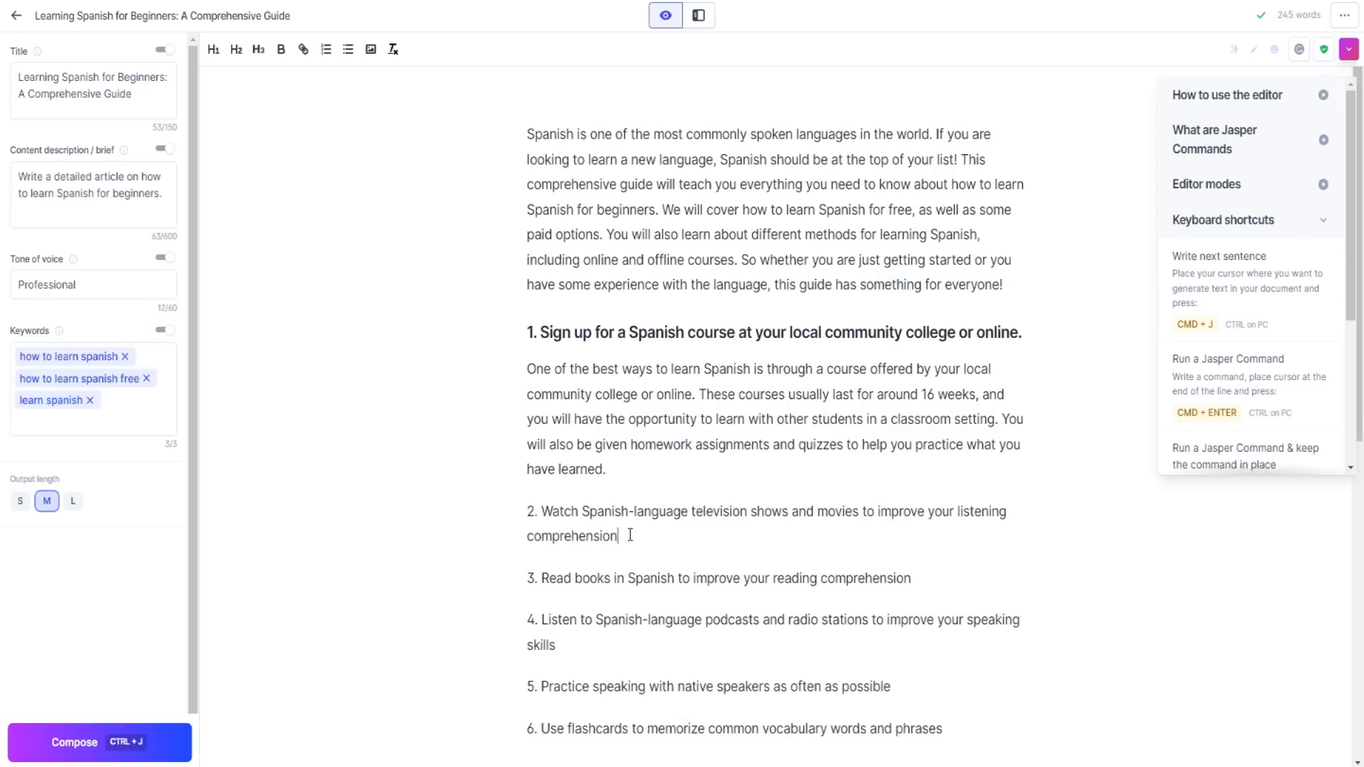
Compose text under outline point 2 about Spanish-language television and format that point as a Heading 2
click(632, 536)
key(ctrl+j)
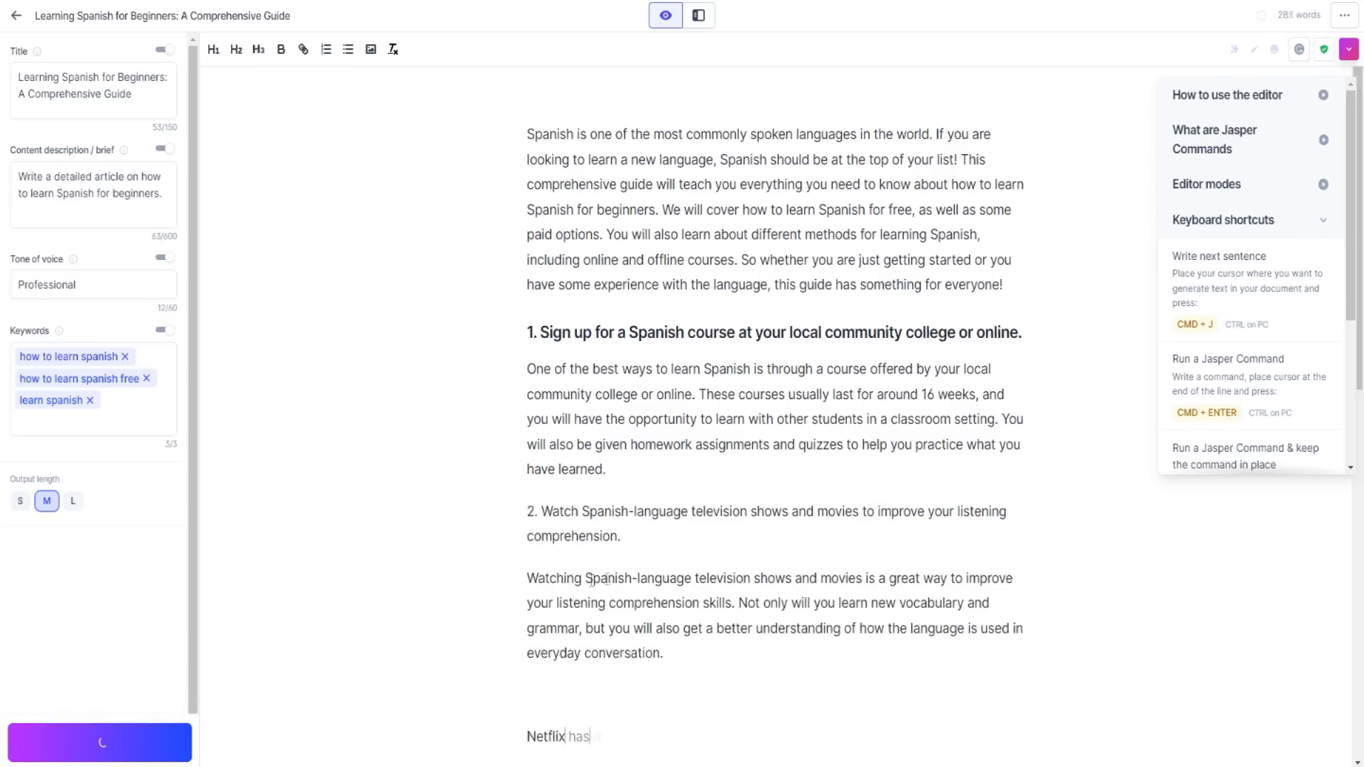
drag(635, 458, 509, 412)
click(237, 49)
scroll(575, 512, down, 1)
click(546, 554)
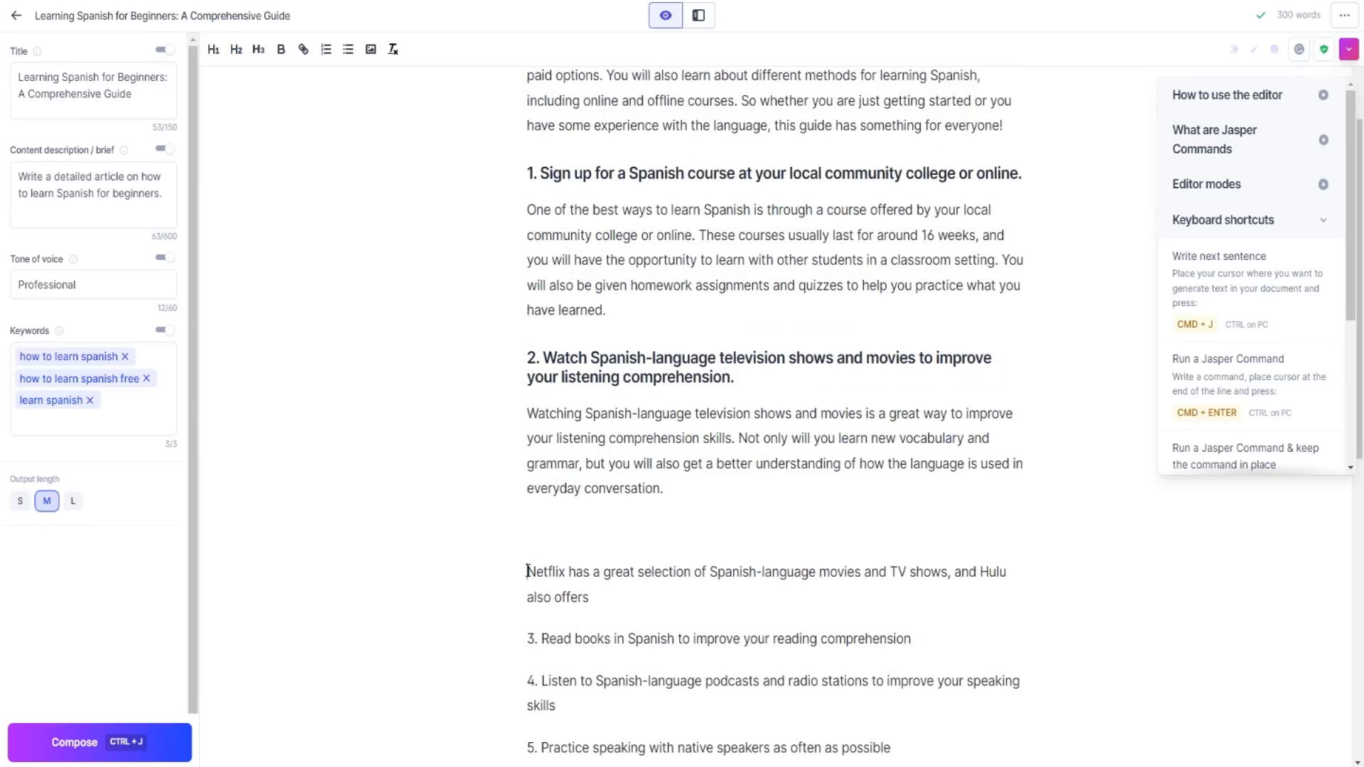
Remove the empty line above the Netflix sentence and read through the second section's paragraph
click(527, 572)
key(BackSpace)
drag(531, 415, 696, 494)
click(696, 494)
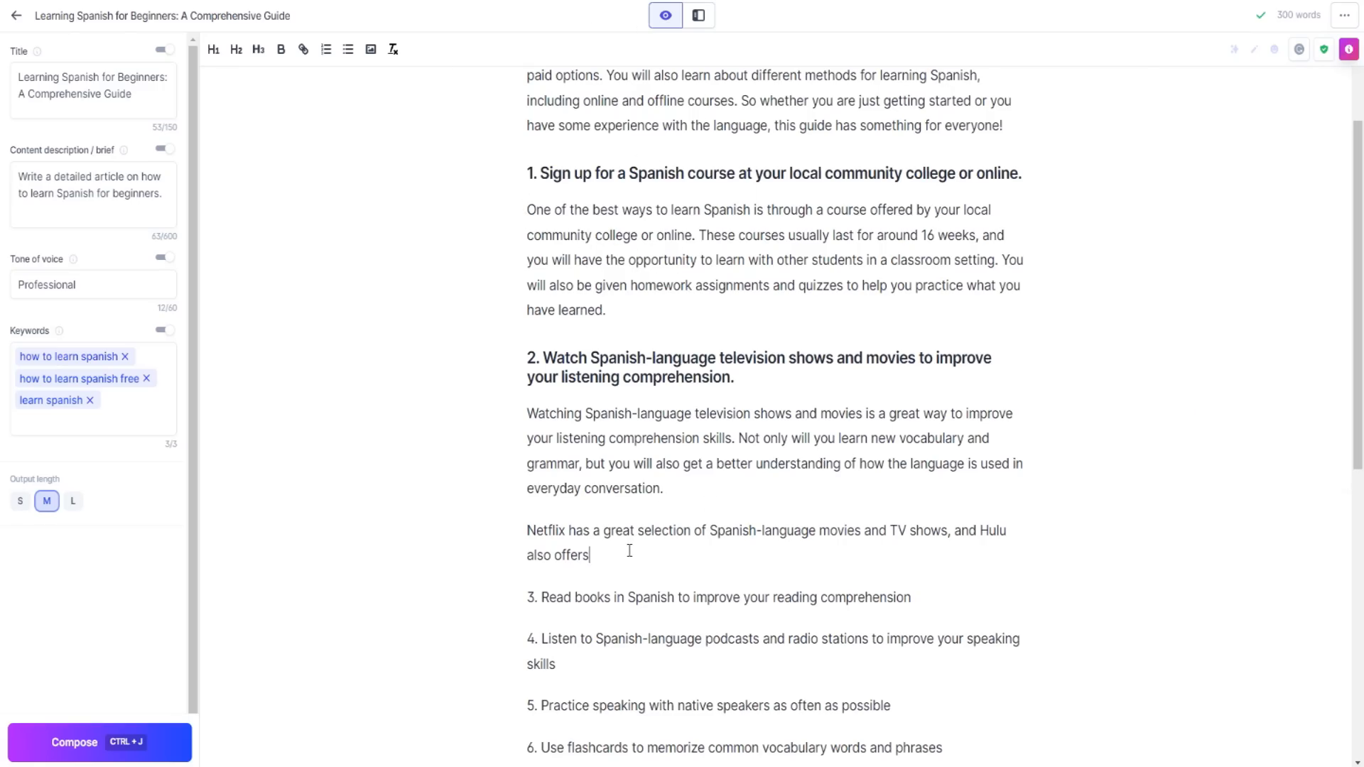
Add an empty line after the Netflix sentence and format outline points 3 to 6 as Heading 2
key(Return)
scroll(561, 467, down, 3)
drag(528, 401, 943, 552)
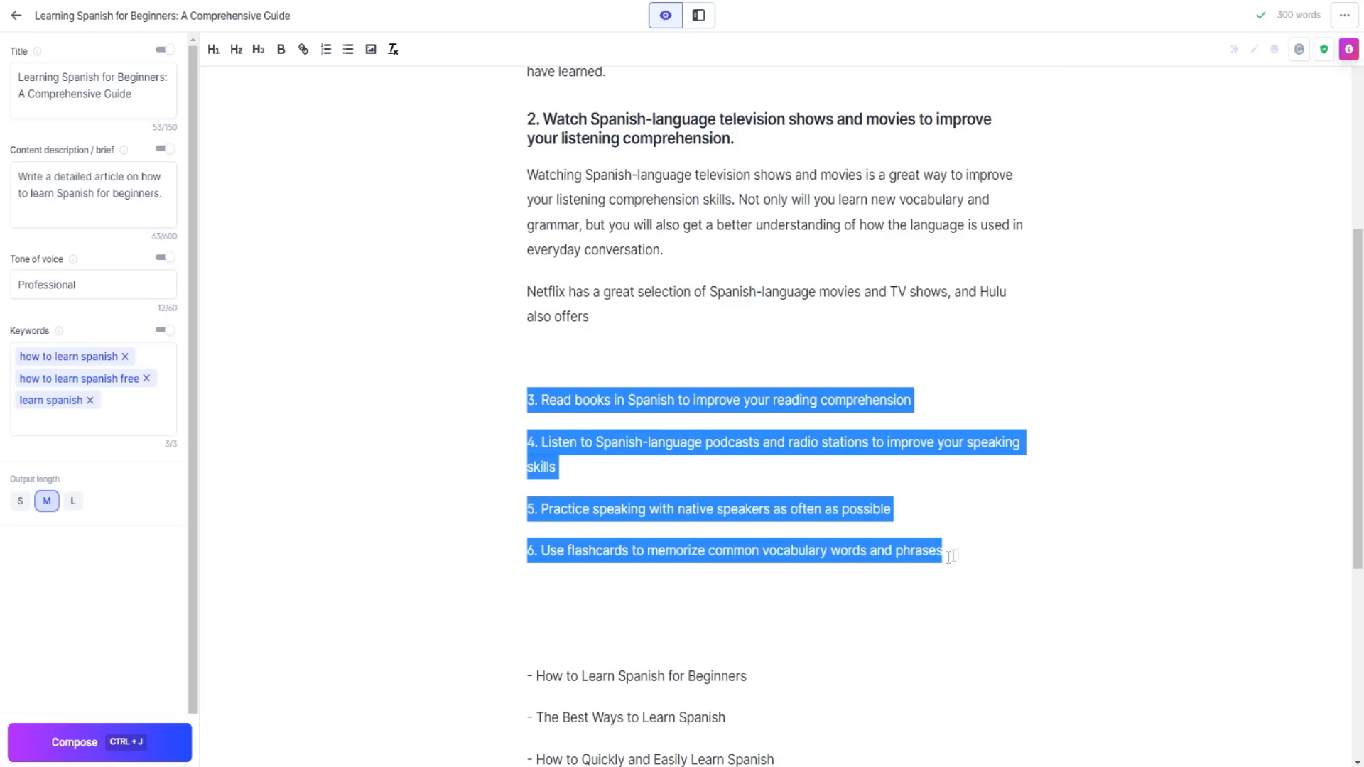
click(236, 49)
click(602, 422)
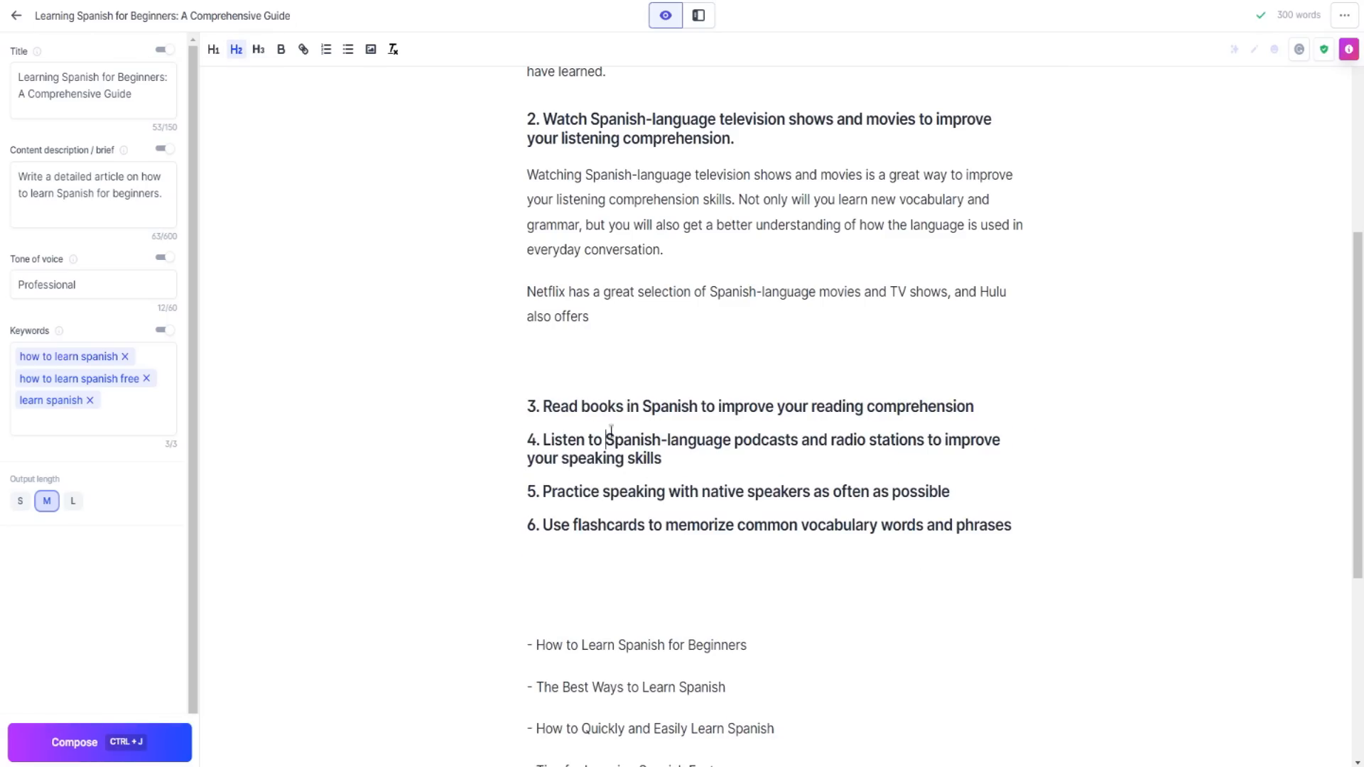
Rephrase the unfinished Netflix and Hulu sentence and accept the suggested rewrite
scroll(612, 425, up, 3)
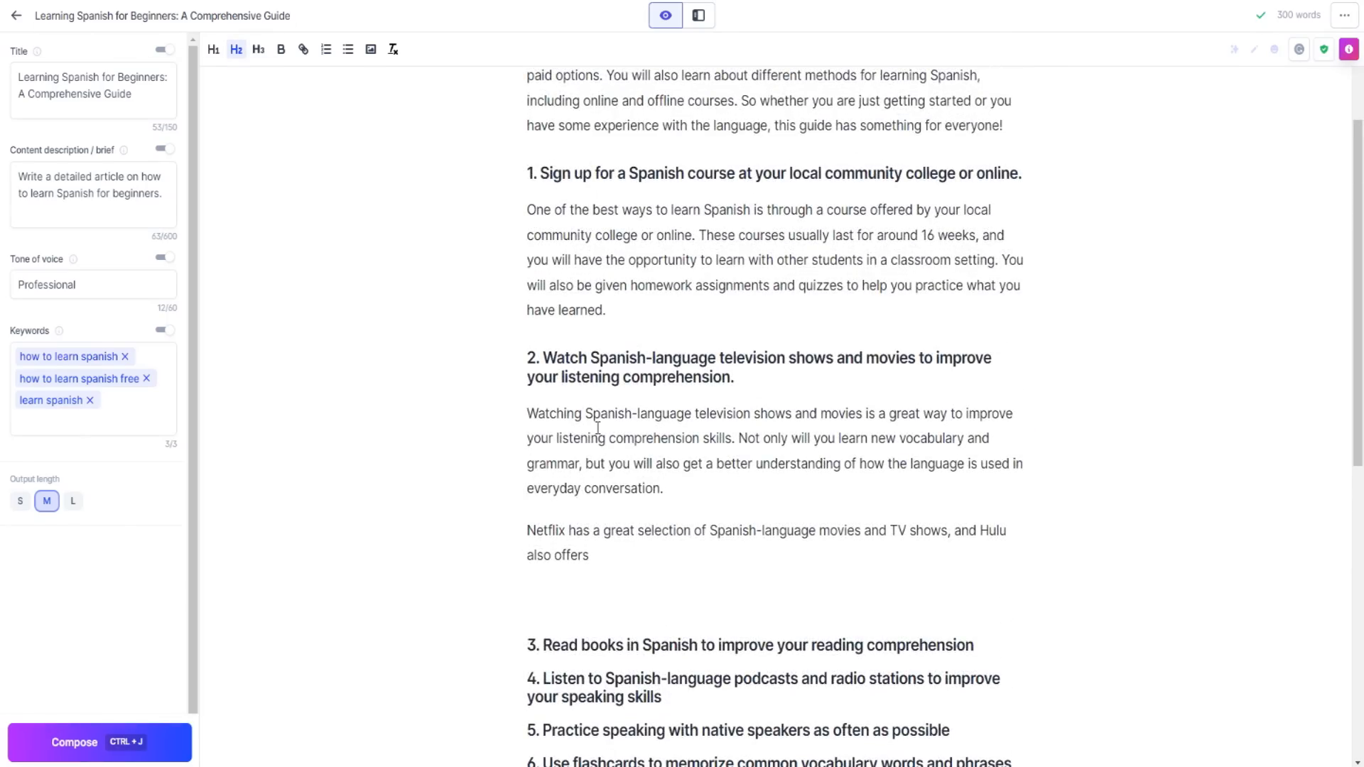
scroll(598, 427, up, 1)
scroll(682, 497, down, 1)
drag(595, 558, 526, 531)
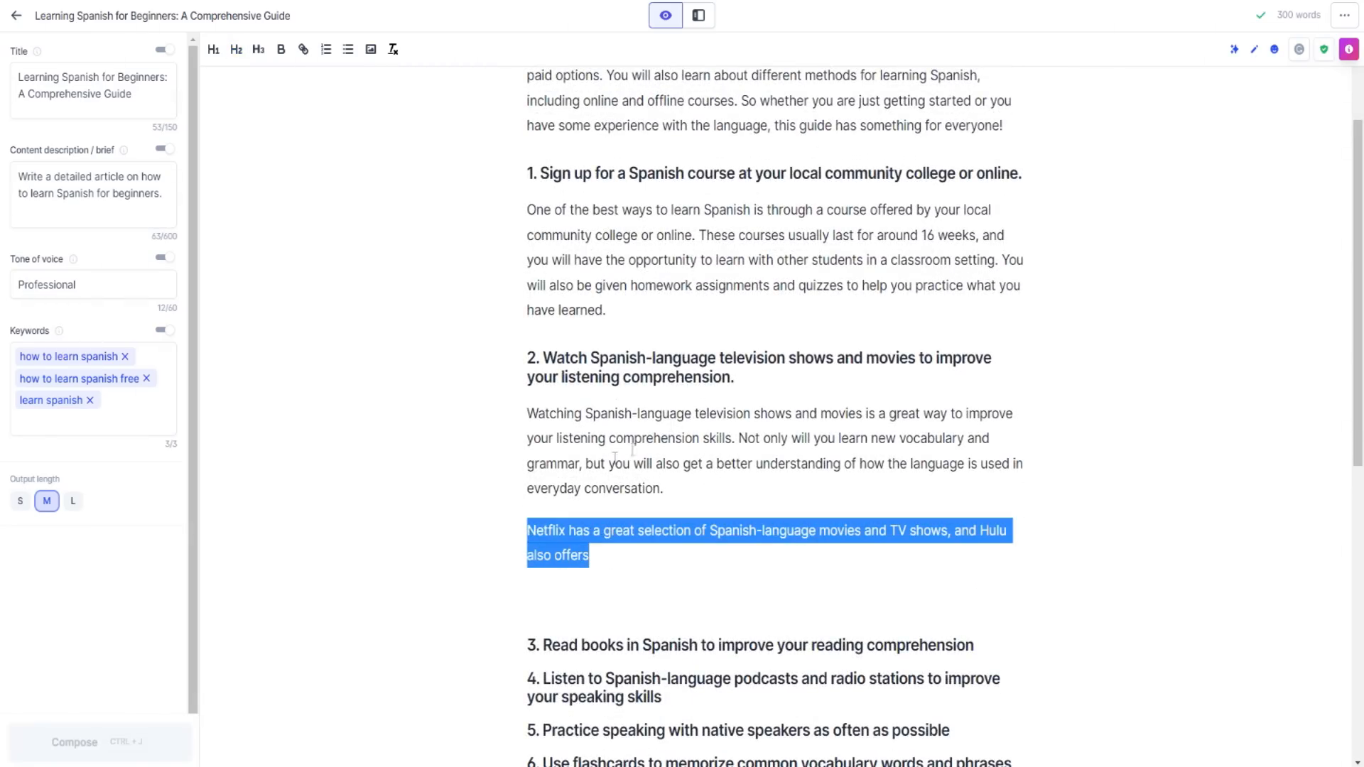
click(1233, 49)
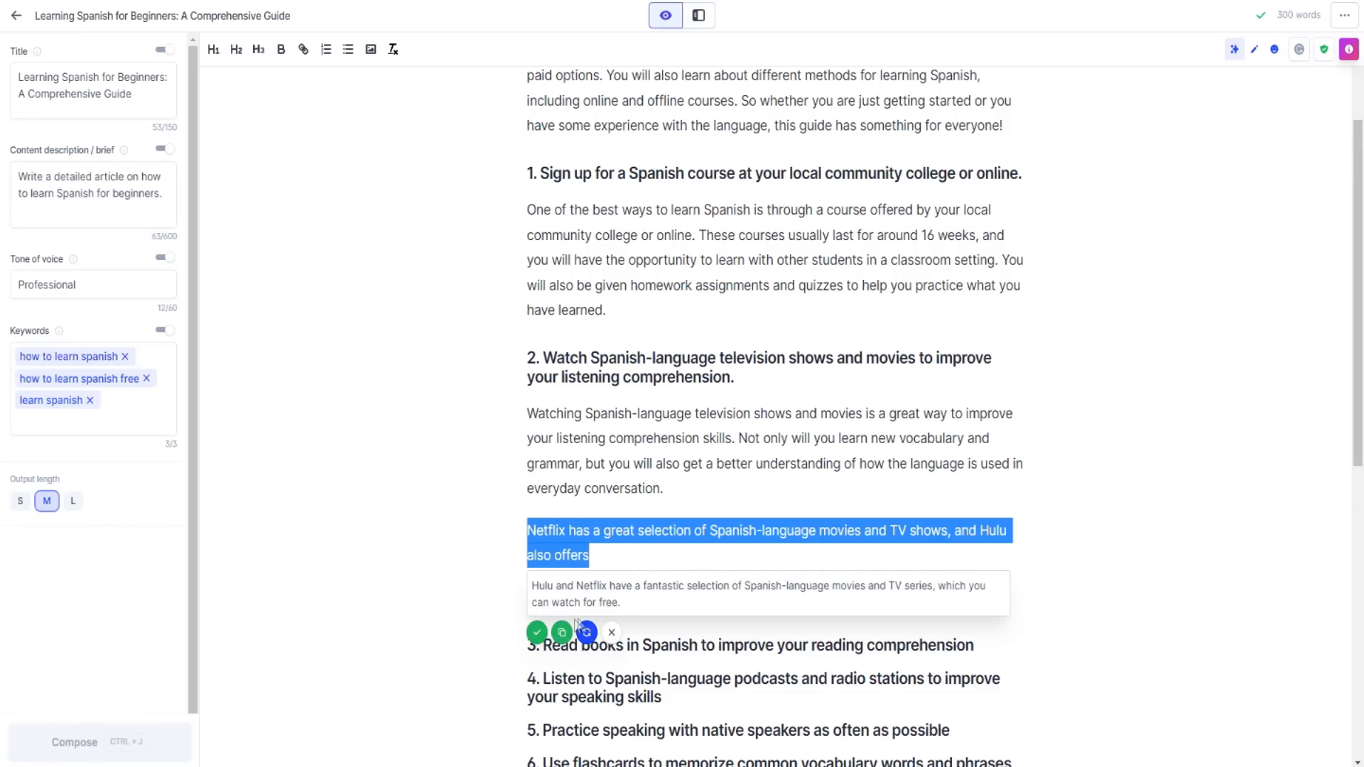
click(537, 632)
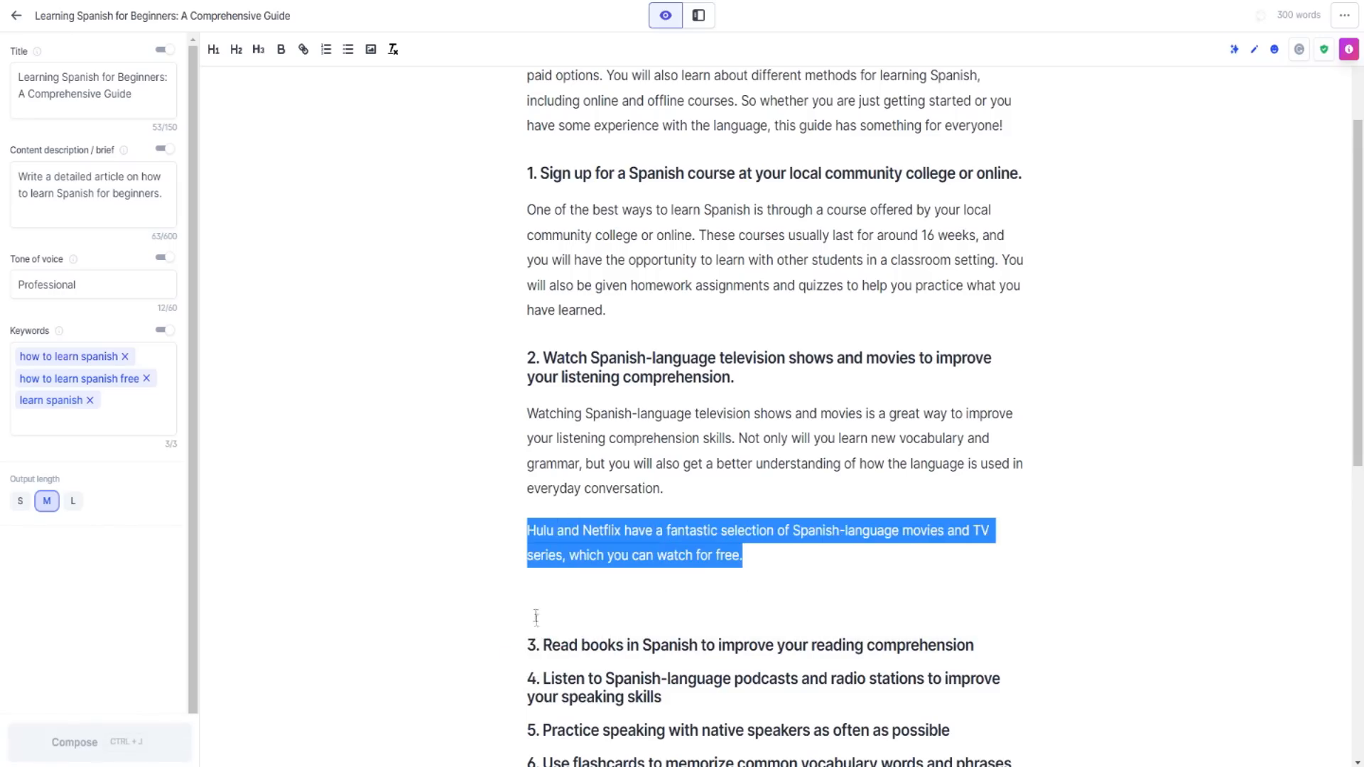
click(559, 525)
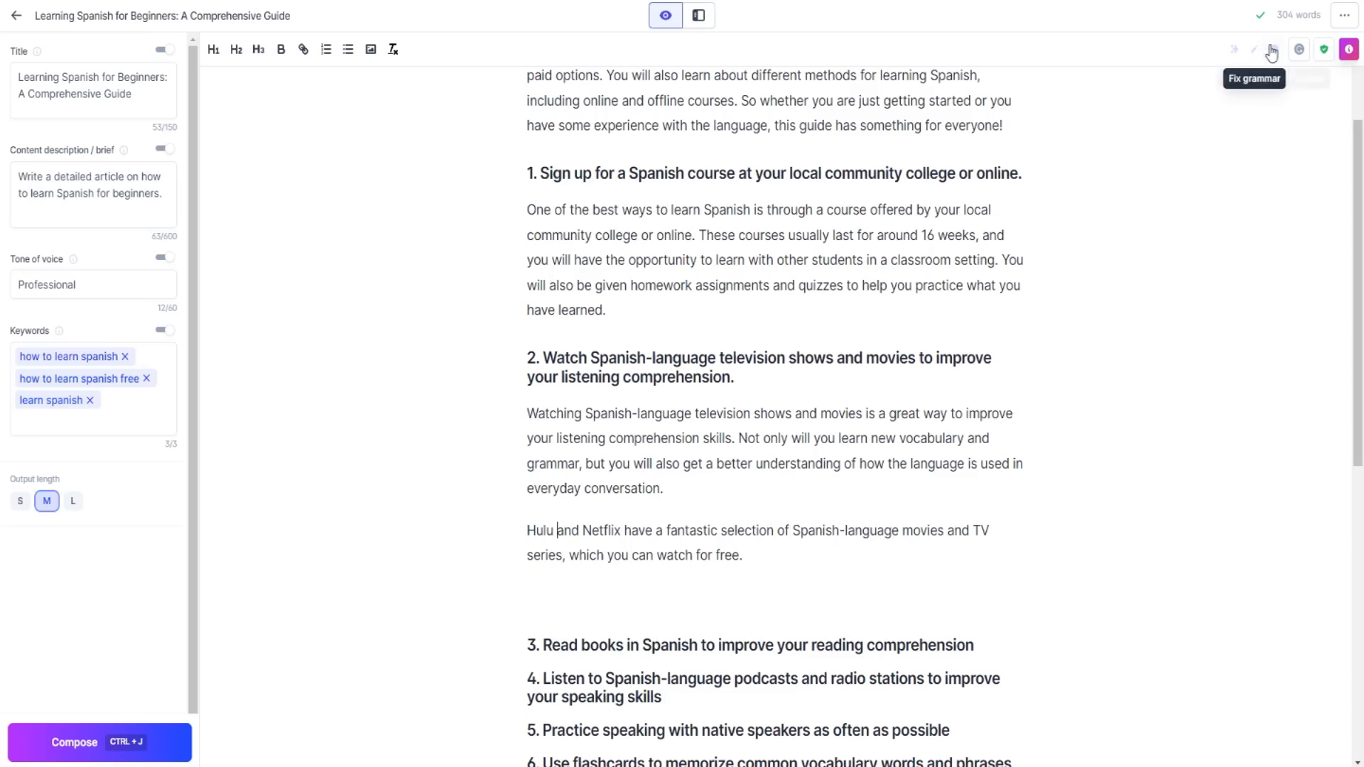
scroll(532, 367, up, 2)
scroll(531, 367, down, 1)
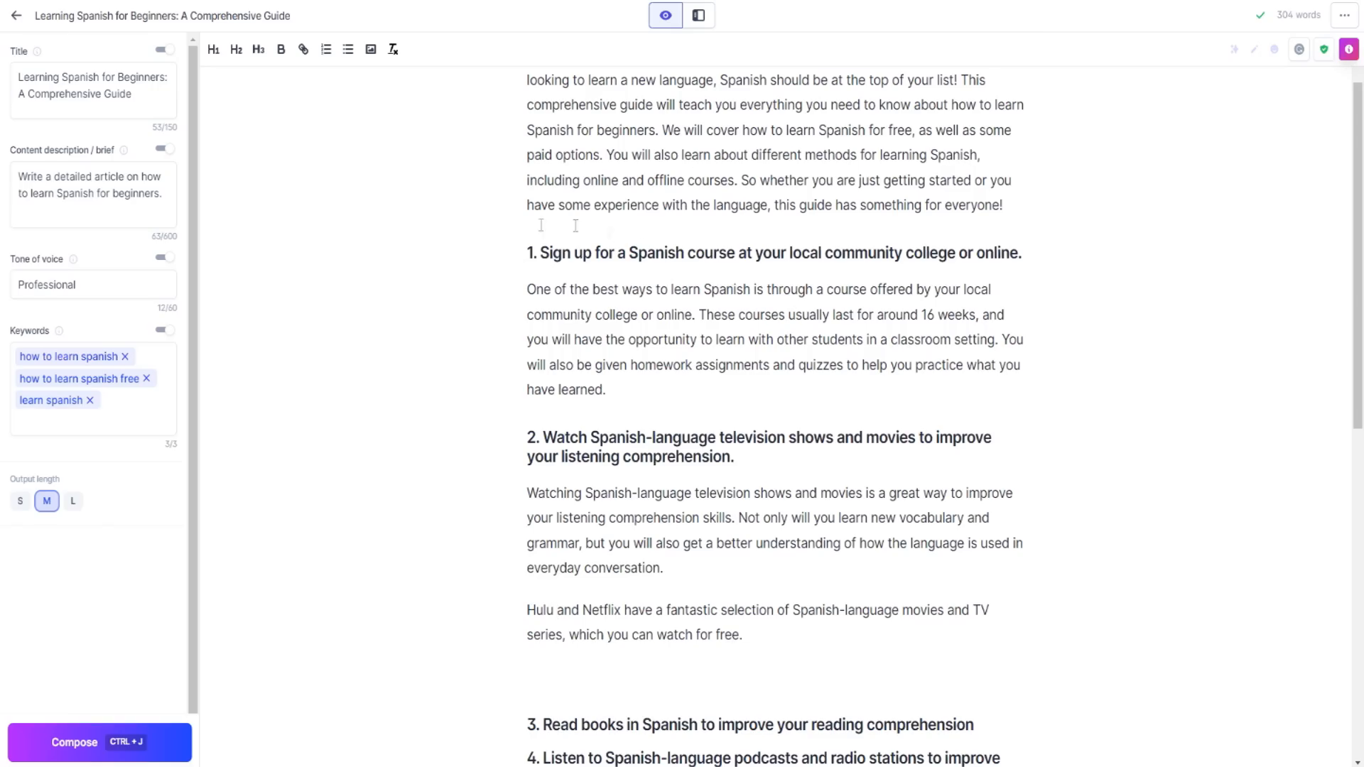
scroll(529, 358, down, 1)
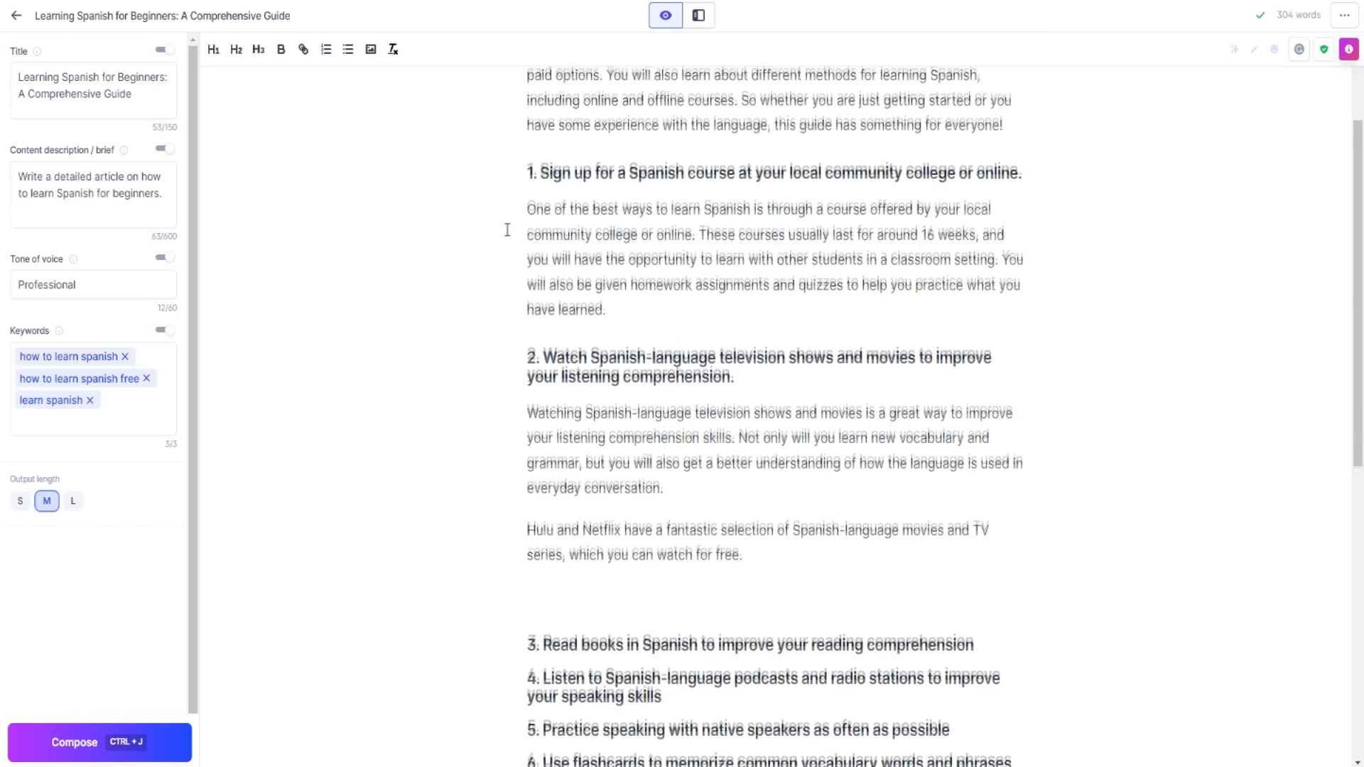
Look over the Spanish article, check the template view in the split editor layout and return to the focus layout
scroll(500, 338, down, 1)
scroll(481, 375, up, 3)
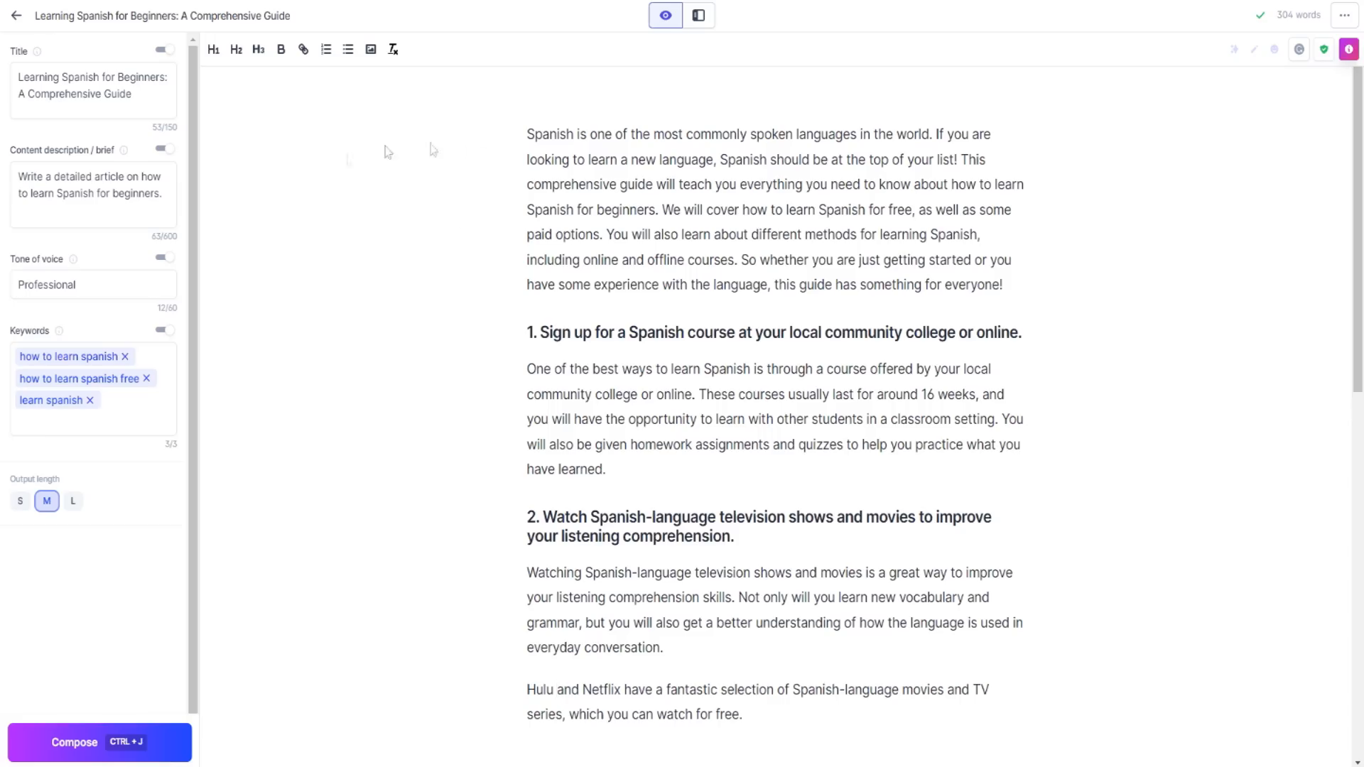
click(699, 15)
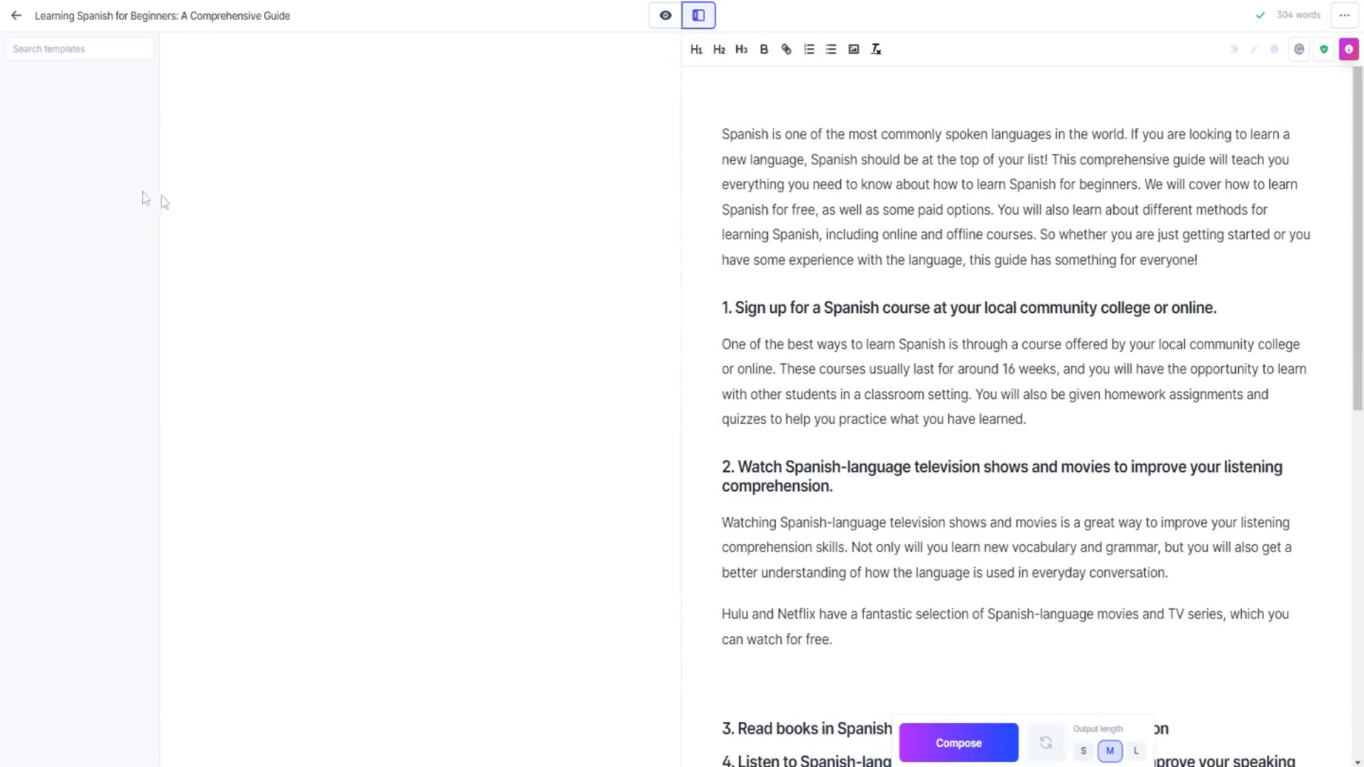
scroll(91, 259, down, 5)
scroll(89, 298, down, 2)
scroll(78, 359, up, 3)
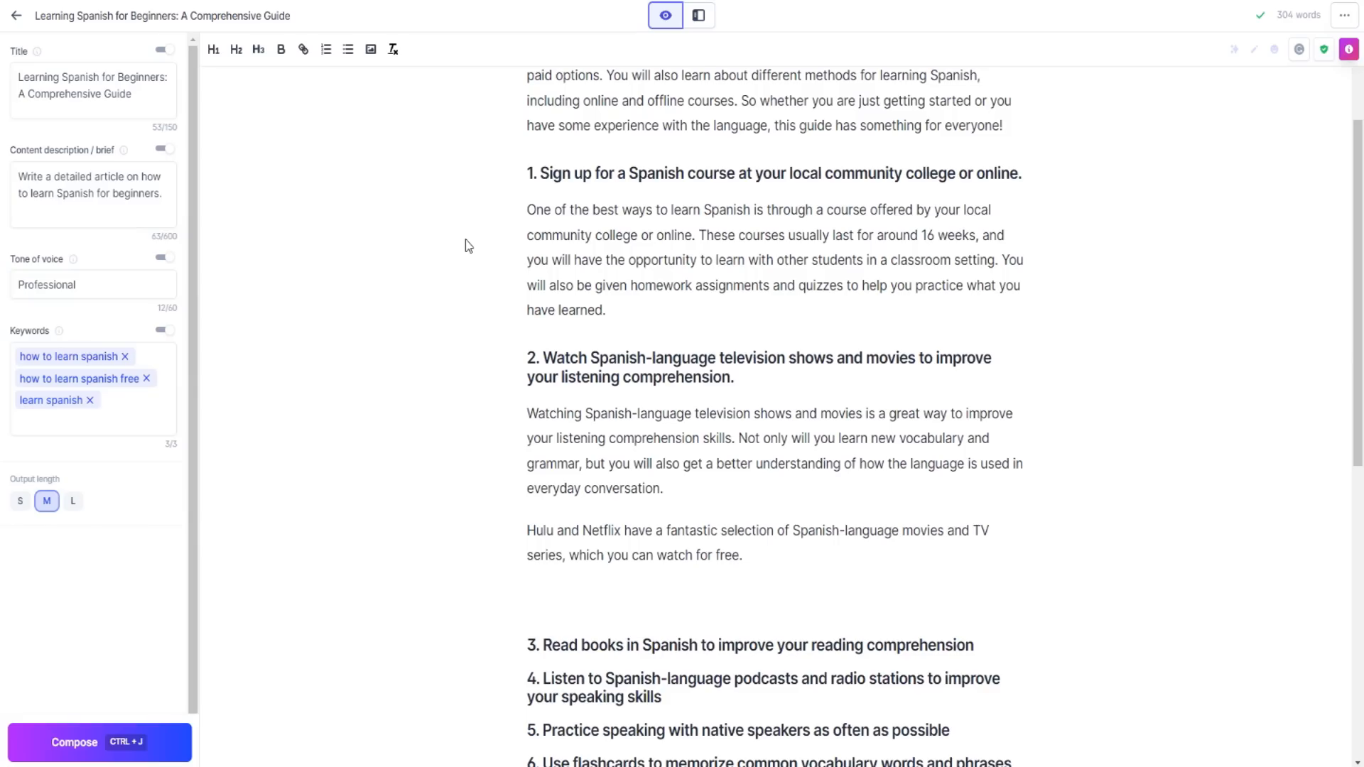
scroll(466, 242, up, 1)
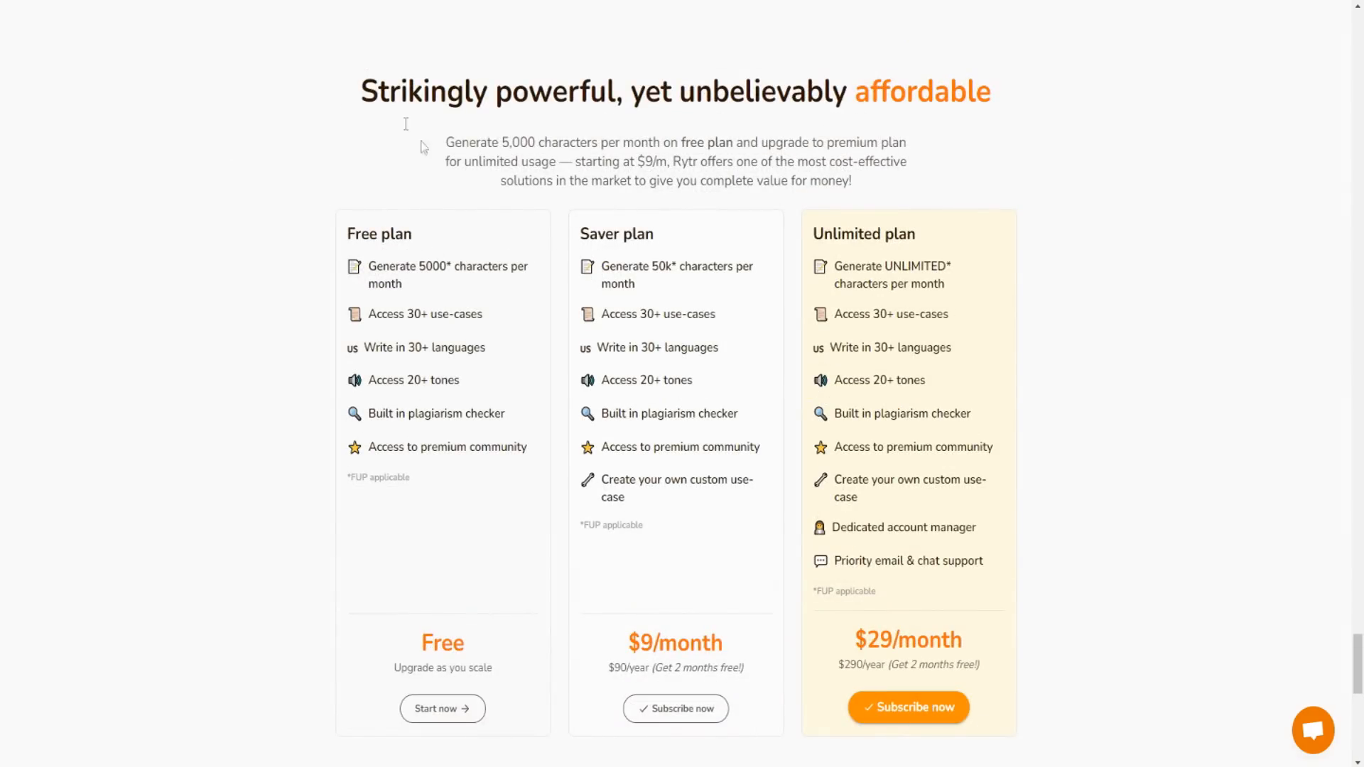
Review the Free, Saver and Unlimited plans on Rytr's pricing page, plus Jasper's Starter and Boss Mode plans
scroll(336, 106, down, 1)
drag(423, 162, 356, 158)
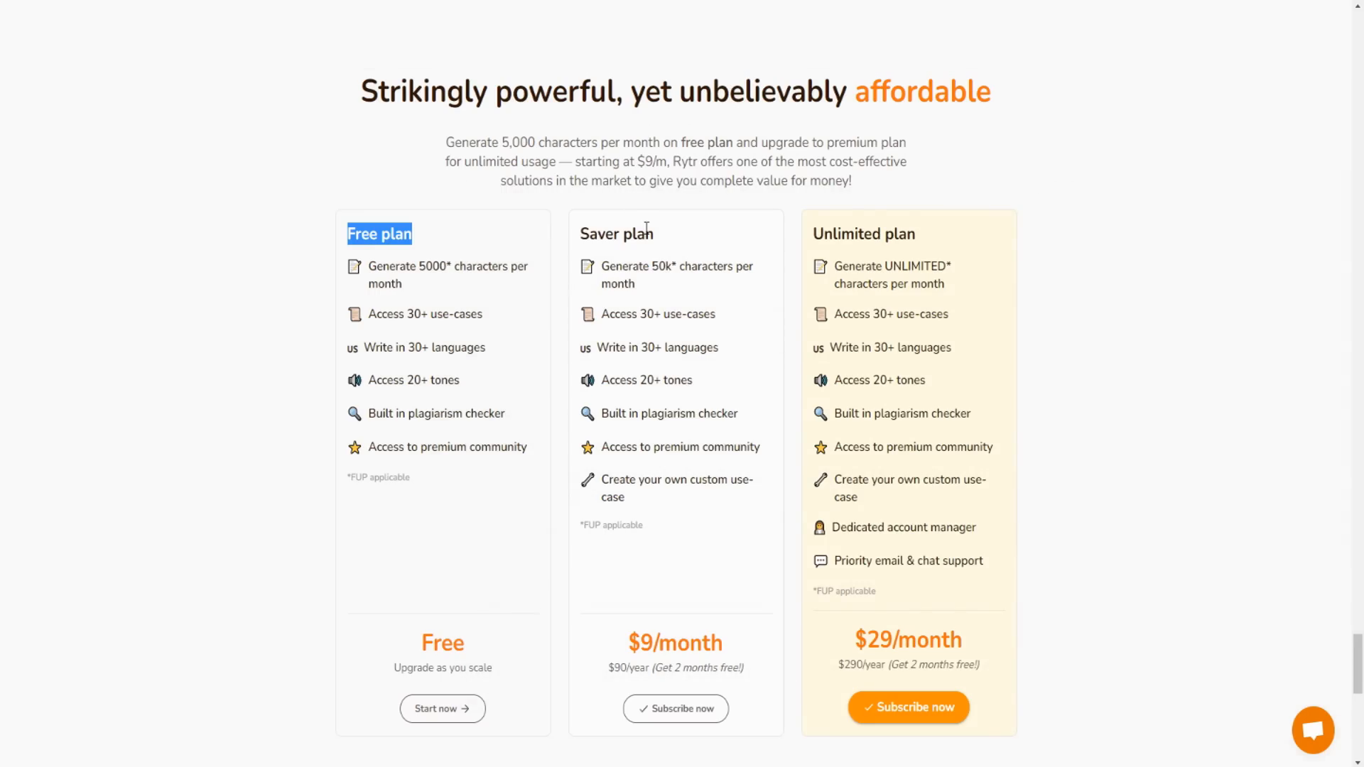
scroll(647, 227, down, 1)
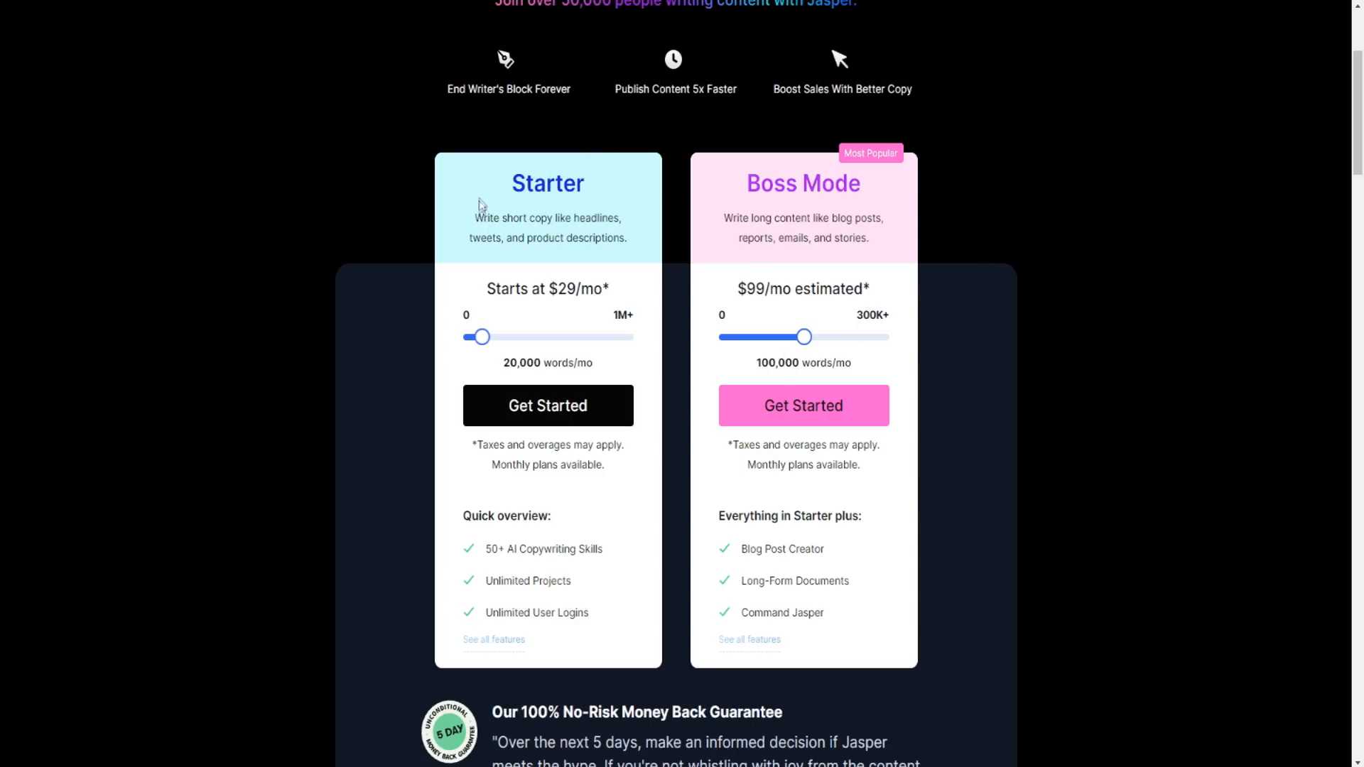
scroll(467, 209, up, 1)
scroll(431, 236, down, 1)
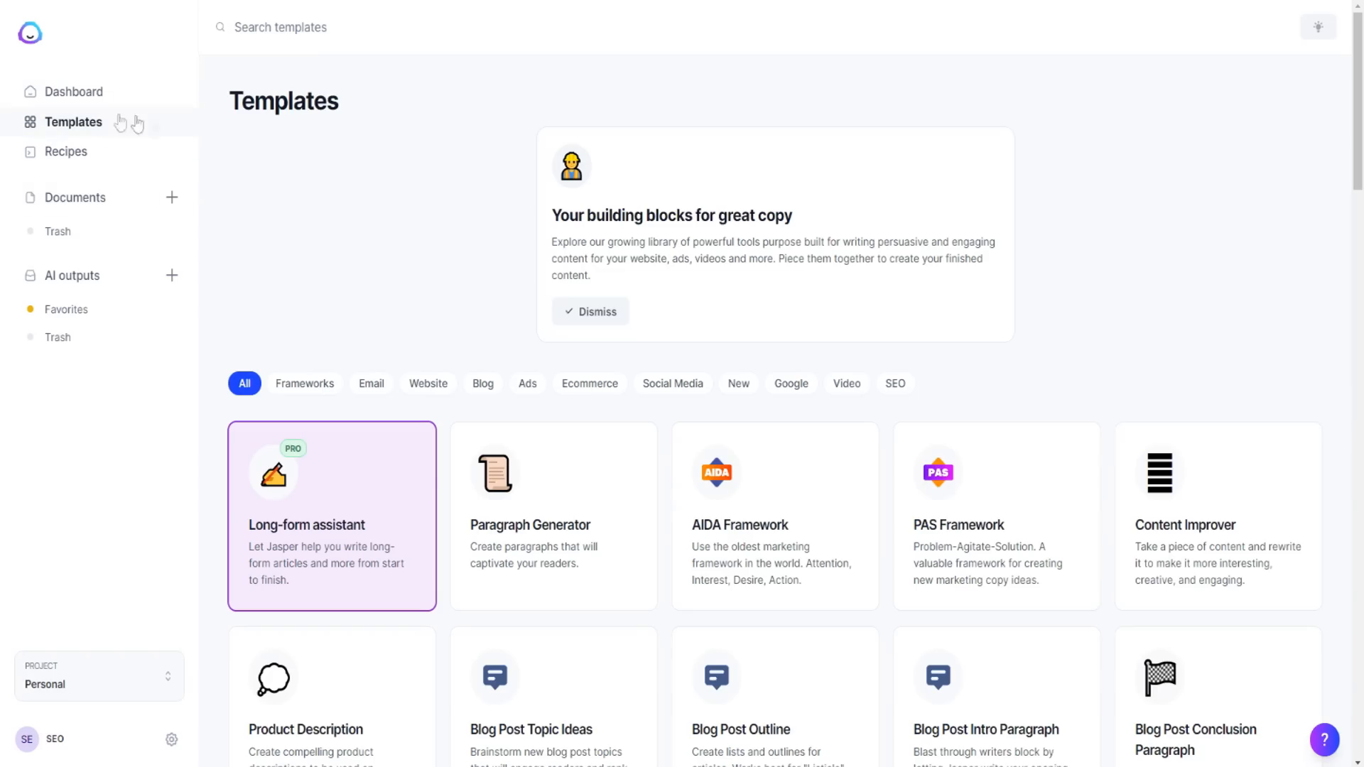
Open the Recipes page in Jasper and browse the featured recipes
click(95, 153)
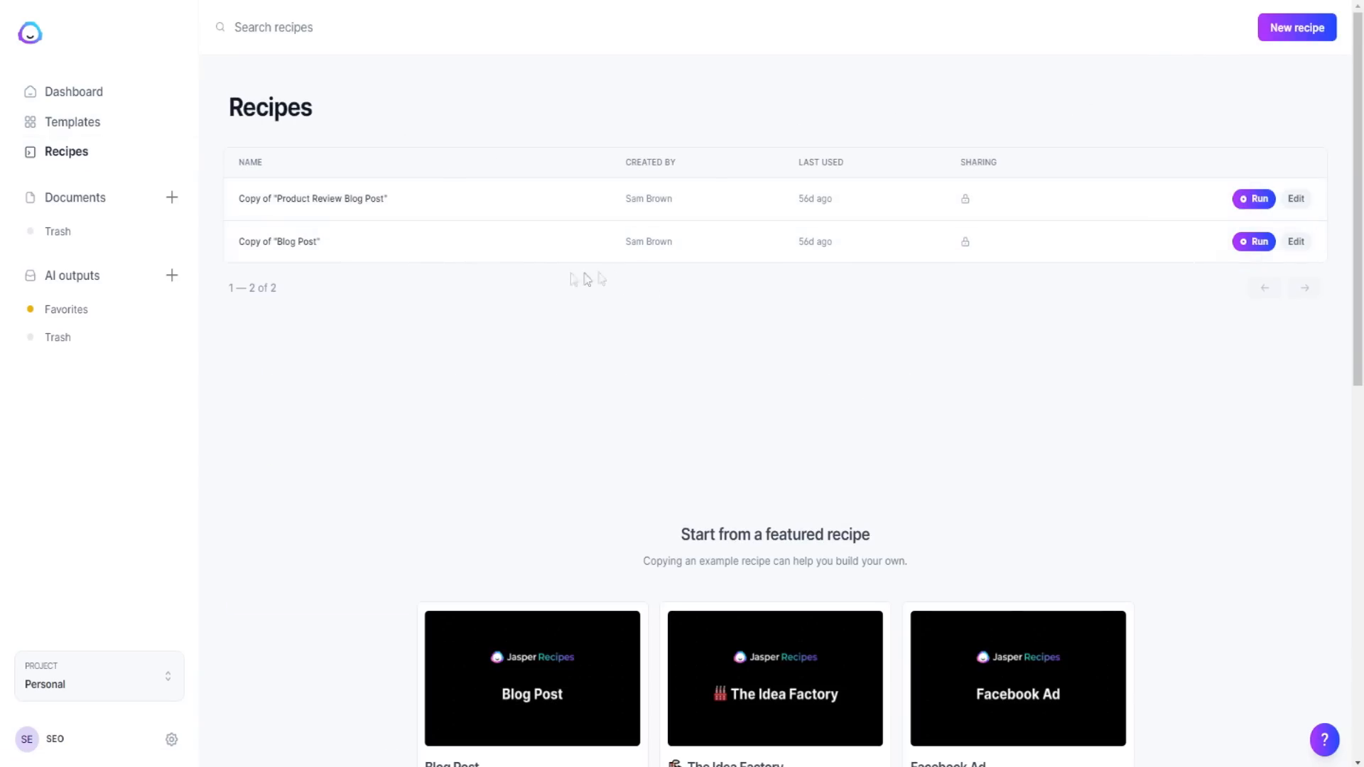
scroll(551, 270, down, 5)
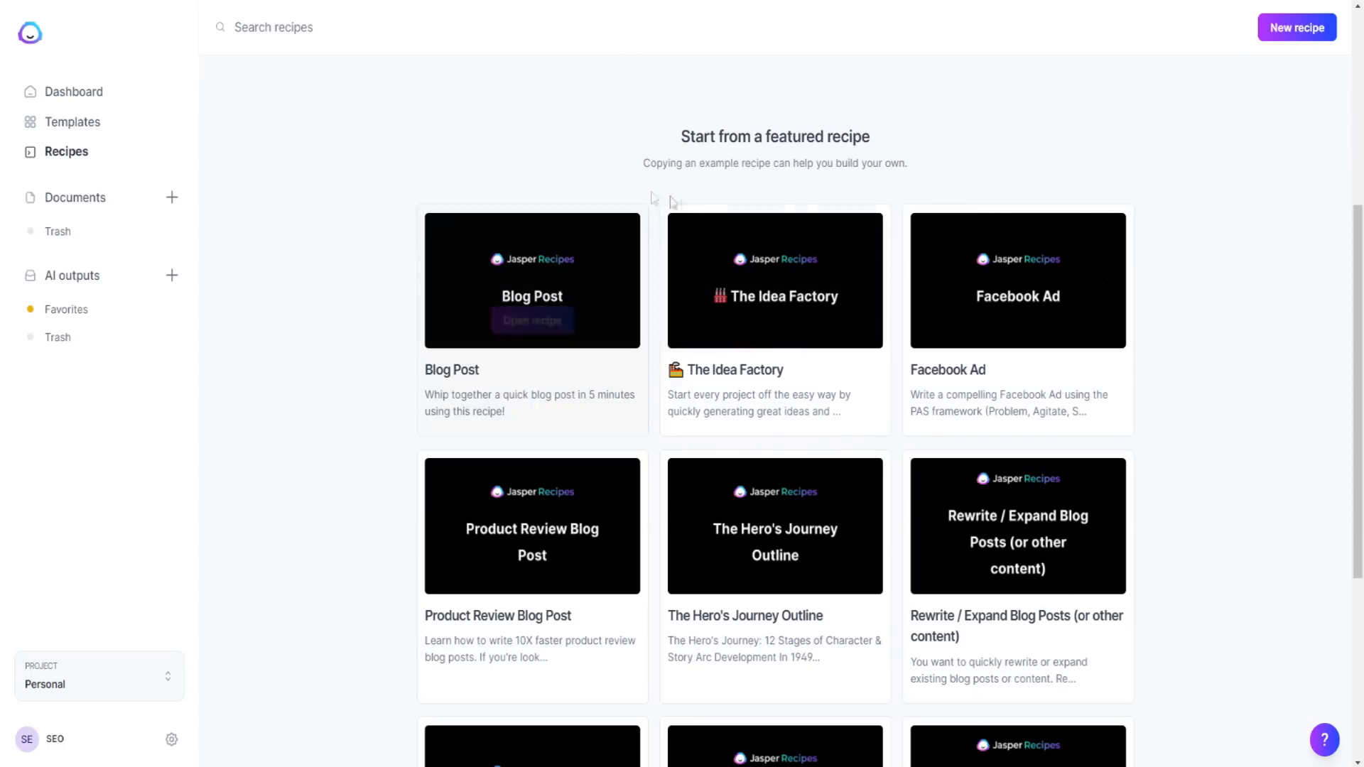
scroll(443, 302, down, 1)
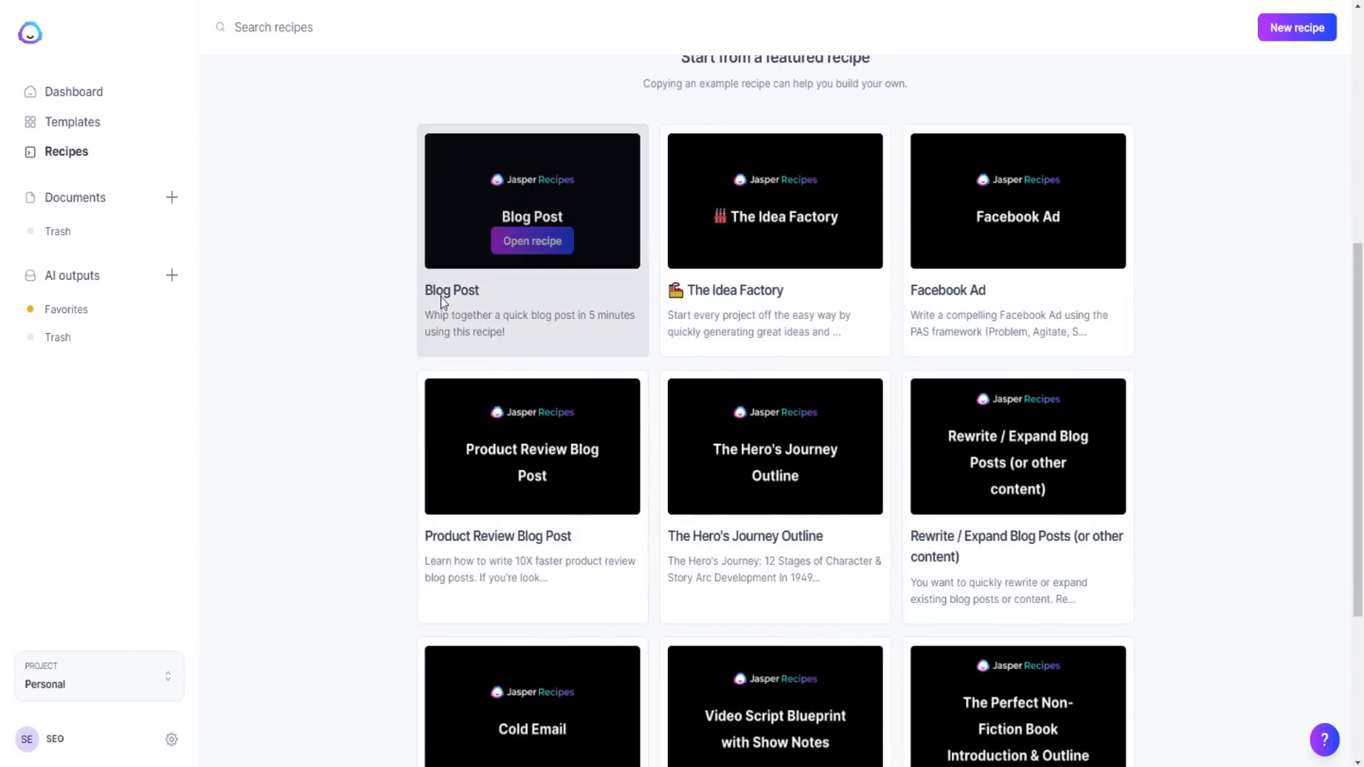
right_click(524, 250)
key(Escape)
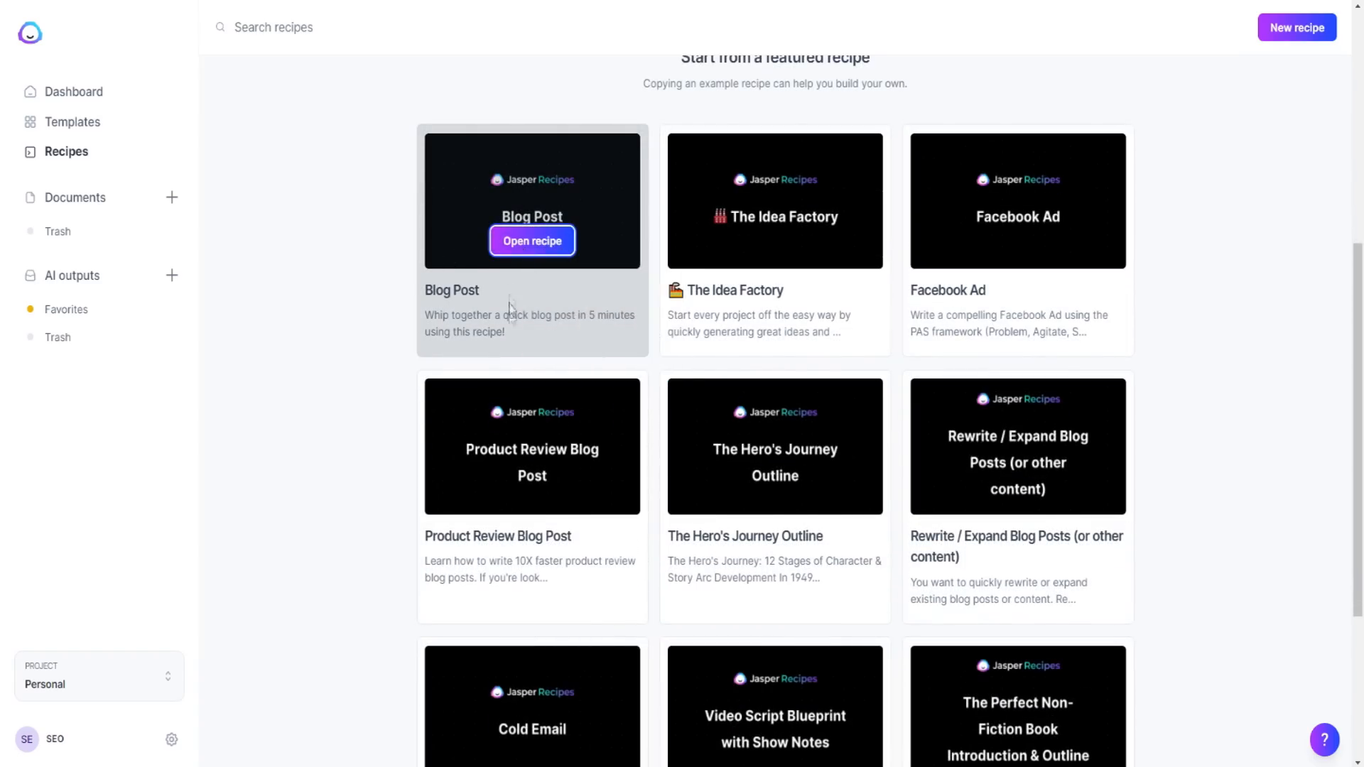
Open the Product Review Blog Post recipe and read its description and recipe content
scroll(533, 369, down, 1)
click(571, 423)
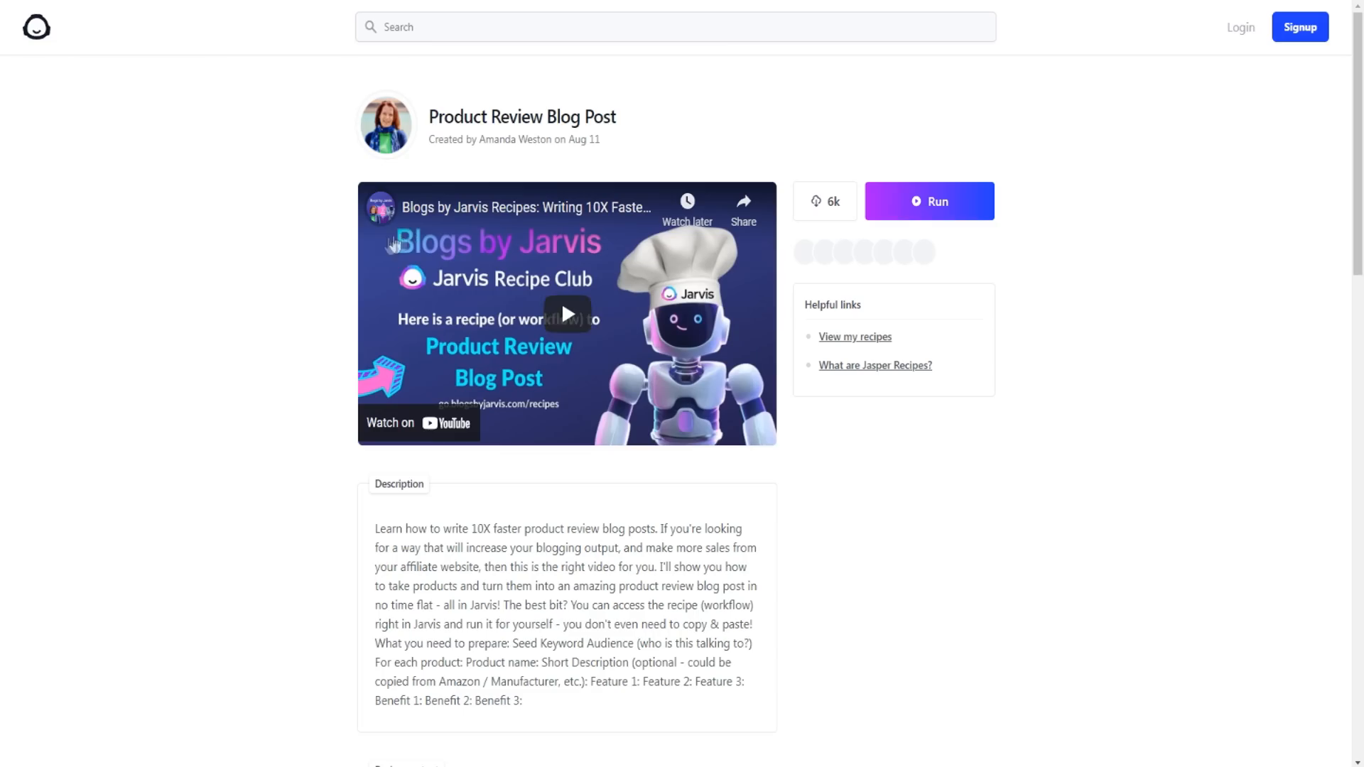
scroll(602, 268, down, 1)
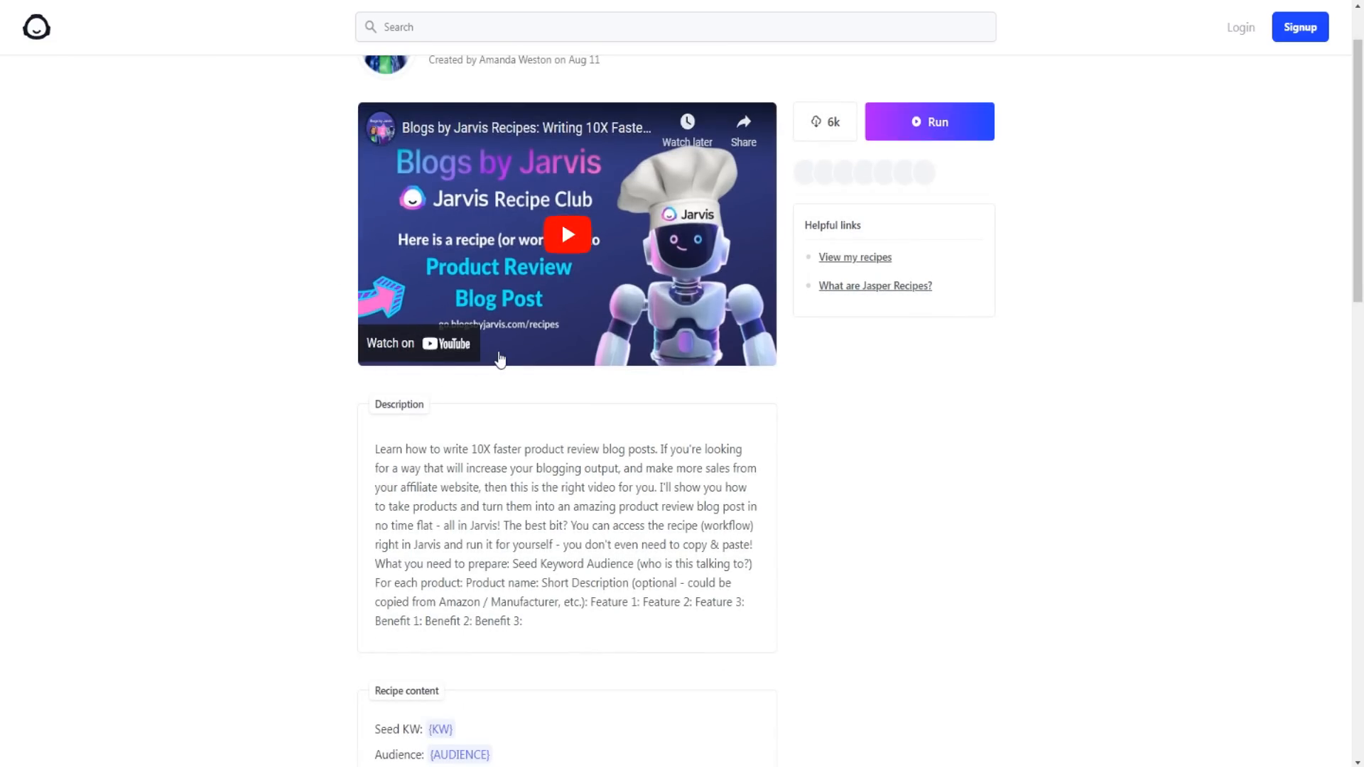
scroll(384, 401, down, 3)
scroll(384, 355, down, 8)
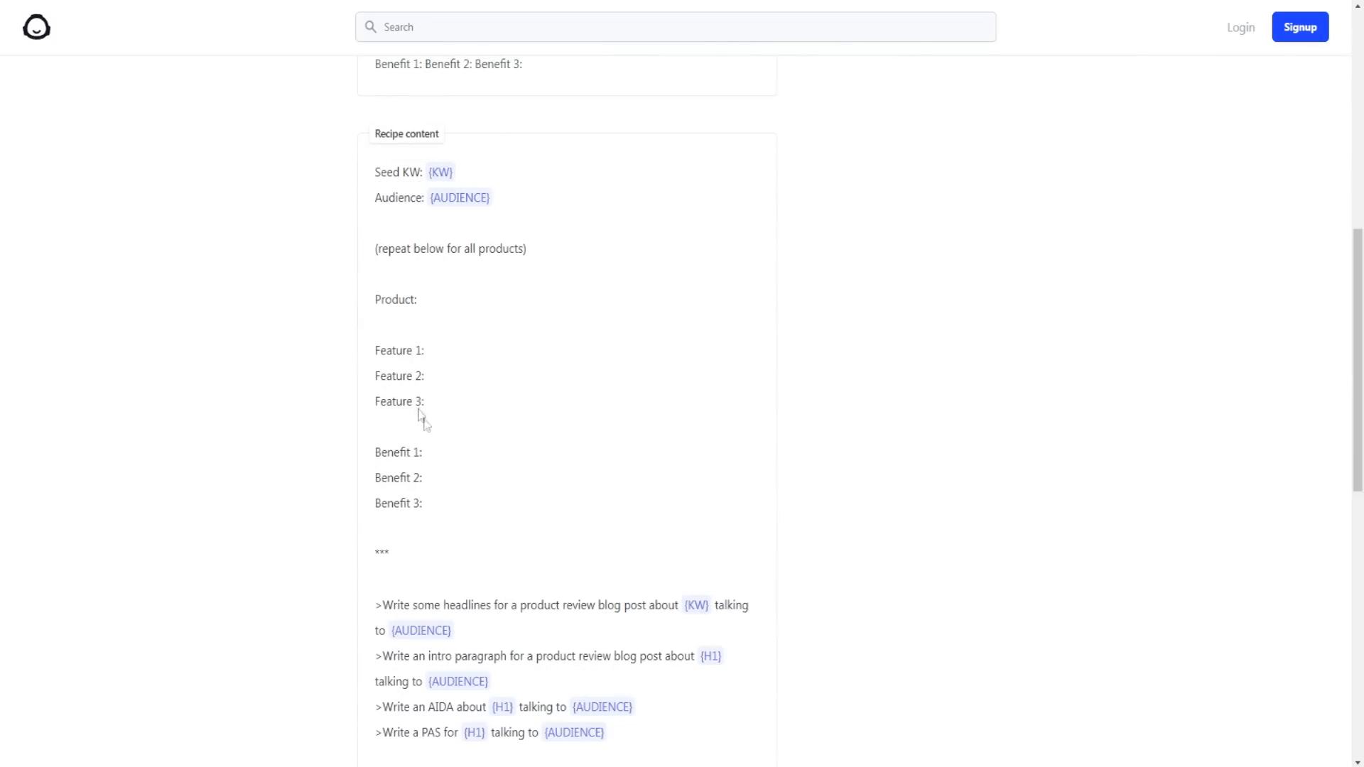
scroll(552, 330, up, 10)
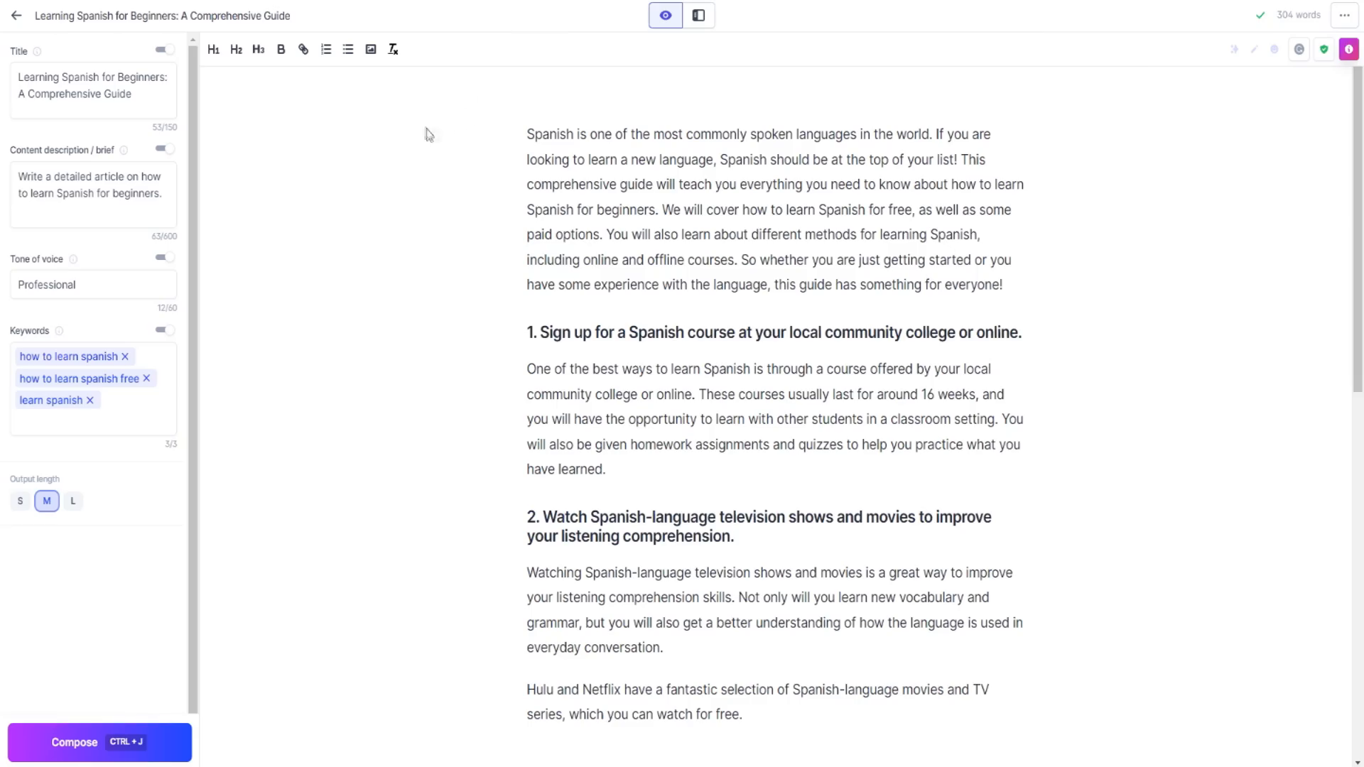
Open the editor help in the Spanish article and read through the keyboard shortcuts
scroll(500, 238, down, 3)
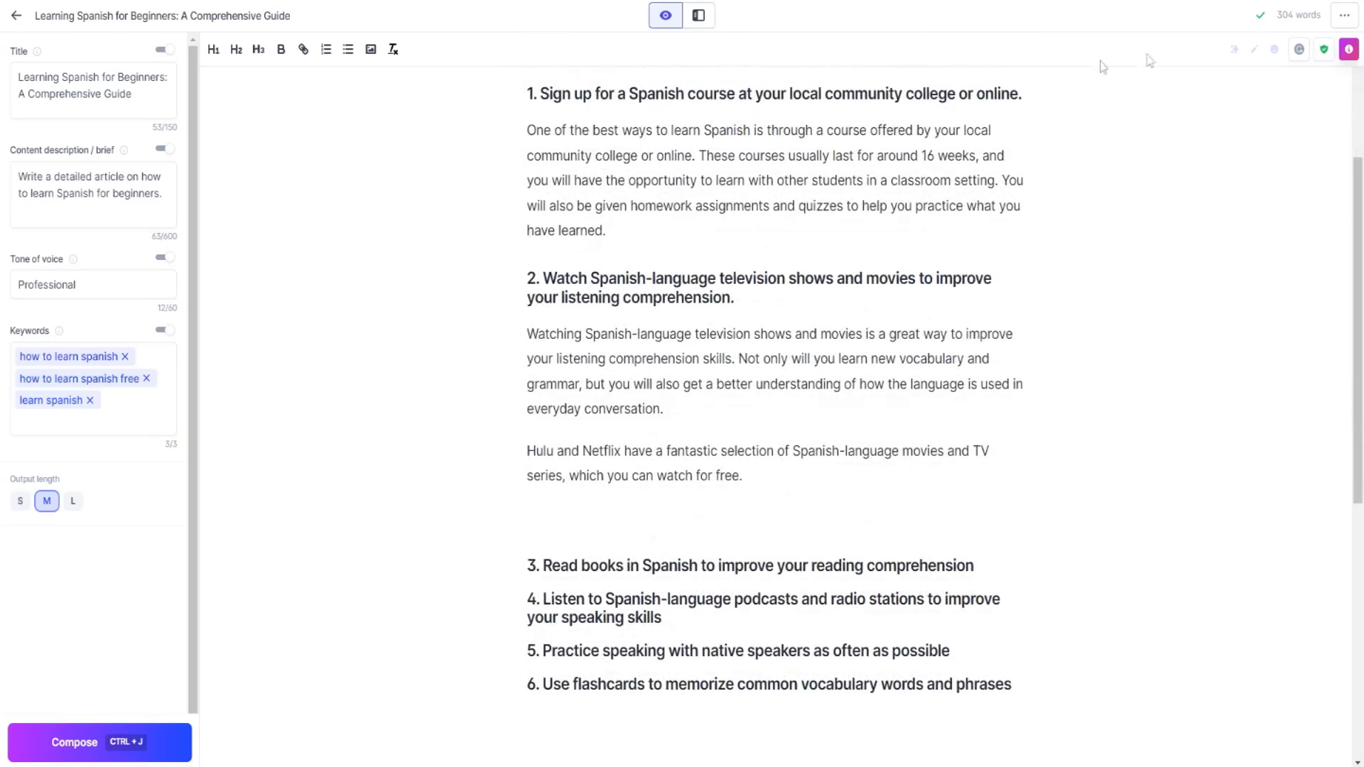
click(1348, 49)
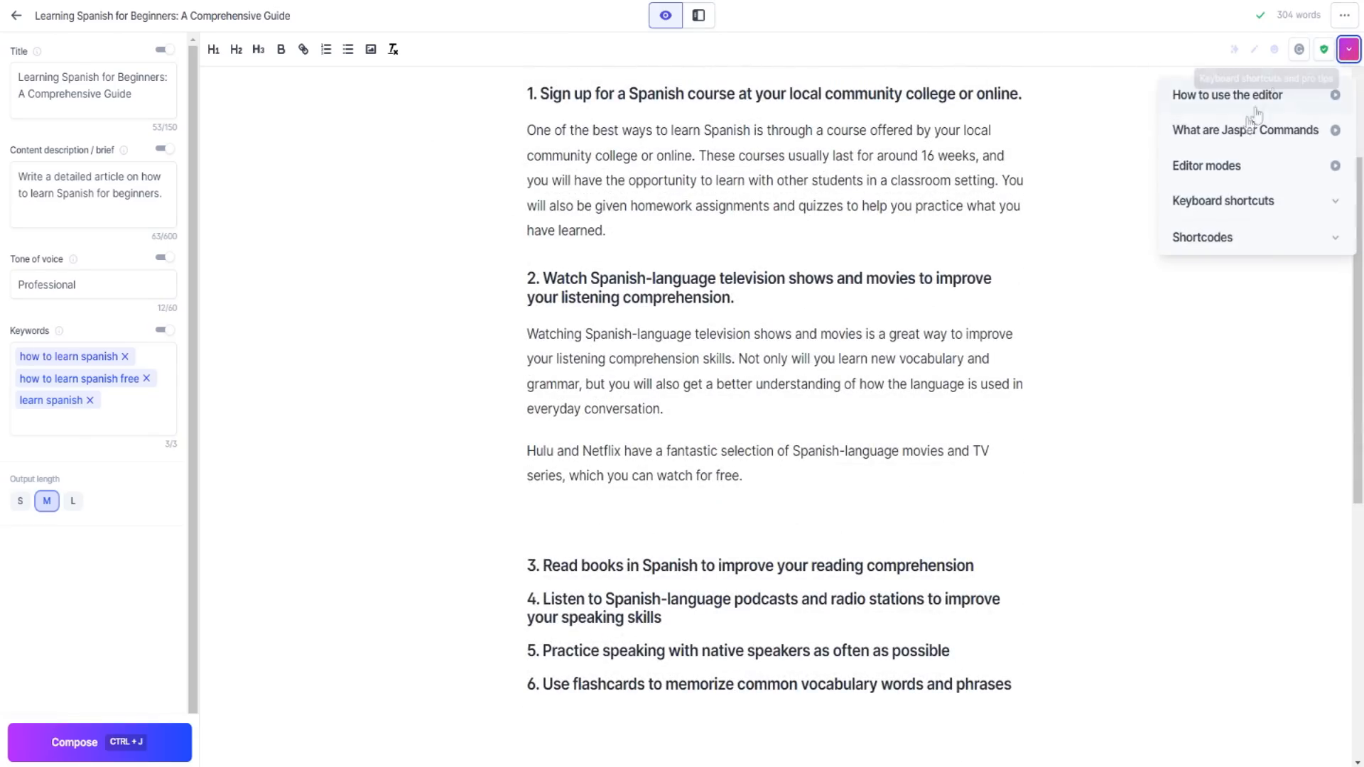
click(1242, 203)
scroll(1186, 277, down, 1)
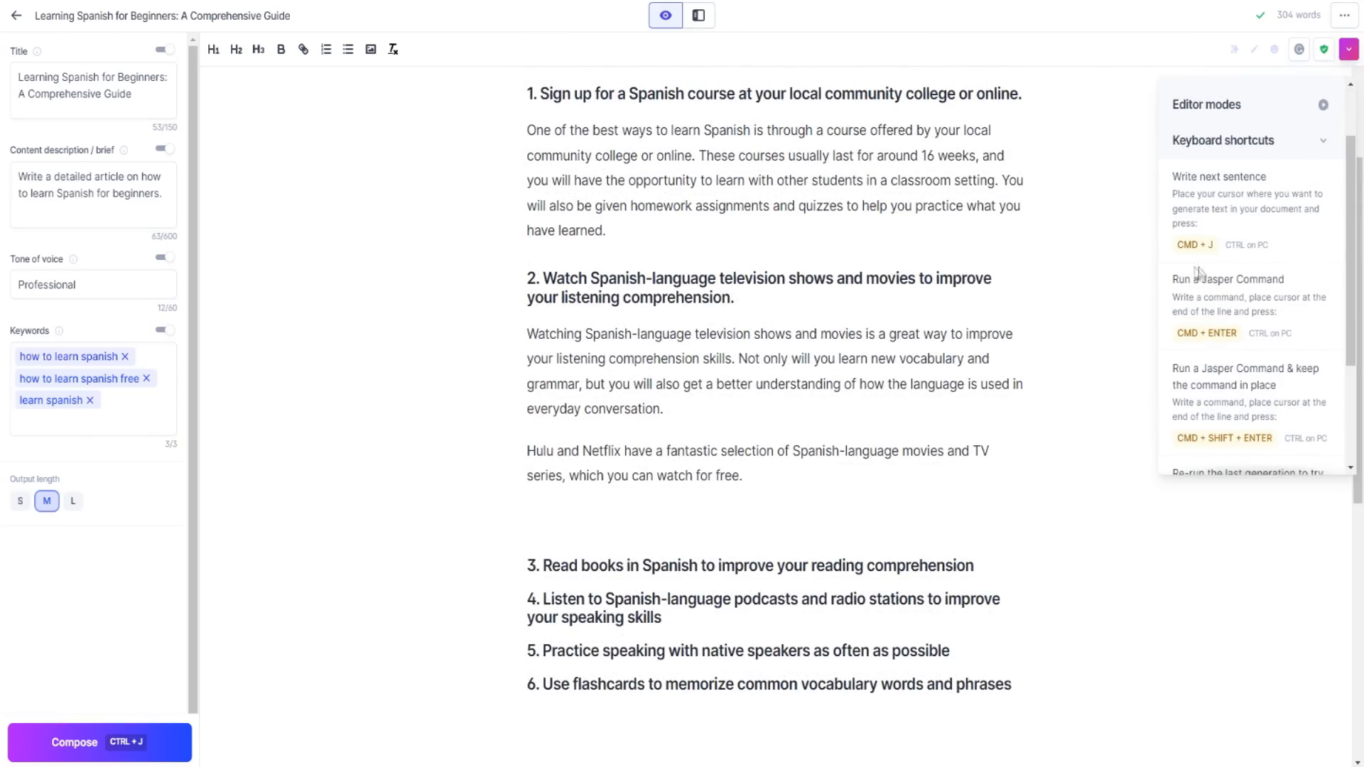
scroll(1208, 213, down, 2)
scroll(1236, 190, up, 3)
scroll(1250, 235, down, 3)
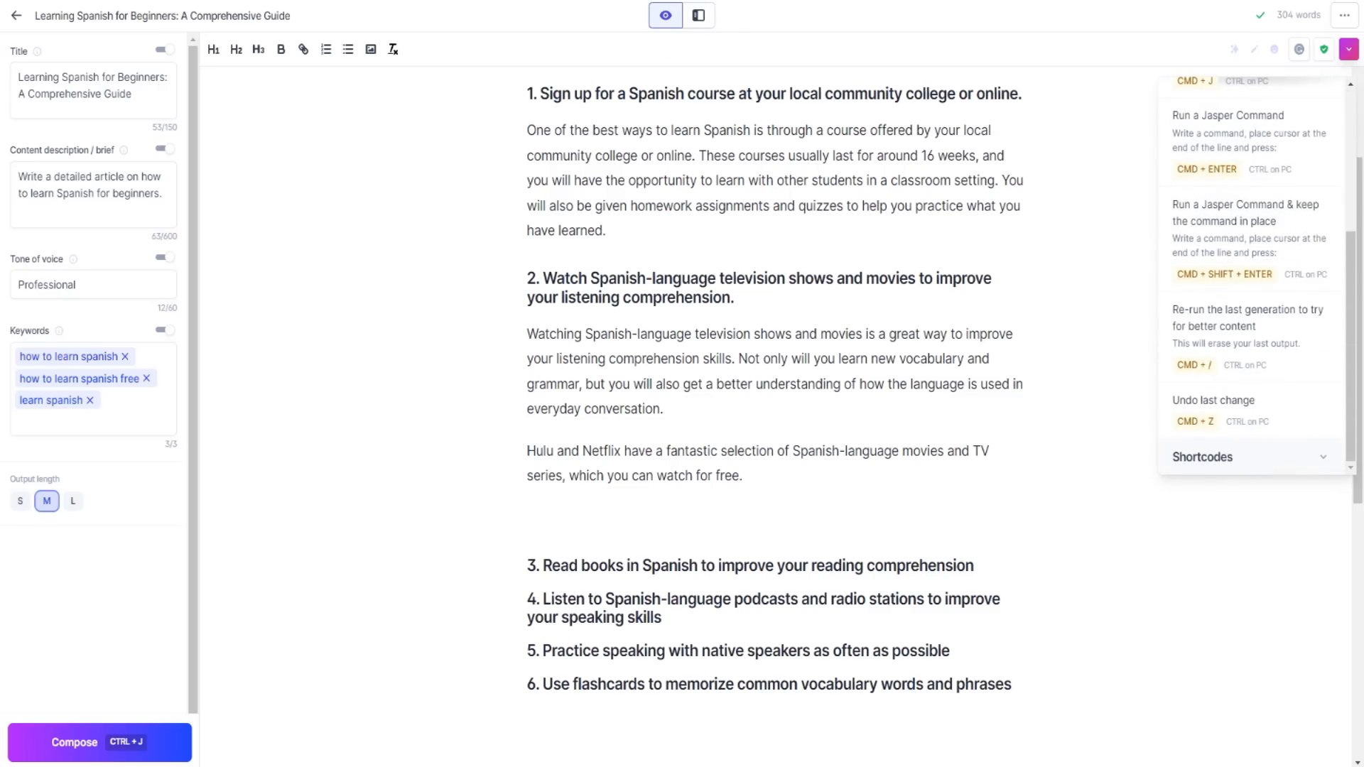
scroll(782, 267, up, 2)
scroll(782, 267, up, 2)
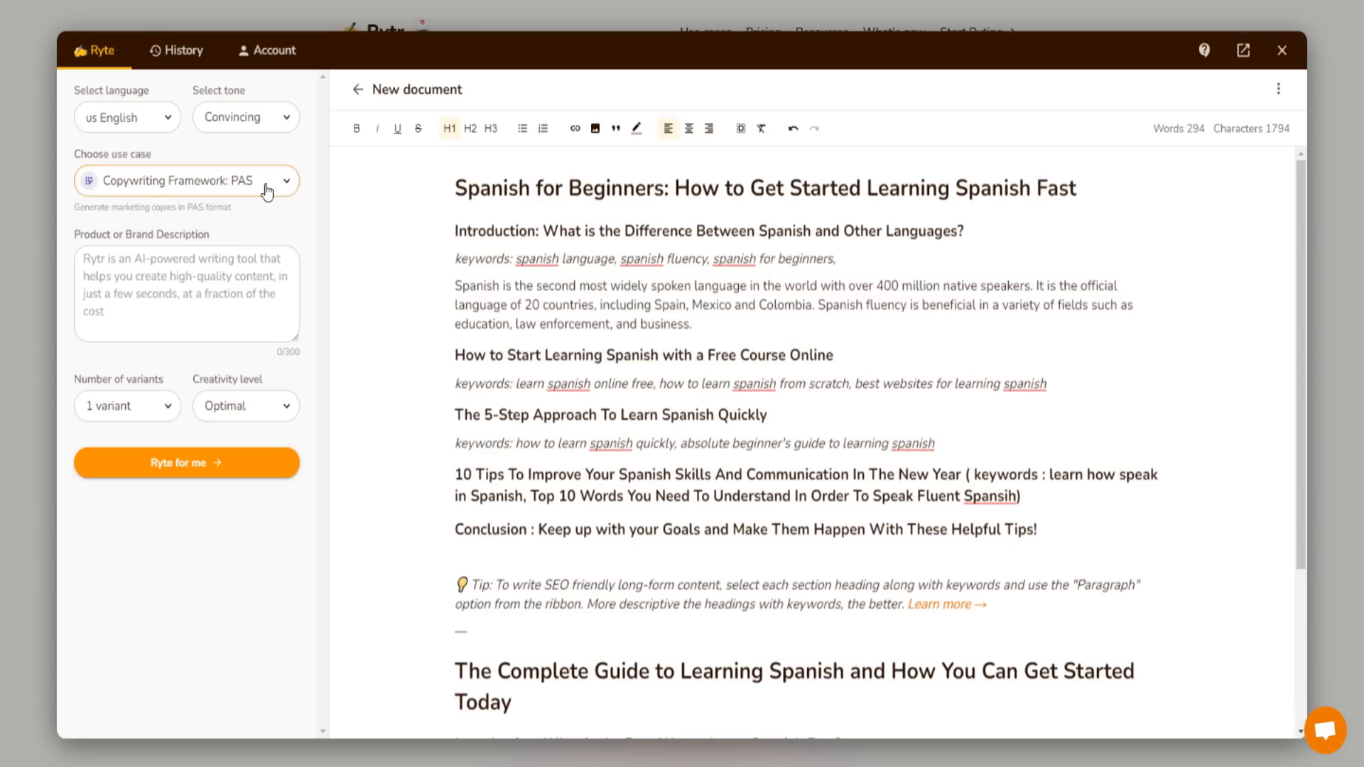
Switch to Rytr and browse the list of available use cases
click(264, 186)
scroll(268, 264, up, 1)
drag(307, 245, 513, 330)
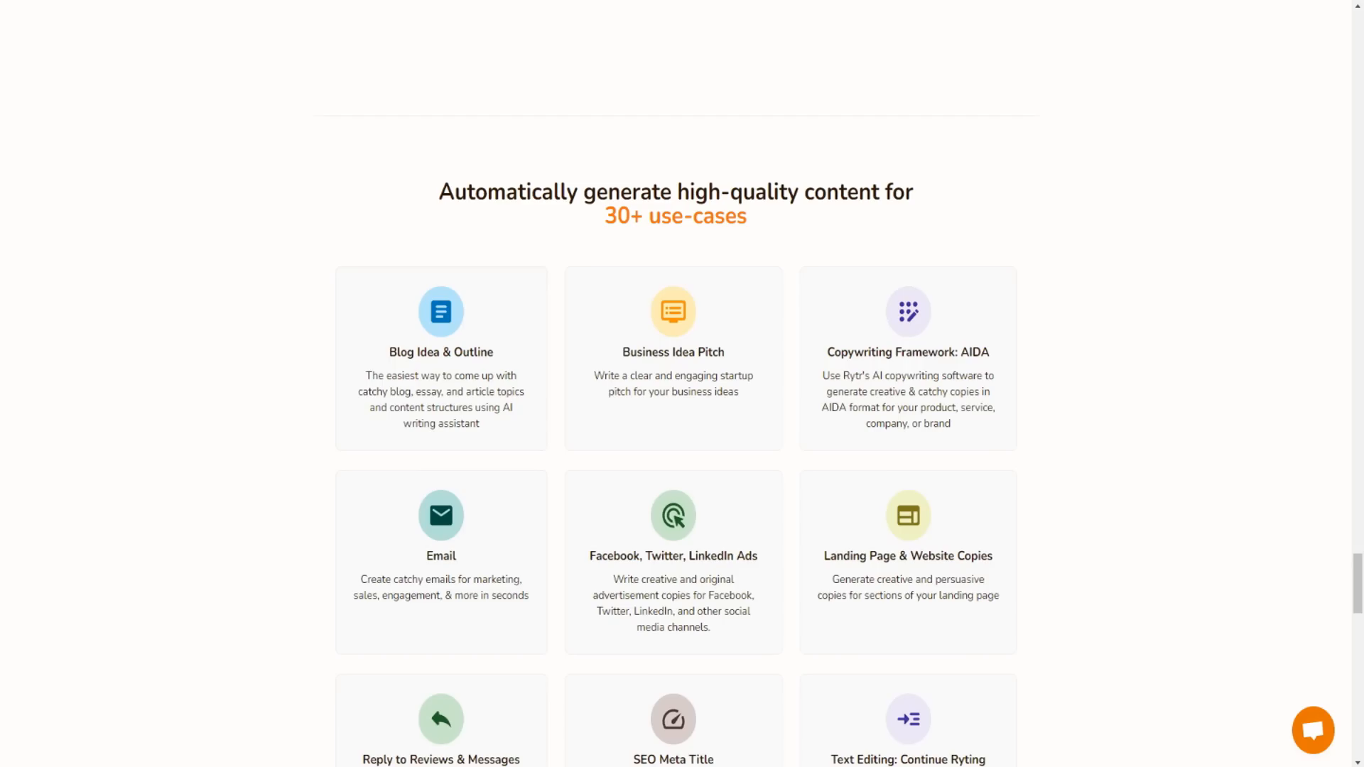
Look back through Rytr's homepage from the use-case overview past the G2 awards to the workflow features
scroll(738, 195, up, 15)
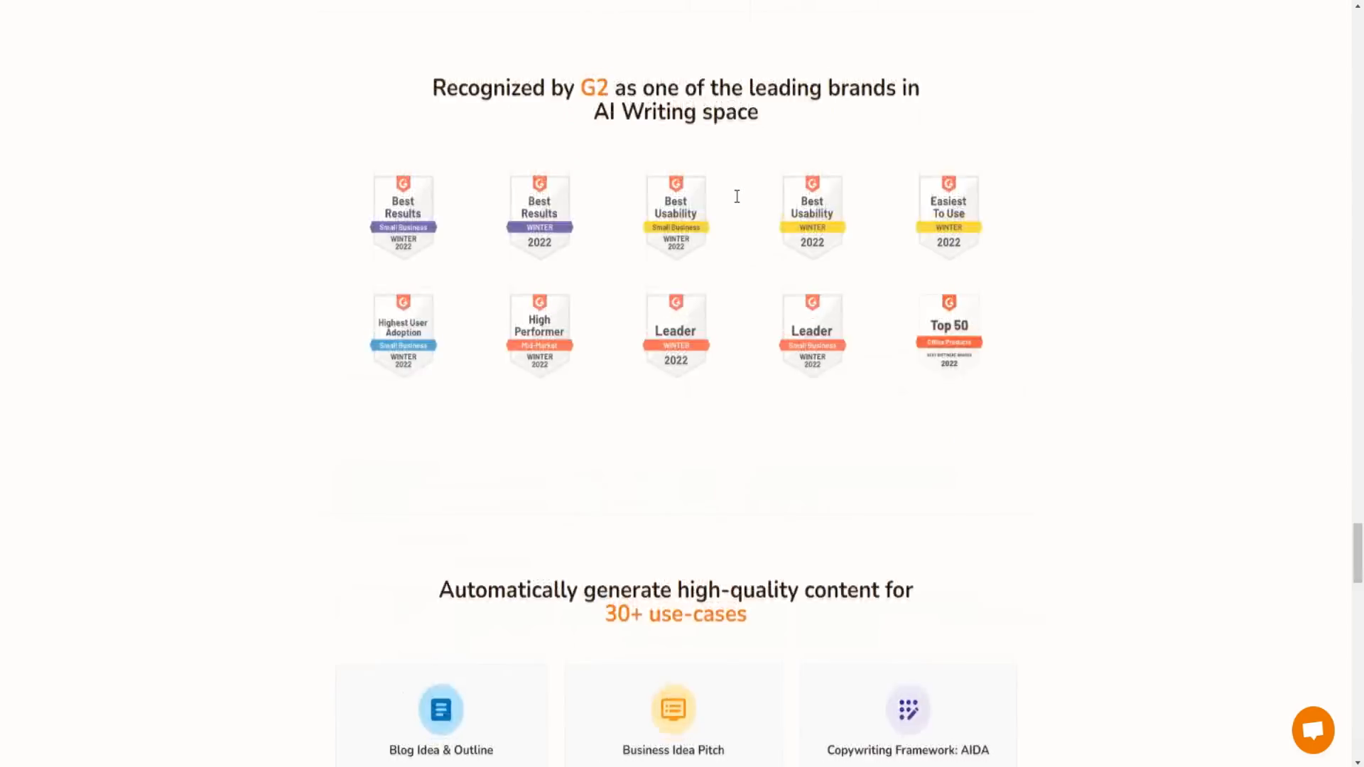
scroll(1214, 298, up, 20)
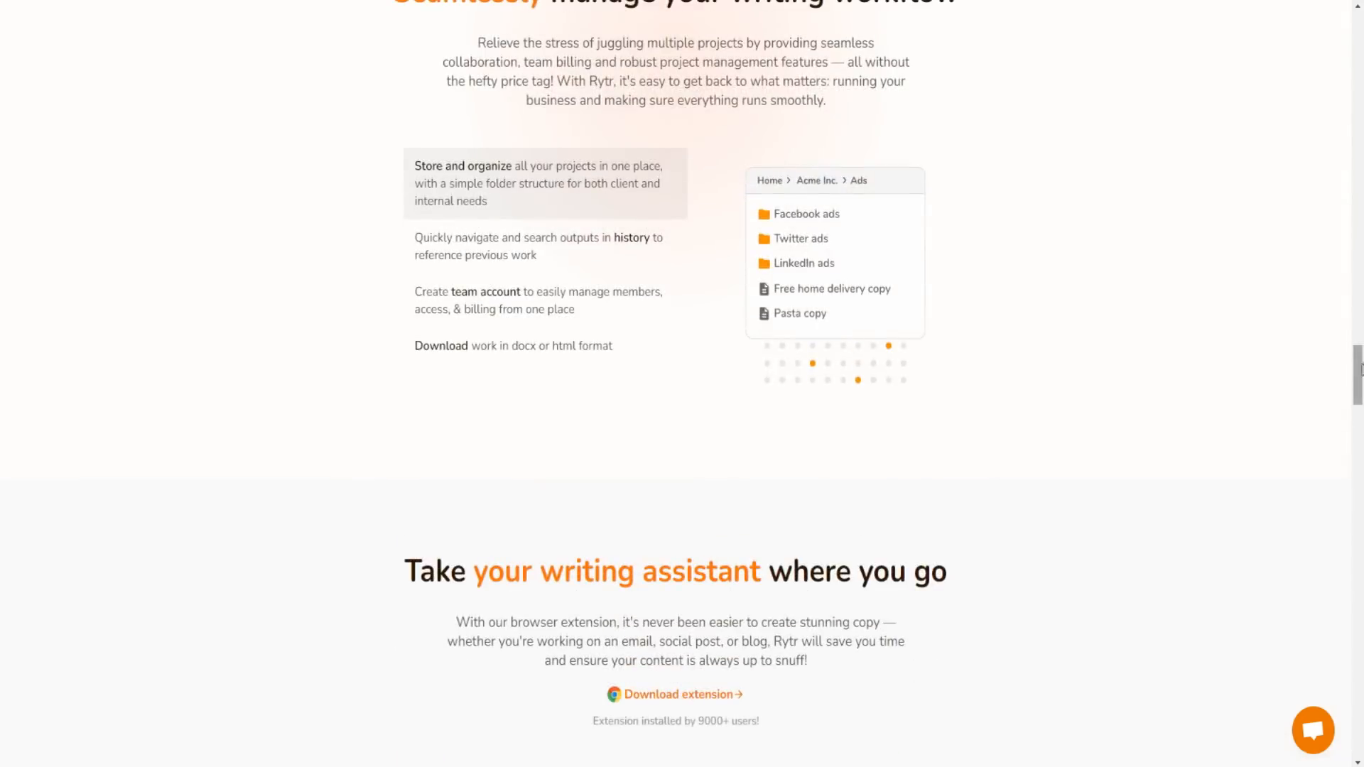
scroll(1211, 228, up, 7)
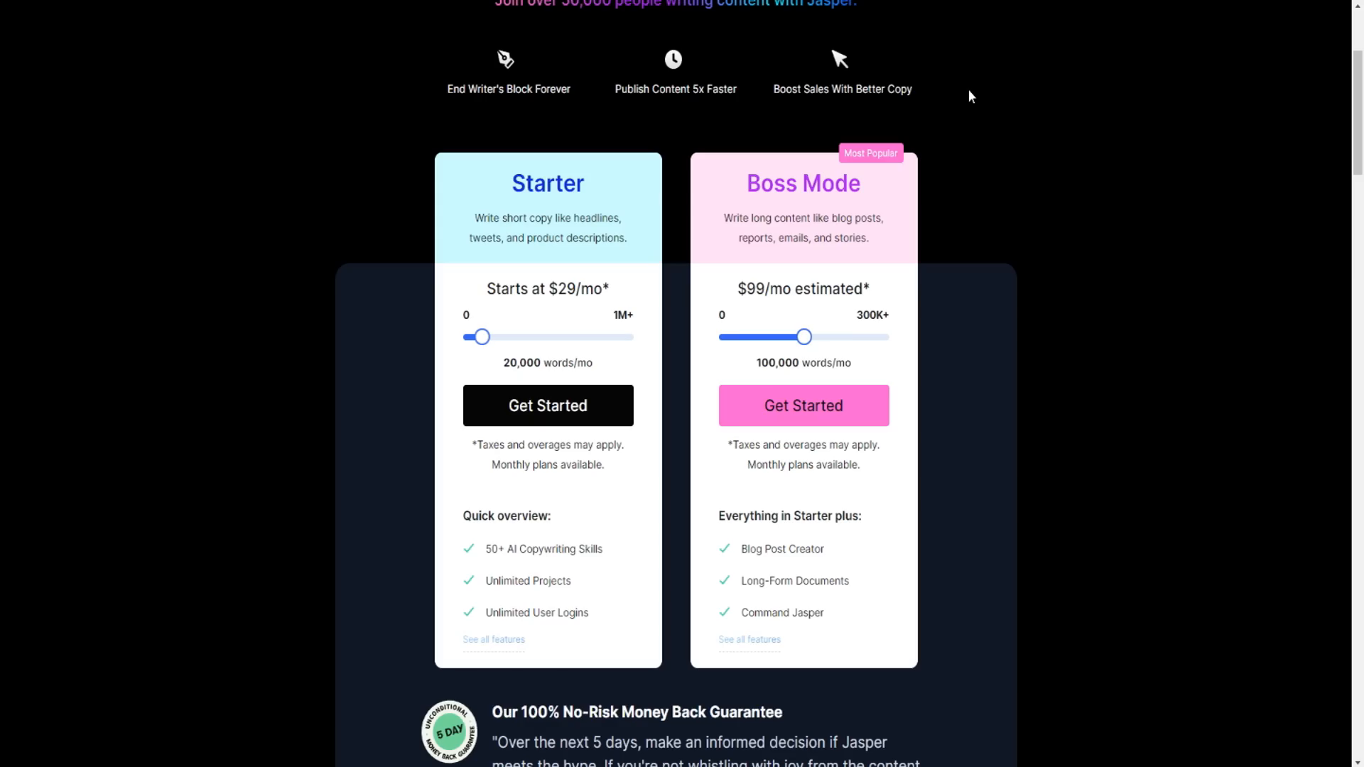
Examine Jasper's plan comparison and the entrepreneur testimonials on Rytr's homepage
scroll(969, 96, up, 3)
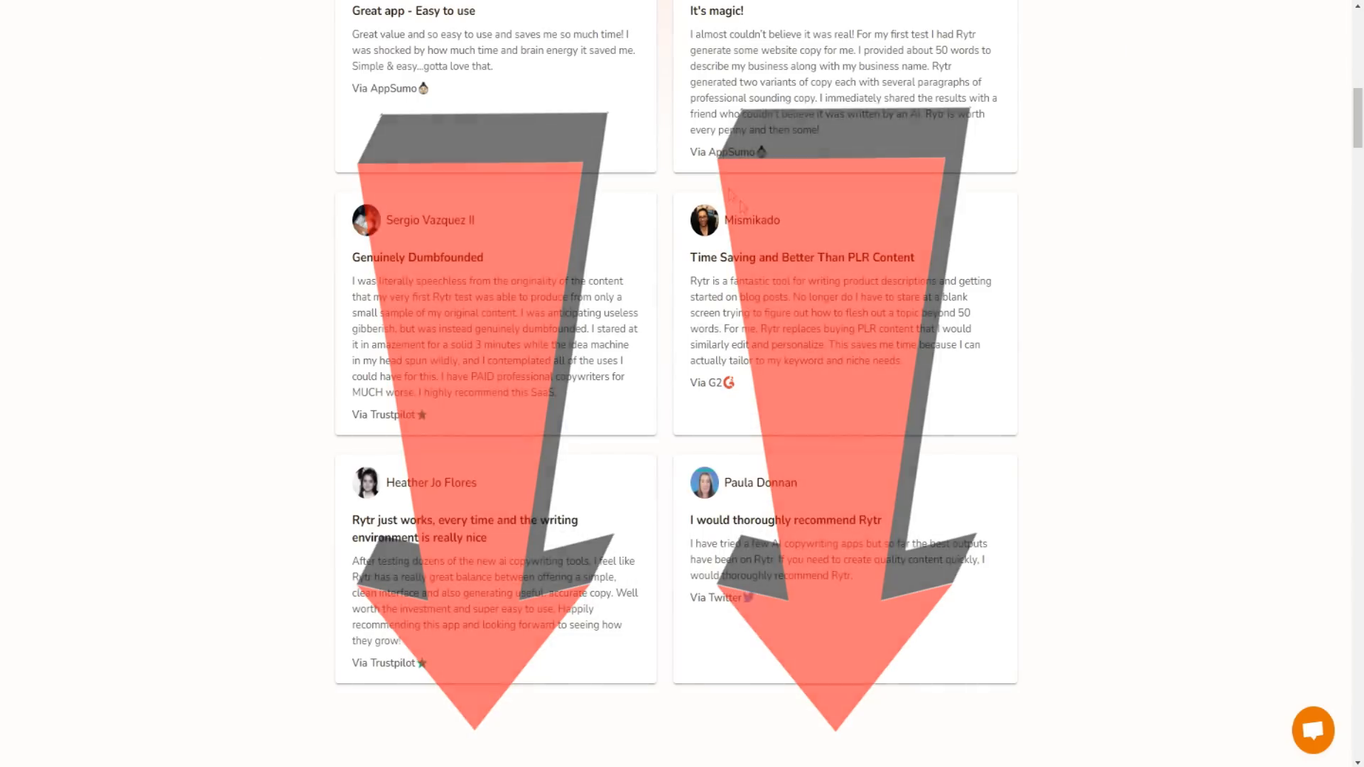
scroll(778, 177, up, 5)
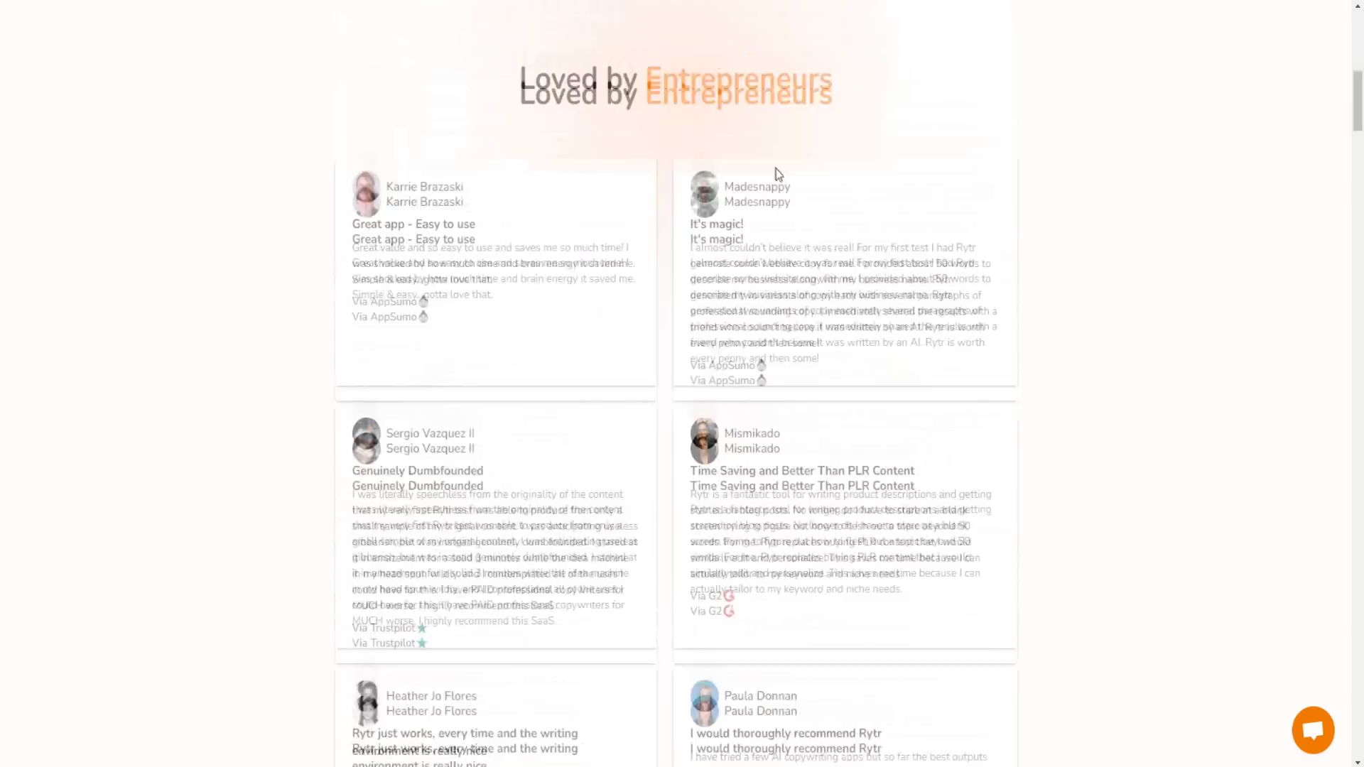
scroll(781, 178, up, 5)
scroll(785, 231, down, 10)
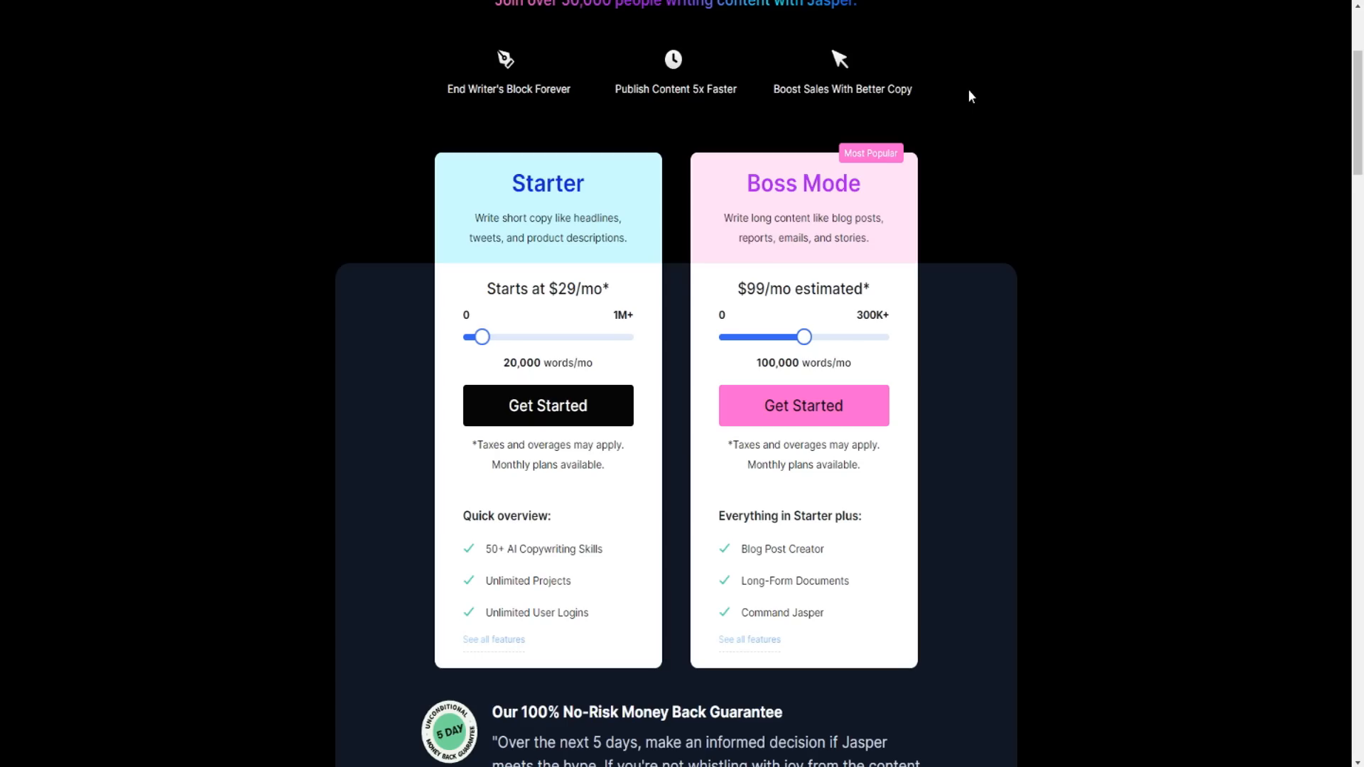
scroll(973, 142, up, 3)
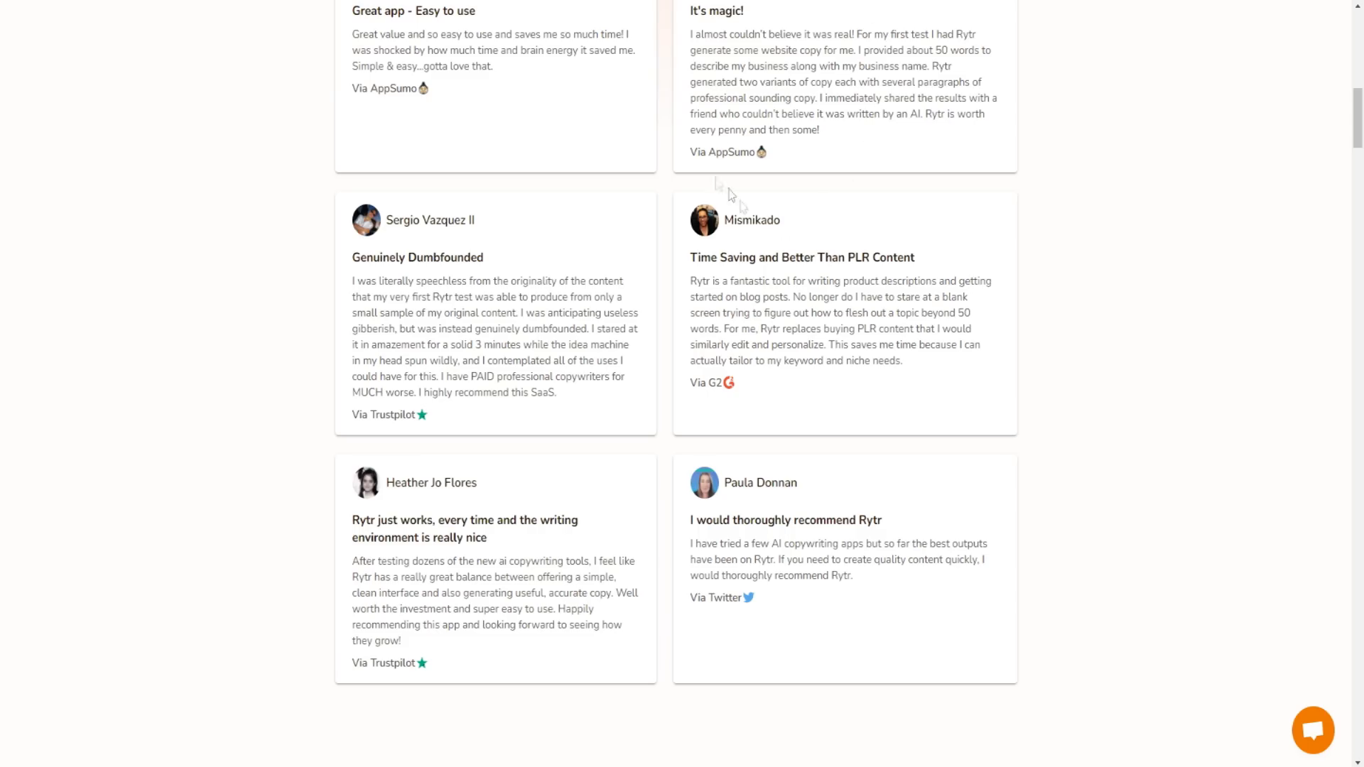
scroll(776, 177, up, 6)
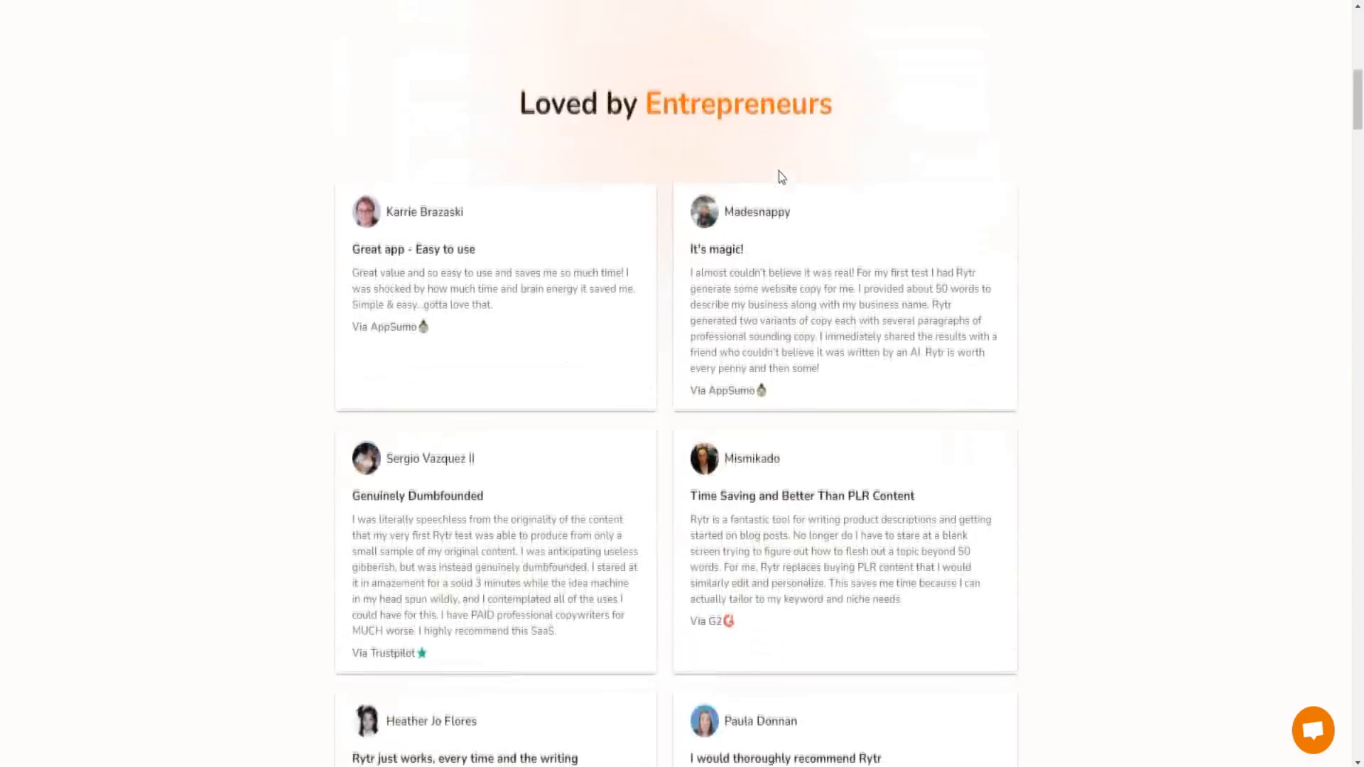
scroll(781, 177, up, 5)
scroll(786, 232, down, 10)
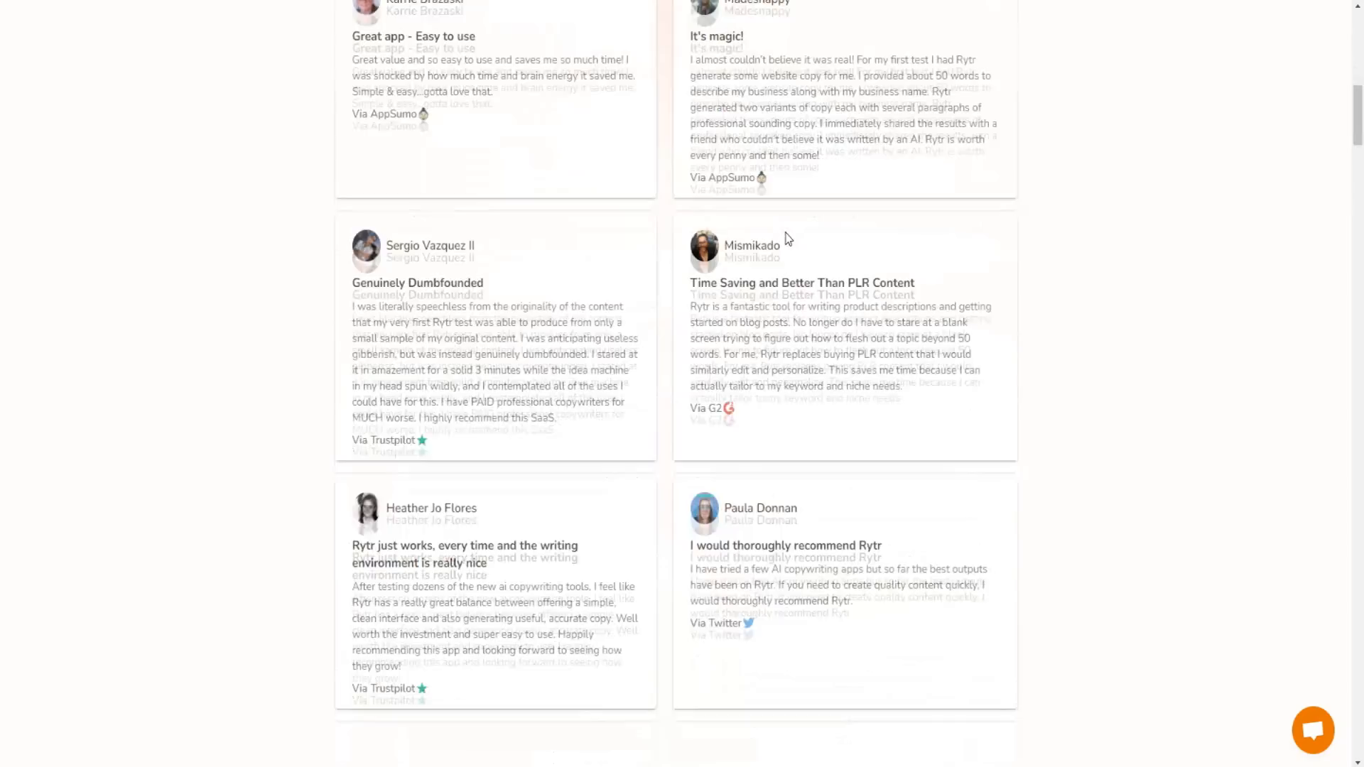